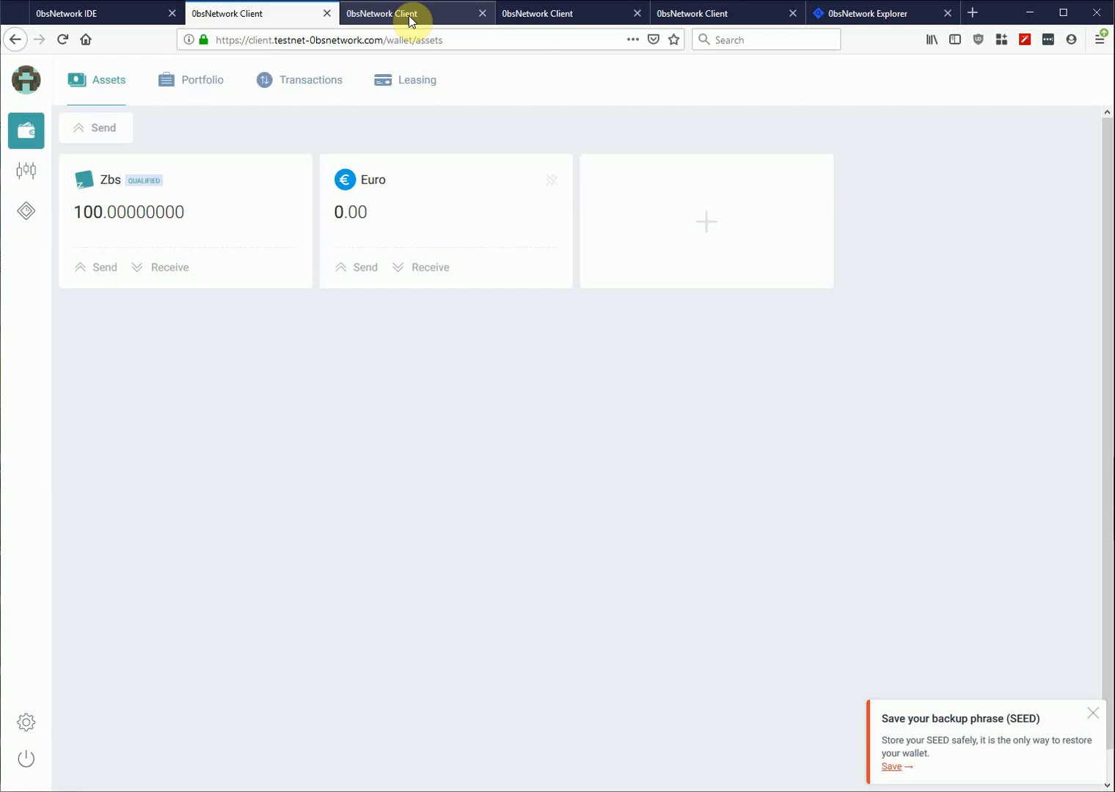
- Compare the 69.61 Zbs, 117.04 Zbs/OBRX and 2,000 MyNew Token wallets, ending on 69.61 Zbs
{"action": "left_click", "coordinate": [408, 15]}
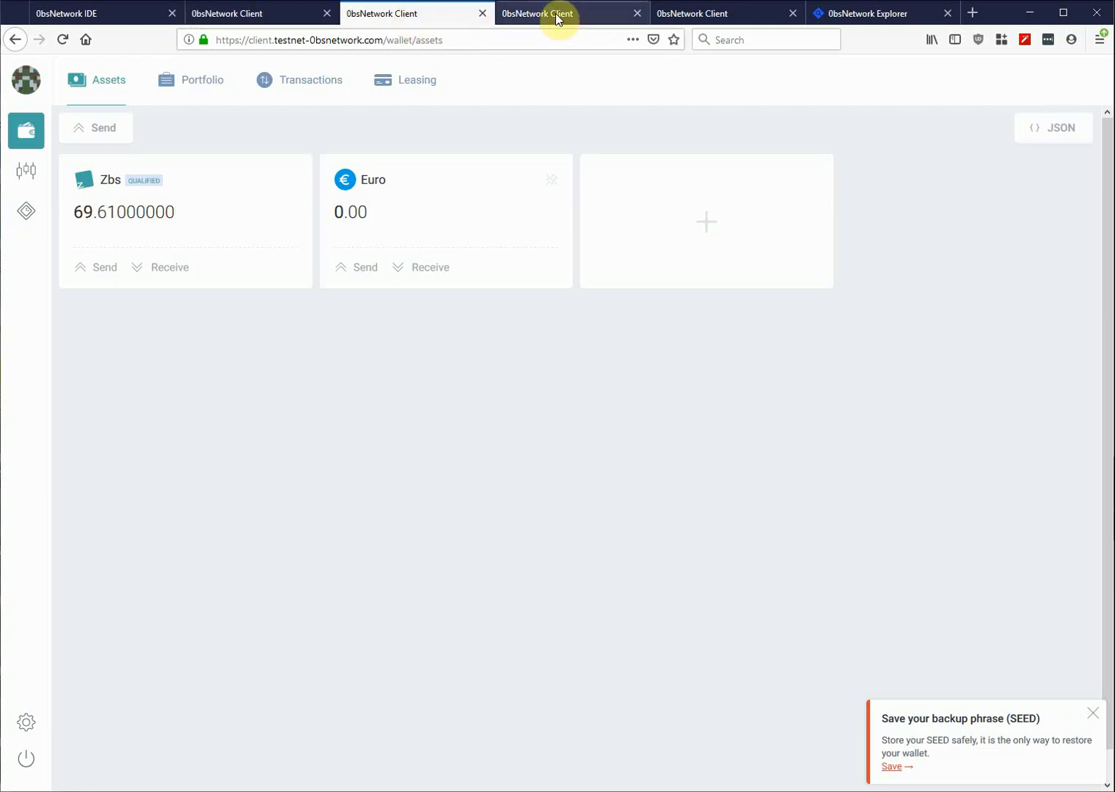
{"action": "left_click", "coordinate": [555, 13]}
{"action": "left_click", "coordinate": [712, 12]}
{"action": "left_click", "coordinate": [381, 12]}
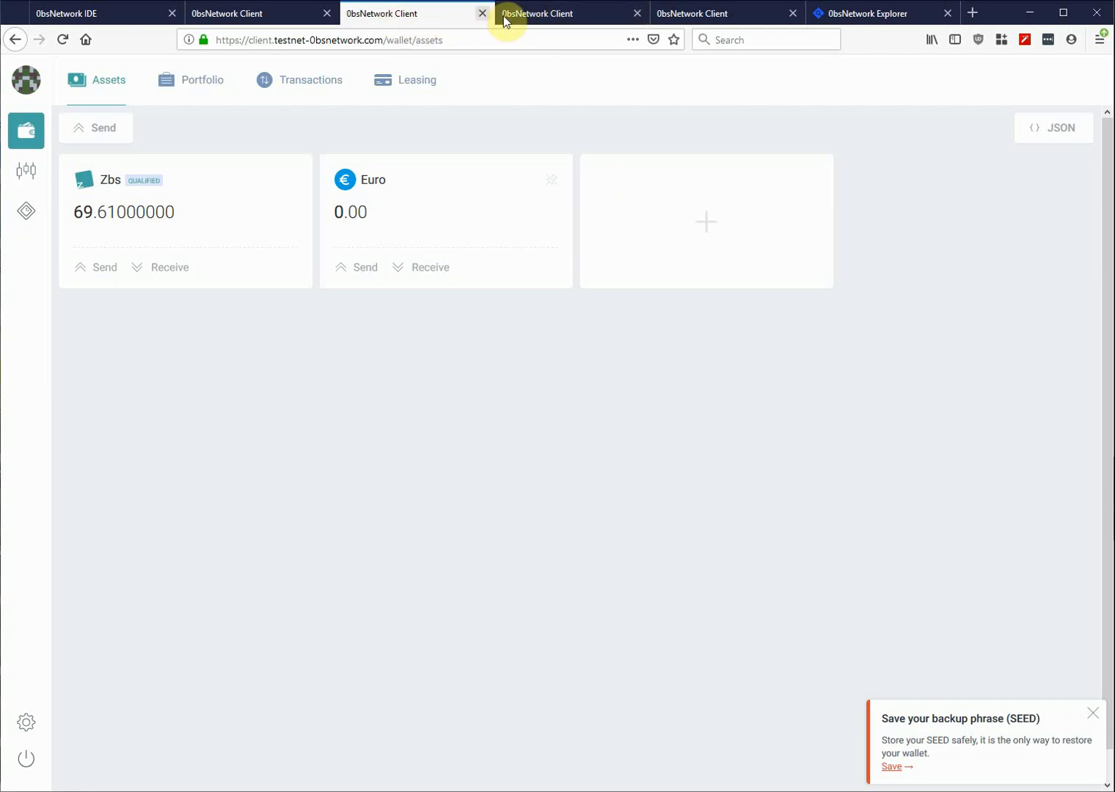
{"action": "left_click", "coordinate": [540, 13]}
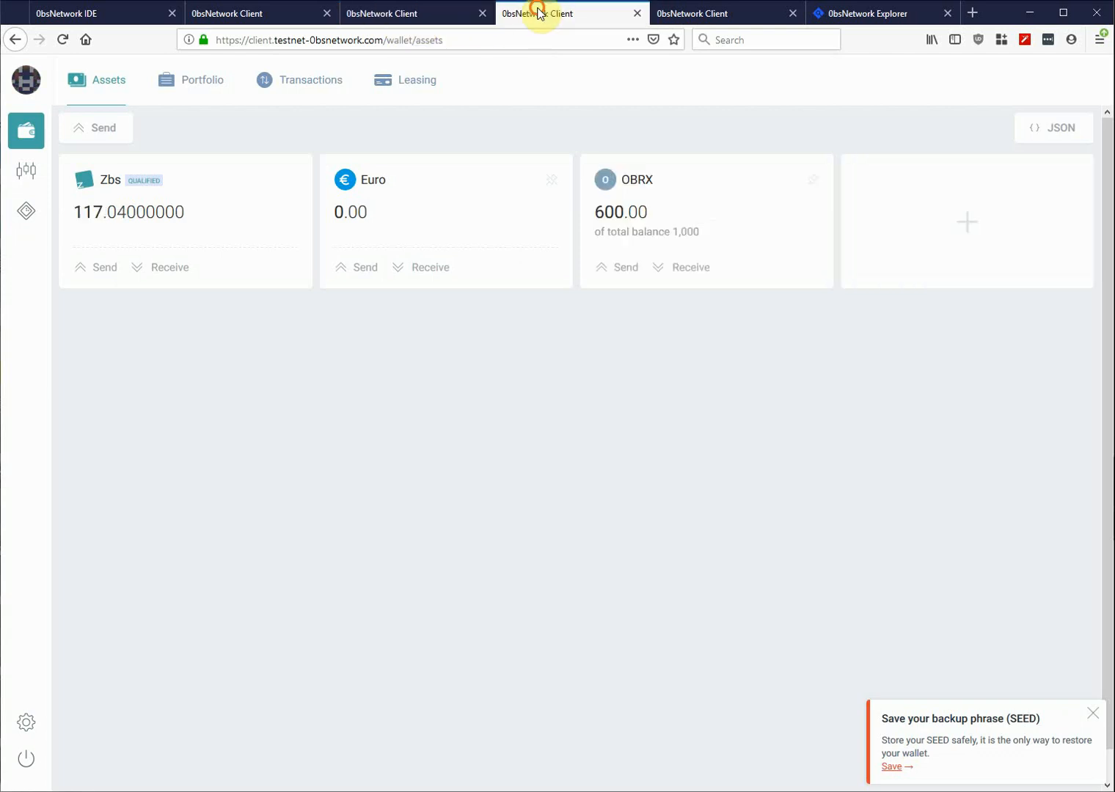
{"action": "left_click", "coordinate": [712, 13]}
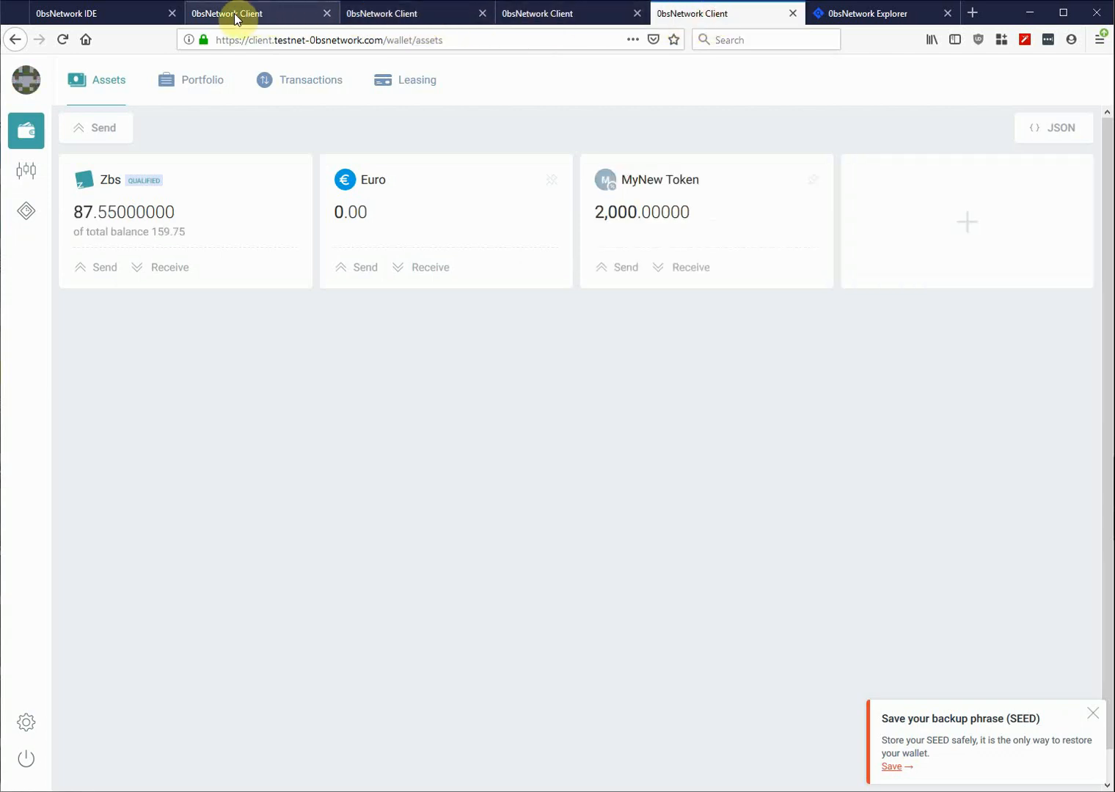
{"action": "left_click", "coordinate": [386, 18]}
{"action": "left_click", "coordinate": [550, 16]}
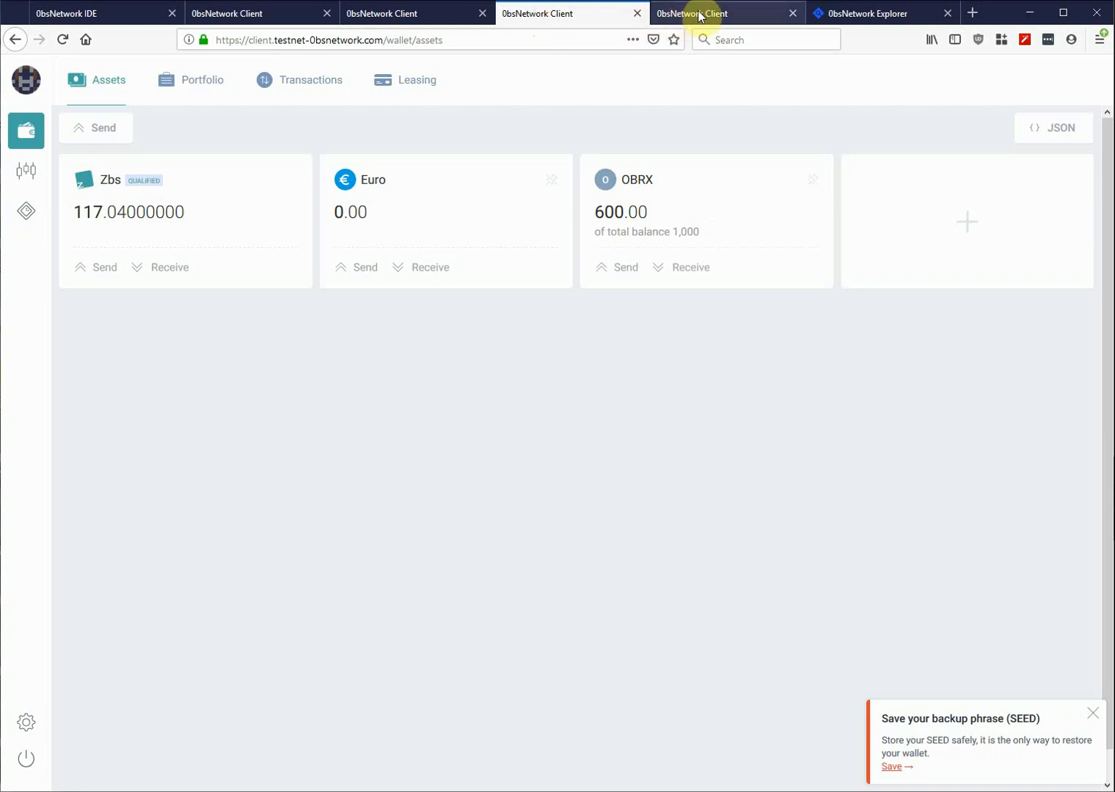
{"action": "left_click", "coordinate": [701, 16]}
{"action": "left_click", "coordinate": [386, 15]}
{"action": "left_click", "coordinate": [552, 15]}
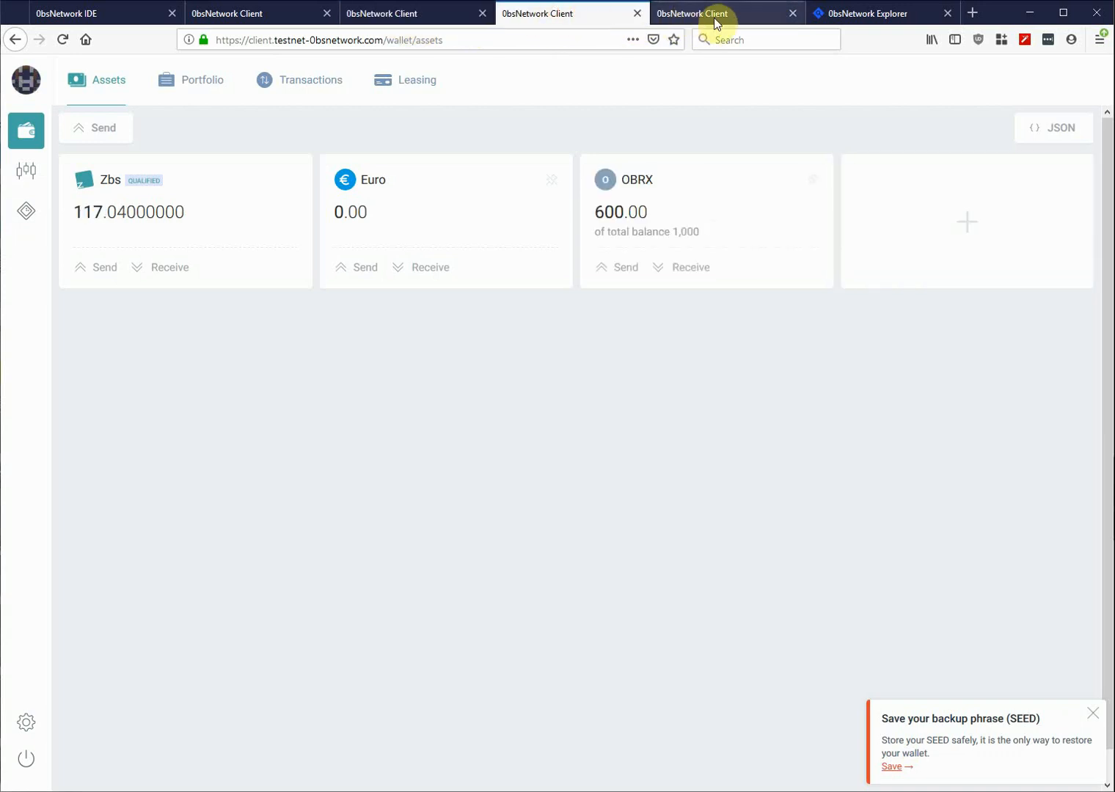
{"action": "left_click", "coordinate": [715, 16]}
{"action": "left_click", "coordinate": [417, 16]}
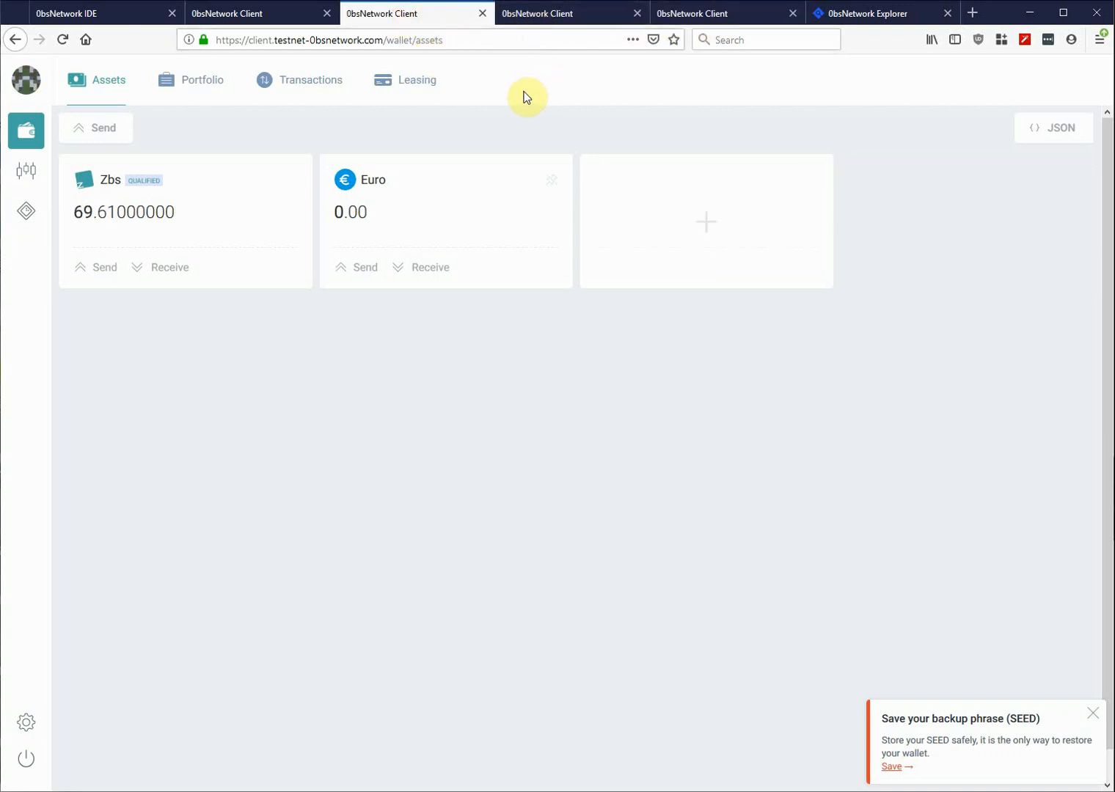
{"action": "left_click", "coordinate": [531, 15]}
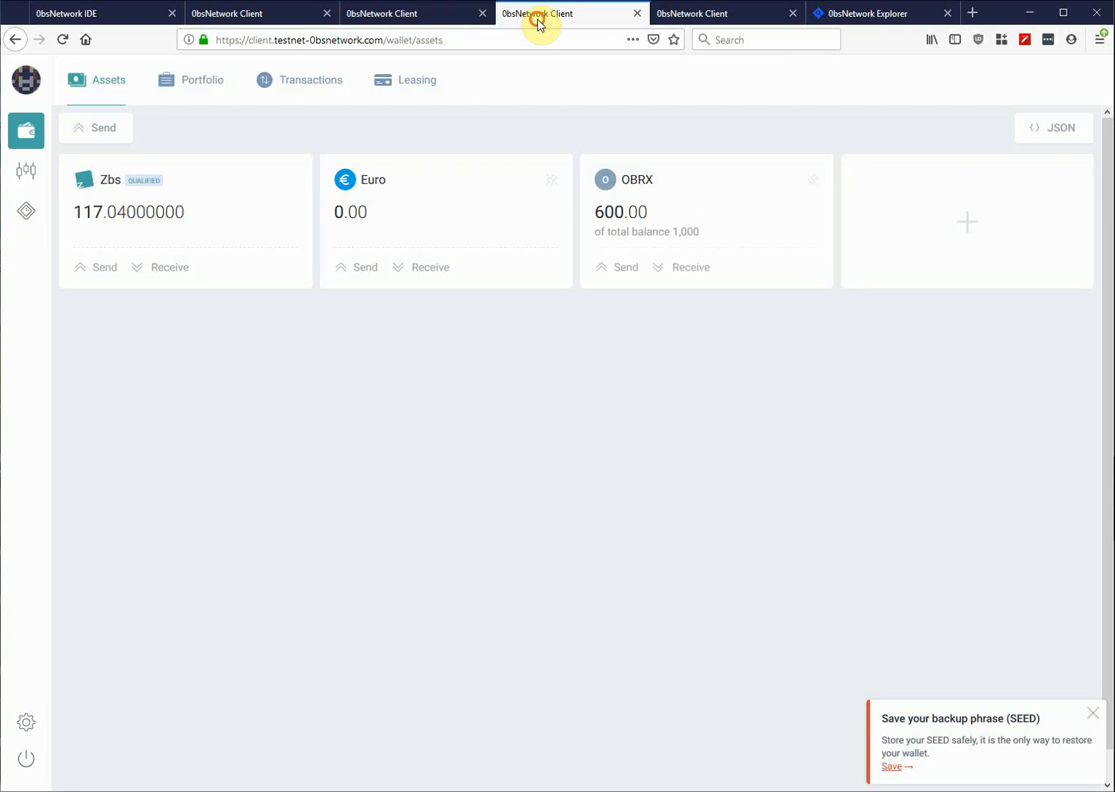
{"action": "left_click", "coordinate": [702, 15]}
{"action": "left_click", "coordinate": [401, 17]}
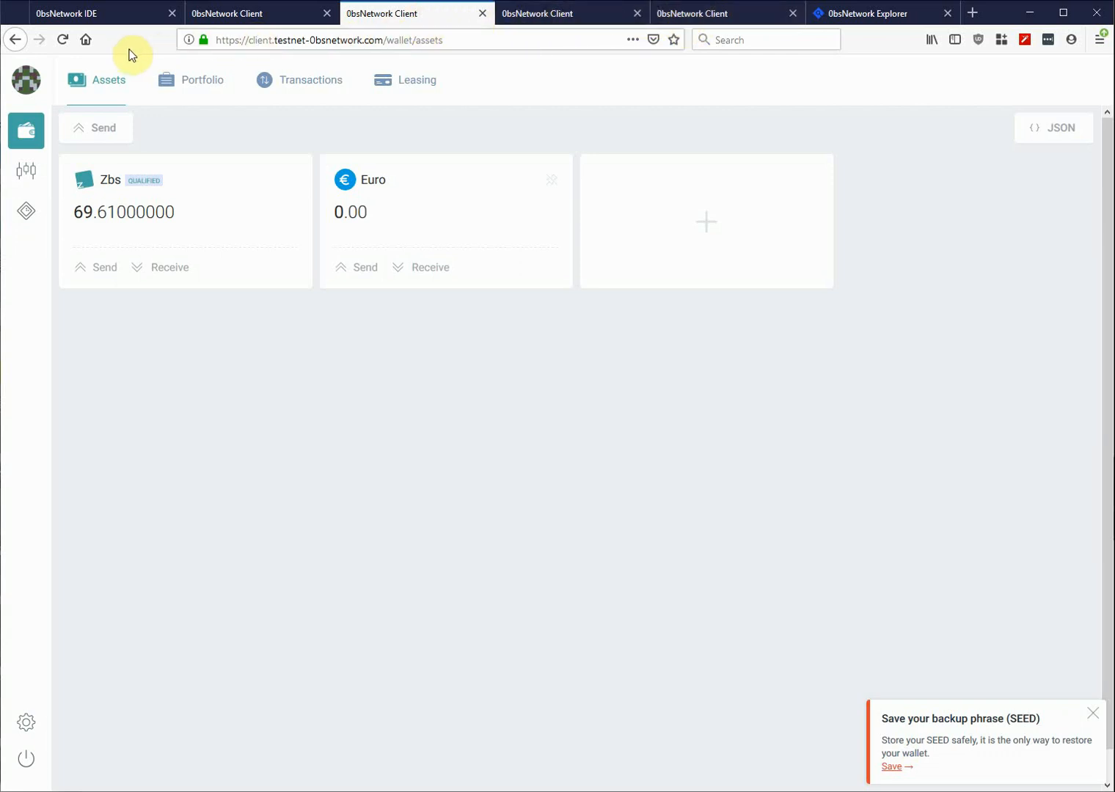
- Create a new empty account script, accountScript_4, in the IDE
{"action": "left_click", "coordinate": [98, 15]}
{"action": "left_click", "coordinate": [192, 72]}
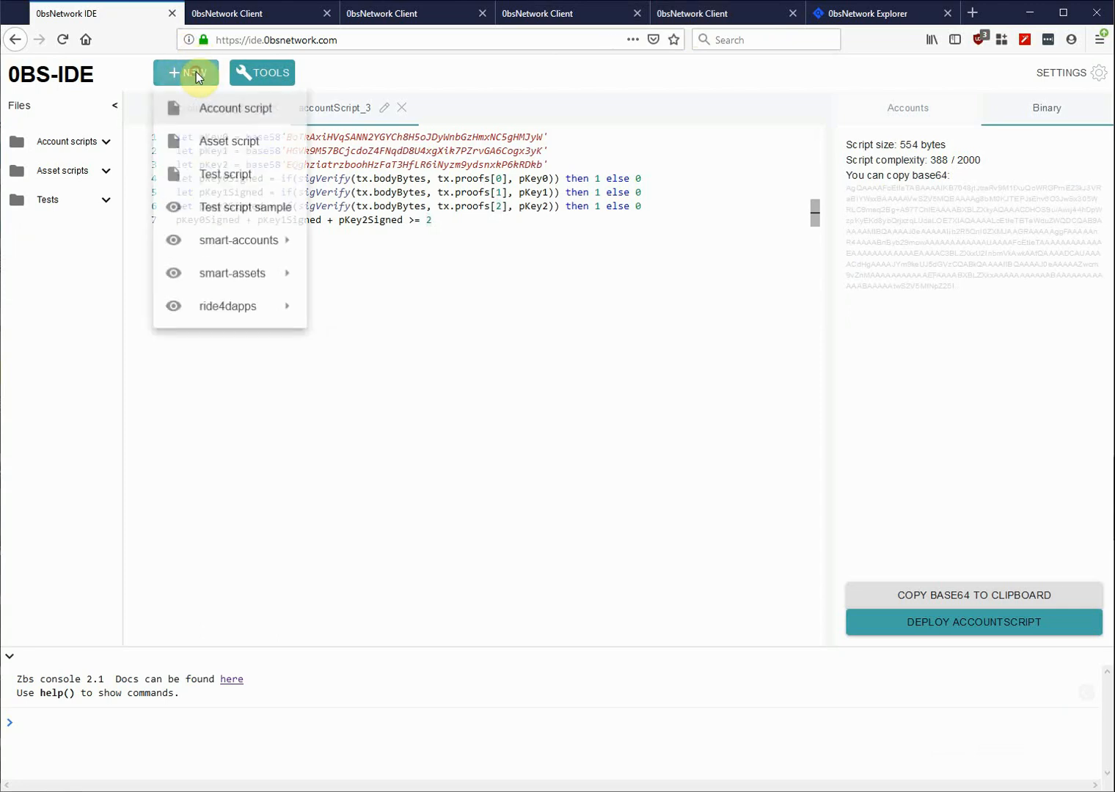
{"action": "left_click", "coordinate": [213, 111]}
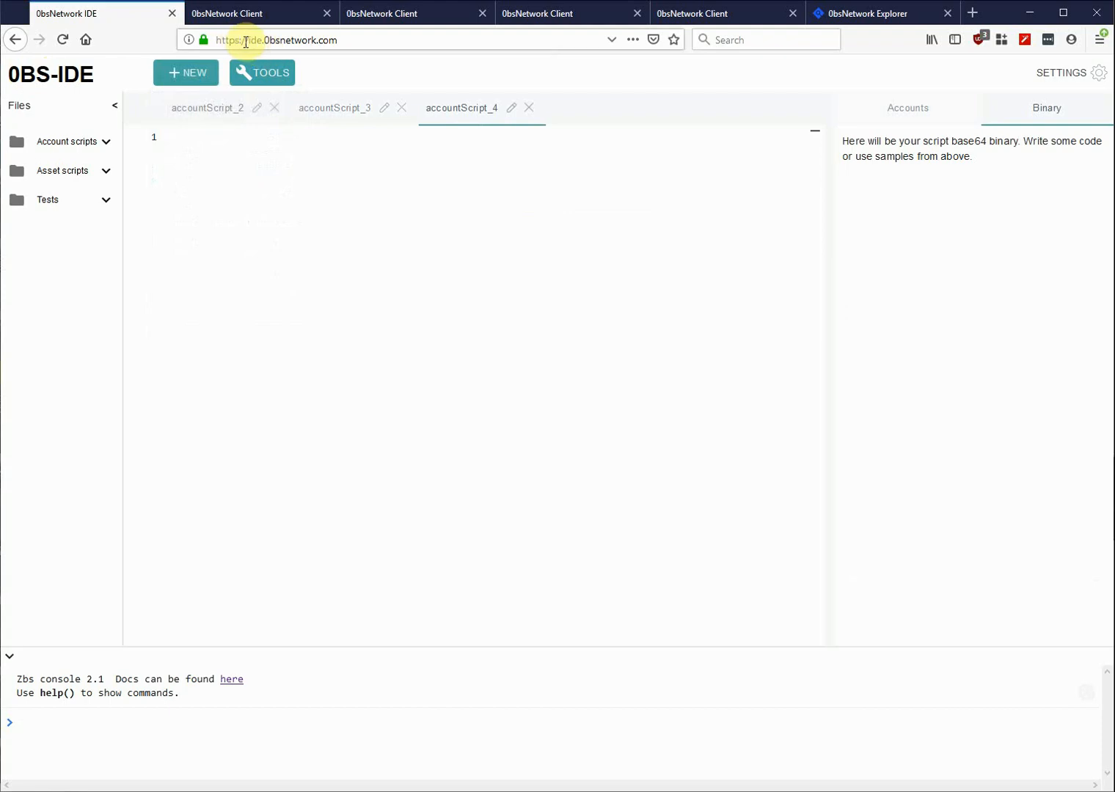
{"action": "left_click_drag", "start_coordinate": [245, 41], "coordinate": [323, 38]}
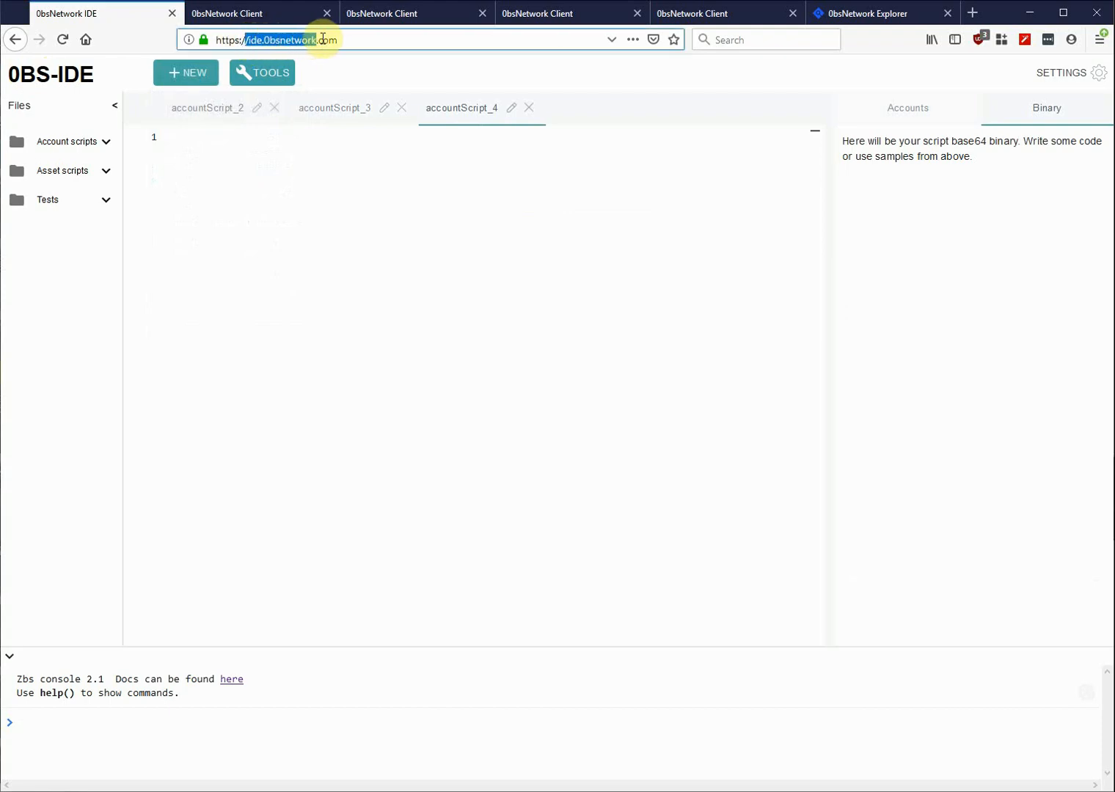
{"action": "left_click", "coordinate": [292, 181]}
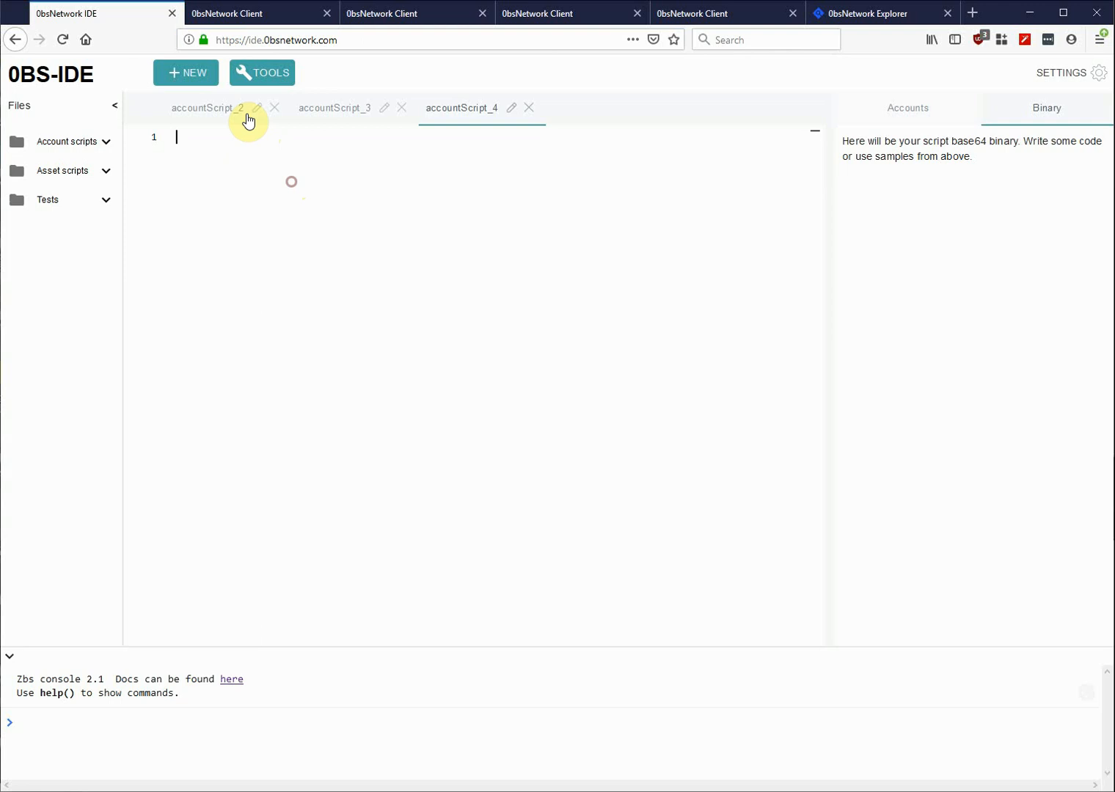
- Look over the IDE tools list, then go to the wallet holding 100 Zbs
{"action": "left_click", "coordinate": [274, 78]}
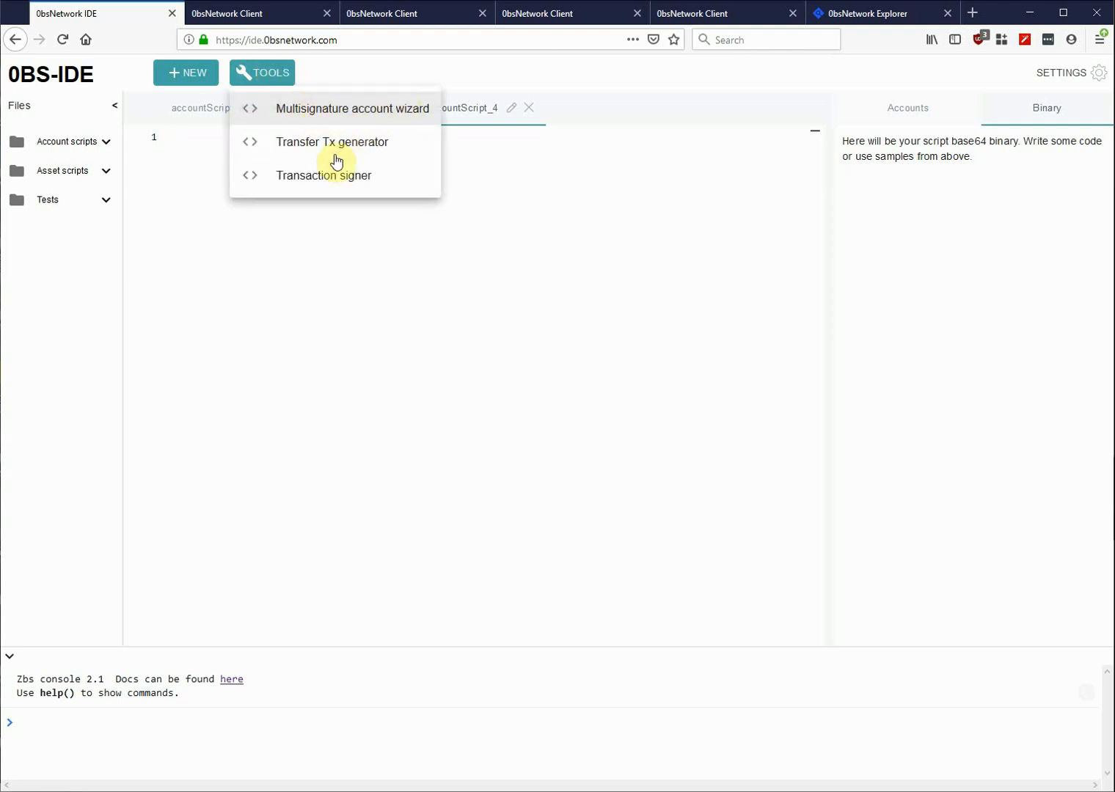
{"action": "left_click", "coordinate": [348, 276]}
{"action": "left_click", "coordinate": [257, 10]}
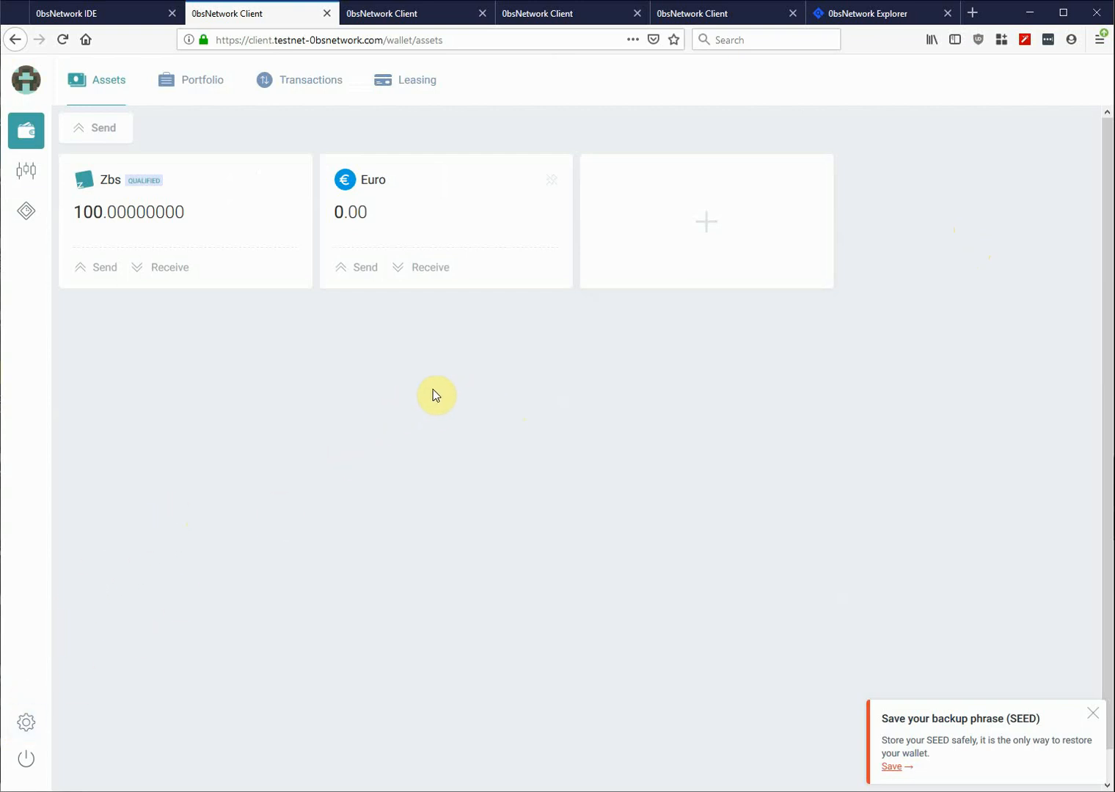
- Cycle through the other wallet tabs and come back to the 100 Zbs wallet
{"action": "left_click", "coordinate": [385, 13]}
{"action": "left_click", "coordinate": [536, 13]}
{"action": "left_click", "coordinate": [677, 11]}
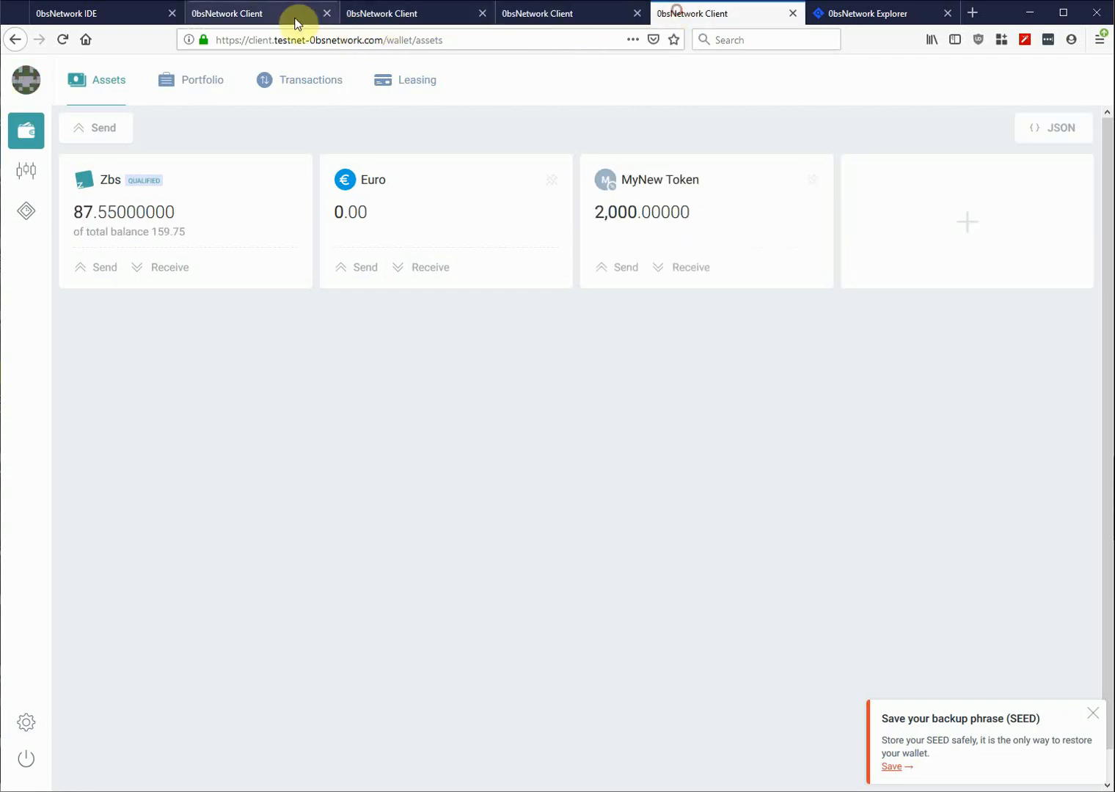
{"action": "left_click", "coordinate": [271, 13]}
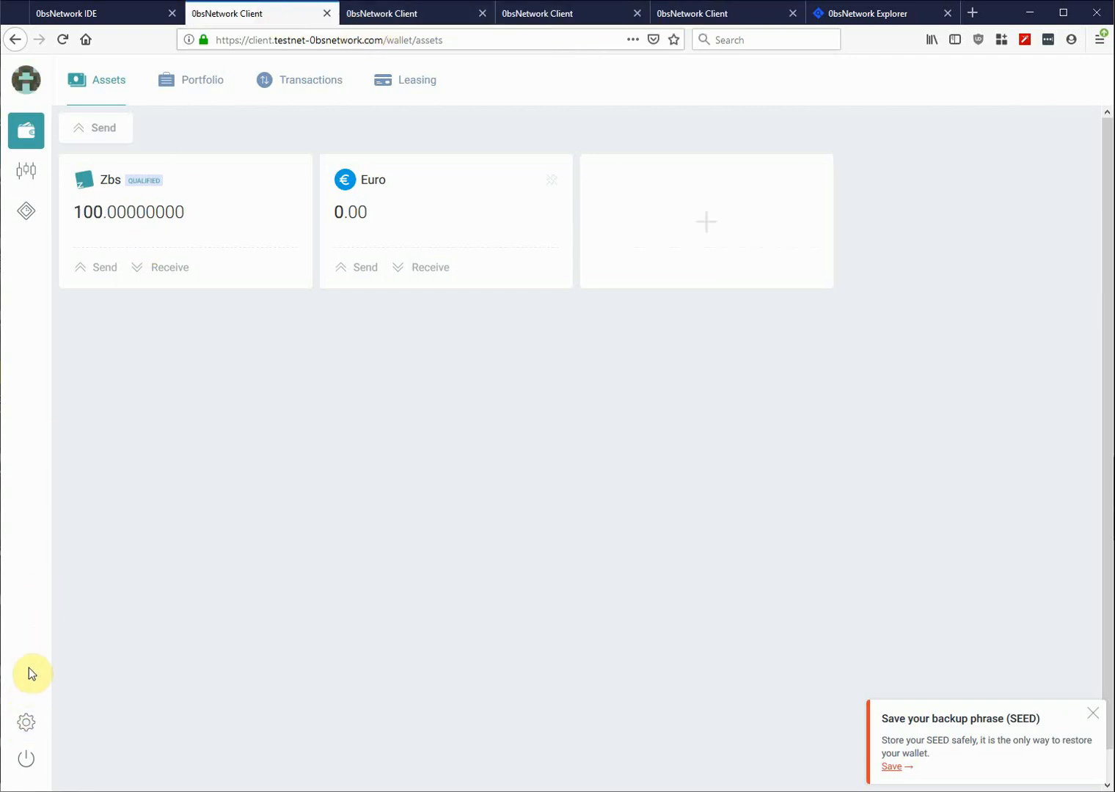
- Enable Advanced features for the 100 Zbs wallet and view its public key under Security
{"action": "left_click", "coordinate": [28, 723]}
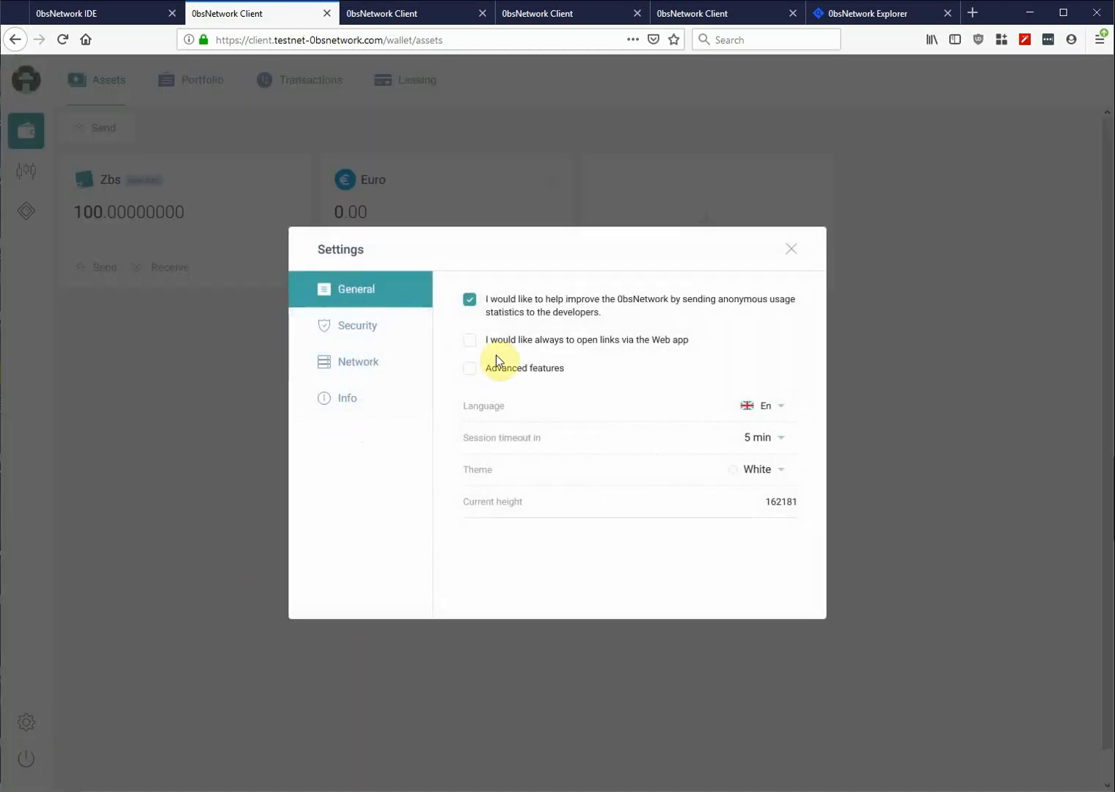
{"action": "left_click", "coordinate": [469, 370]}
{"action": "left_click", "coordinate": [356, 324]}
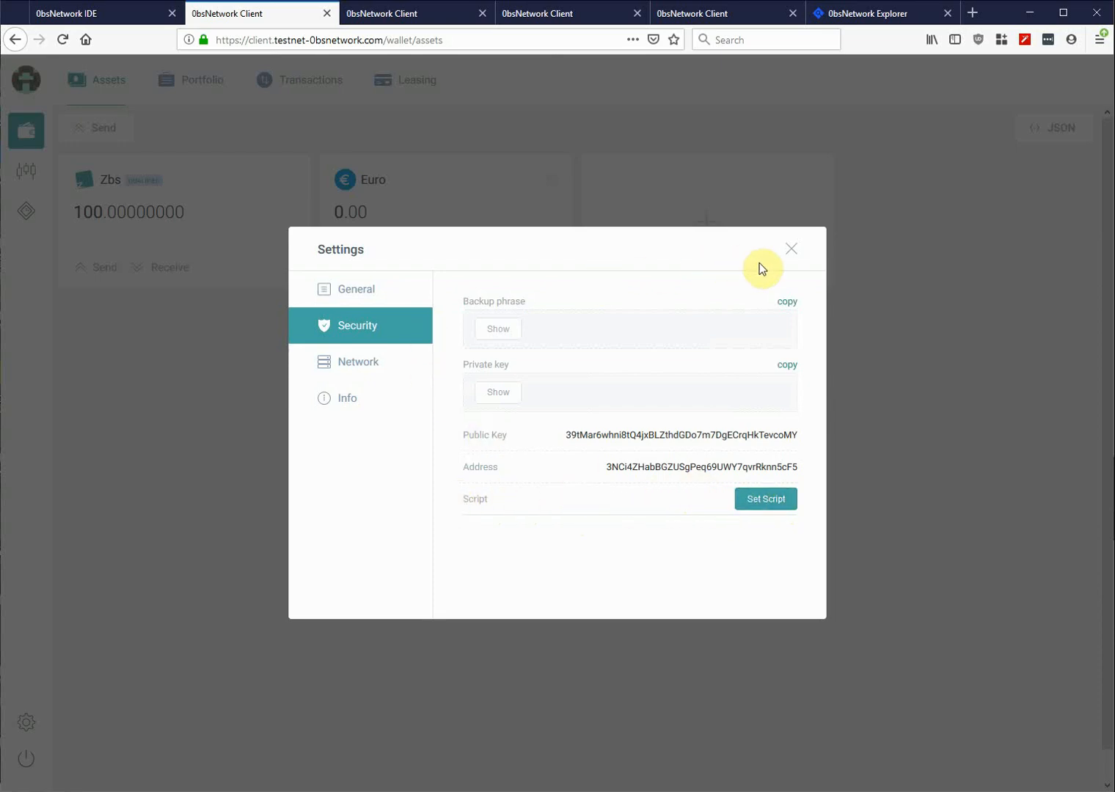
{"action": "left_click", "coordinate": [790, 248]}
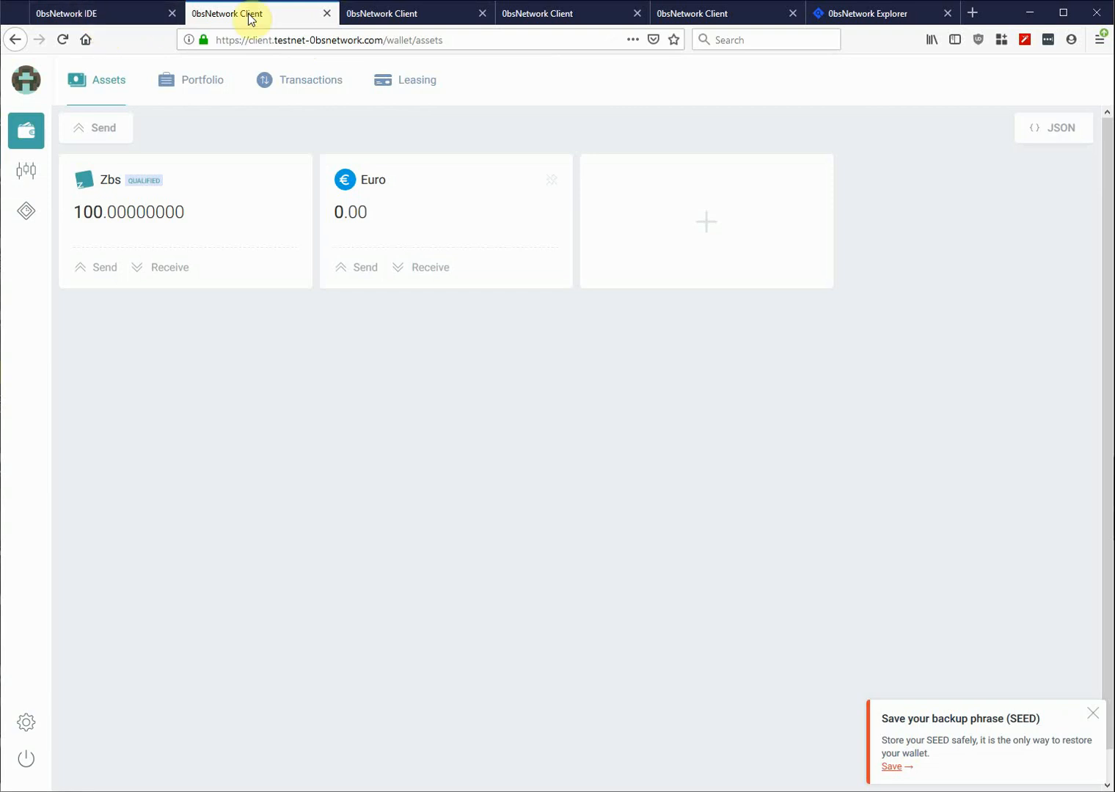
- Check the 69.61 Zbs wallet's settings, then go back to the IDE
{"action": "left_click", "coordinate": [408, 19]}
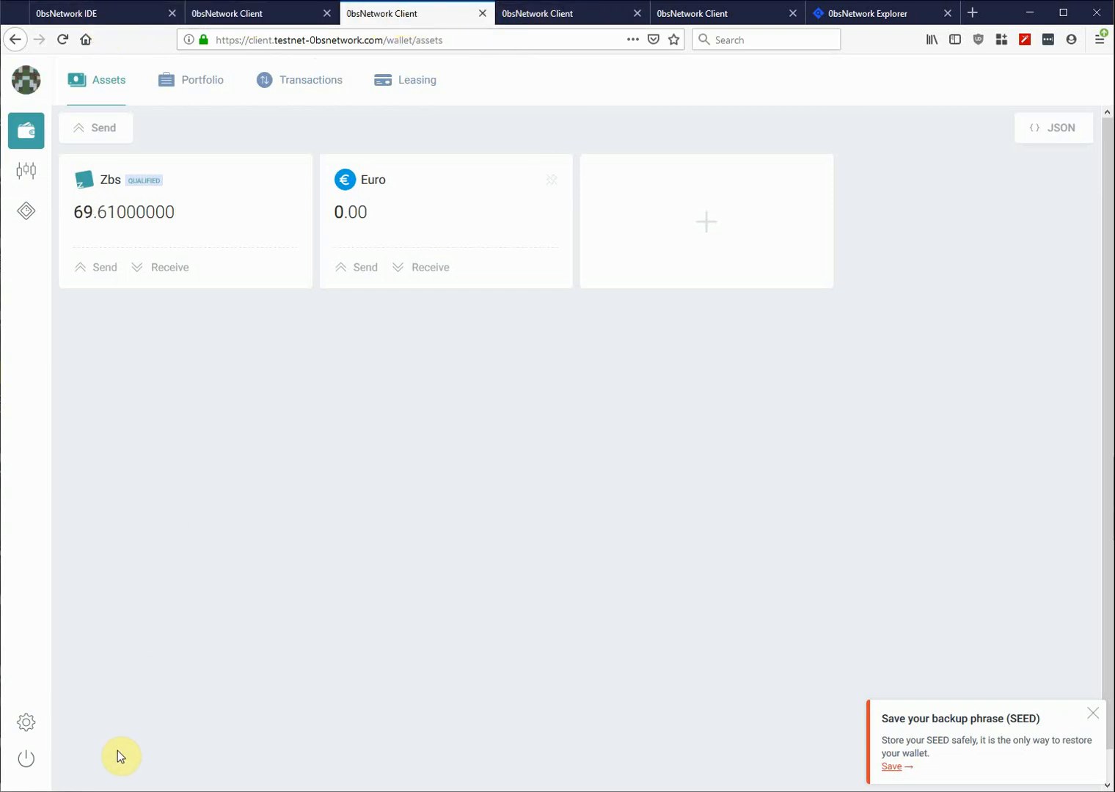
{"action": "left_click", "coordinate": [17, 730]}
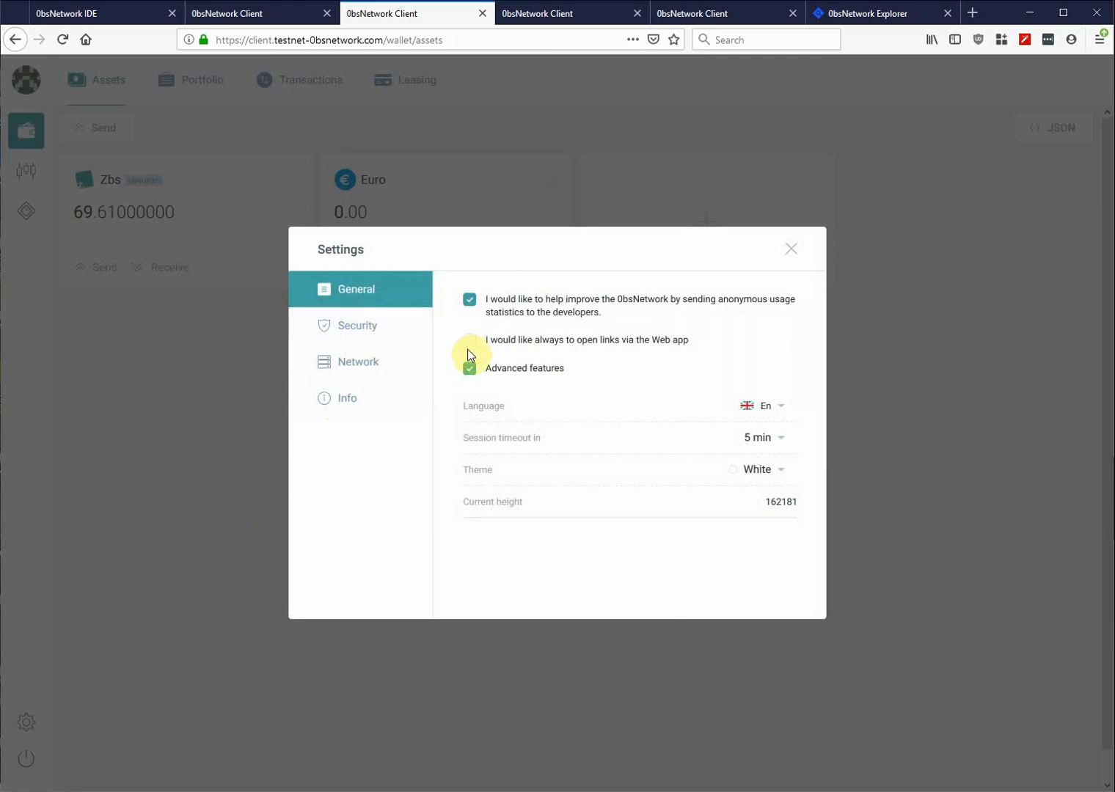
{"action": "left_click", "coordinate": [790, 250]}
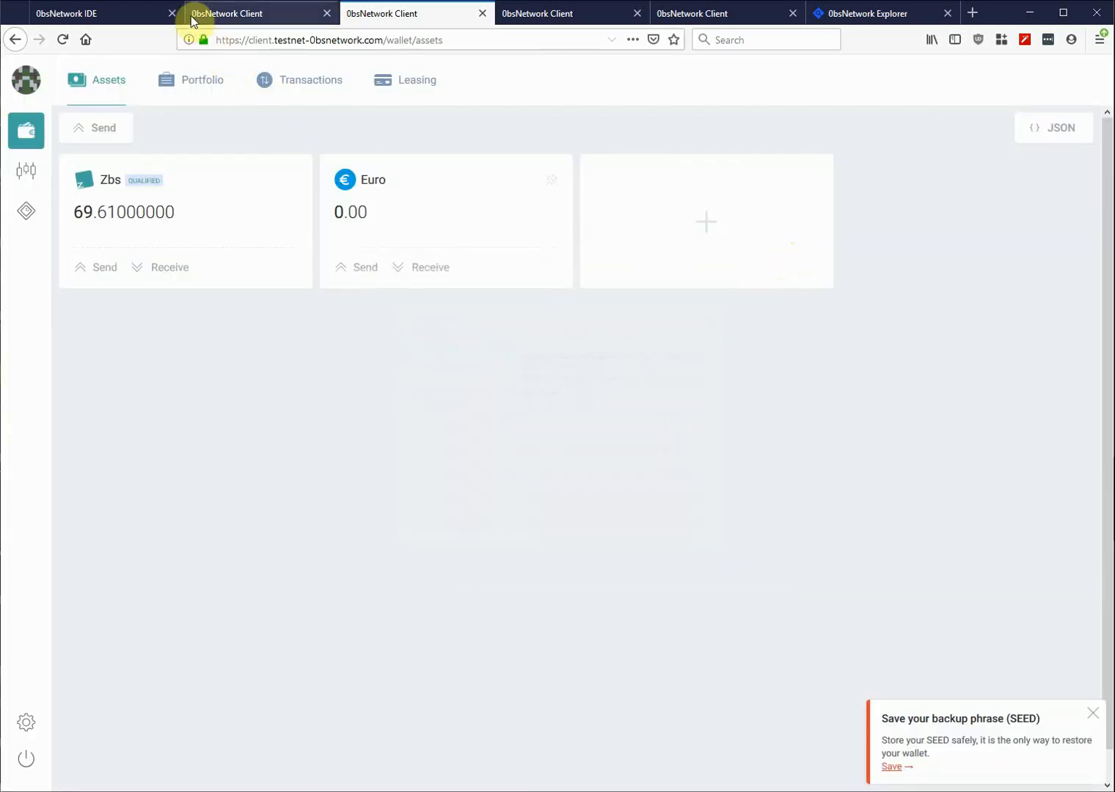
{"action": "left_click", "coordinate": [97, 21]}
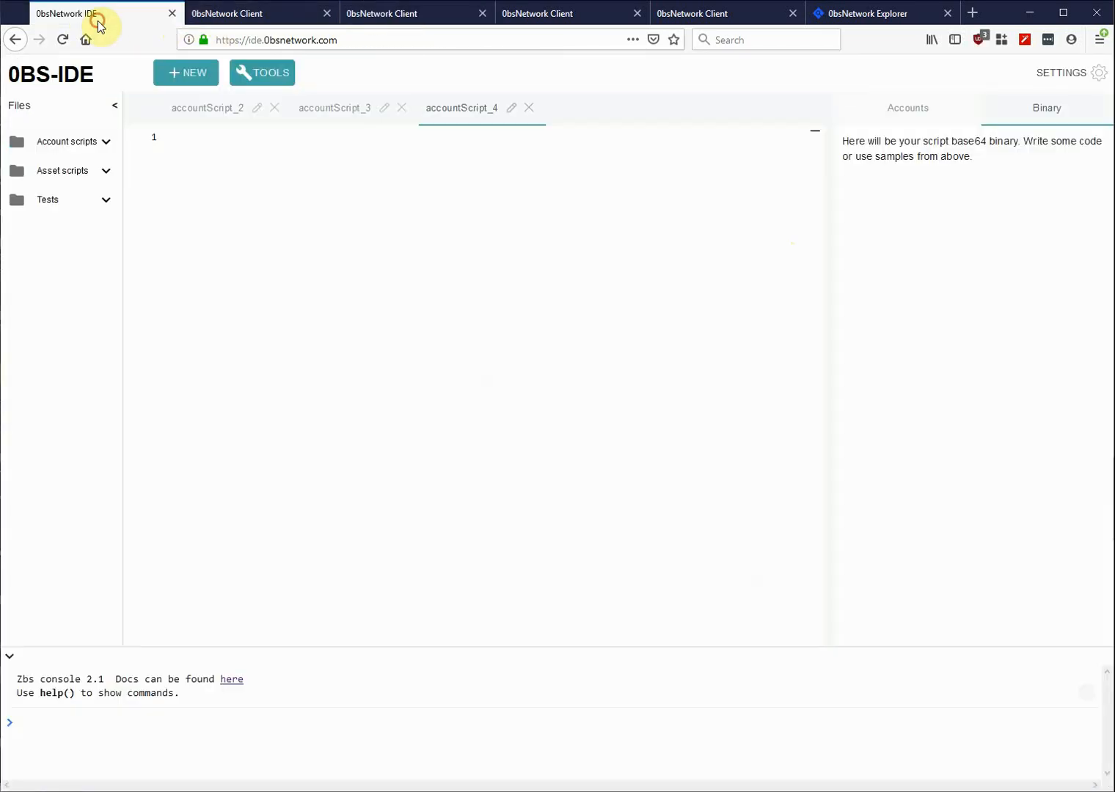
- Start the multisignature account wizard with three public key fields
{"action": "left_click", "coordinate": [268, 72]}
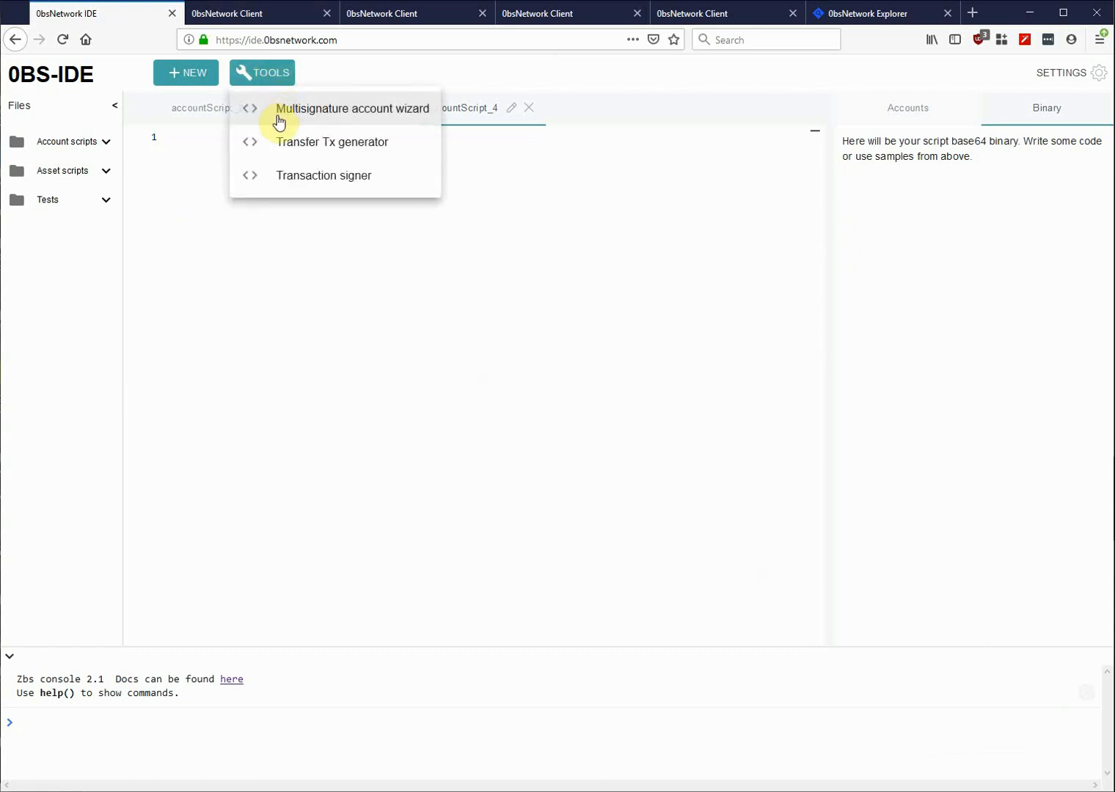
{"action": "left_click", "coordinate": [270, 243]}
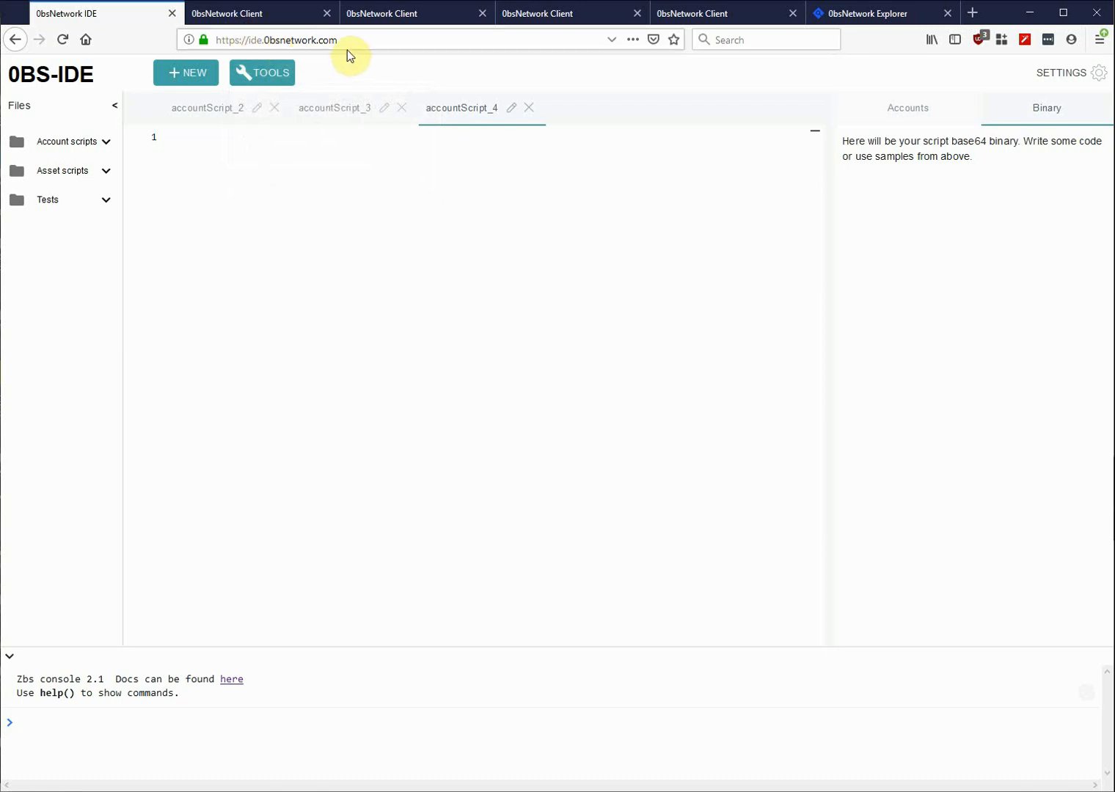
{"action": "left_click", "coordinate": [262, 76]}
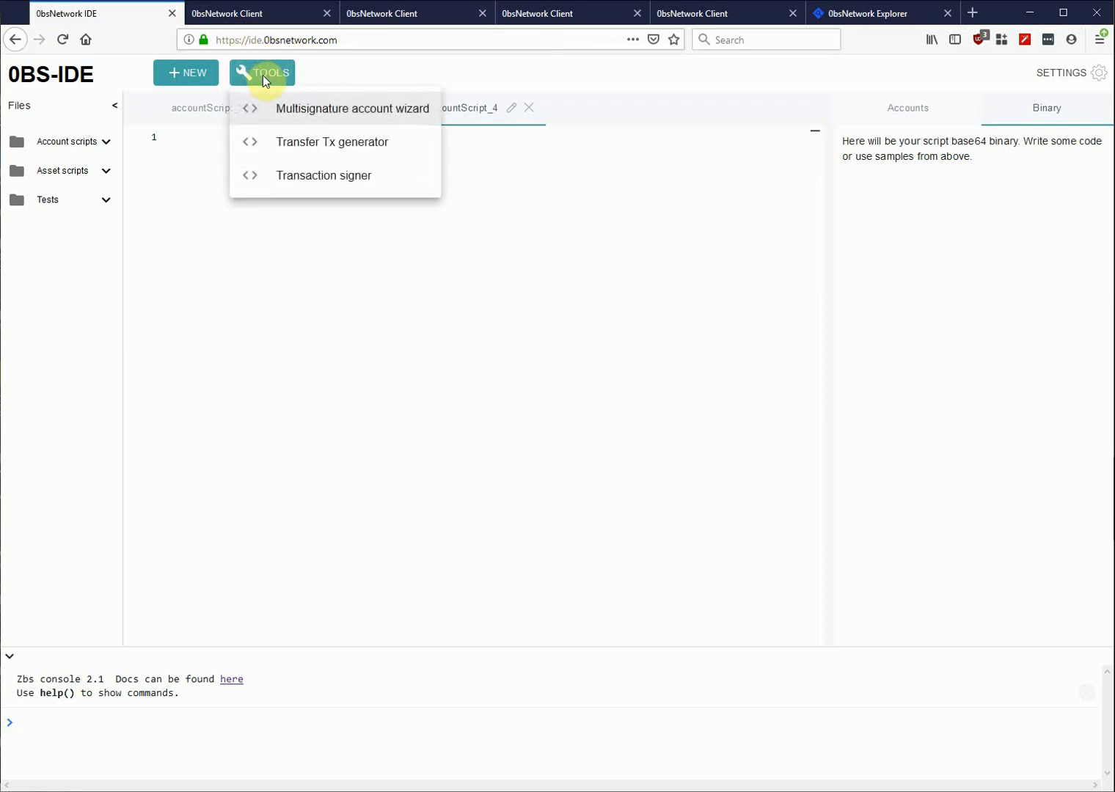
{"action": "left_click", "coordinate": [299, 110]}
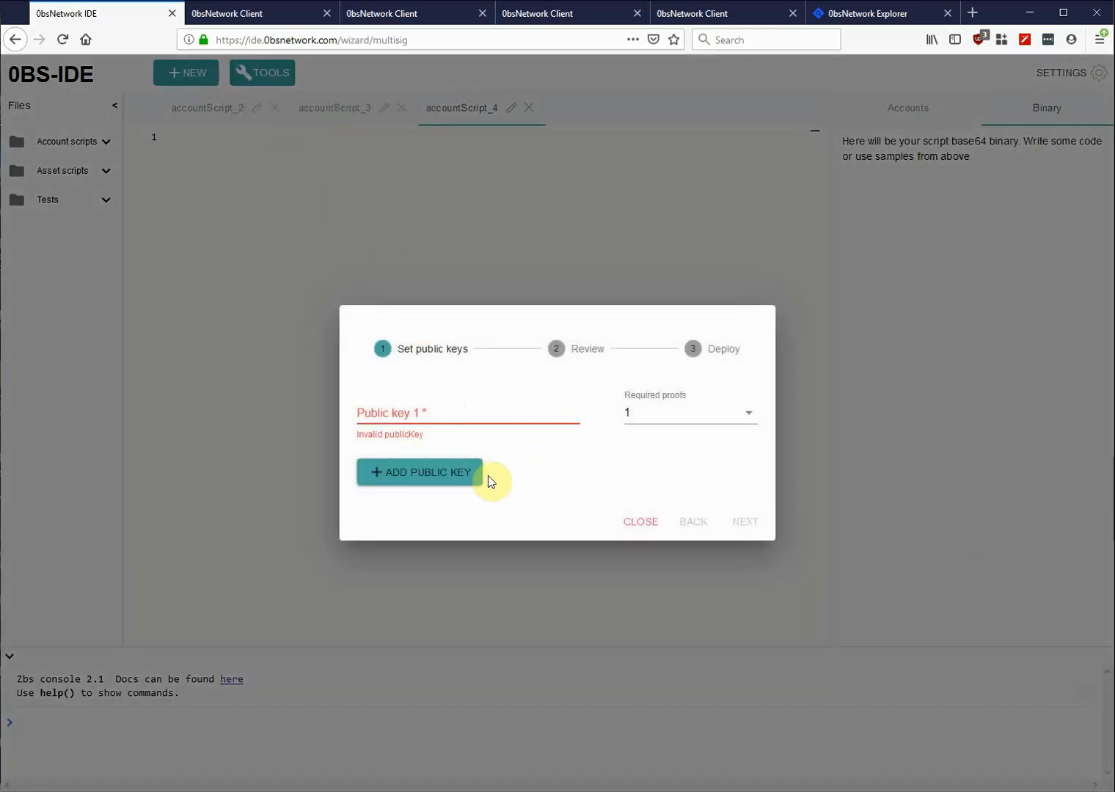
{"action": "left_click", "coordinate": [439, 477]}
{"action": "left_click", "coordinate": [433, 496]}
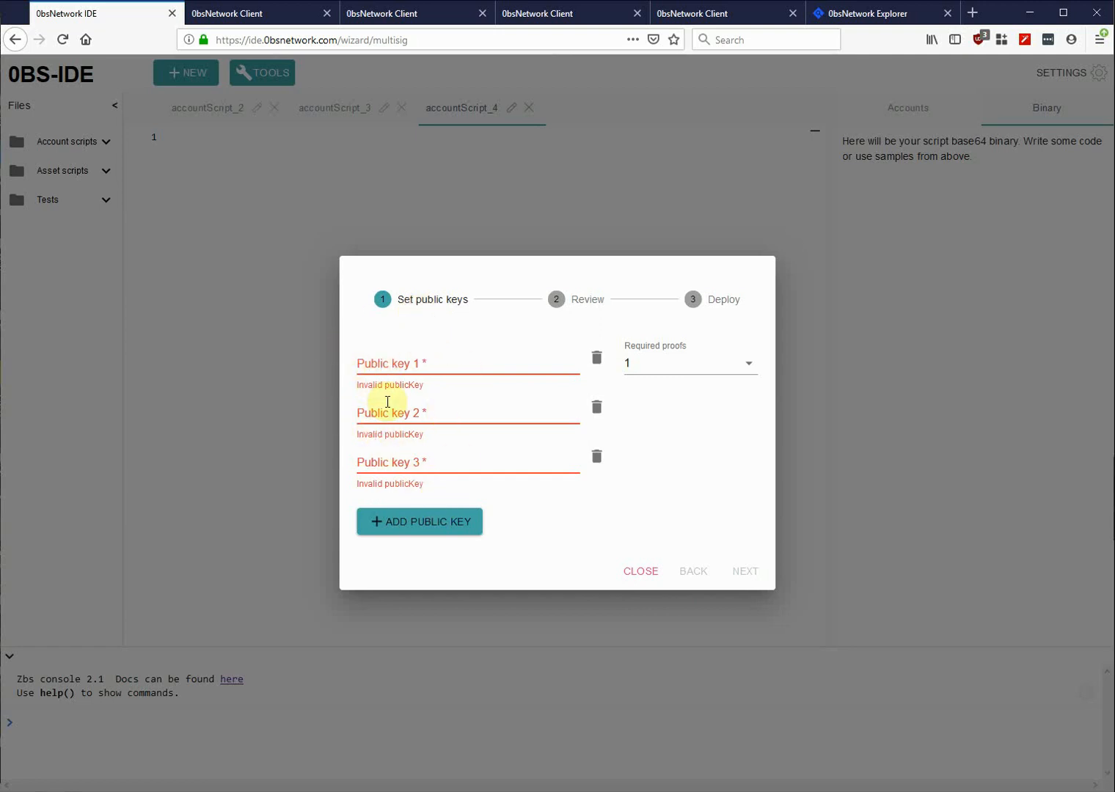
- Set Required proofs to 2 for the three-key multisig
{"action": "left_click", "coordinate": [672, 370]}
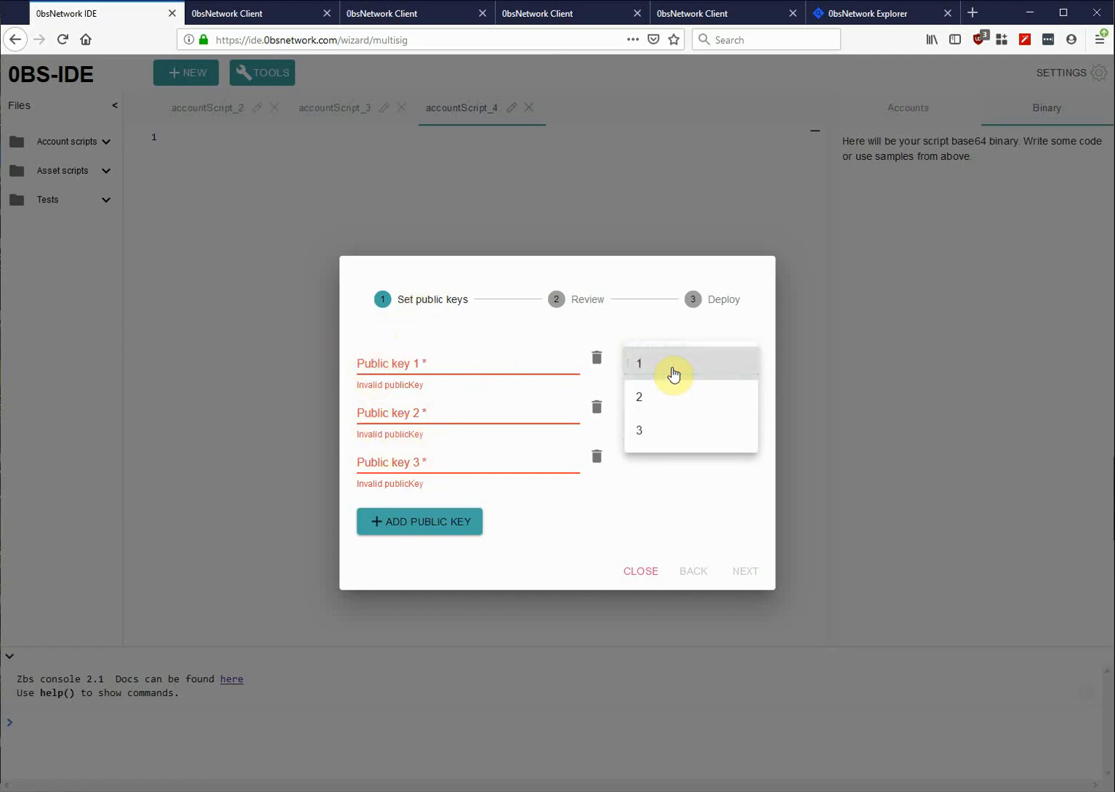
{"action": "left_click", "coordinate": [668, 398]}
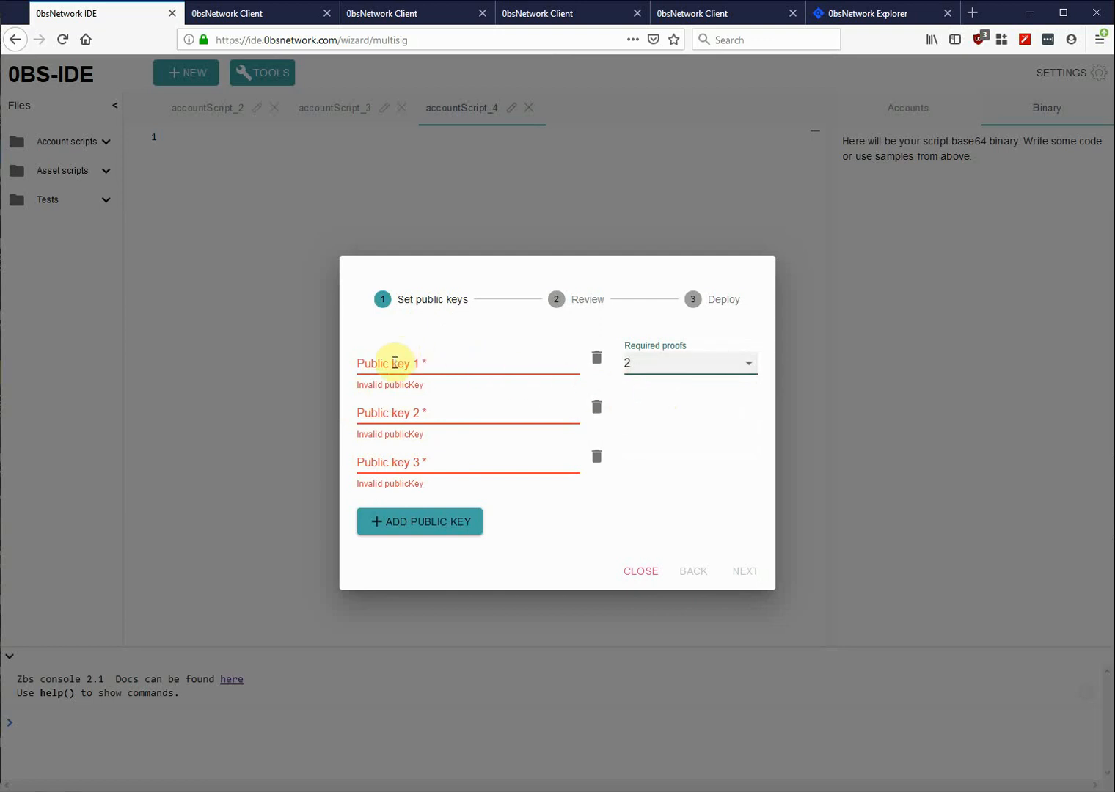
{"action": "left_click", "coordinate": [656, 364]}
{"action": "left_click", "coordinate": [656, 363]}
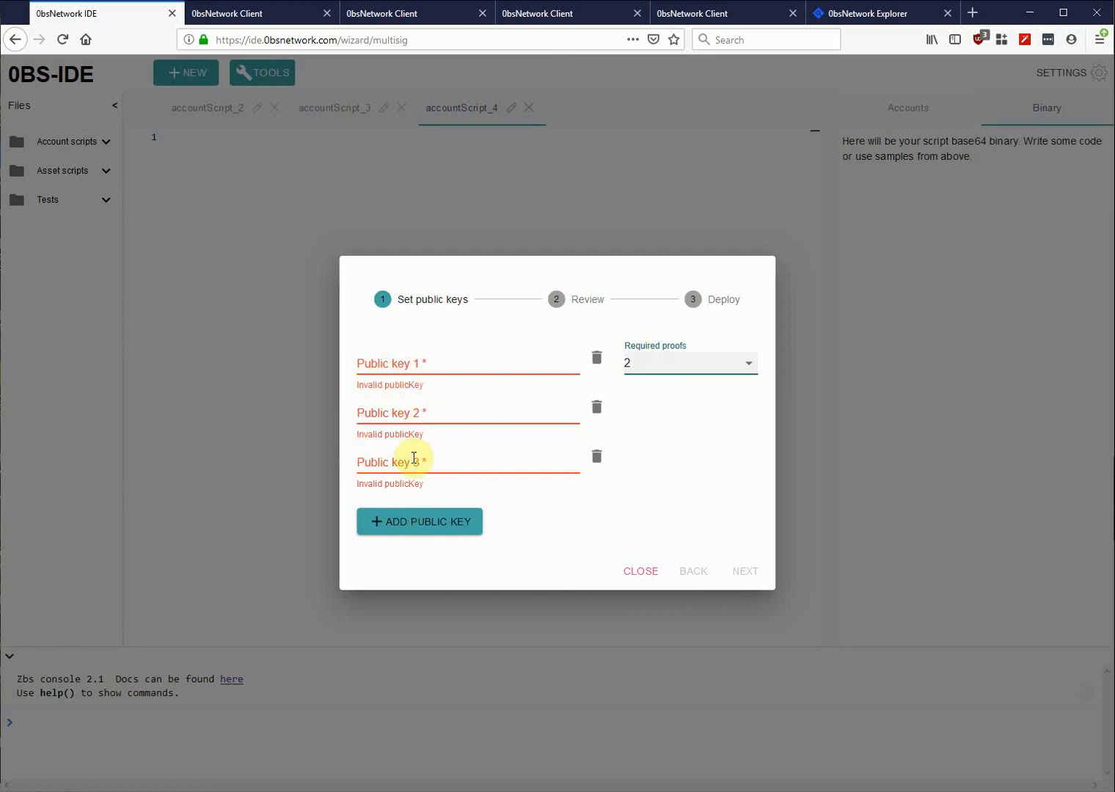
{"action": "left_click", "coordinate": [386, 357]}
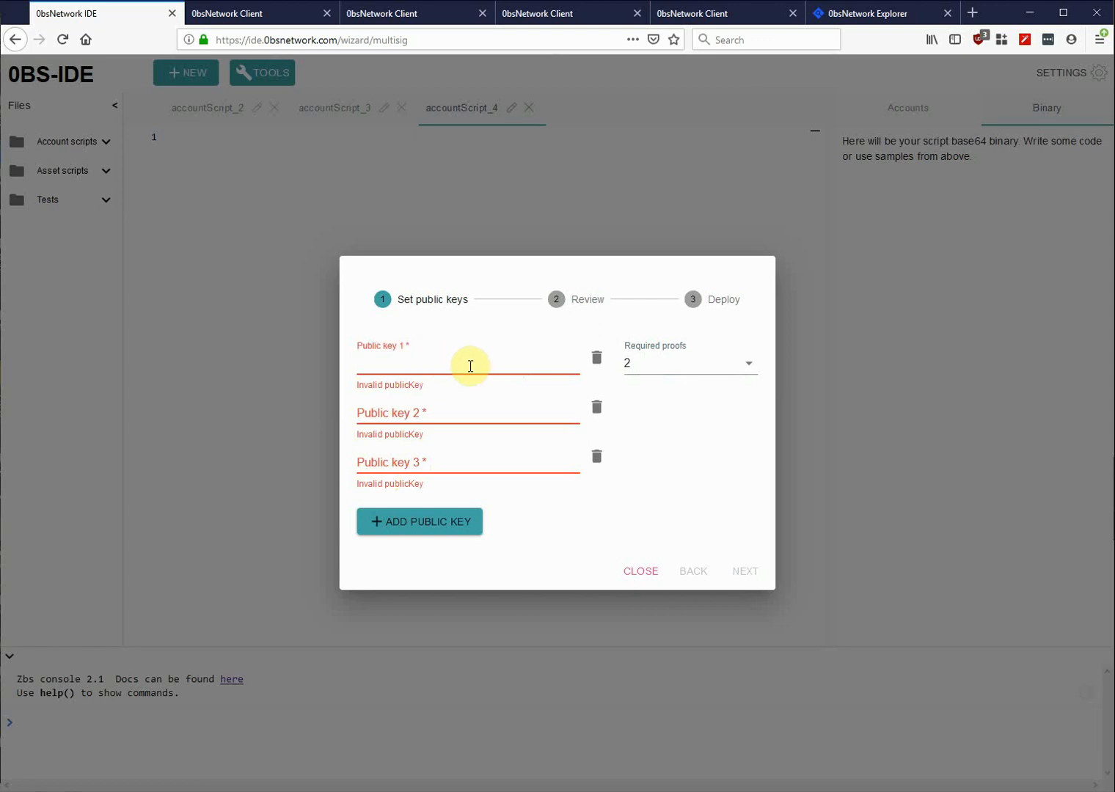
- Copy the 69.61 Zbs wallet's public key from Security settings into Public key 1
{"action": "left_click", "coordinate": [421, 21]}
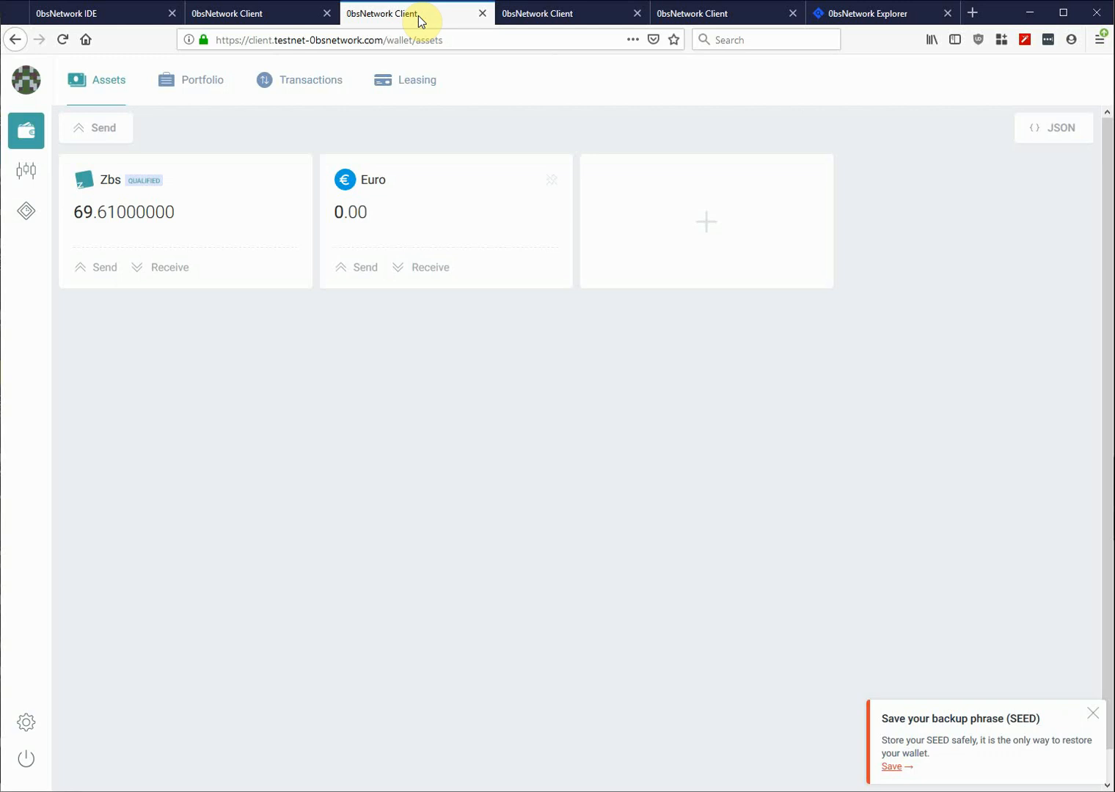
{"action": "left_click", "coordinate": [27, 723]}
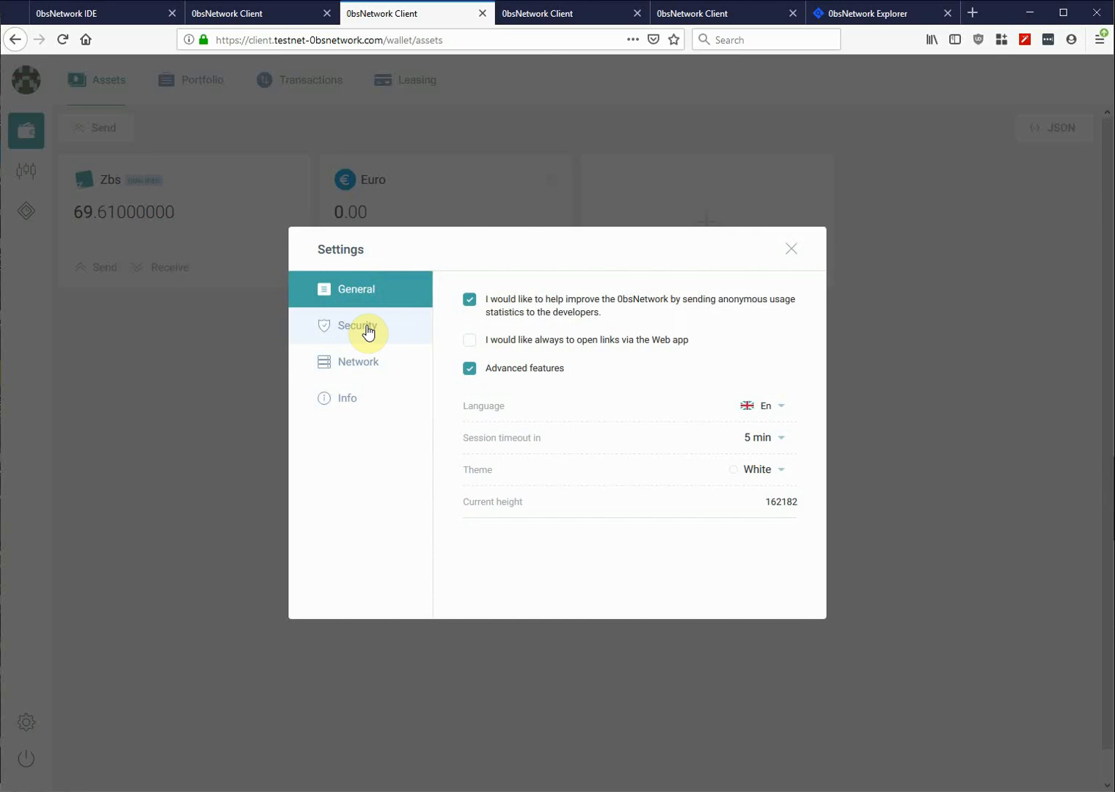
{"action": "left_click", "coordinate": [367, 331]}
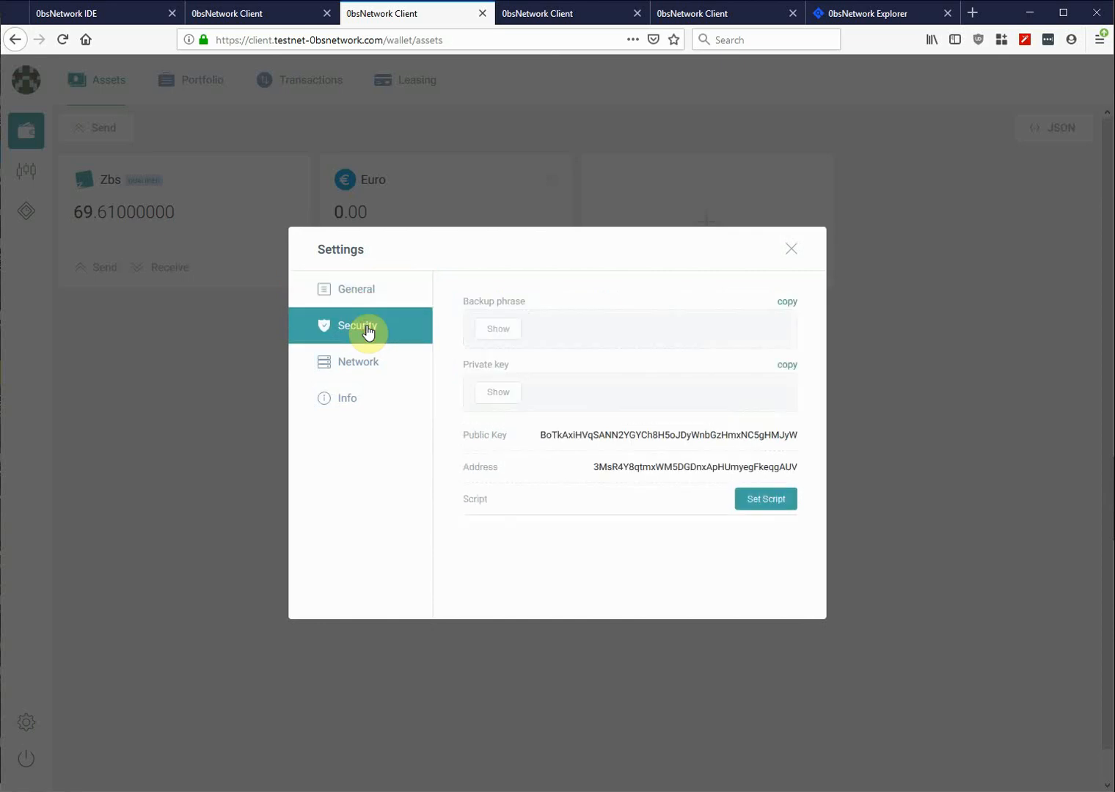
{"action": "double_click", "coordinate": [690, 436]}
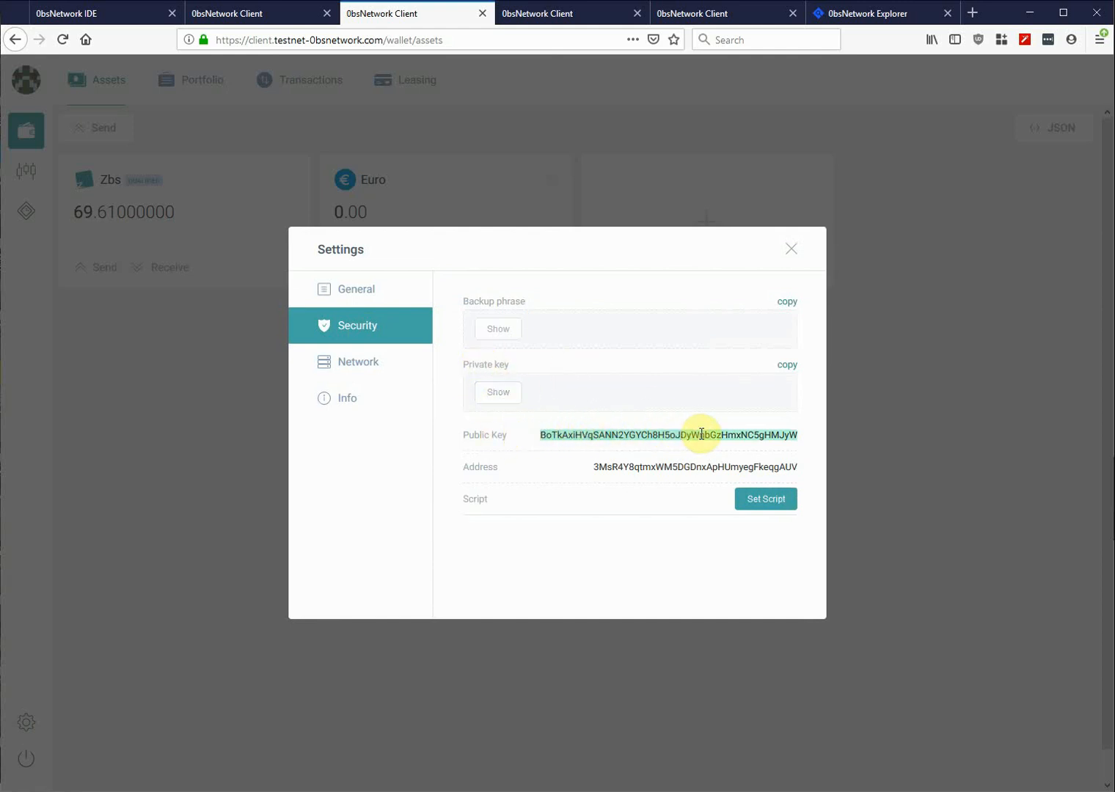
{"action": "left_click", "coordinate": [788, 263]}
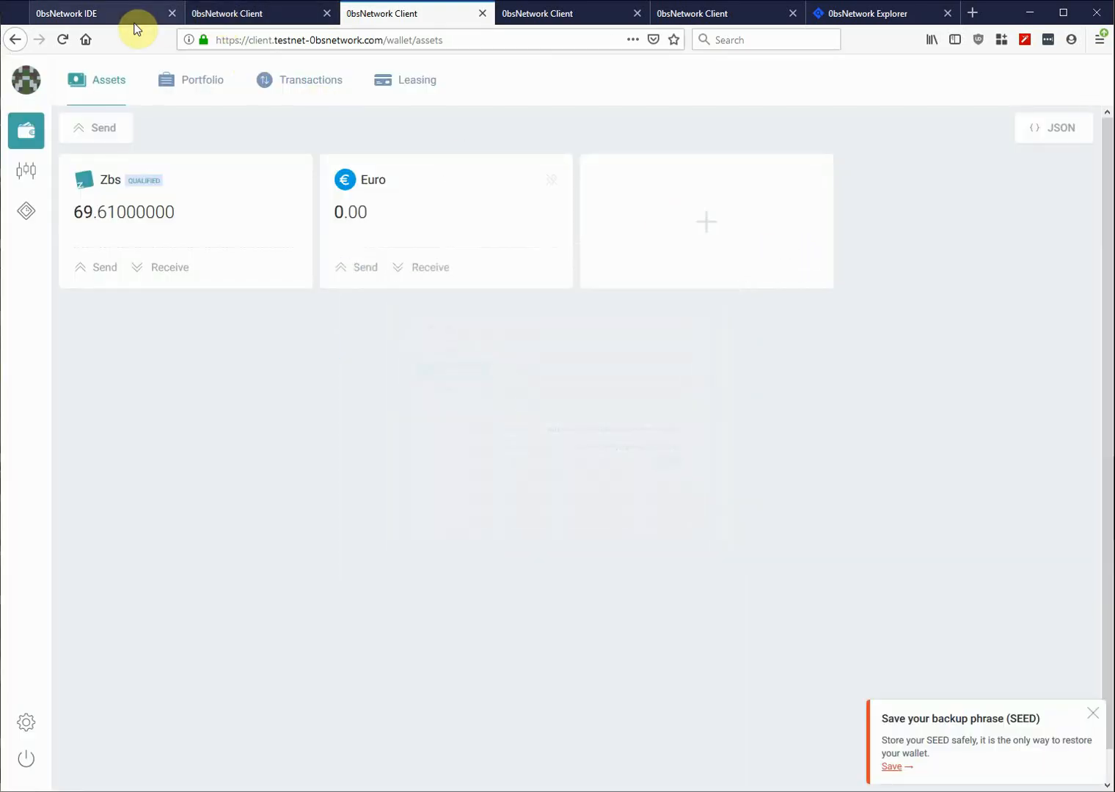
{"action": "left_click", "coordinate": [88, 15]}
{"action": "left_click", "coordinate": [467, 366]}
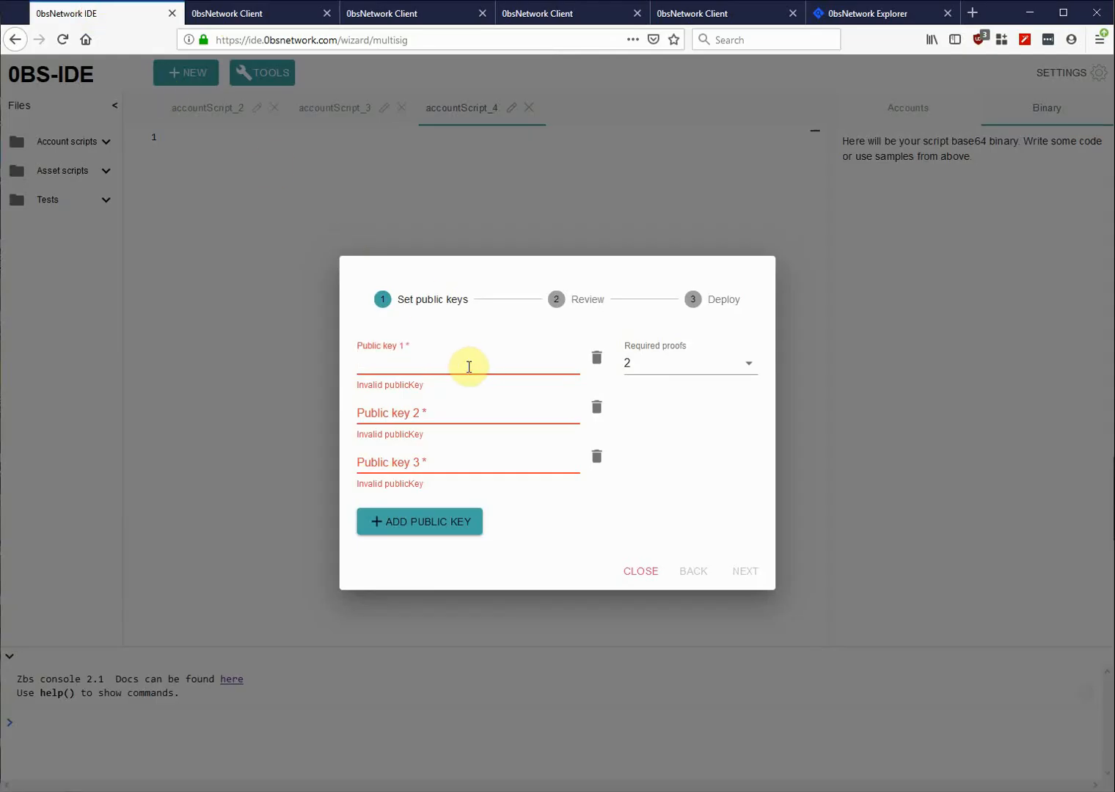
{"action": "key", "text": "ctrl+v"}
{"action": "left_click", "coordinate": [445, 403]}
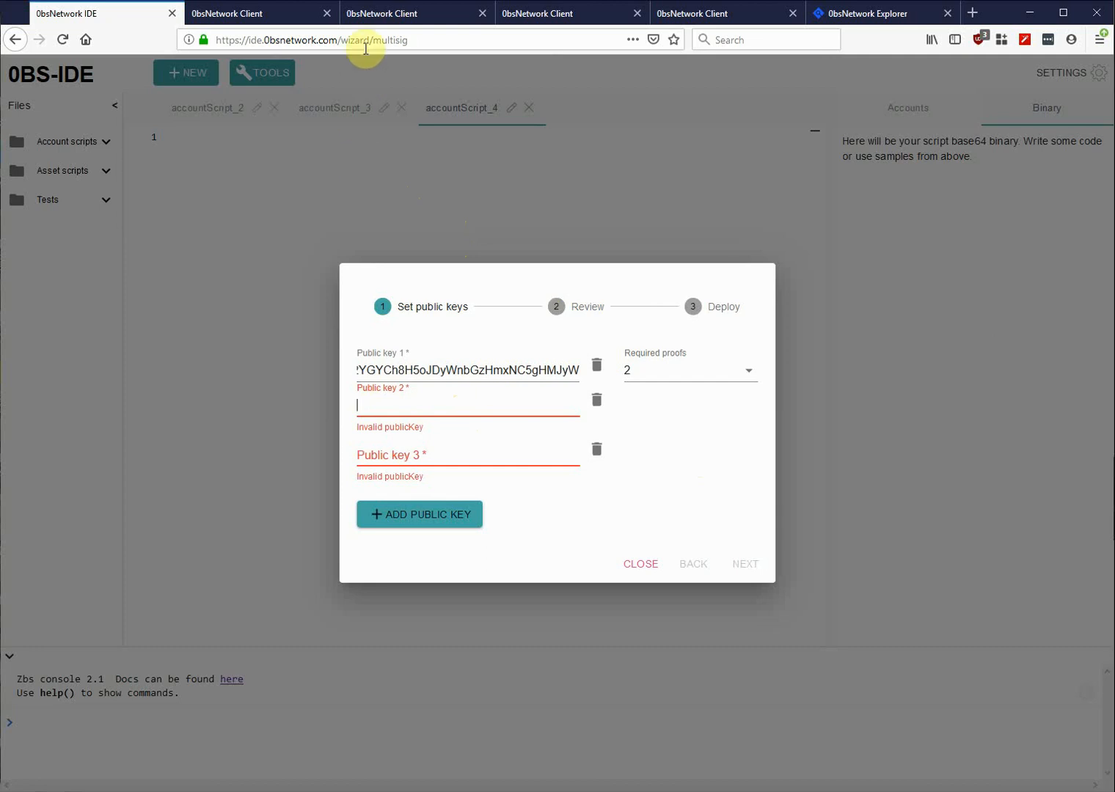
- Copy the 117.04 Zbs/OBRX wallet's public key into Public key 2
{"action": "left_click", "coordinate": [565, 13]}
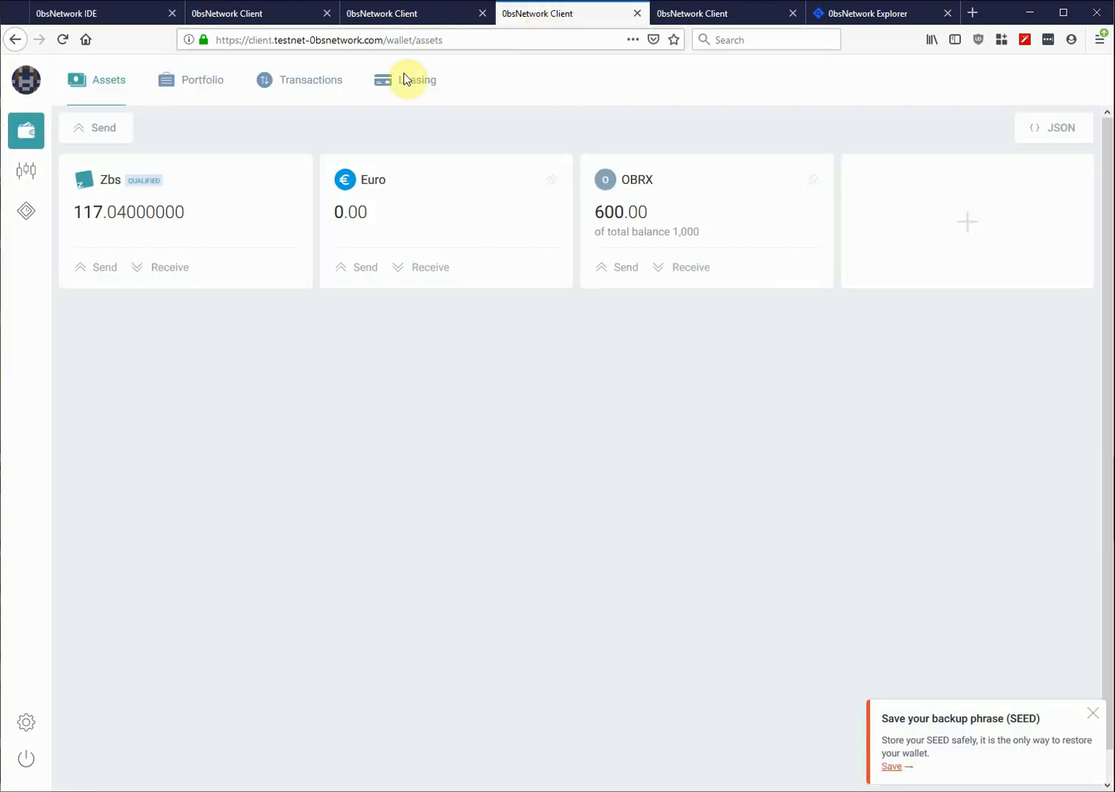
{"action": "left_click", "coordinate": [23, 725]}
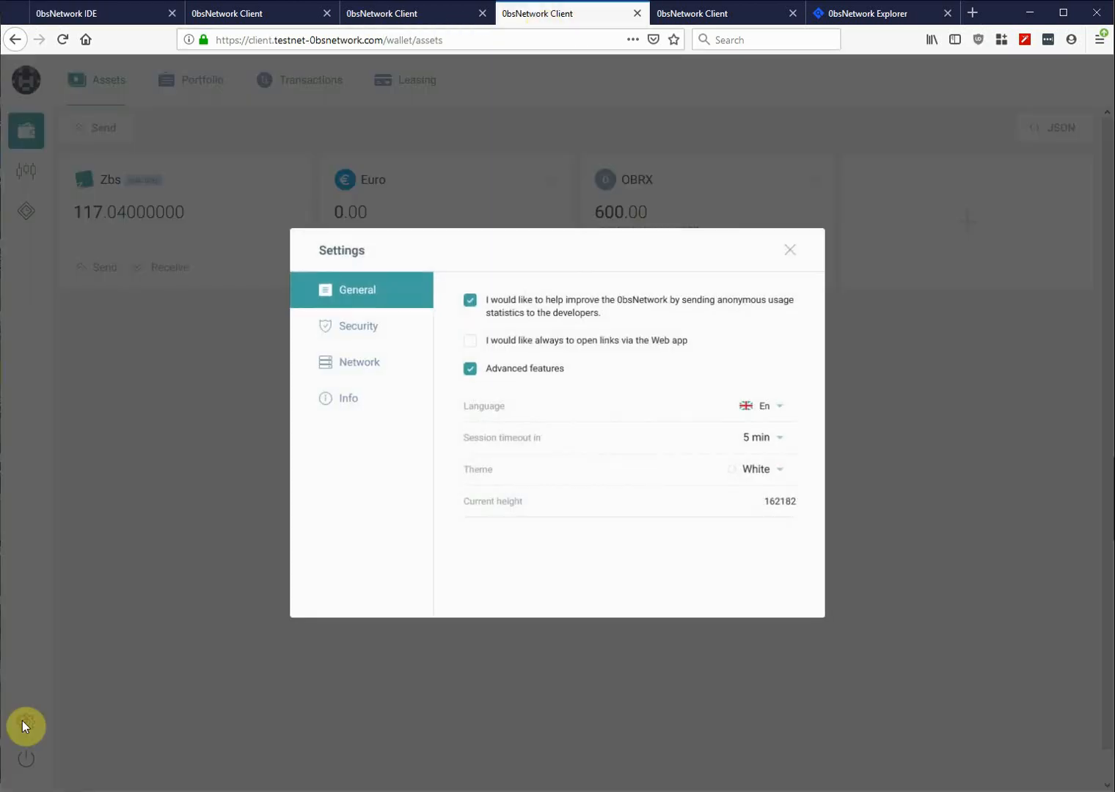
{"action": "left_click", "coordinate": [356, 329]}
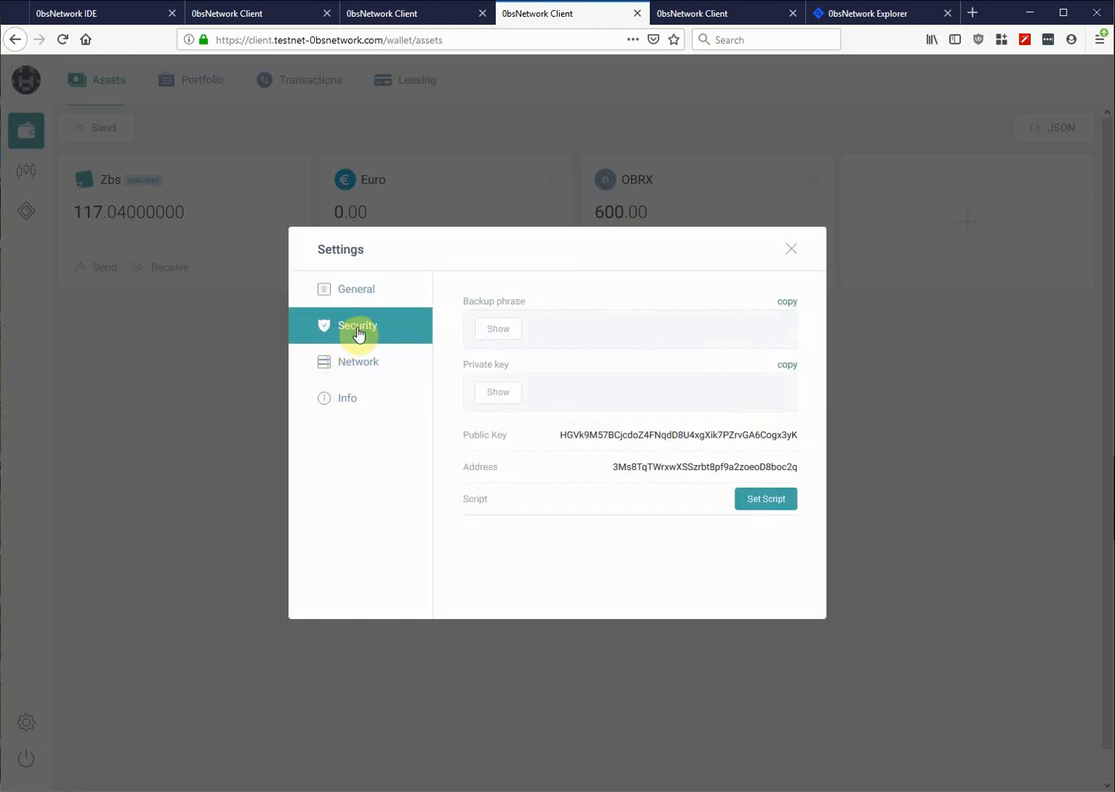
{"action": "double_click", "coordinate": [649, 434]}
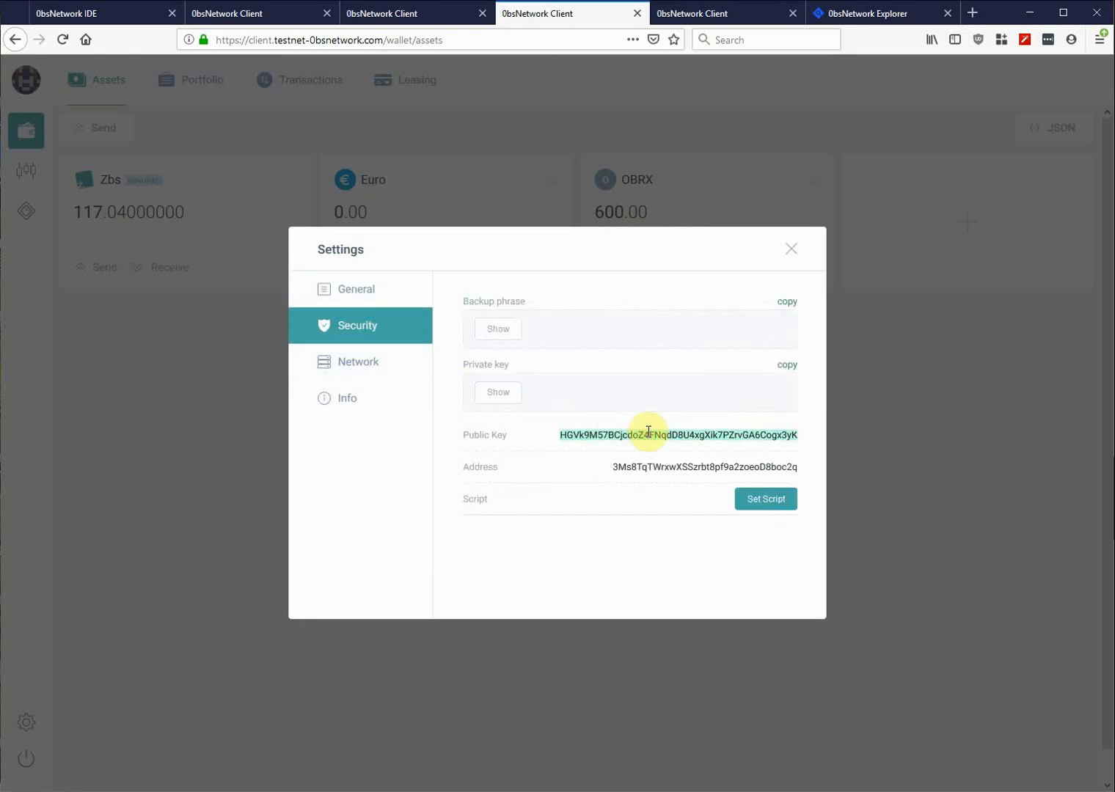
{"action": "left_click", "coordinate": [78, 16]}
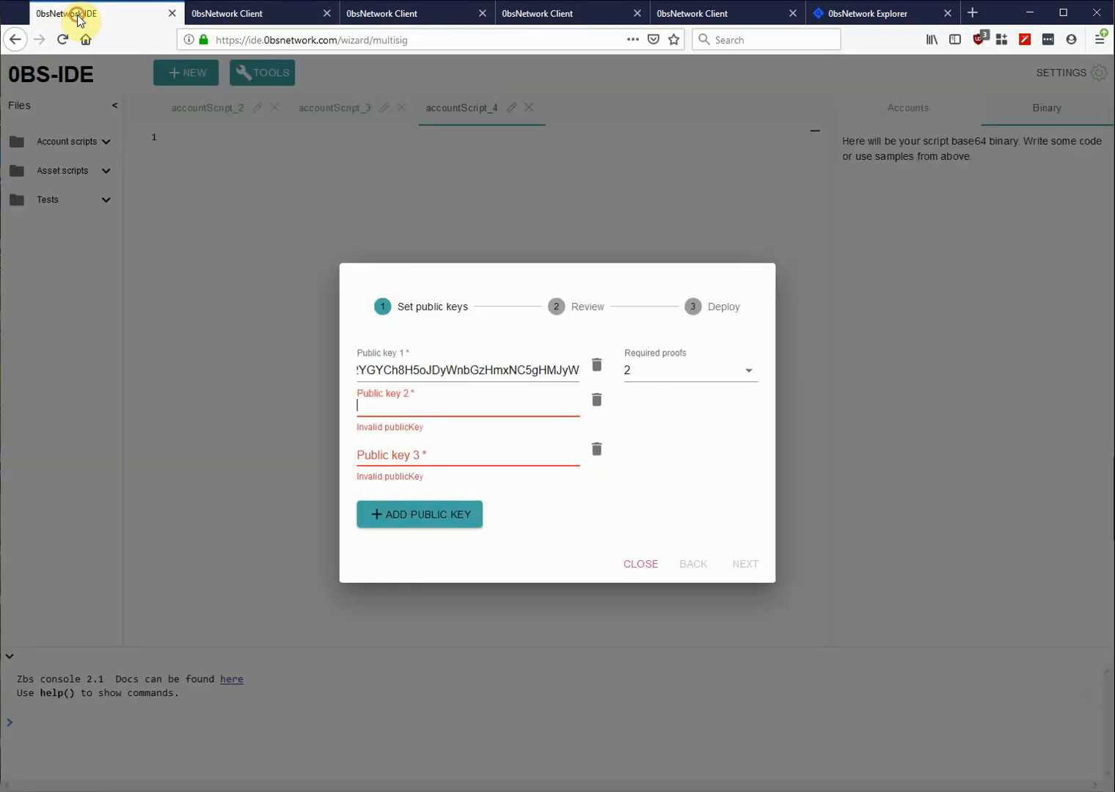
{"action": "left_click", "coordinate": [407, 404]}
{"action": "key", "text": "ctrl+v"}
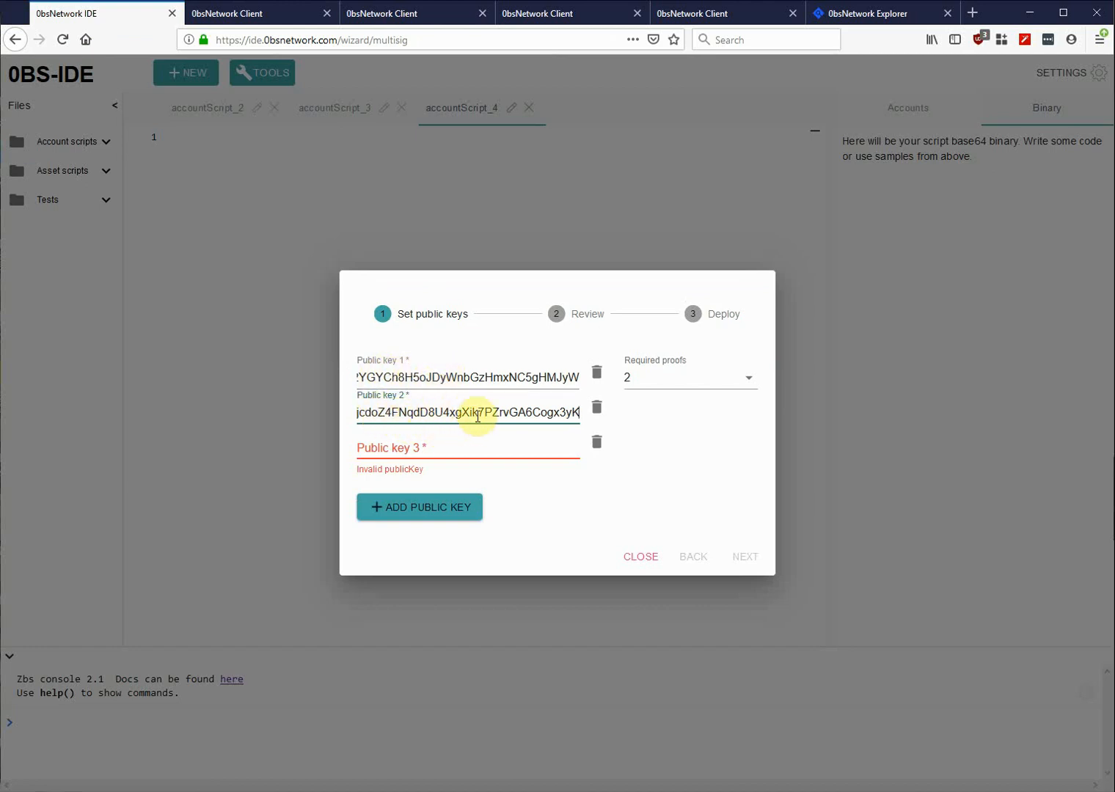
- Copy the MyNew Token wallet's public key into Public key 3
{"action": "left_click", "coordinate": [713, 13]}
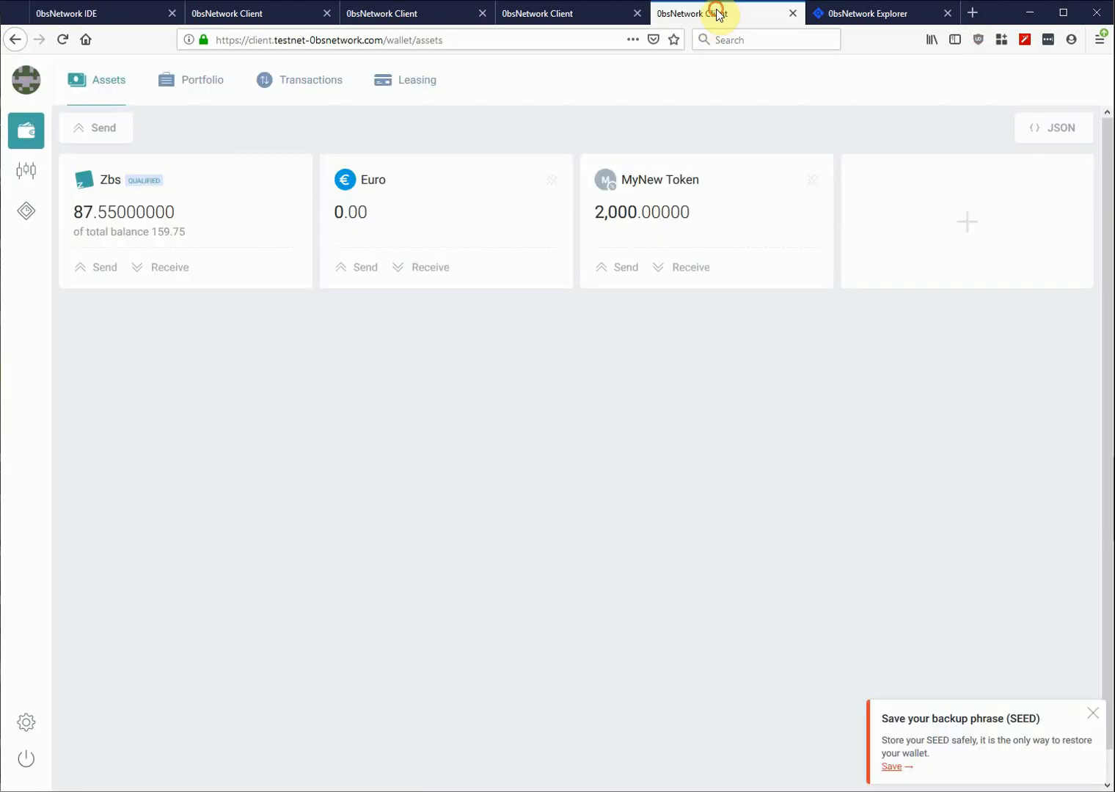
{"action": "left_click", "coordinate": [22, 722]}
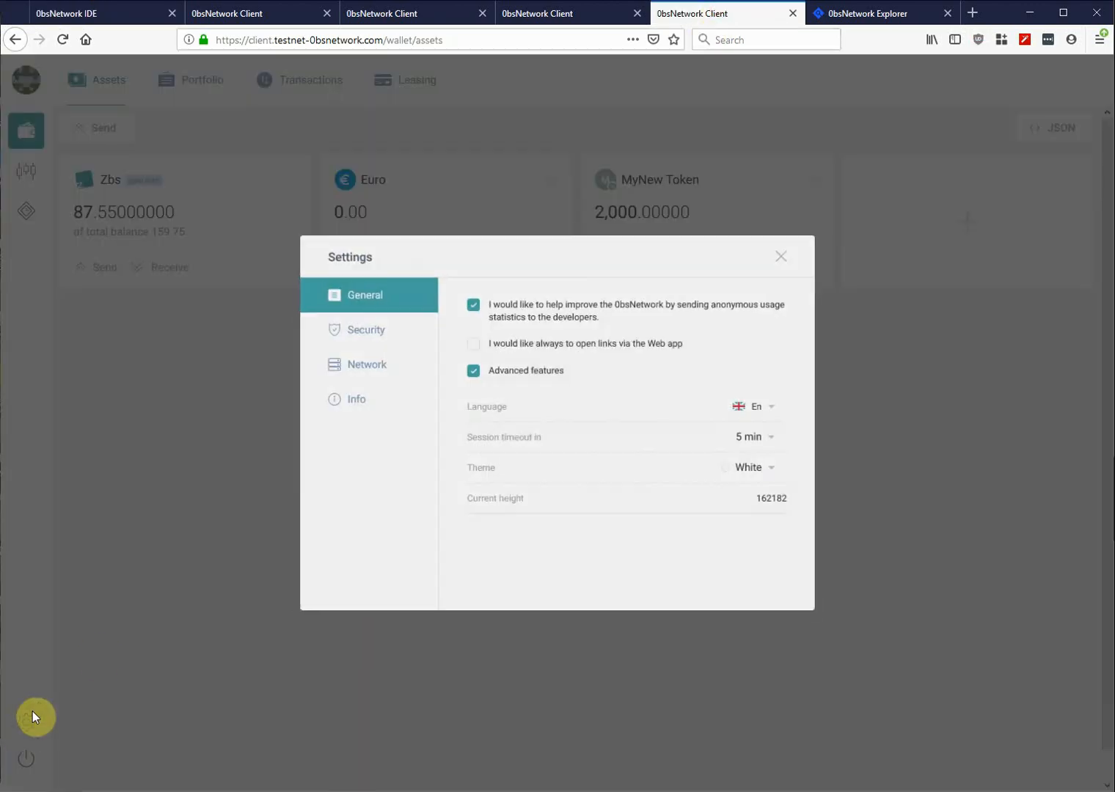
{"action": "left_click", "coordinate": [368, 328]}
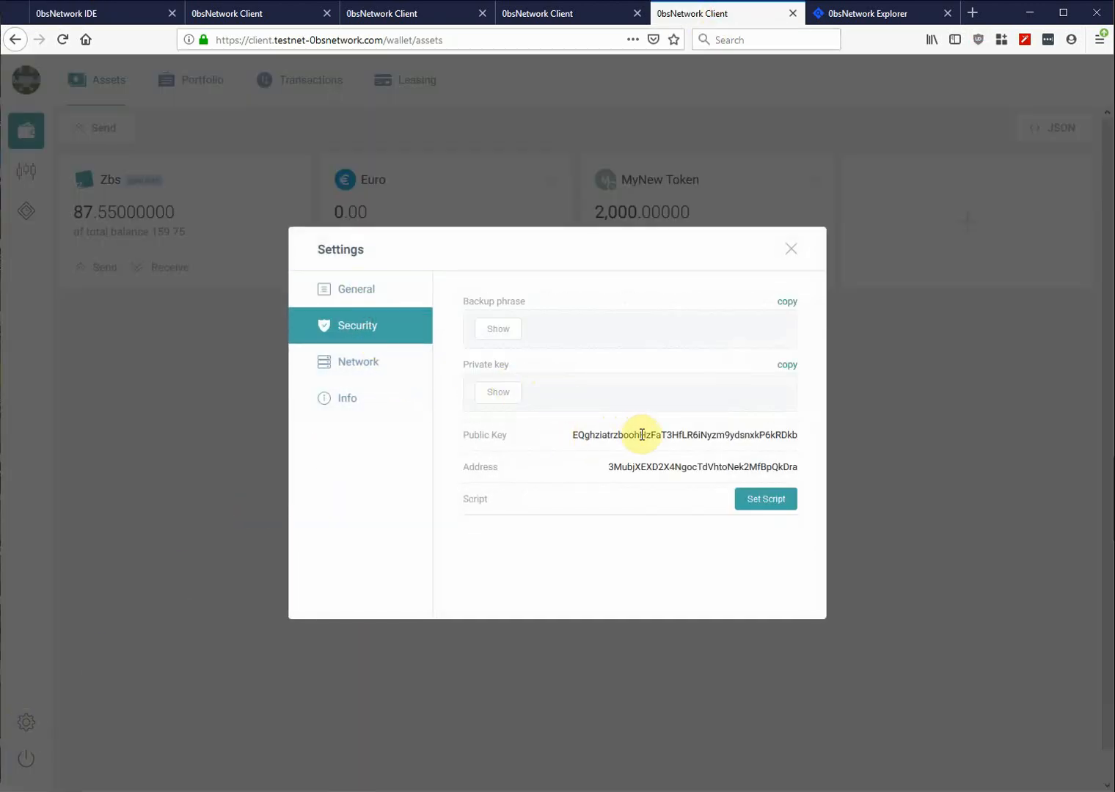
{"action": "double_click", "coordinate": [642, 436]}
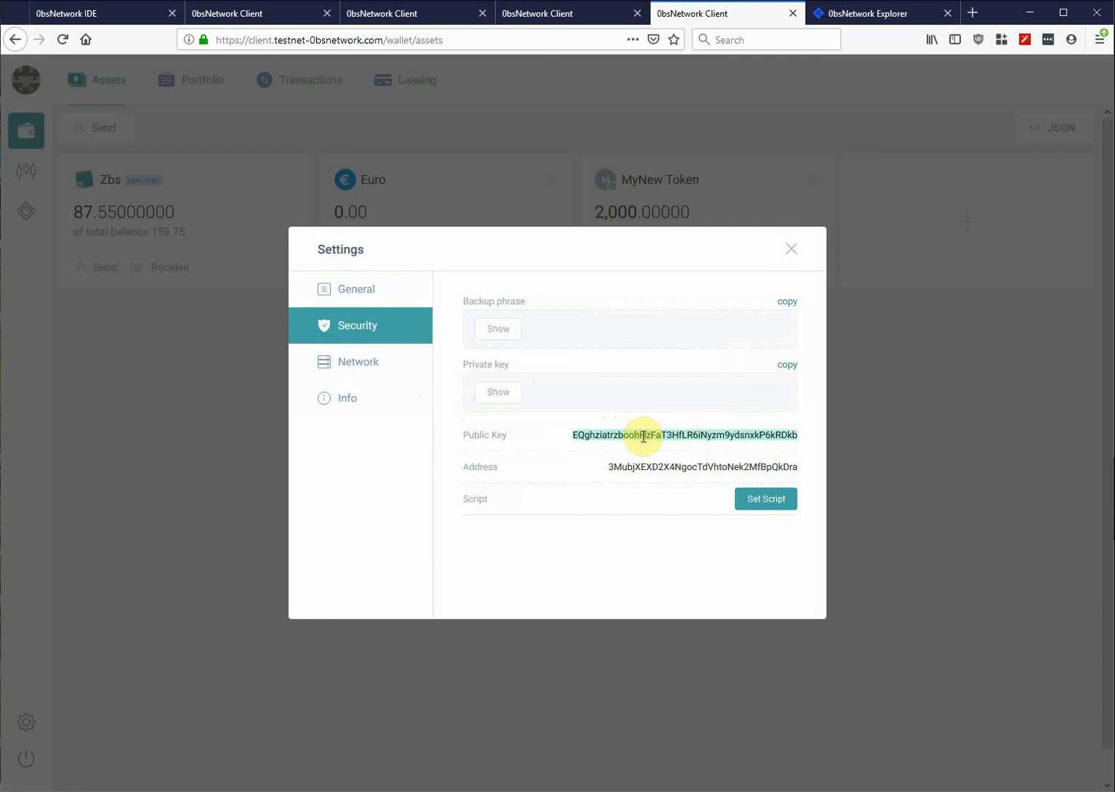
{"action": "left_click", "coordinate": [792, 248]}
{"action": "left_click", "coordinate": [112, 16]}
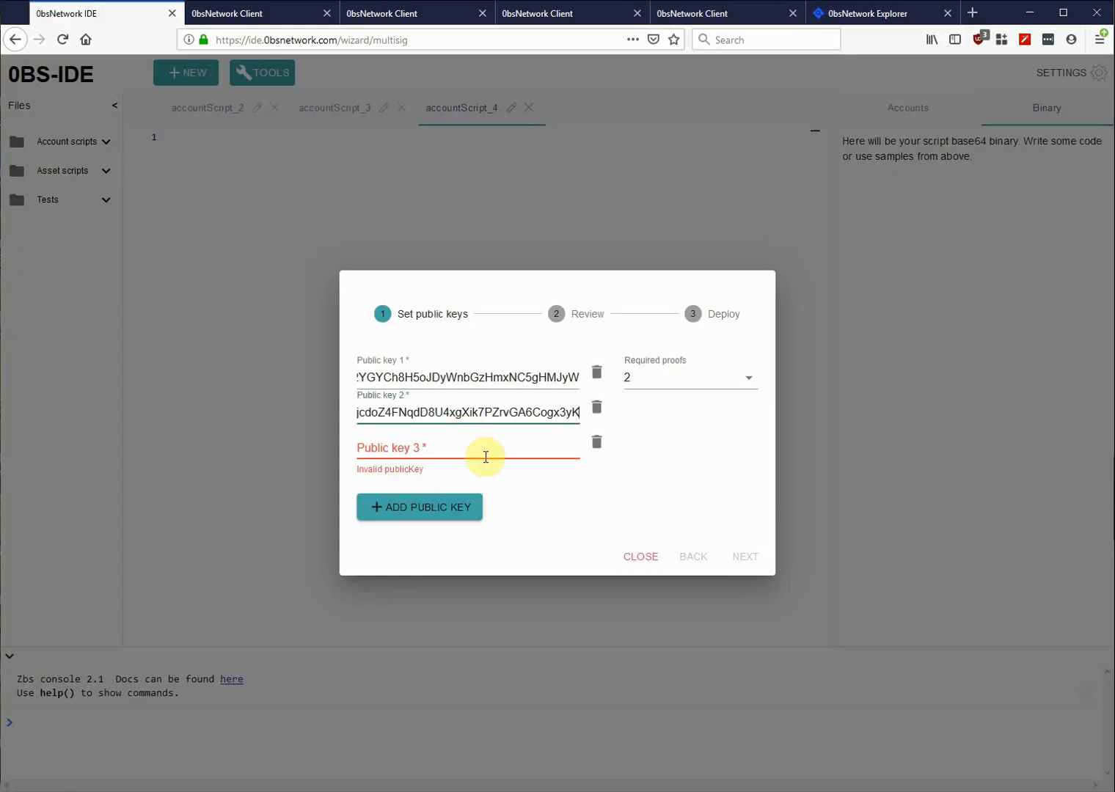
{"action": "left_click", "coordinate": [465, 443]}
{"action": "key", "text": "ctrl+v"}
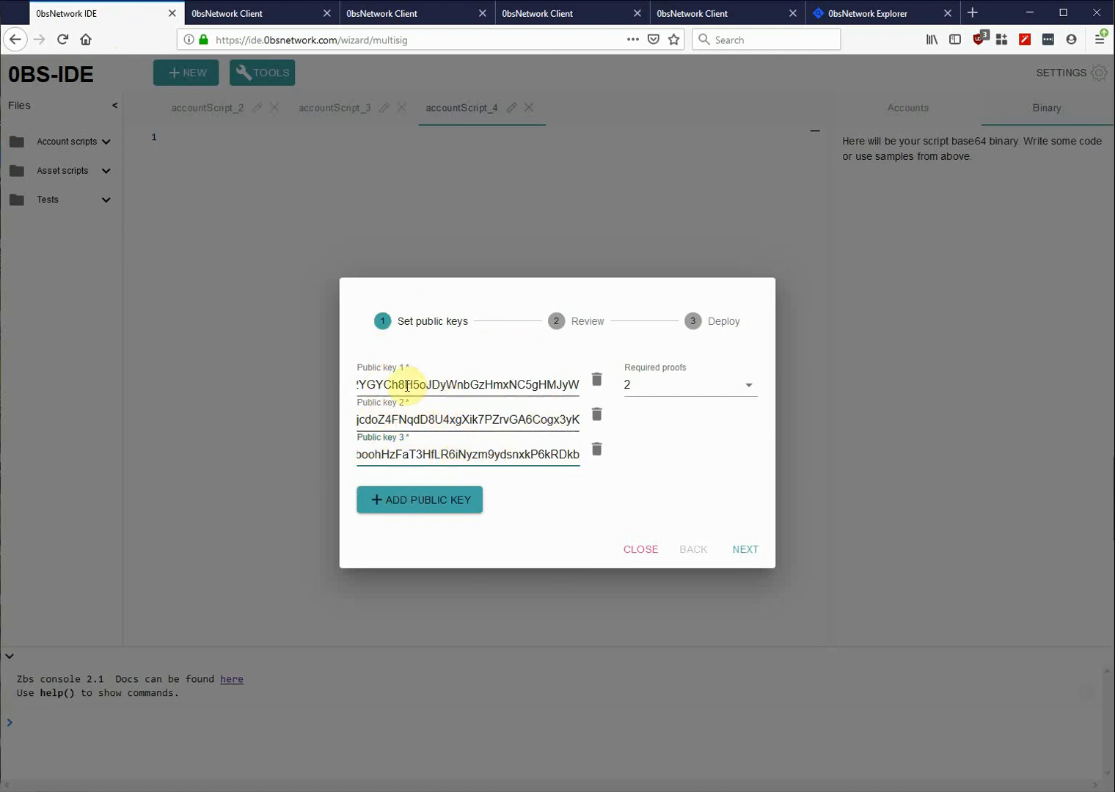
{"action": "left_click", "coordinate": [261, 21]}
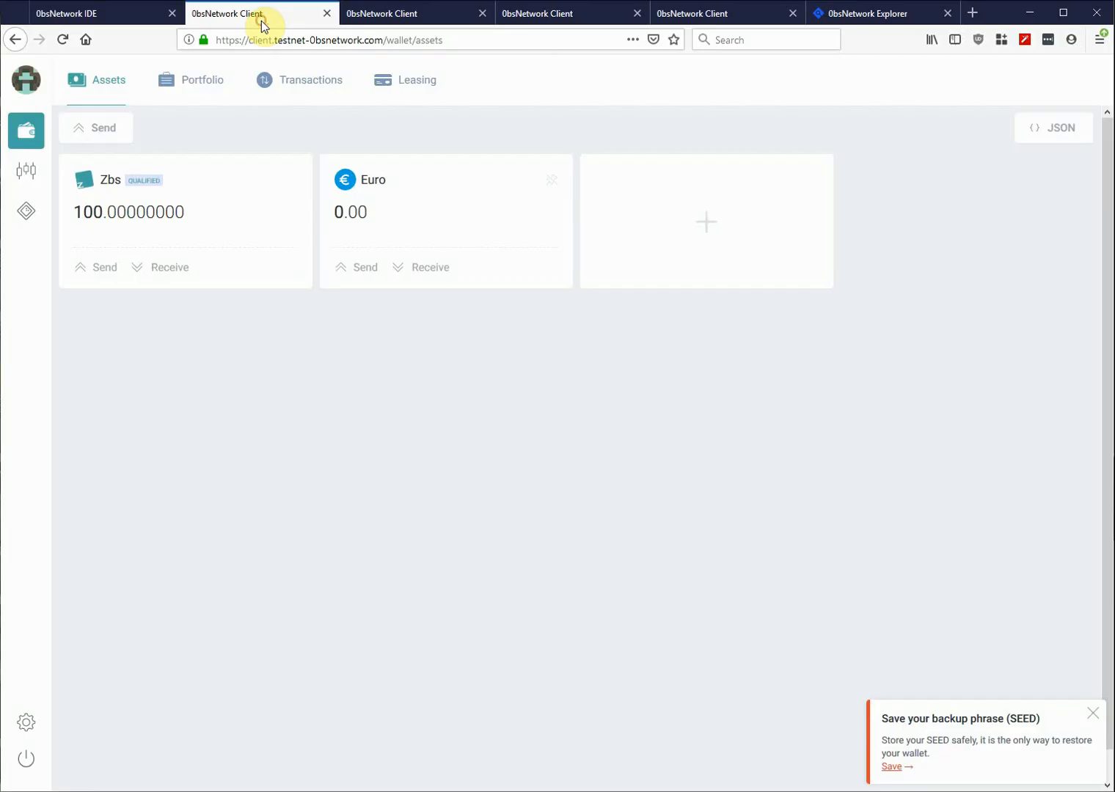
{"action": "left_click", "coordinate": [99, 15]}
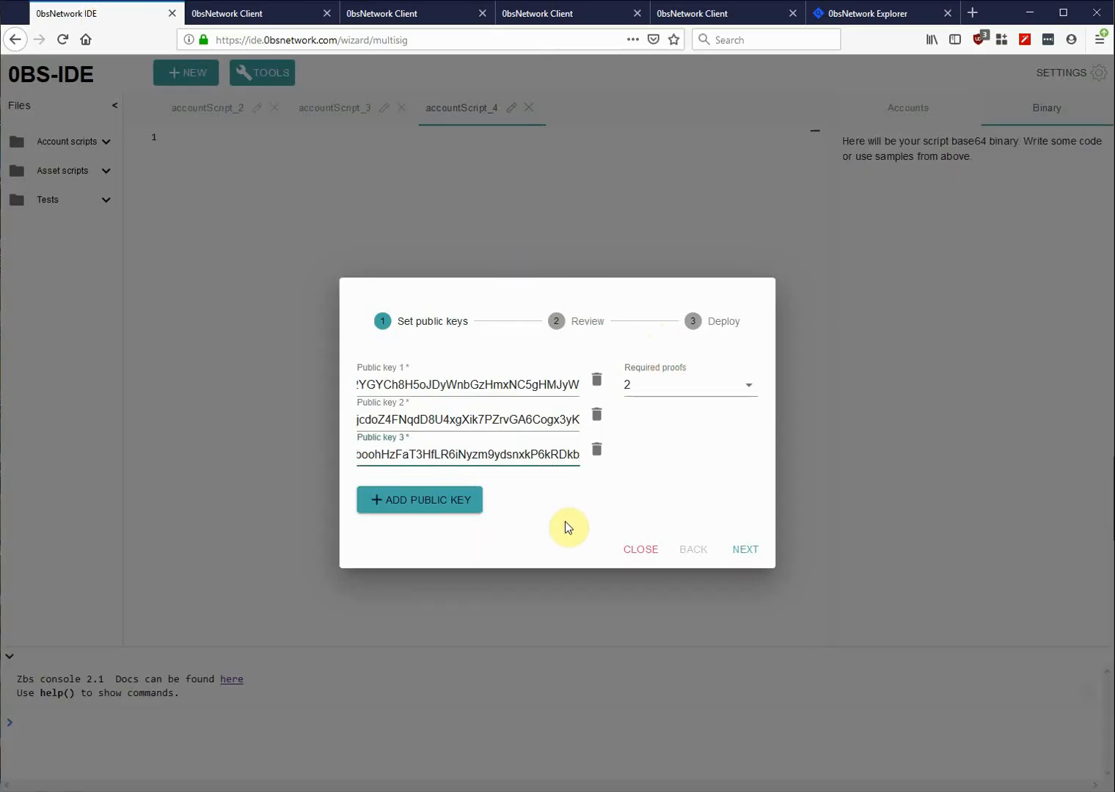
- Review the generated script, inspecting its three public keys and signature checks
{"action": "left_click", "coordinate": [745, 550]}
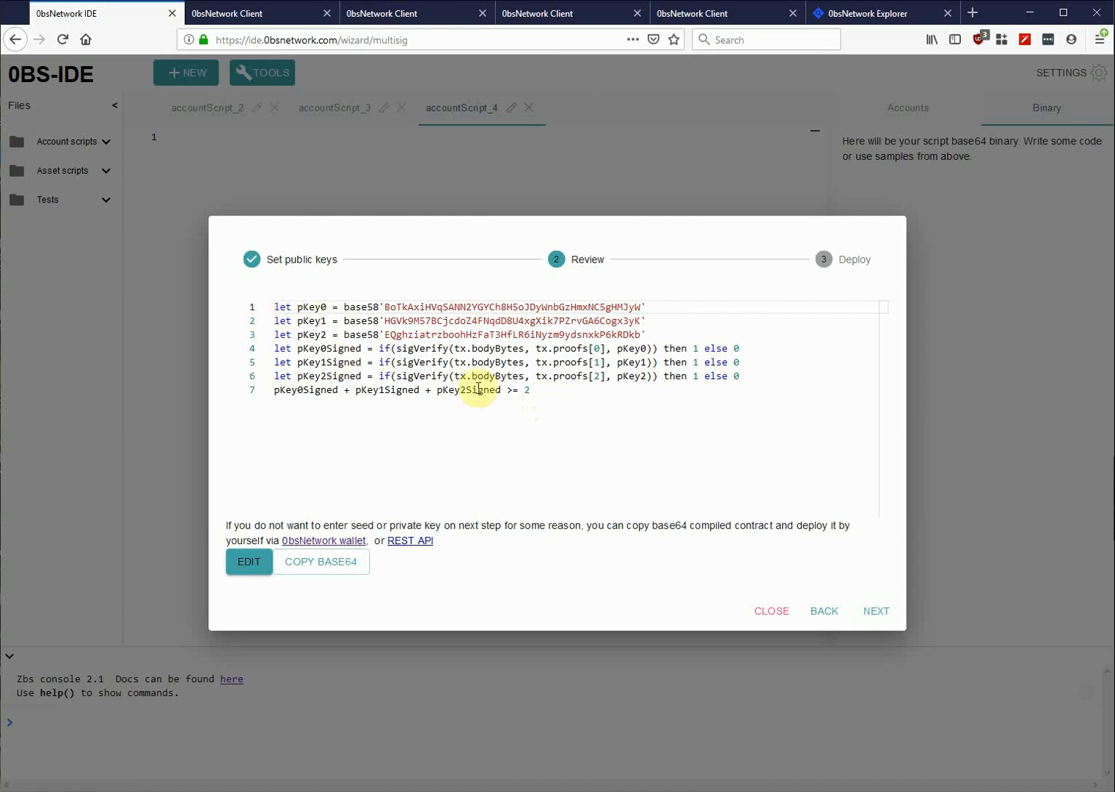
{"action": "left_click_drag", "start_coordinate": [560, 405], "coordinate": [337, 347]}
{"action": "left_click", "coordinate": [473, 445]}
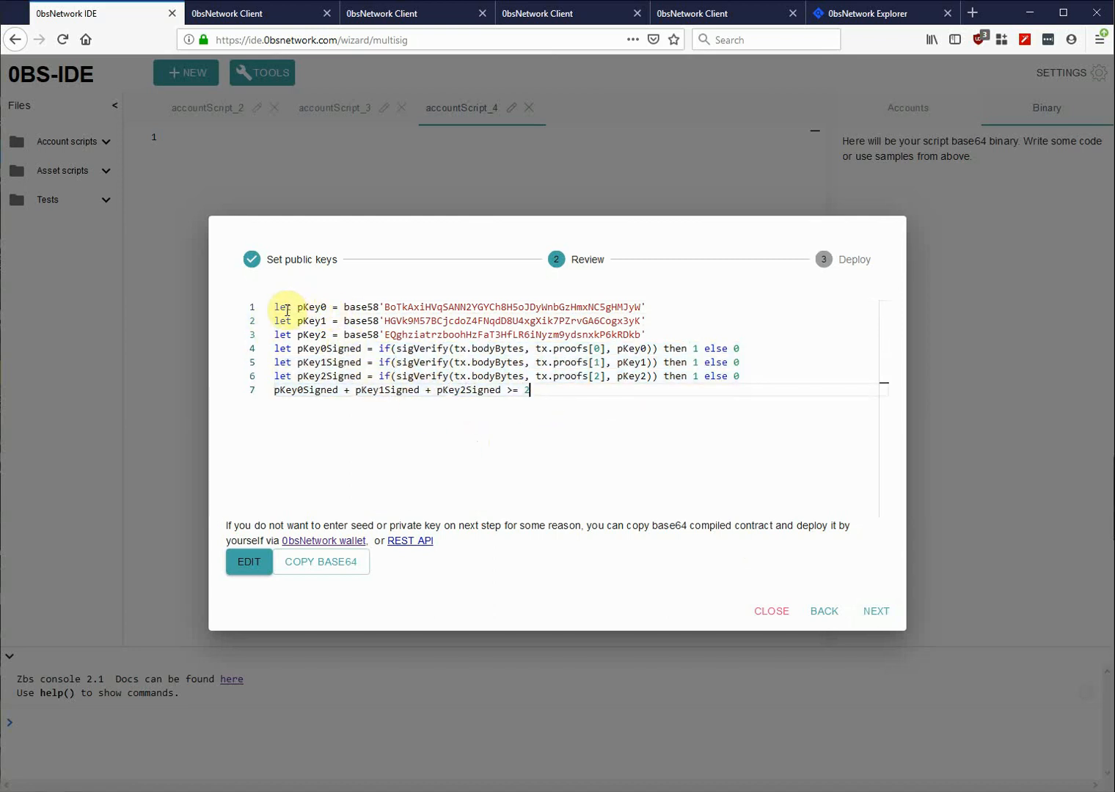
{"action": "double_click", "coordinate": [413, 306]}
{"action": "double_click", "coordinate": [402, 321]}
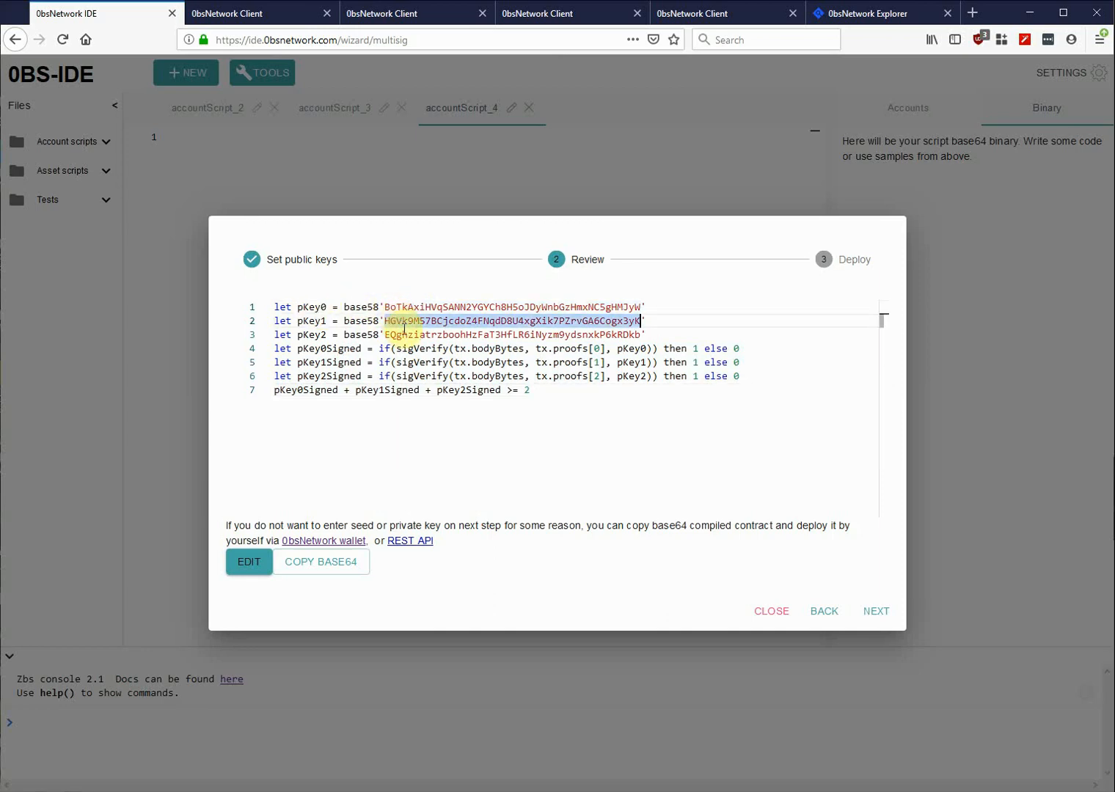
{"action": "double_click", "coordinate": [410, 335]}
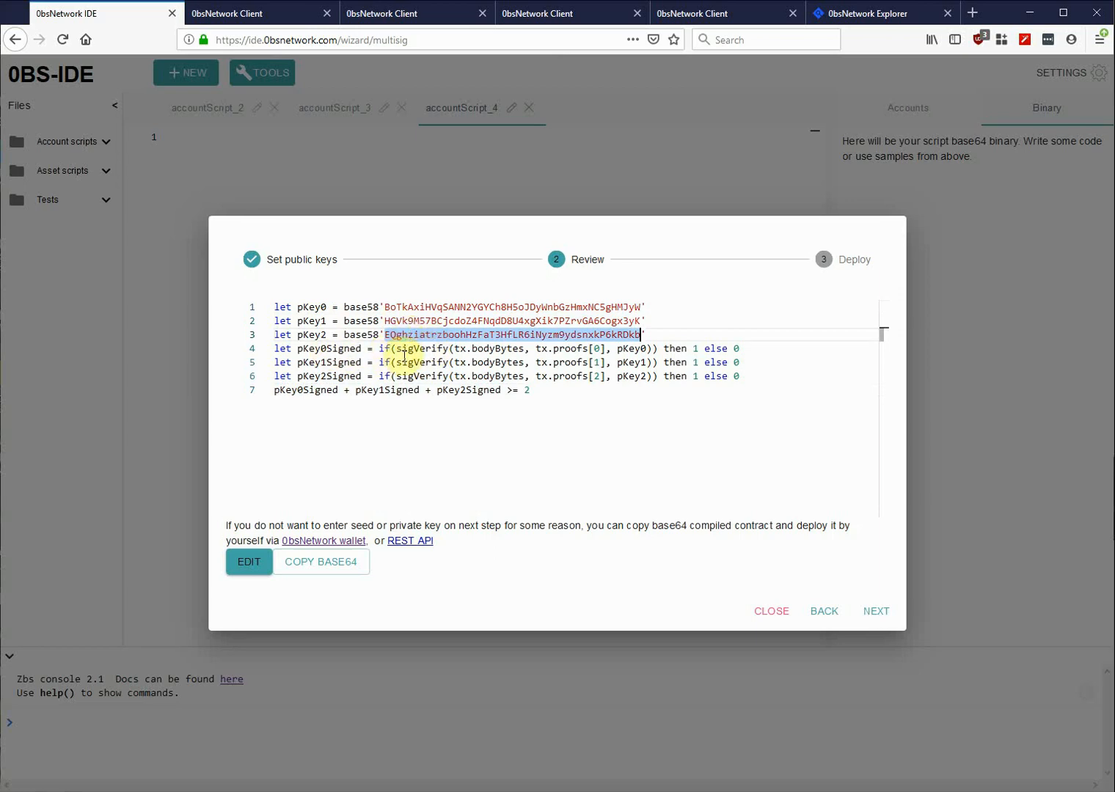
{"action": "left_click", "coordinate": [412, 349]}
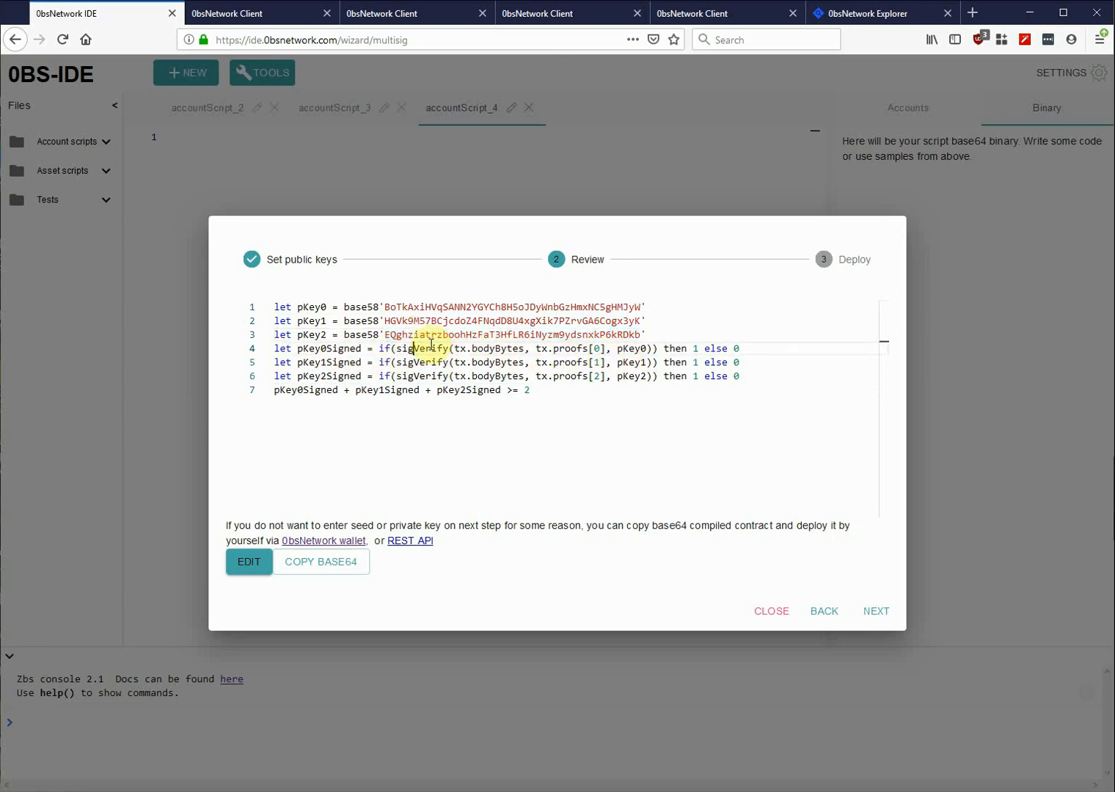
{"action": "left_click", "coordinate": [531, 394]}
- Check the >= 2 threshold, select all seven script lines to copy, and close the wizard
{"action": "left_click_drag", "start_coordinate": [505, 390], "coordinate": [475, 391]}
{"action": "left_click", "coordinate": [445, 399]}
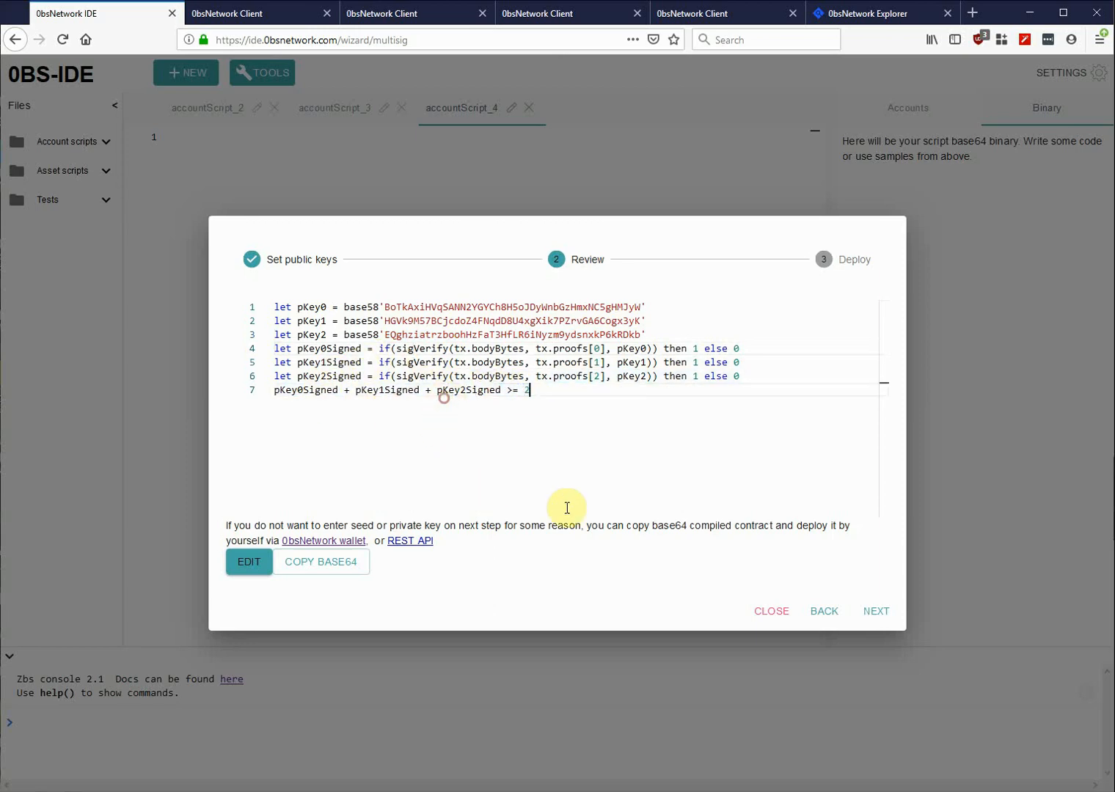
{"action": "left_click_drag", "start_coordinate": [563, 406], "coordinate": [250, 302]}
{"action": "left_click", "coordinate": [774, 611]}
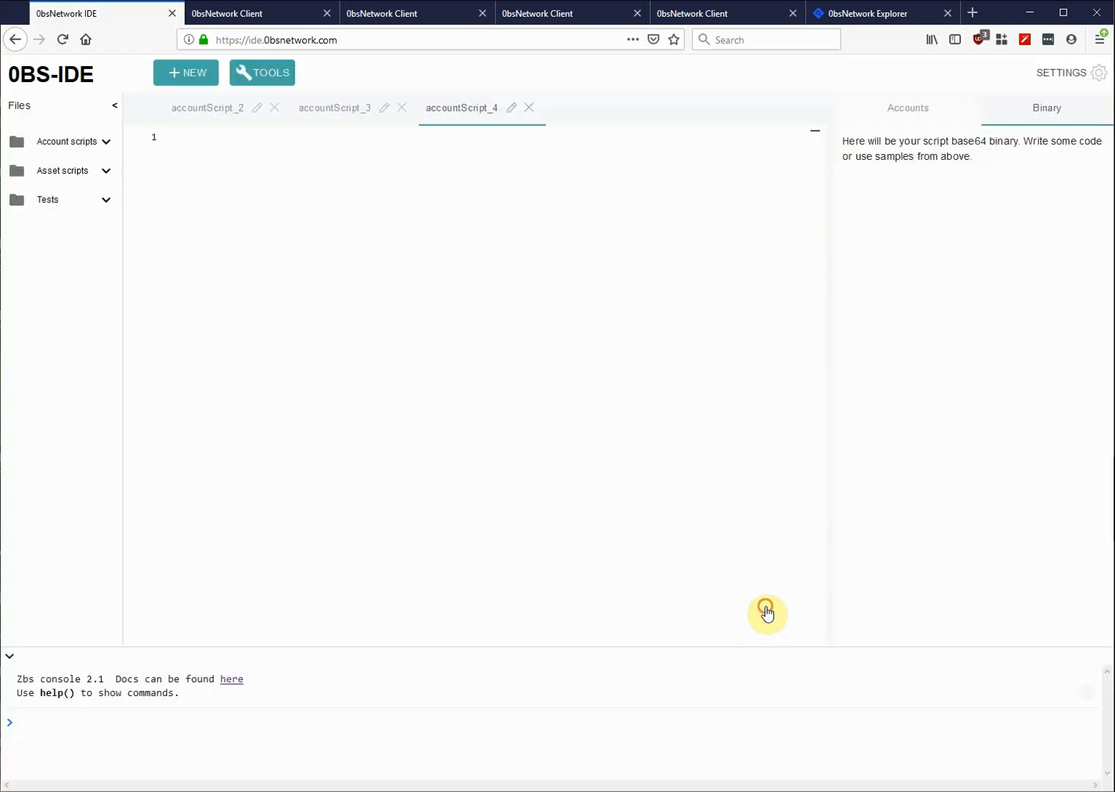
- Paste the multisig script into accountScript_4 (554 bytes, complexity 388/2000) and copy its base64
{"action": "type", "text": "let pKey0 = base58'BoTkAxiHVqSANN2YGYCh8H5oJDyWnbGzHmxNC5gHMJyW' let pKey1 = base58'HGVk9M57BCjcdoZ4FNqdD8U4xgXik7PZrvGA6Cogx3yK' let pKey2 = base58'EQghziatrzboohHzFaT3HfLR6iNyzm9ydsnxkP6RRDkb' let pKey0Signed = if(sigVerify(tx.bodyBytes, tx.proofs[0], pKey0)) then 1 else 0 let pKey1Signed = if(sigVerify(tx.bodyBytes, tx.proofs[1], pKey1)) then 1 else 0 let pKey2Signed = if(sigVerify(tx.bodyBytes, tx.proofs[2], pKey2)) then 1 else 0 pKey0Signed + pKey1Signed + pKey2Signed >= 2"}
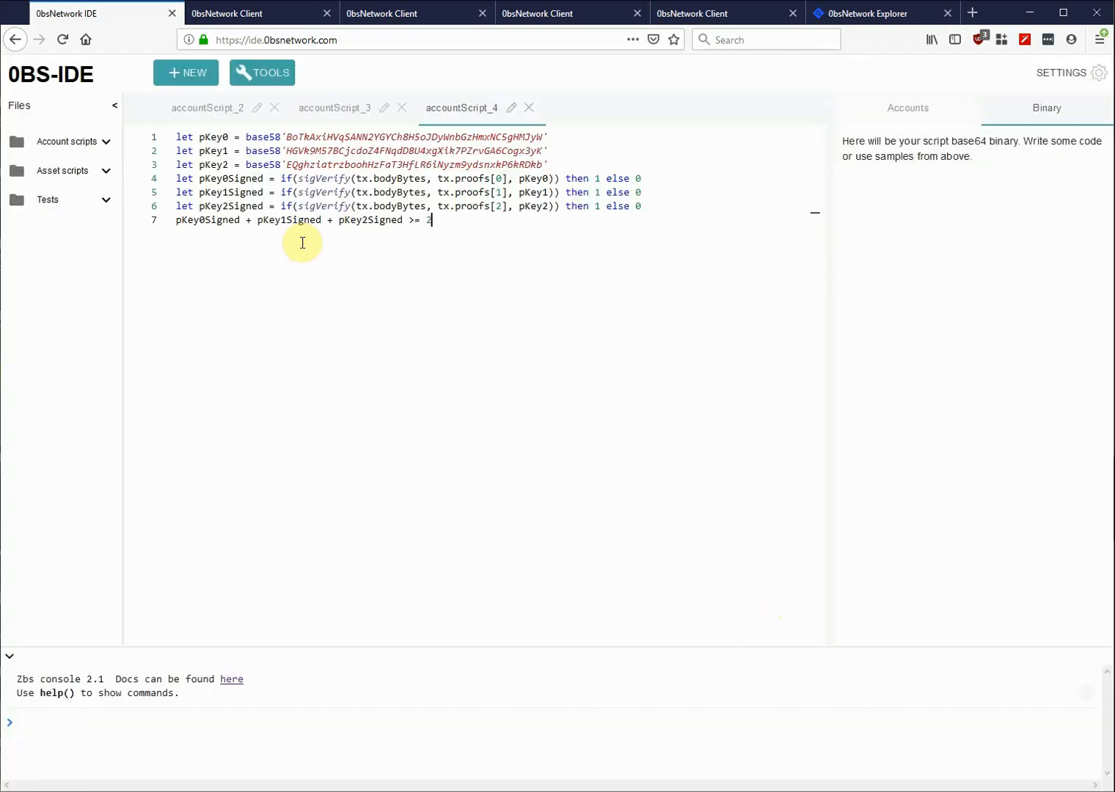
{"action": "left_click", "coordinate": [487, 309]}
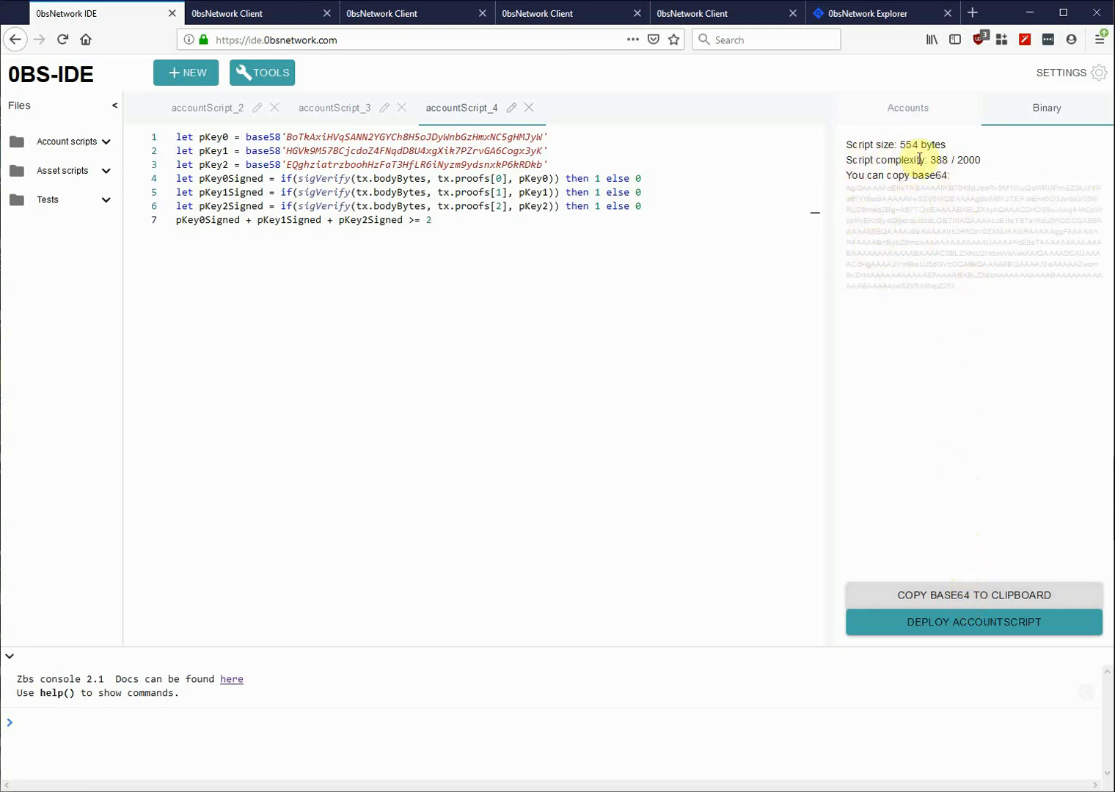
{"action": "left_click", "coordinate": [956, 601]}
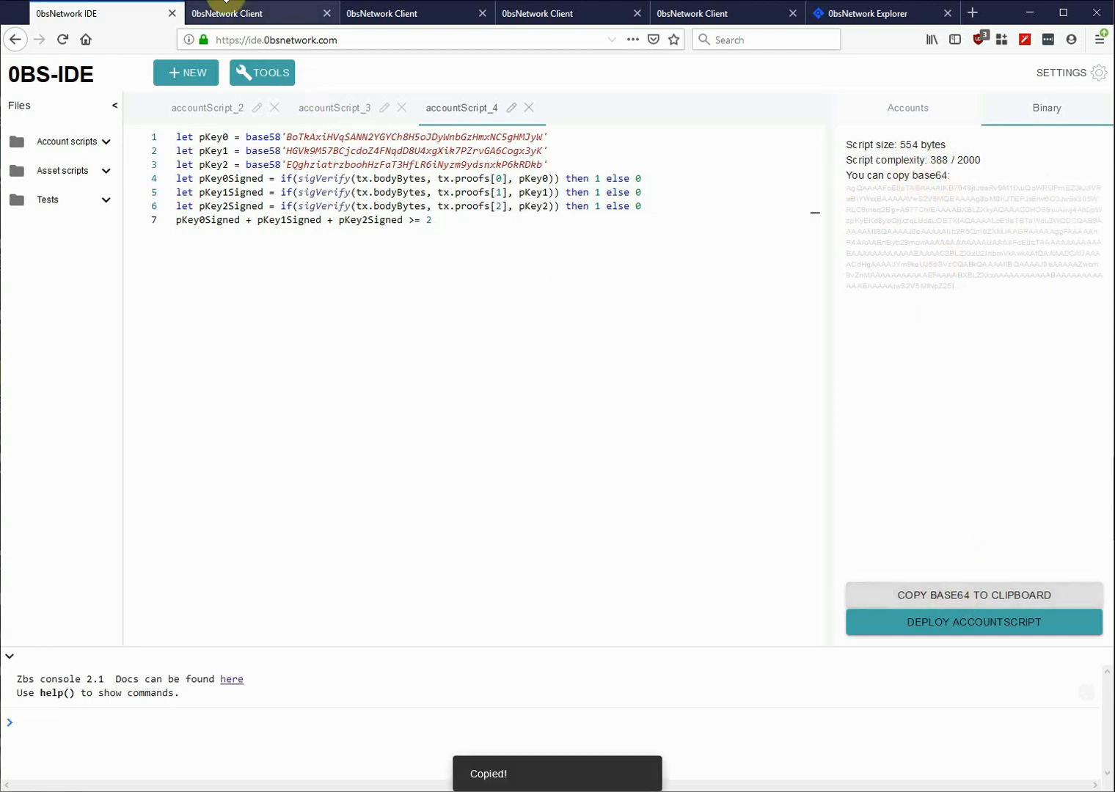
- Start Set Script from the 100 Zbs wallet's Security settings, reaching the loss-of-access warning
{"action": "left_click", "coordinate": [238, 16]}
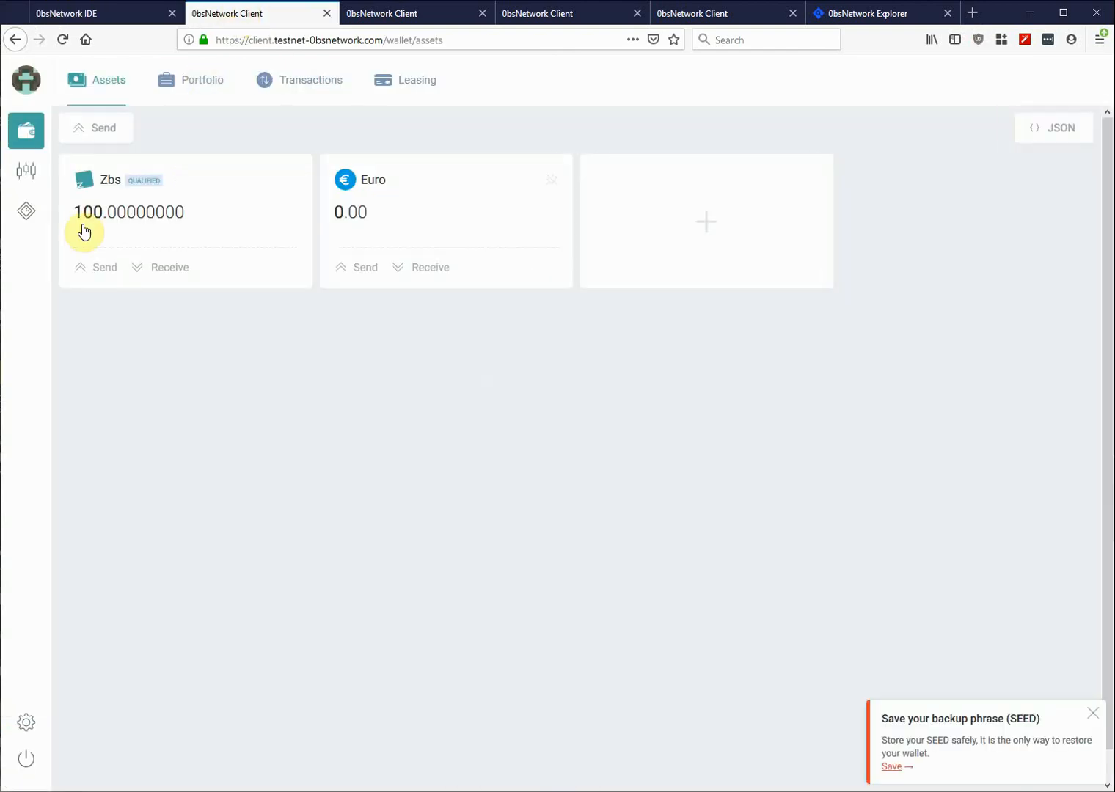
{"action": "left_click", "coordinate": [28, 725]}
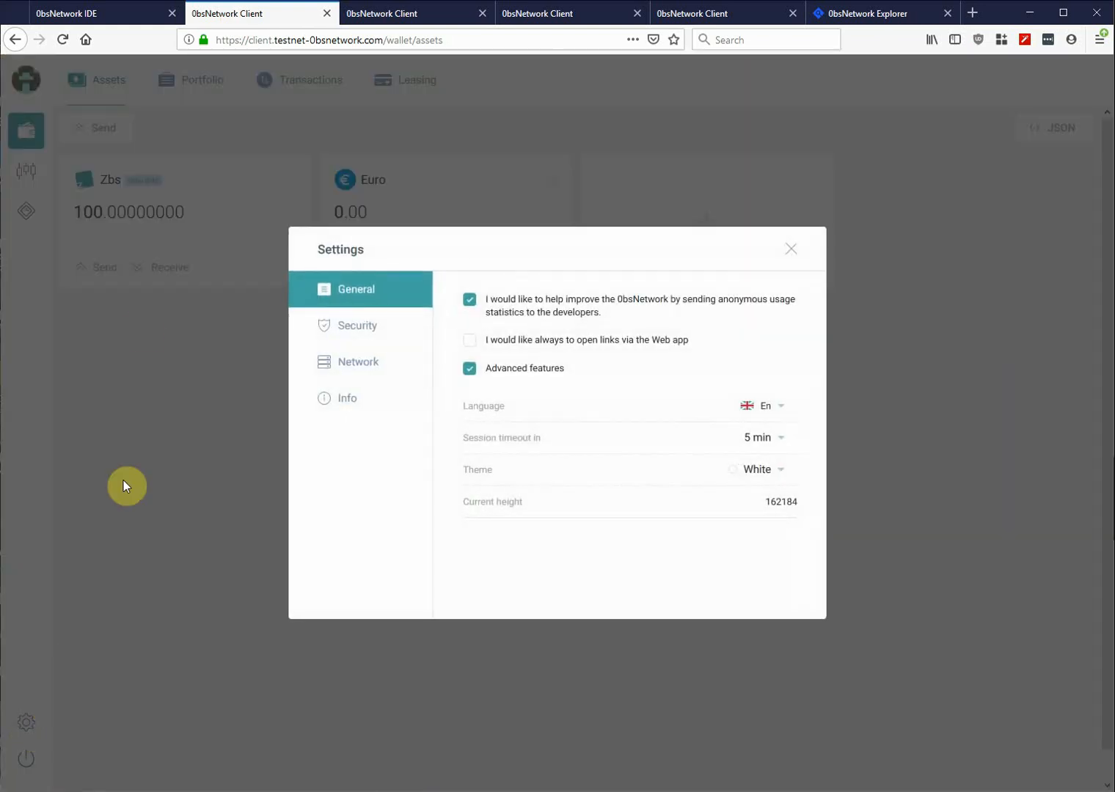
{"action": "left_click", "coordinate": [367, 327]}
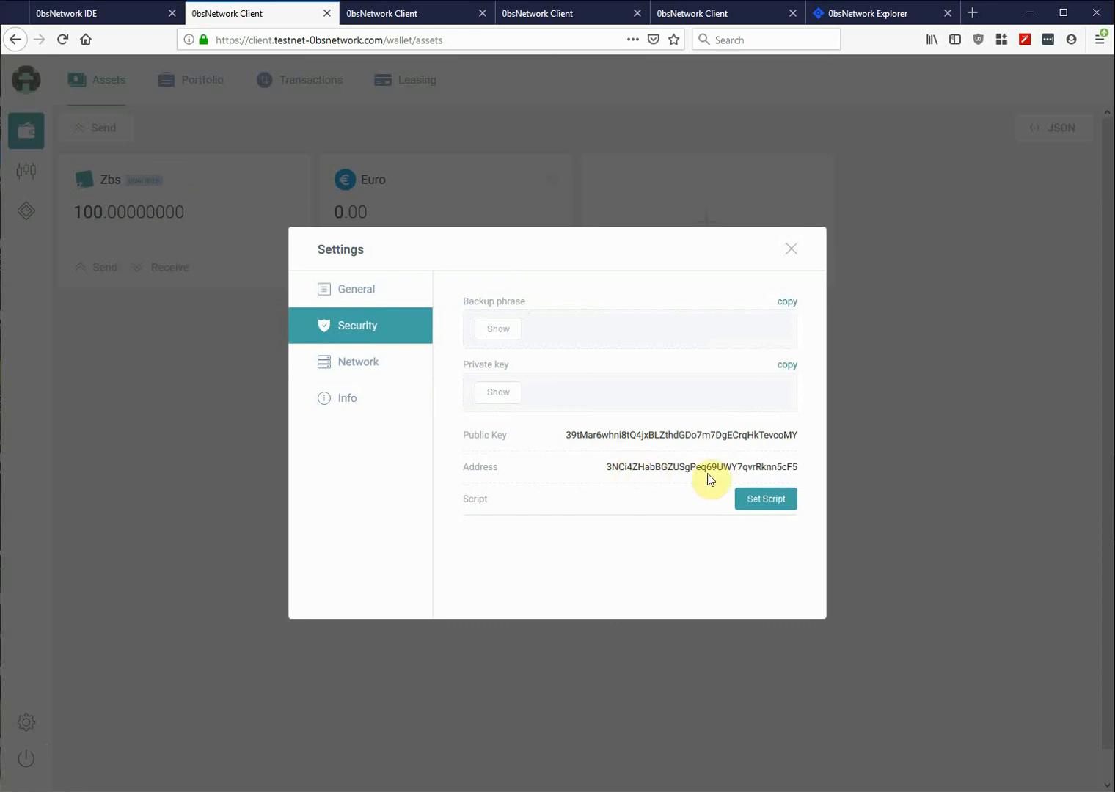
{"action": "left_click", "coordinate": [770, 506]}
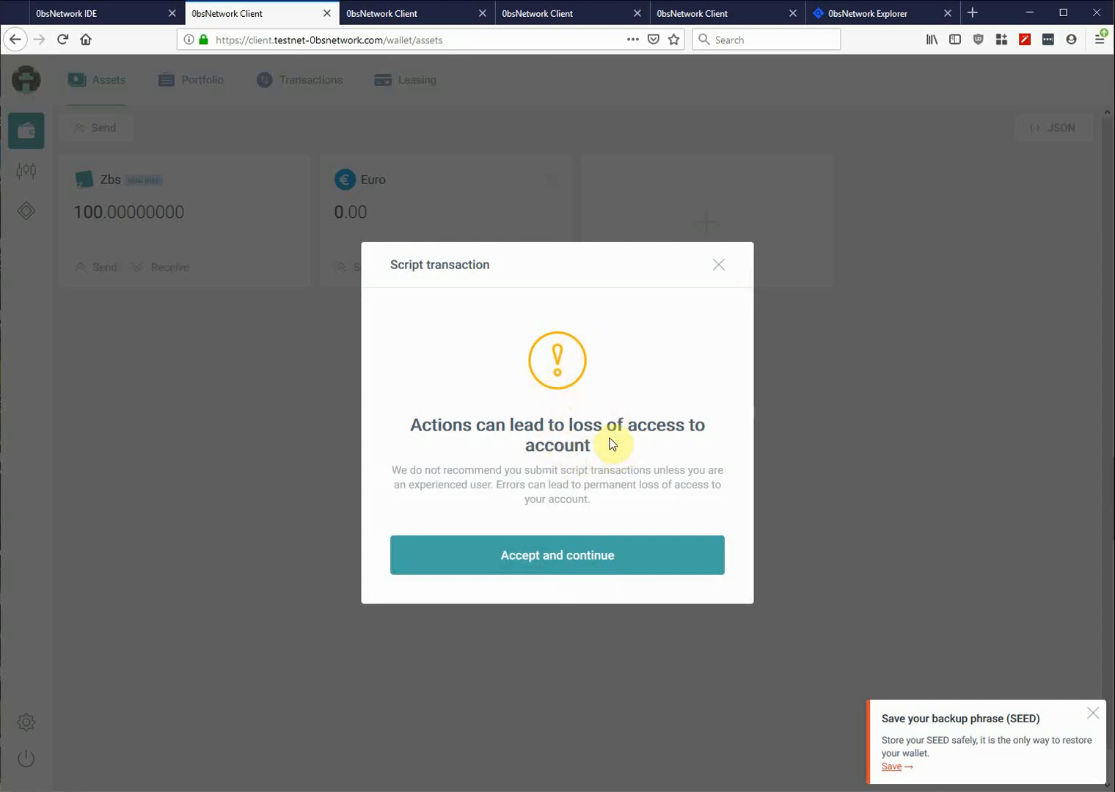
- Accept the warning and paste the multisig base64 into the Script box
{"action": "left_click", "coordinate": [568, 559]}
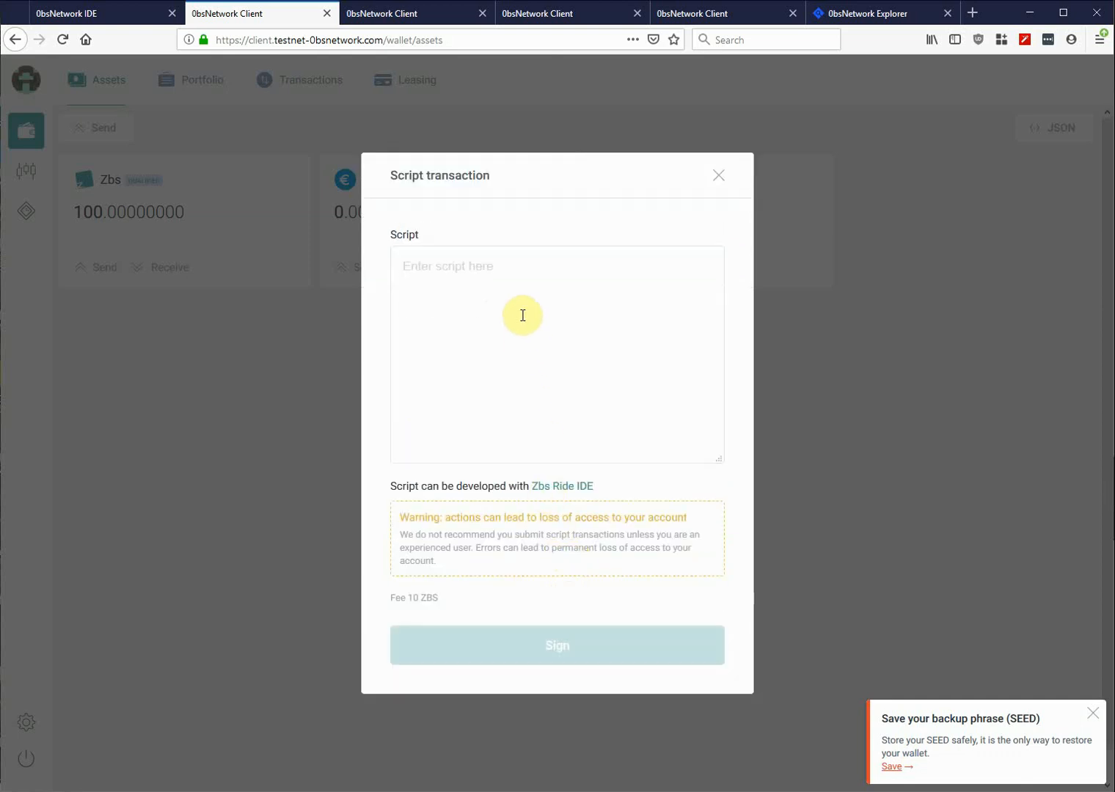
{"action": "left_click", "coordinate": [522, 292]}
{"action": "key", "text": "ctrl+v"}
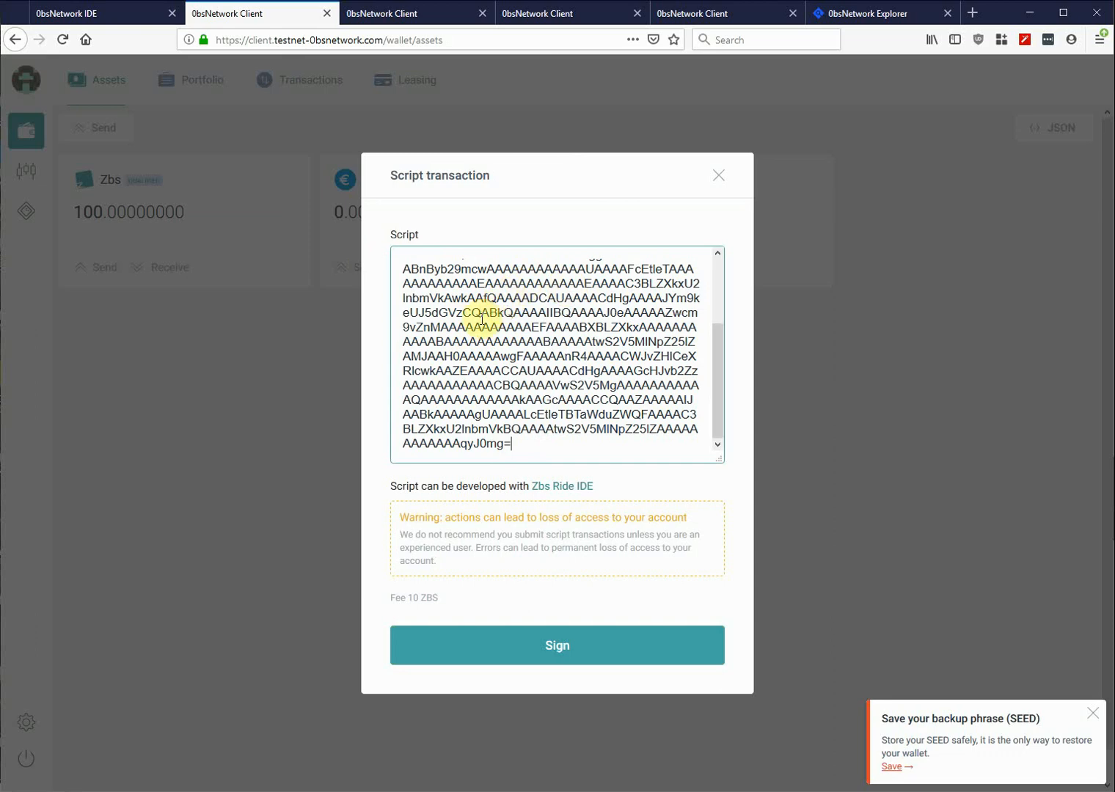
{"action": "left_click", "coordinate": [84, 12]}
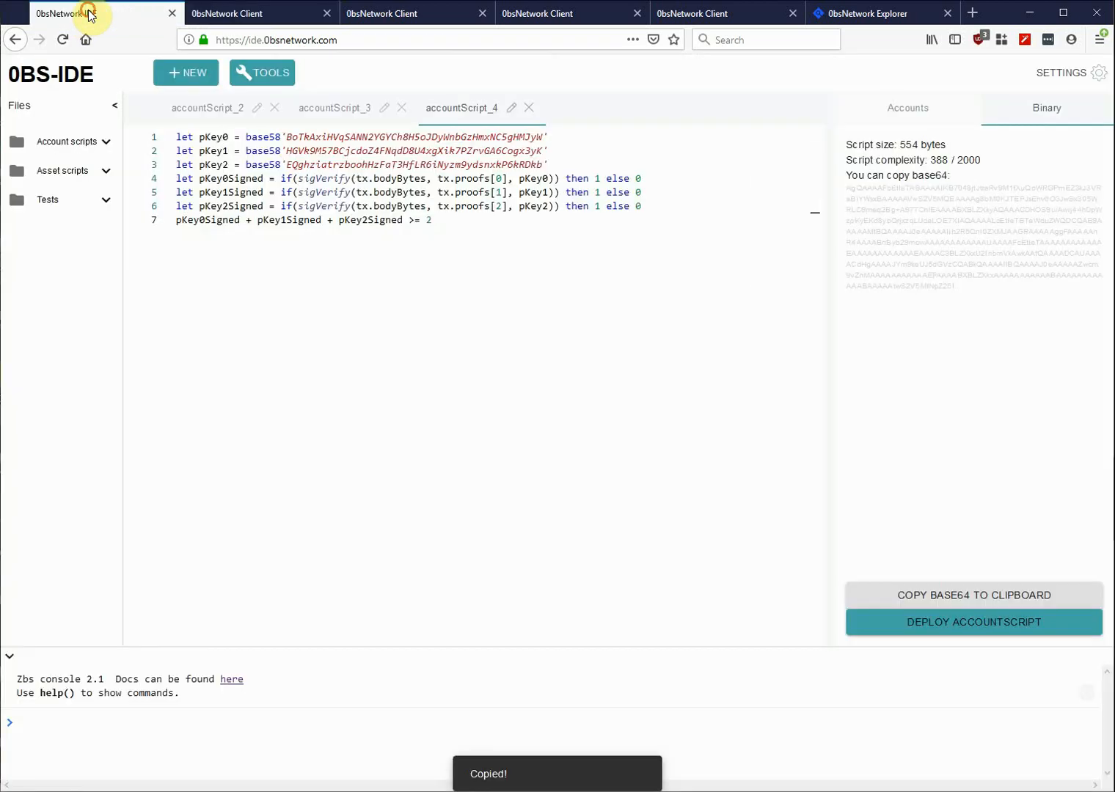
{"action": "left_click", "coordinate": [219, 13]}
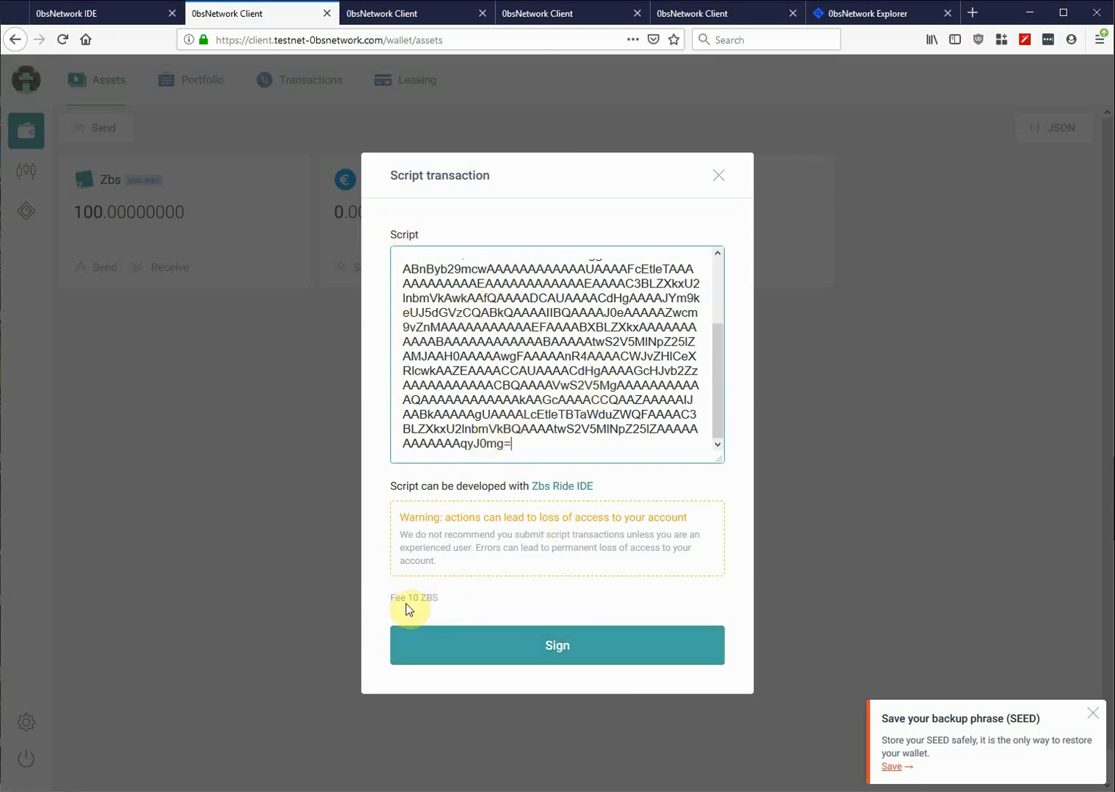
- Sign and send the Set Script transaction with its 10 ZBS fee
{"action": "left_click", "coordinate": [547, 647]}
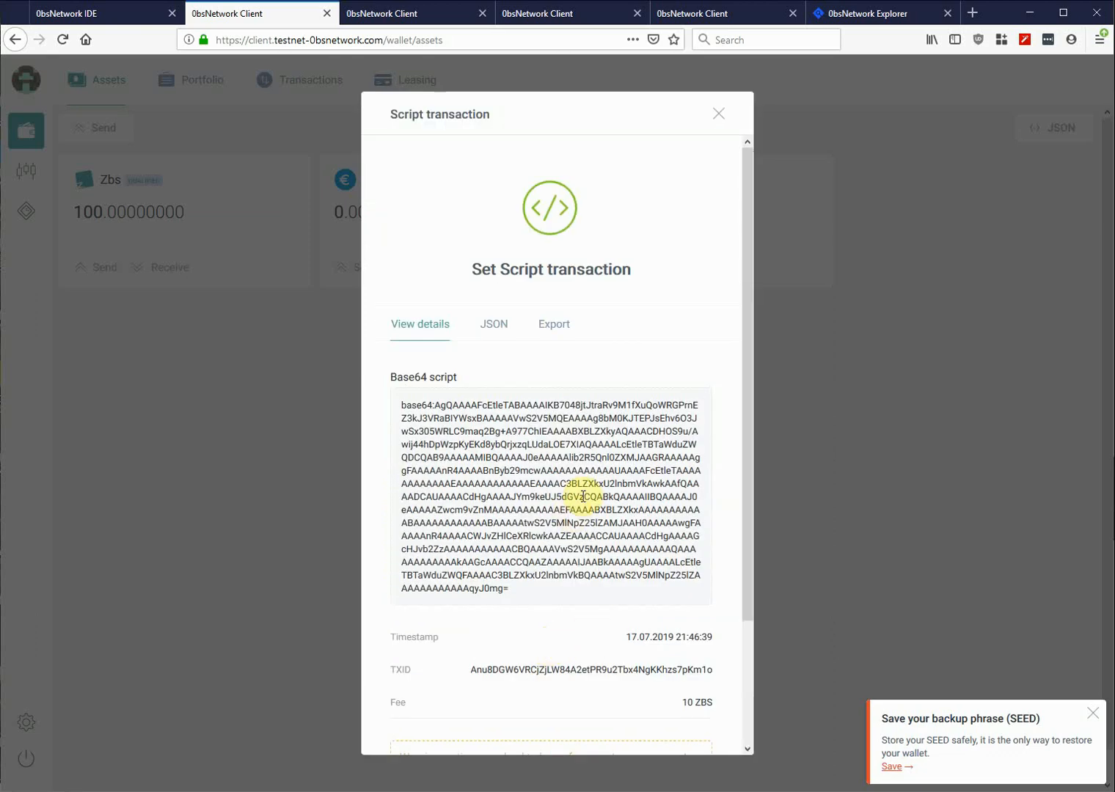
{"action": "scroll", "coordinate": [592, 501], "scroll_direction": "down", "scroll_amount": 3}
{"action": "scroll", "coordinate": [592, 502], "scroll_direction": "down", "scroll_amount": 1}
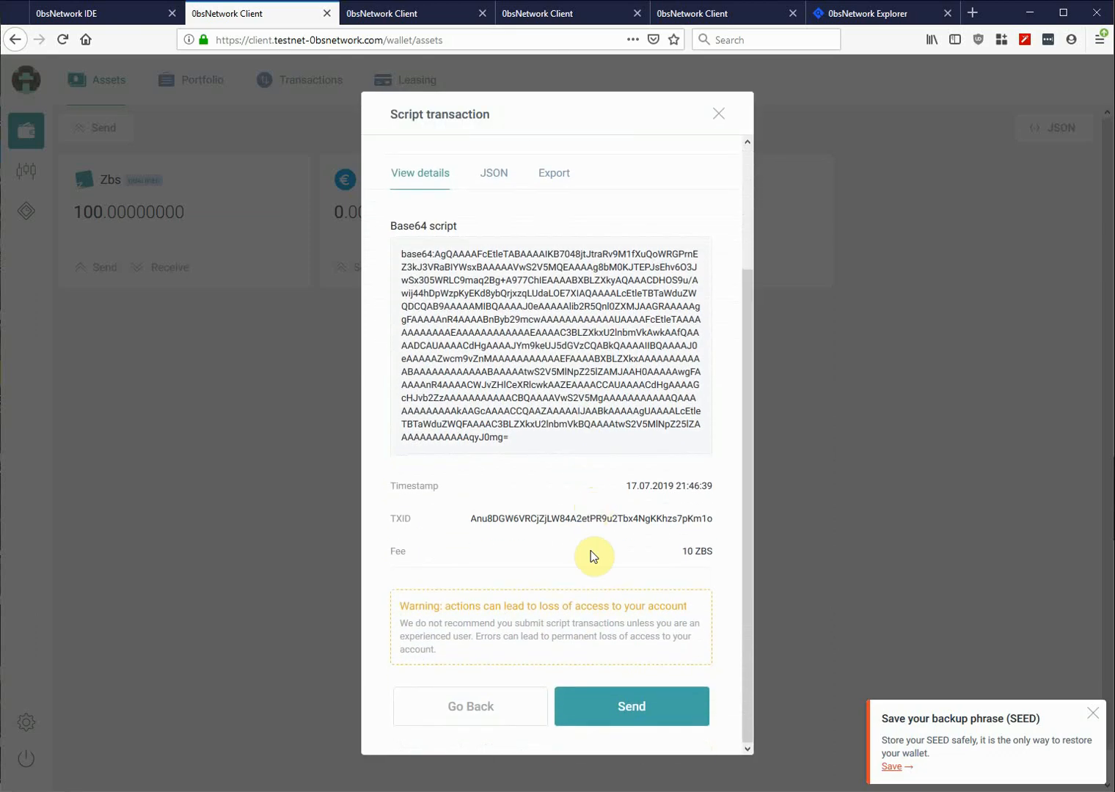
{"action": "left_click", "coordinate": [617, 710]}
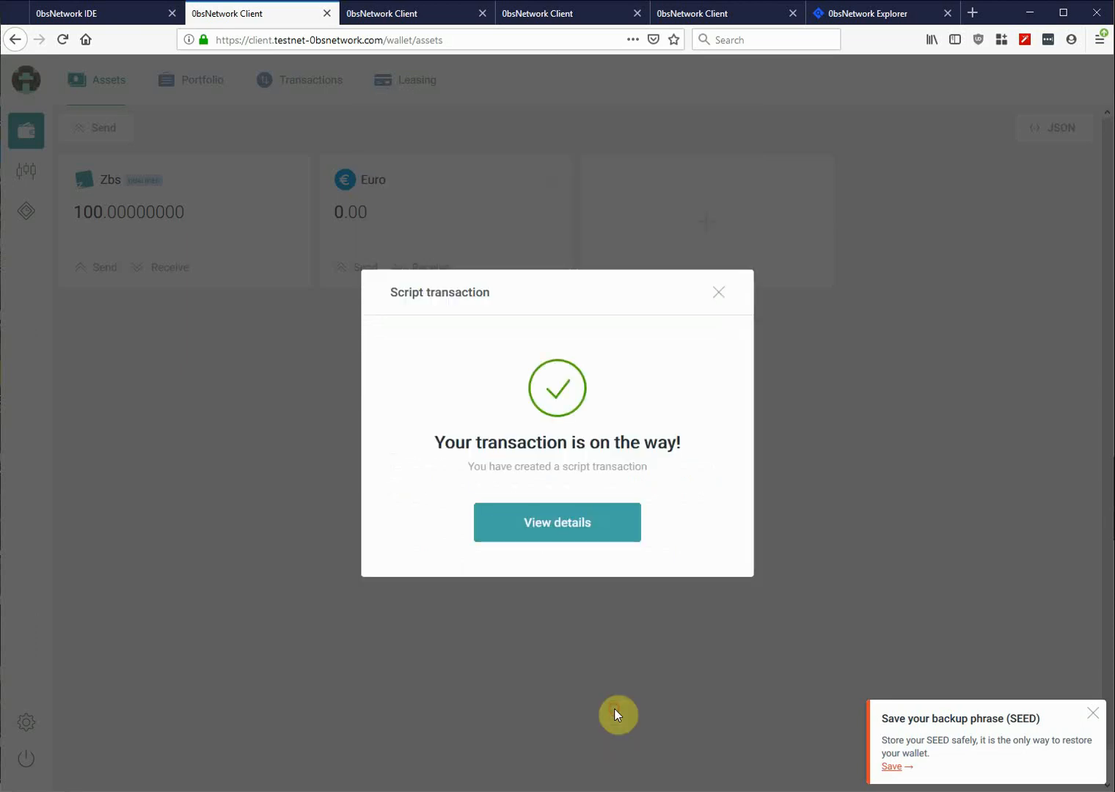
- Dismiss the confirmation and compare the wallets, seeing the multisig wallet now at 90 Zbs
{"action": "left_click", "coordinate": [718, 293]}
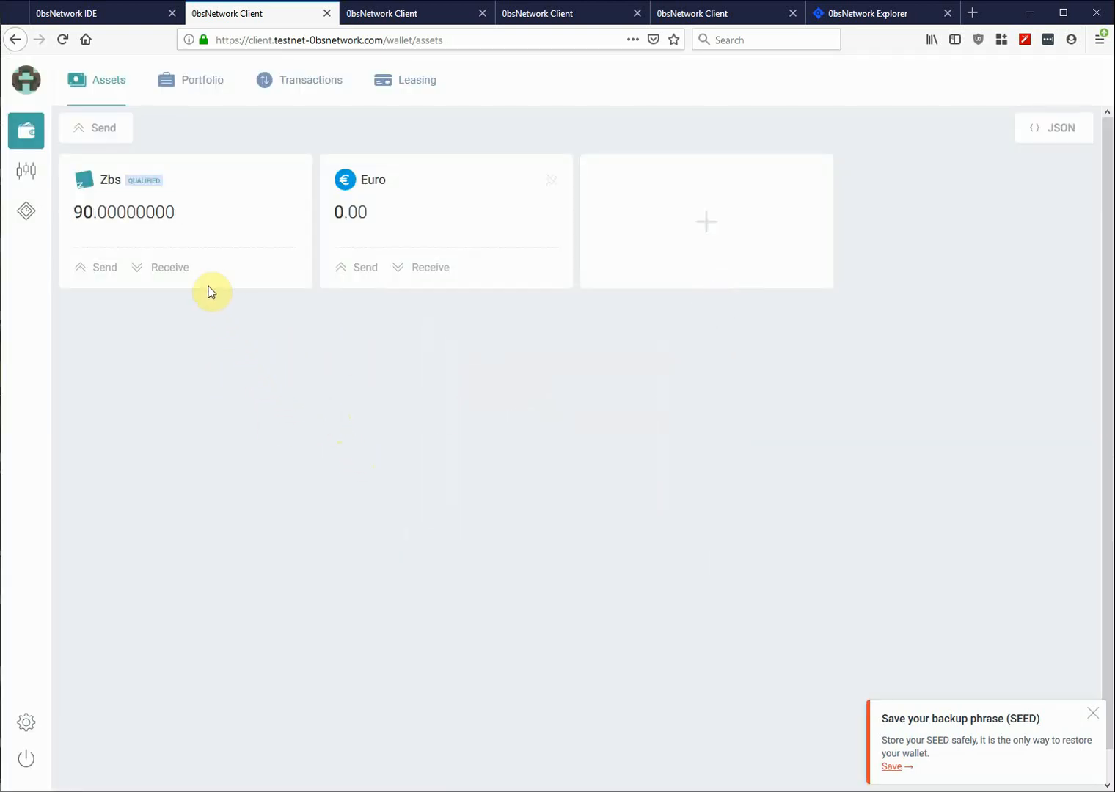
{"action": "left_click", "coordinate": [175, 96]}
{"action": "left_click", "coordinate": [100, 86]}
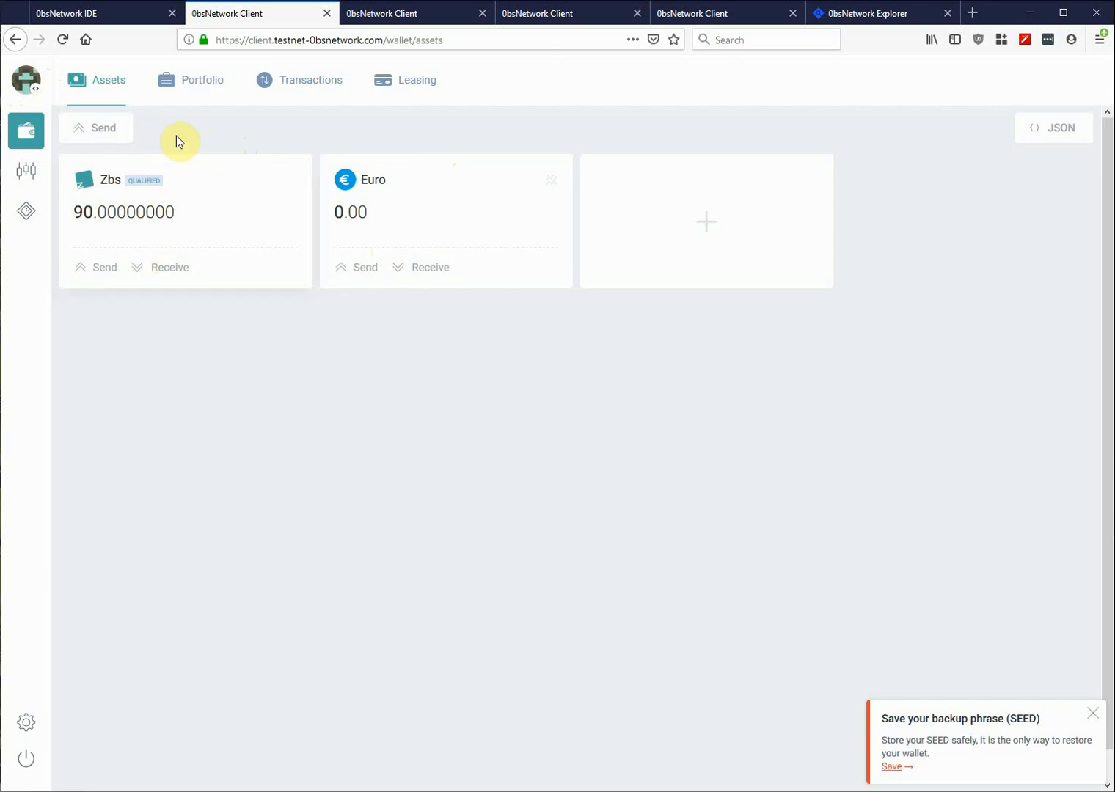
{"action": "left_click", "coordinate": [411, 12]}
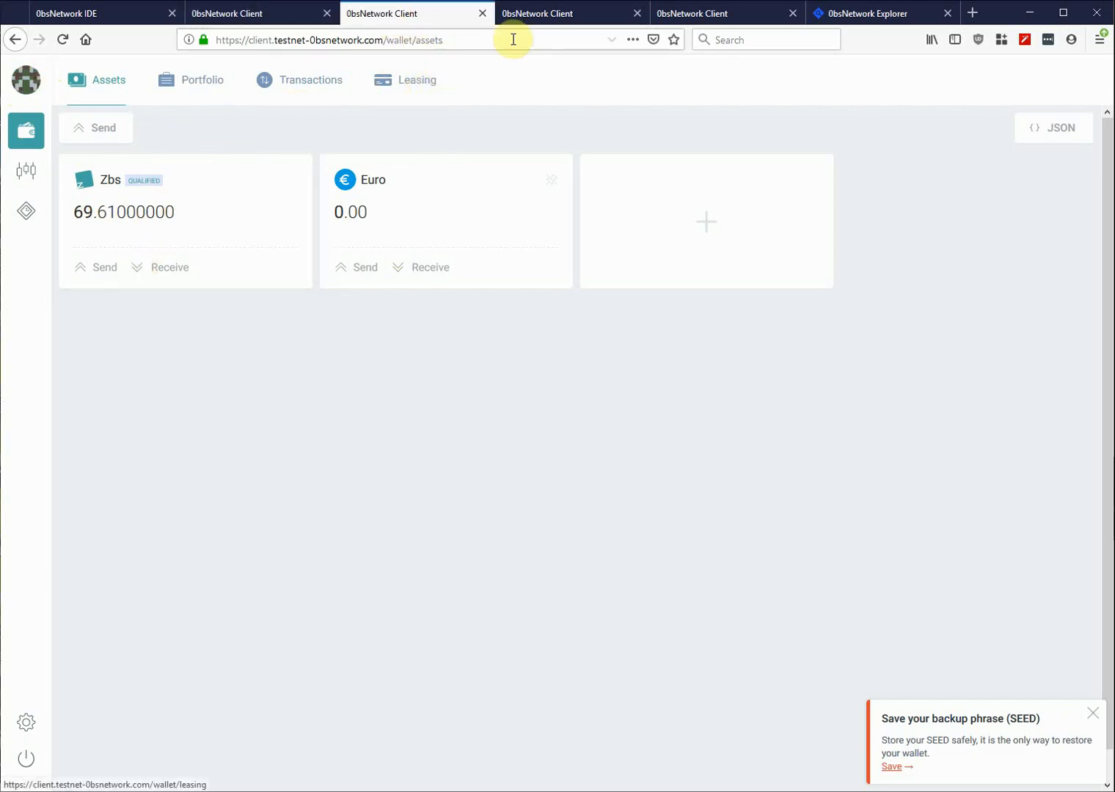
{"action": "left_click", "coordinate": [579, 16]}
{"action": "left_click", "coordinate": [790, 248]}
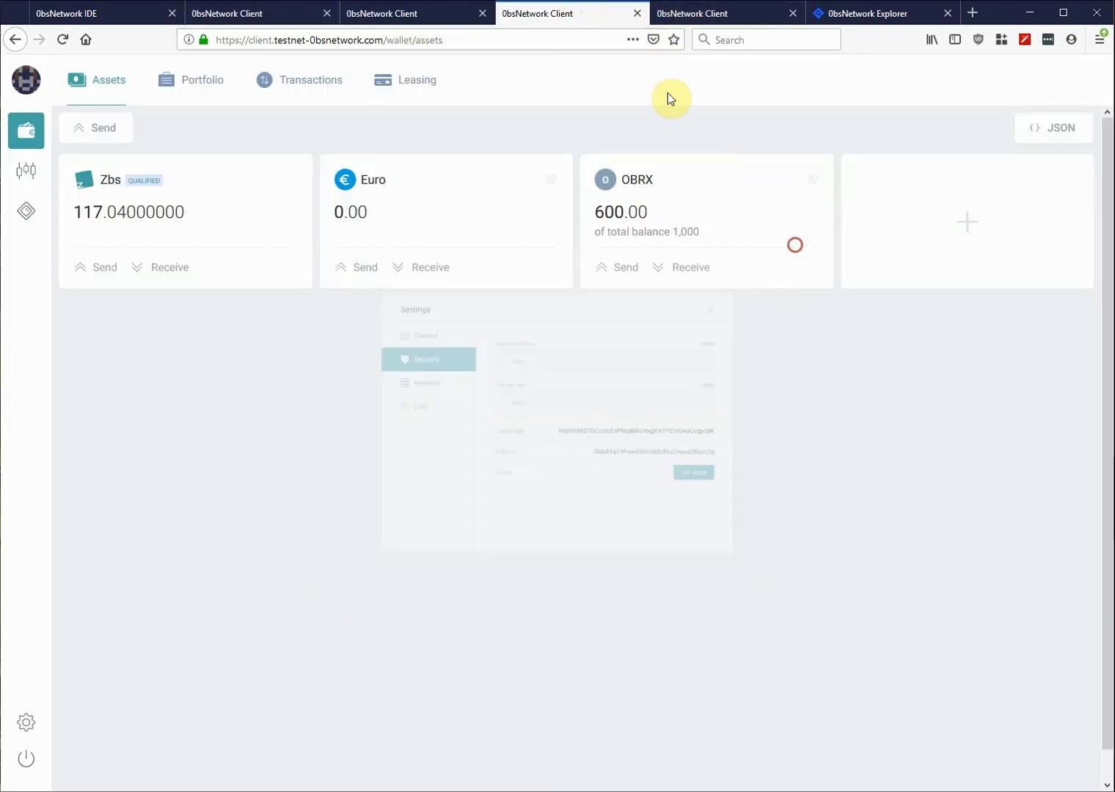
{"action": "left_click", "coordinate": [417, 19]}
{"action": "left_click", "coordinate": [685, 17]}
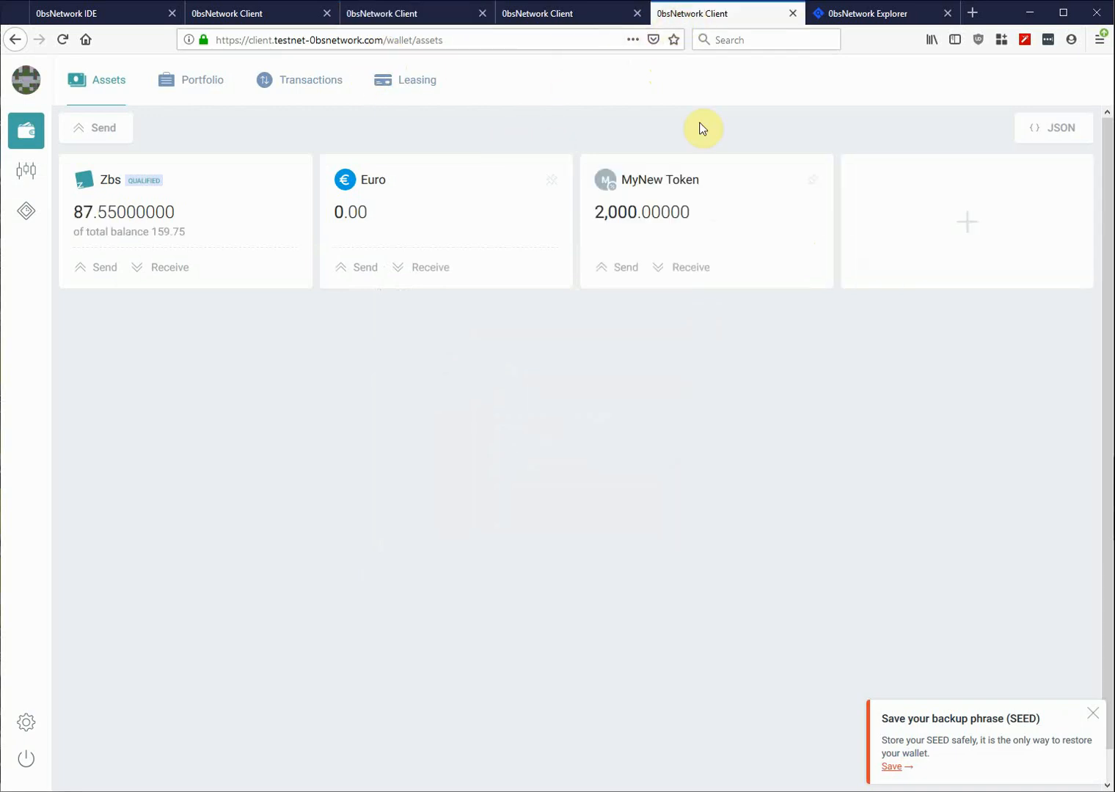
{"action": "left_click", "coordinate": [250, 13]}
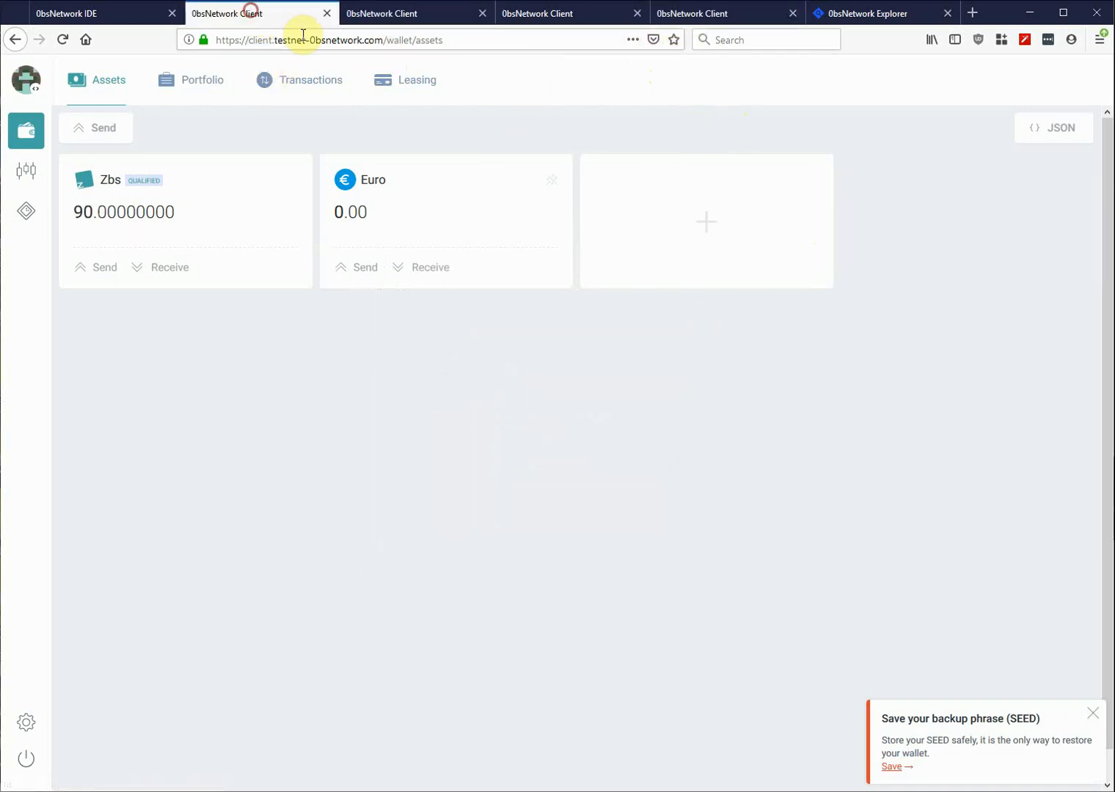
- Copy Account Signing Two's address from the 600 OBRX wallet and return to the multisig wallet
{"action": "left_click", "coordinate": [543, 13]}
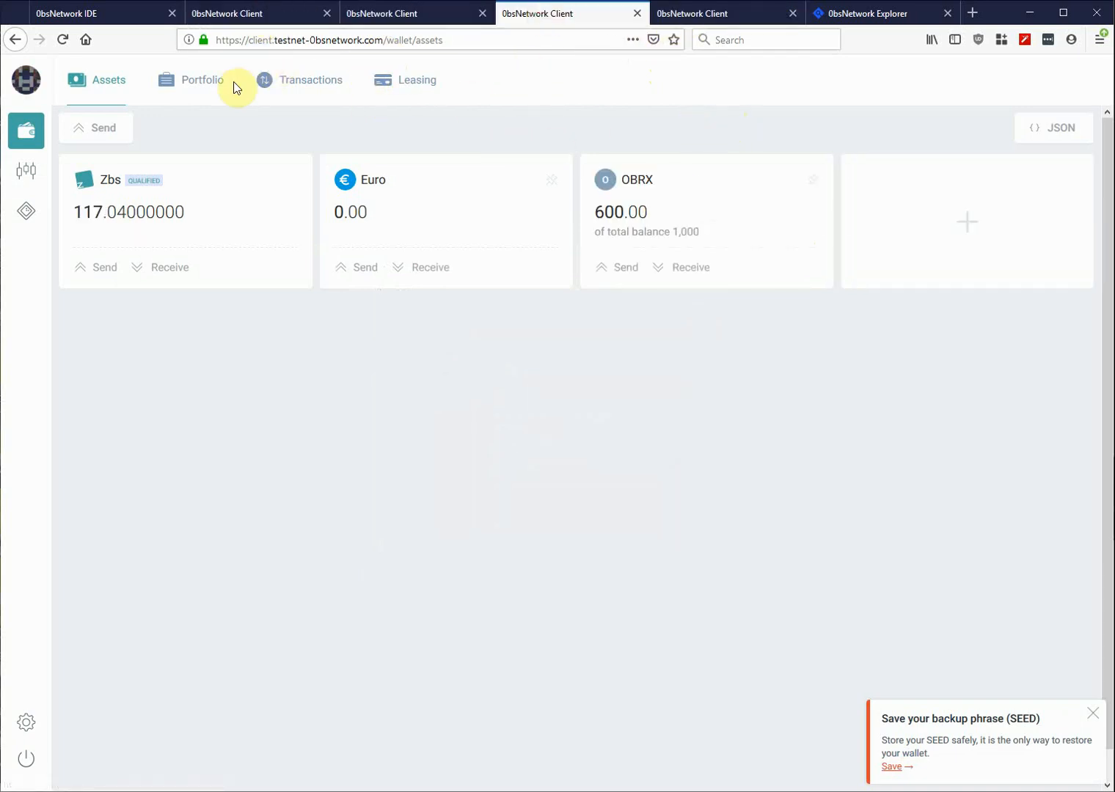
{"action": "left_click", "coordinate": [26, 81]}
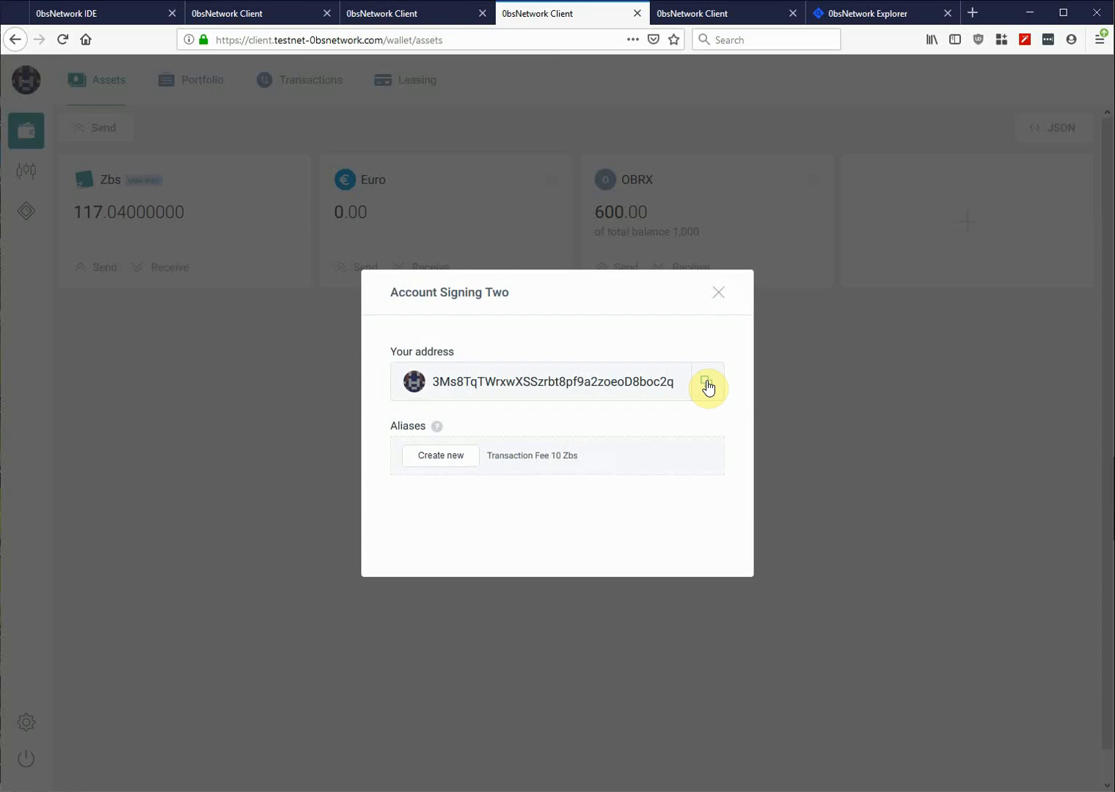
{"action": "left_click", "coordinate": [706, 385]}
{"action": "left_click", "coordinate": [718, 292]}
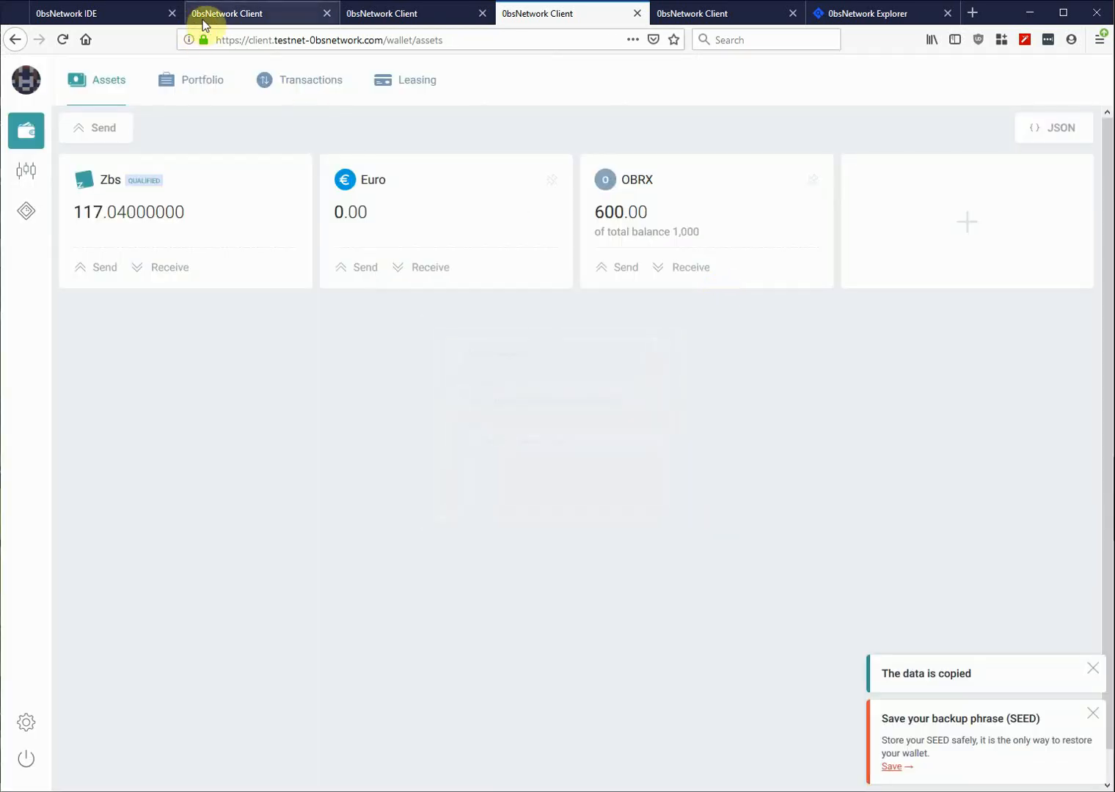
{"action": "left_click", "coordinate": [230, 14]}
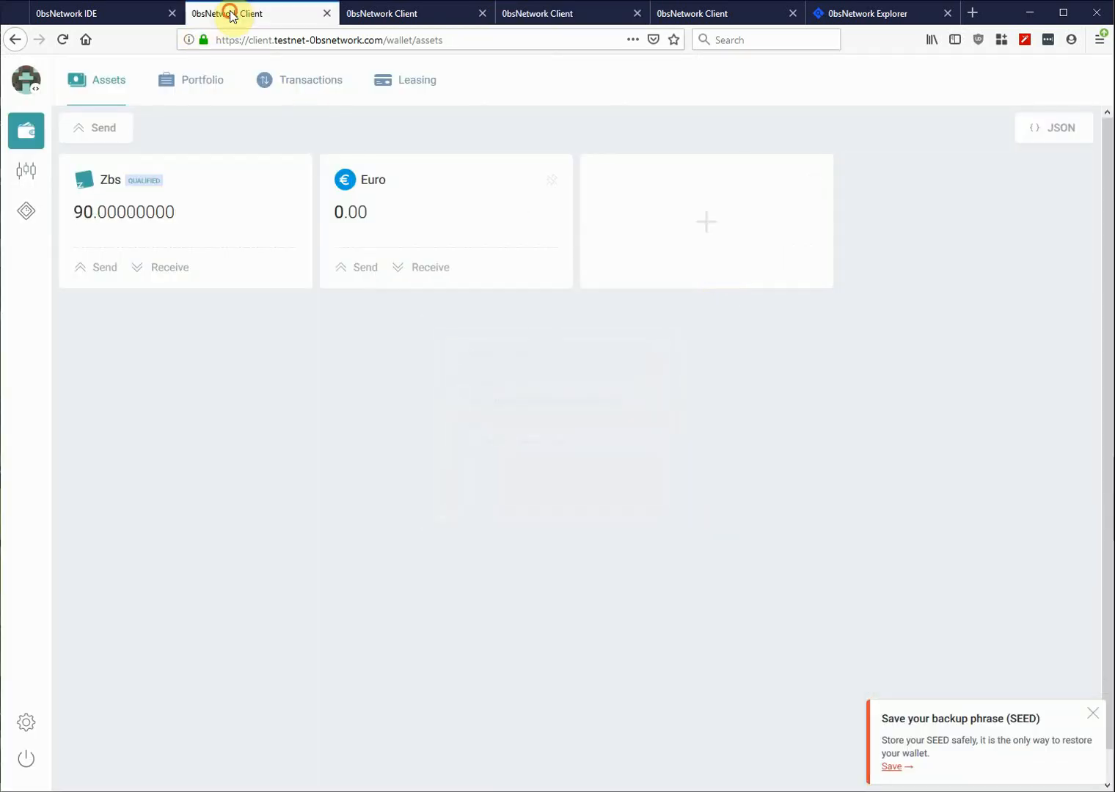
- Attempt a 4 Zbs transfer from the multisig wallet to Account Signing Two's address; the account script rejects it
{"action": "left_click", "coordinate": [107, 126]}
{"action": "left_click", "coordinate": [525, 364]}
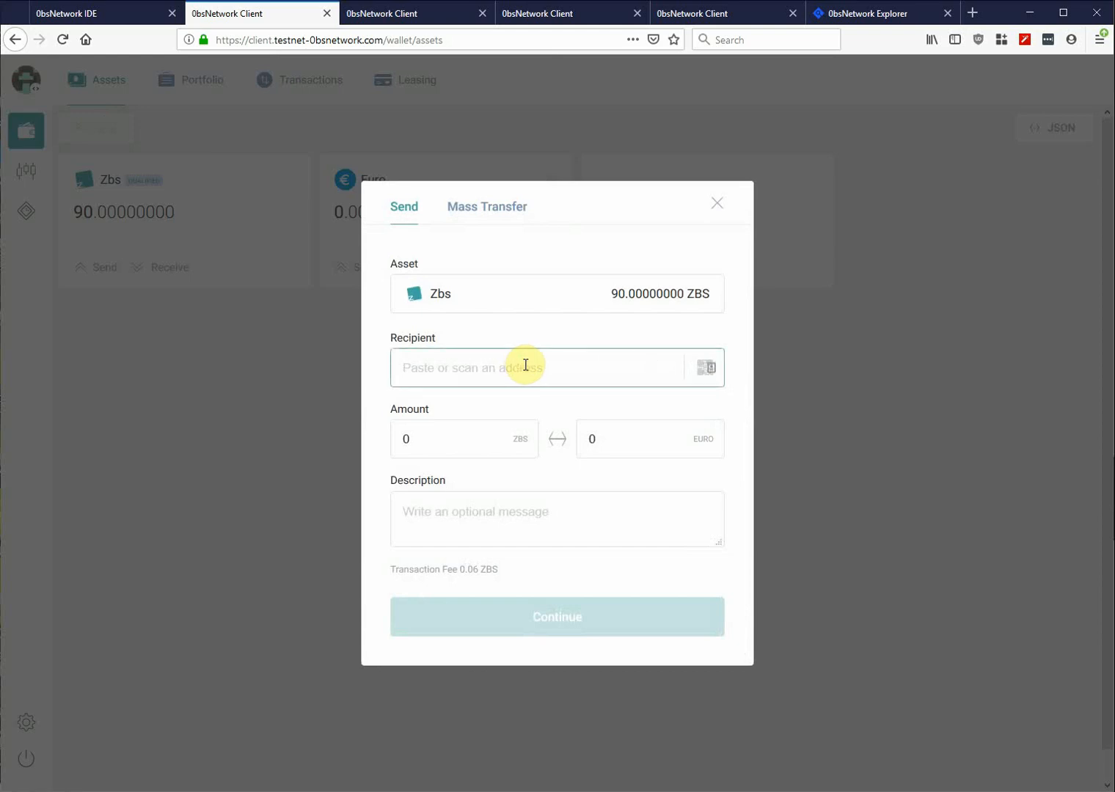
{"action": "key", "text": "ctrl+v"}
{"action": "left_click", "coordinate": [439, 444]}
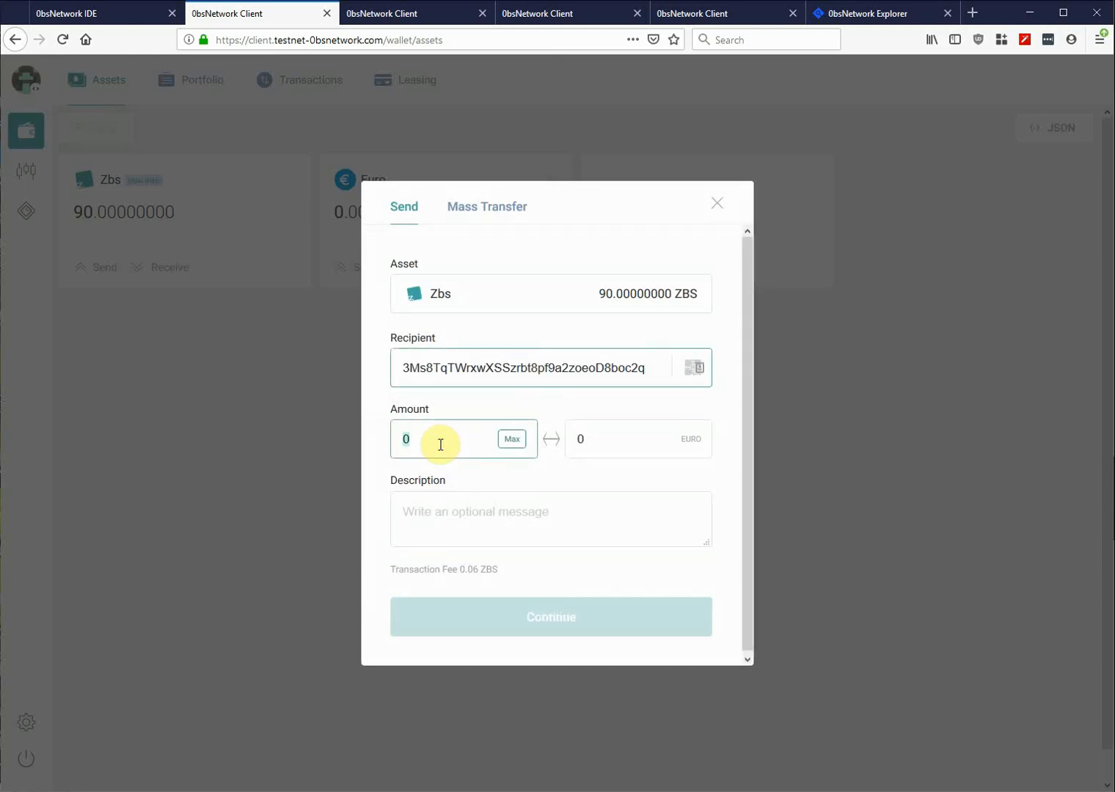
{"action": "type", "text": "4"}
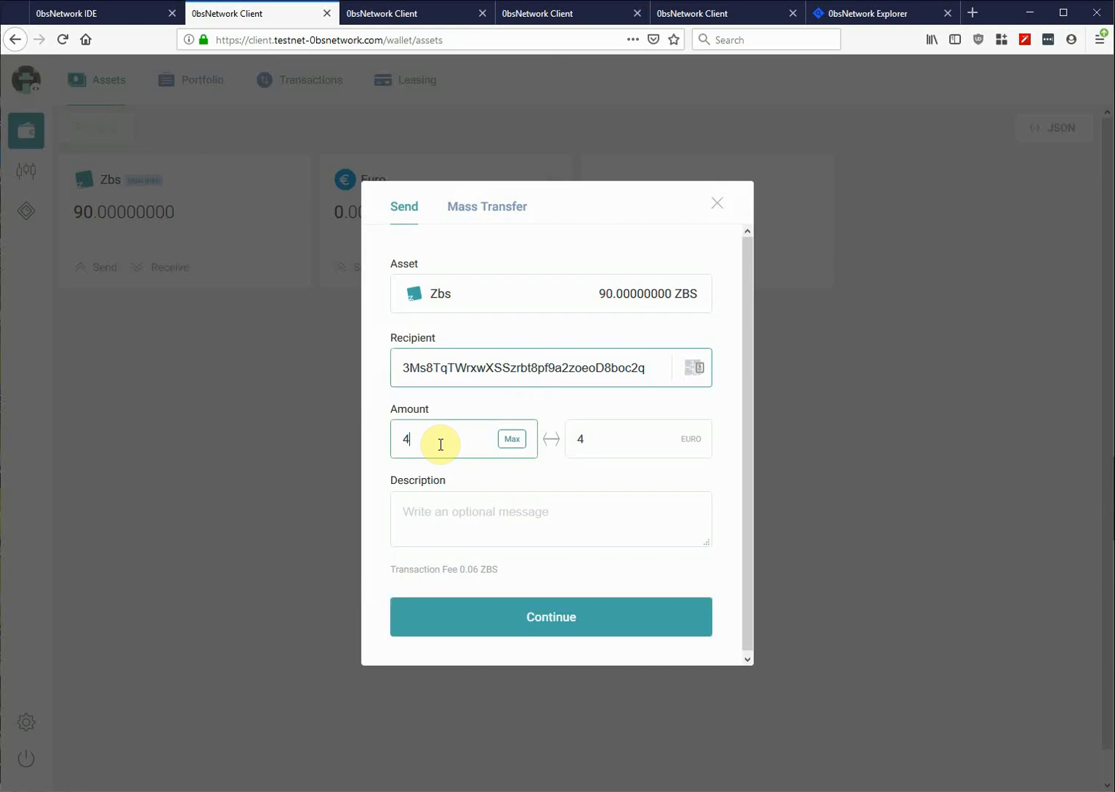
{"action": "left_click", "coordinate": [547, 618]}
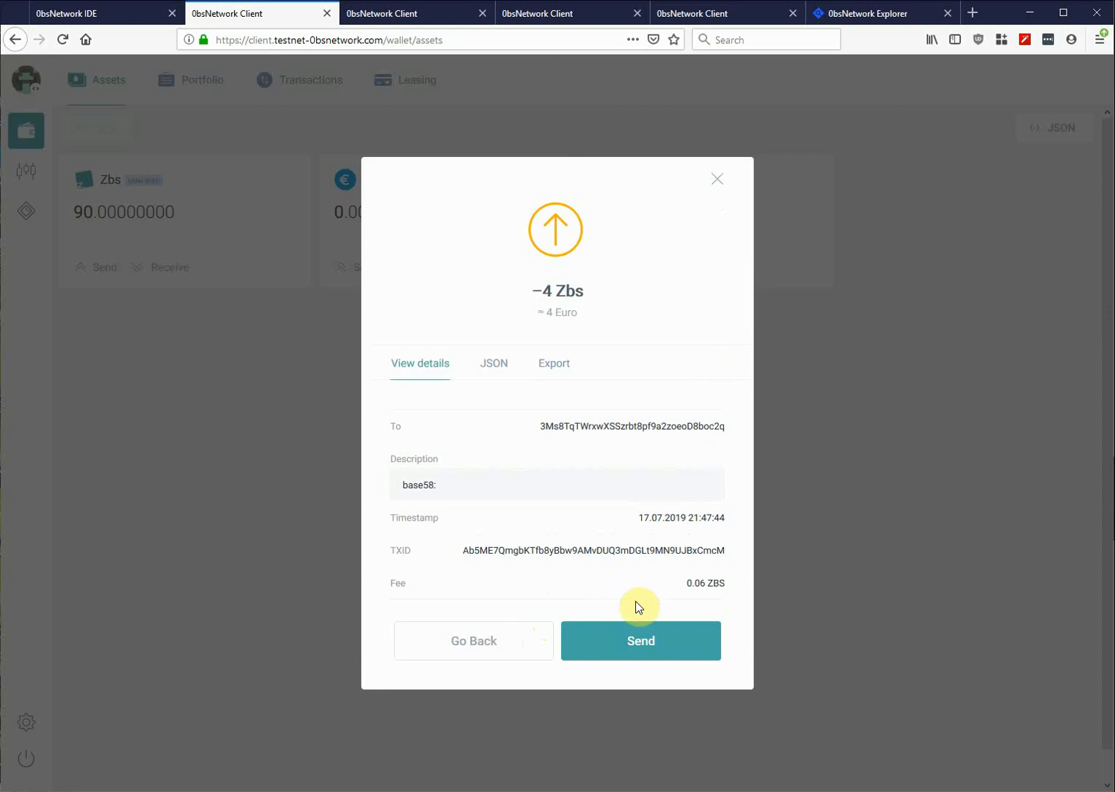
{"action": "left_click", "coordinate": [652, 653]}
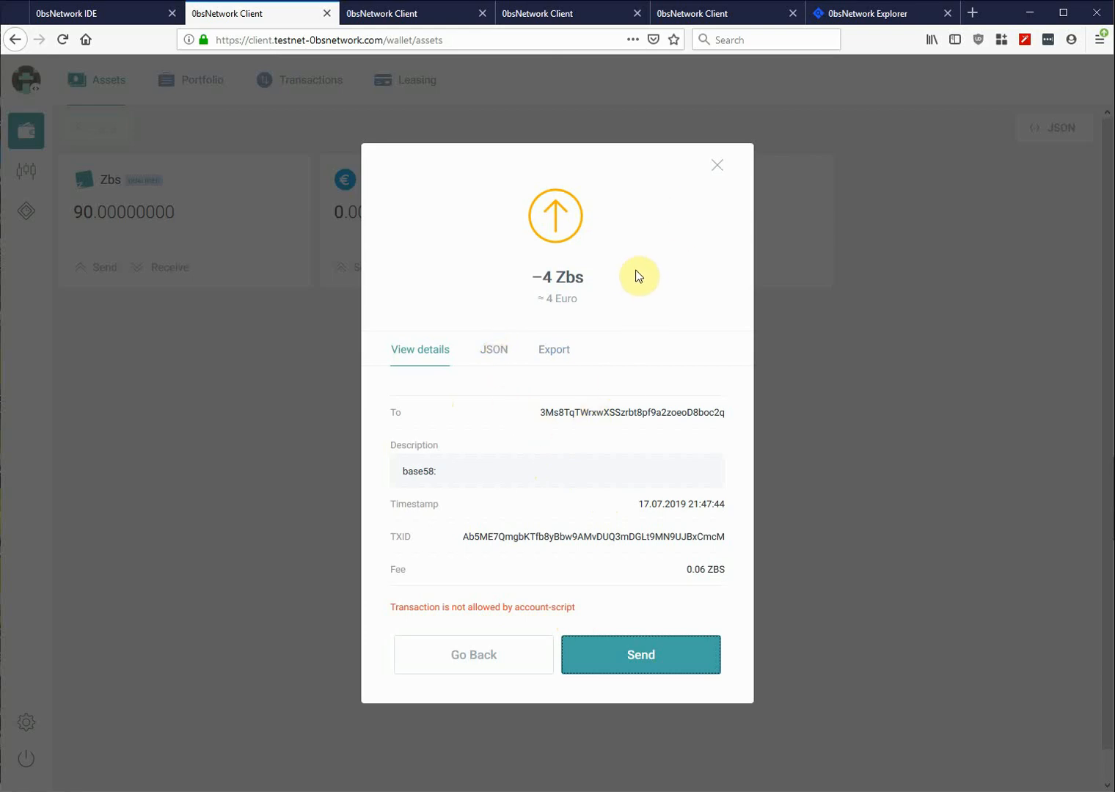
- Show the rejected transfer's JSON and inspect its proofs field
{"action": "left_click", "coordinate": [493, 350]}
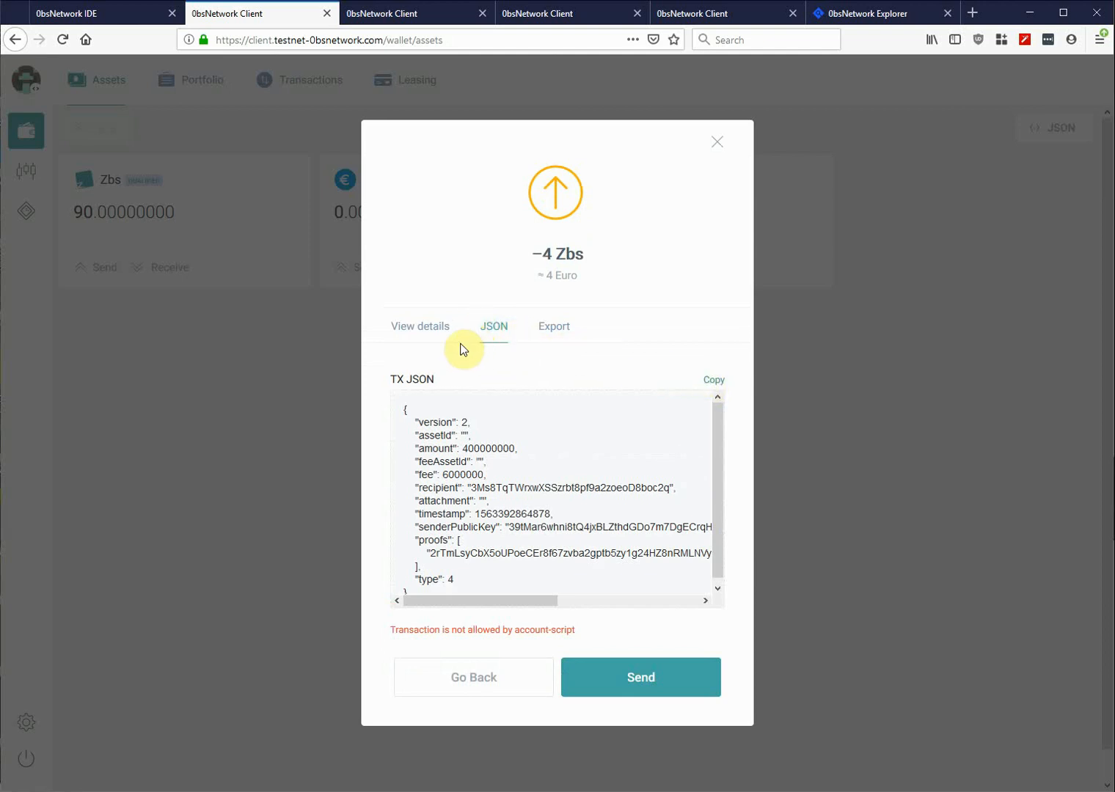
{"action": "double_click", "coordinate": [466, 554]}
{"action": "double_click", "coordinate": [439, 540]}
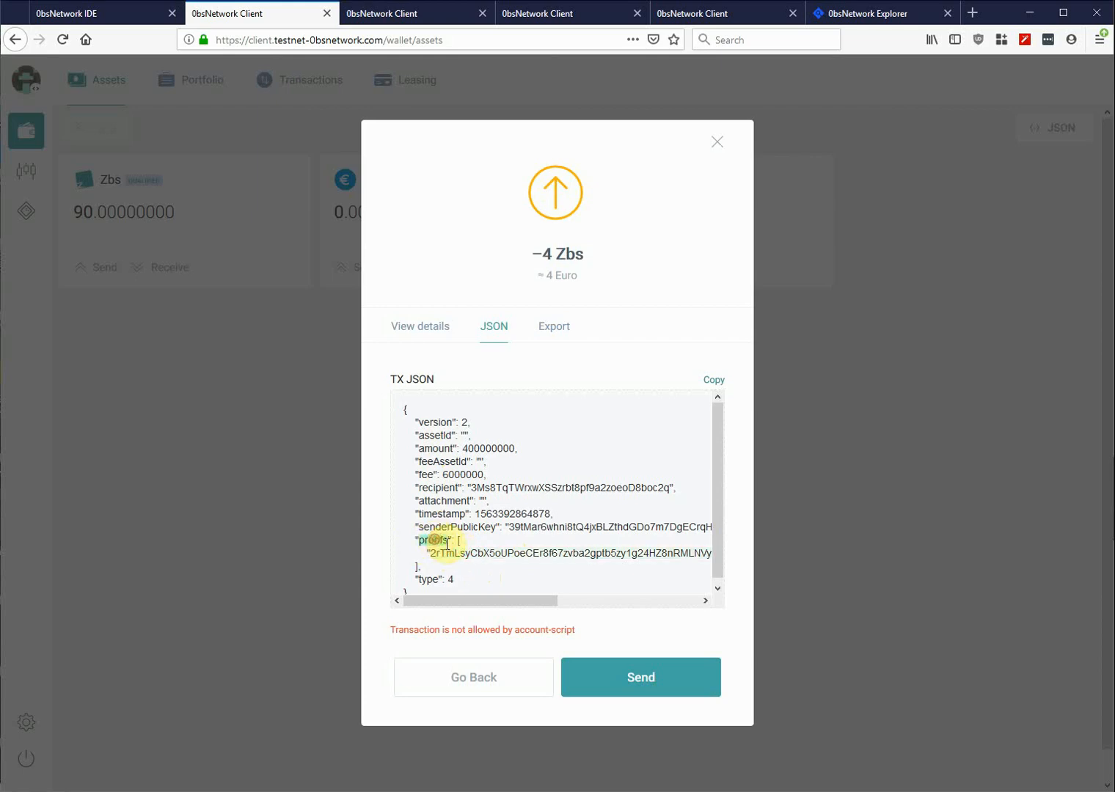
{"action": "left_click", "coordinate": [453, 553]}
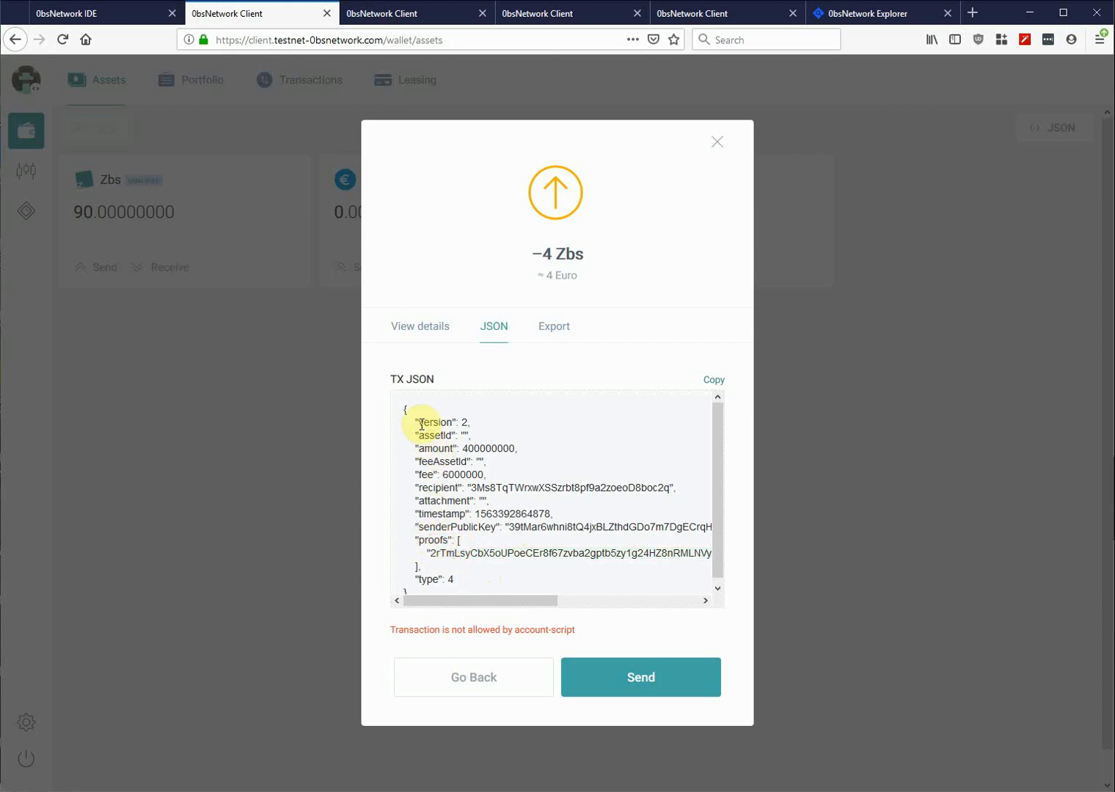
- Check the amount 400000000, fee 6000000, recipient and first proof, then copy the transaction JSON
{"action": "double_click", "coordinate": [465, 448]}
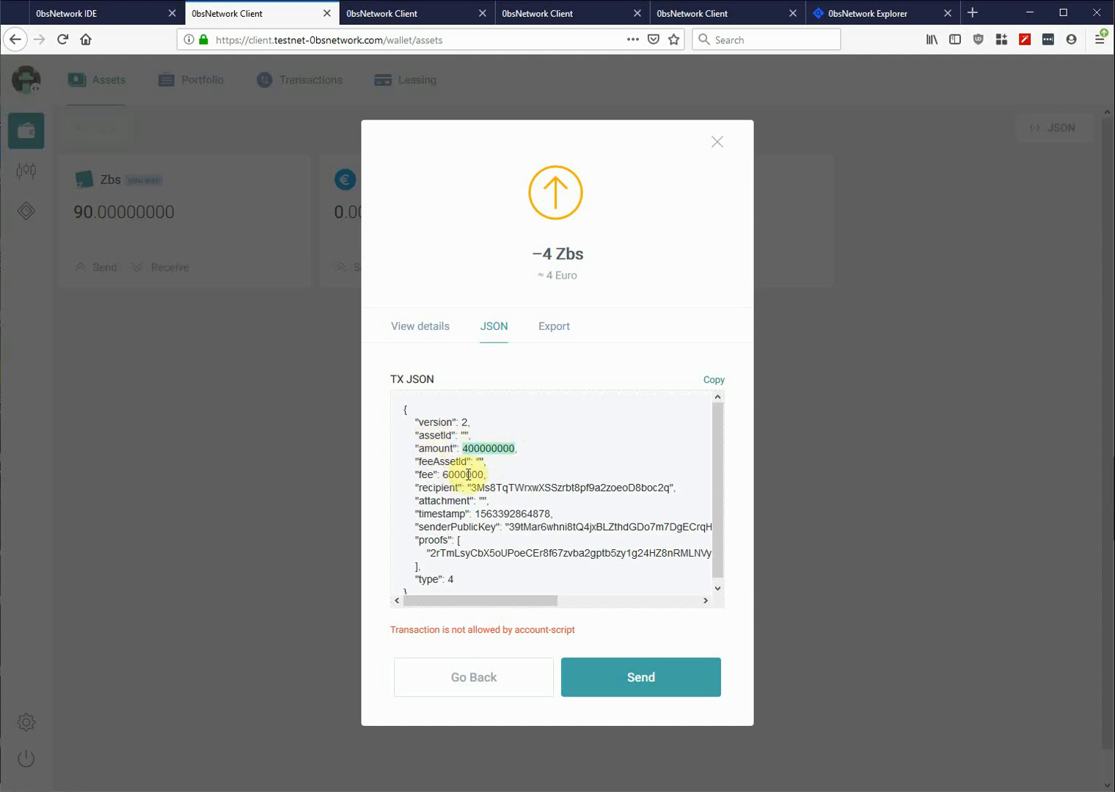
{"action": "double_click", "coordinate": [461, 475]}
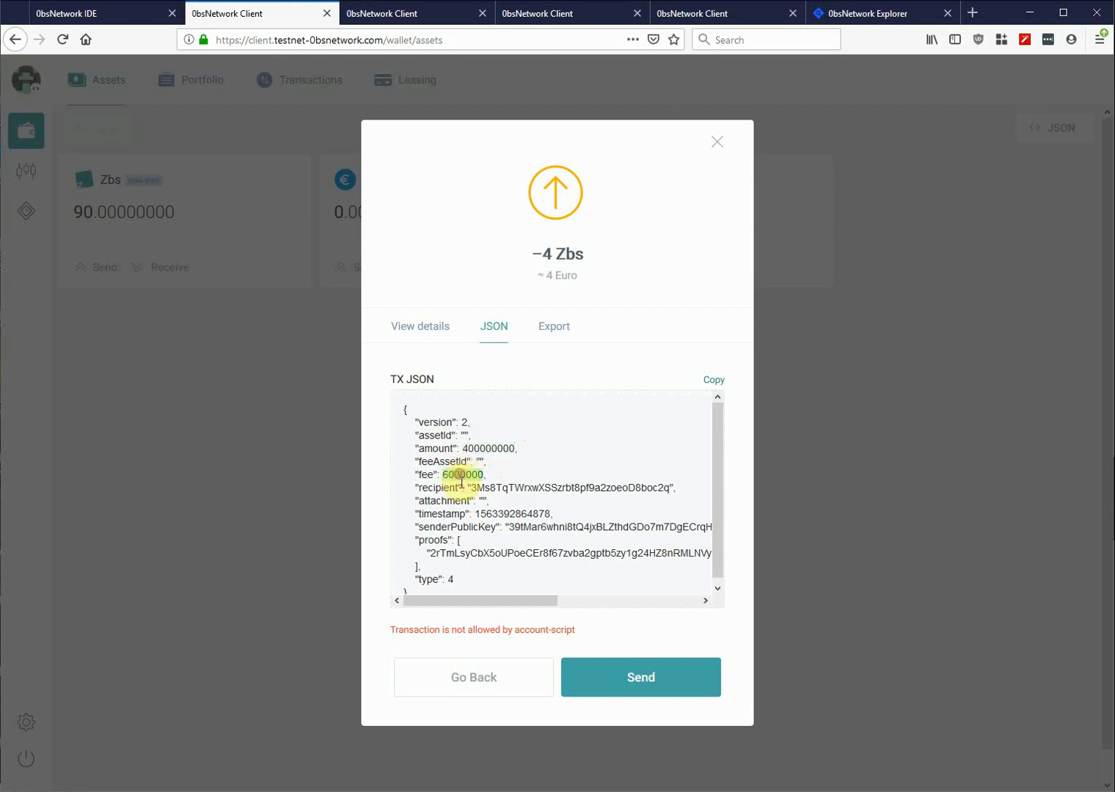
{"action": "double_click", "coordinate": [510, 487]}
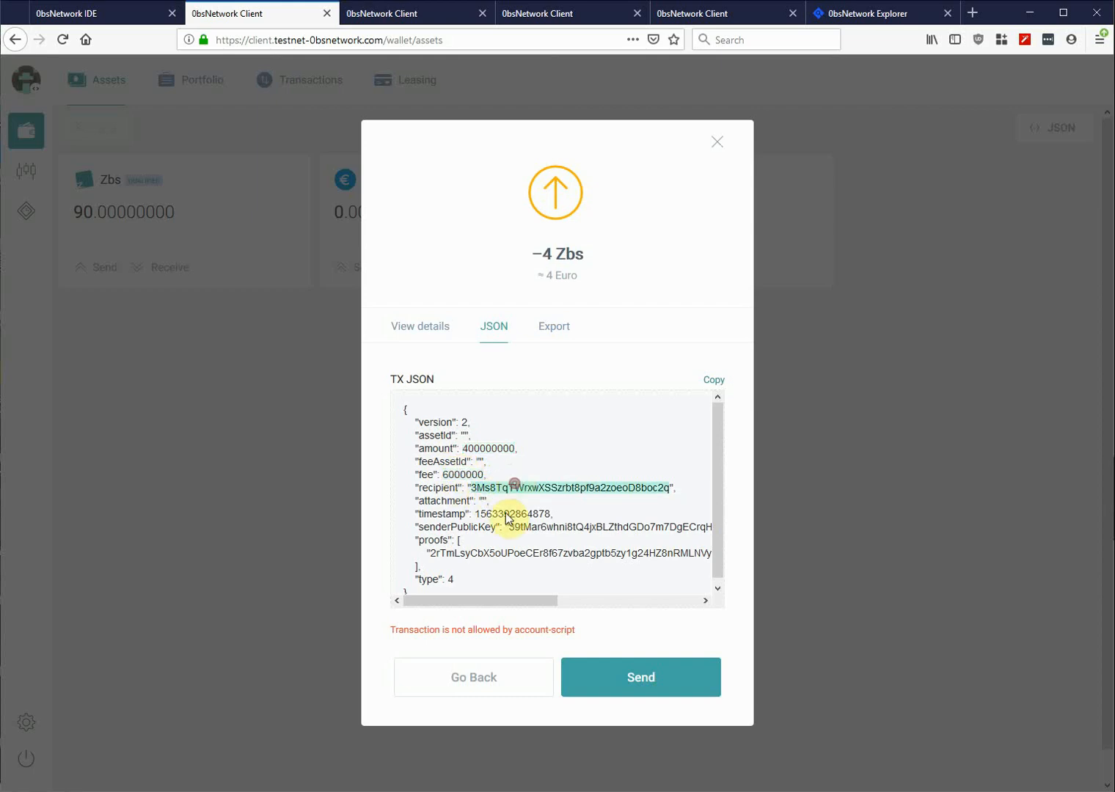
{"action": "double_click", "coordinate": [486, 554]}
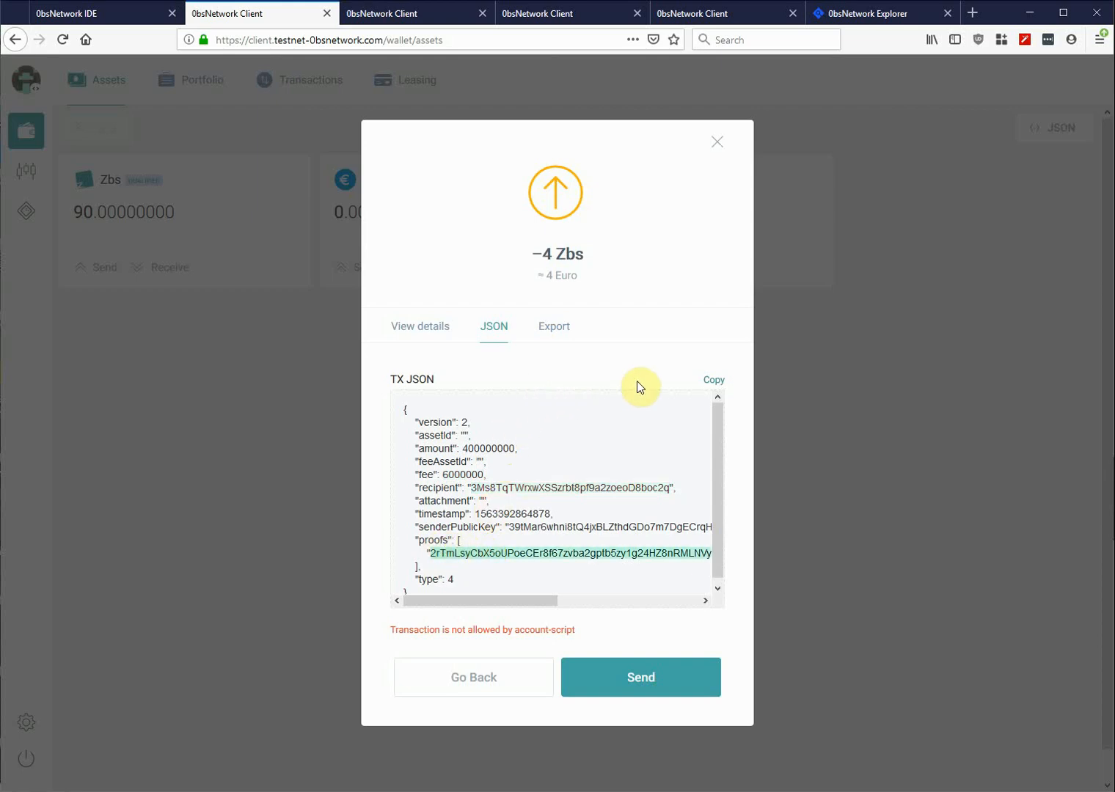
{"action": "left_click", "coordinate": [715, 384]}
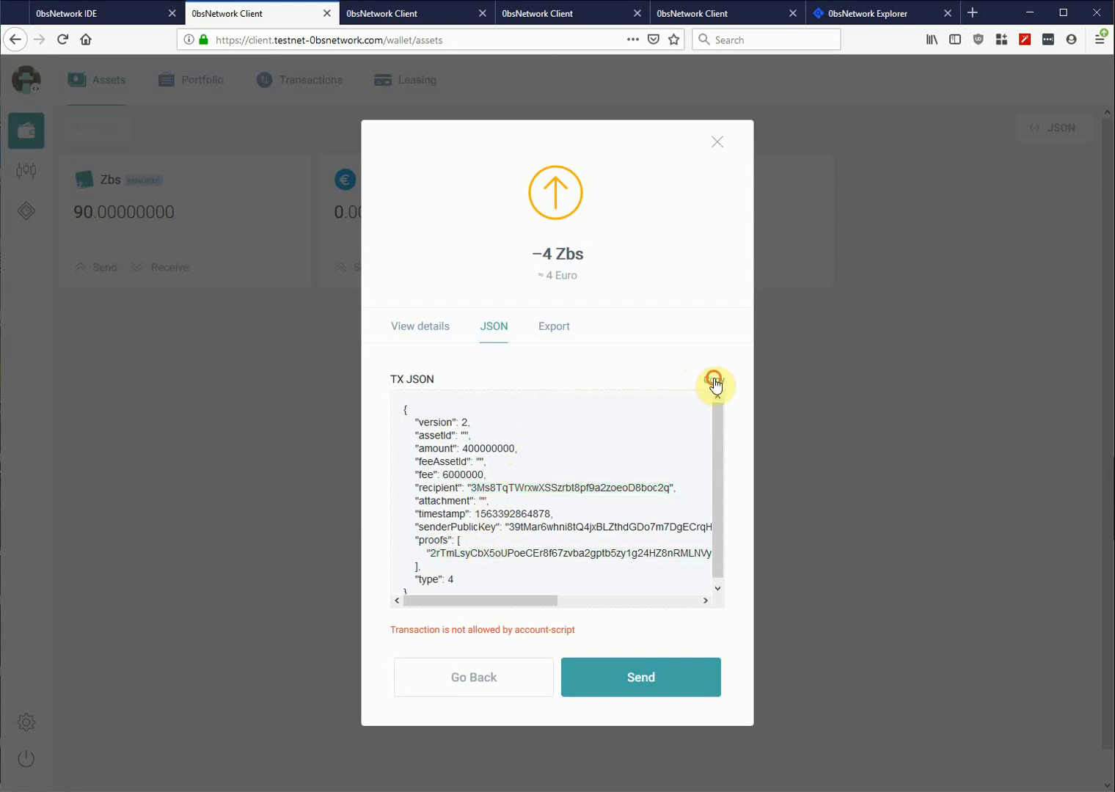
{"action": "left_click", "coordinate": [720, 142]}
- Switch to the second wallet's page and briefly check its settings
{"action": "left_click", "coordinate": [408, 13]}
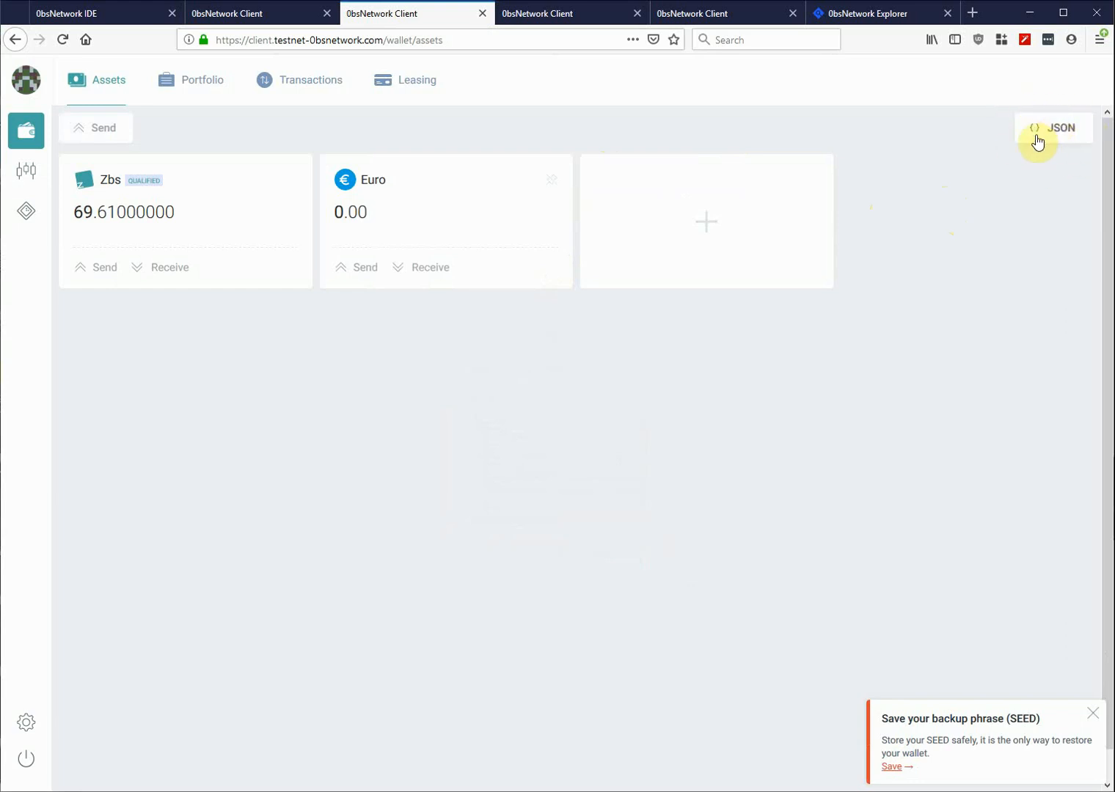
{"action": "left_click", "coordinate": [26, 723]}
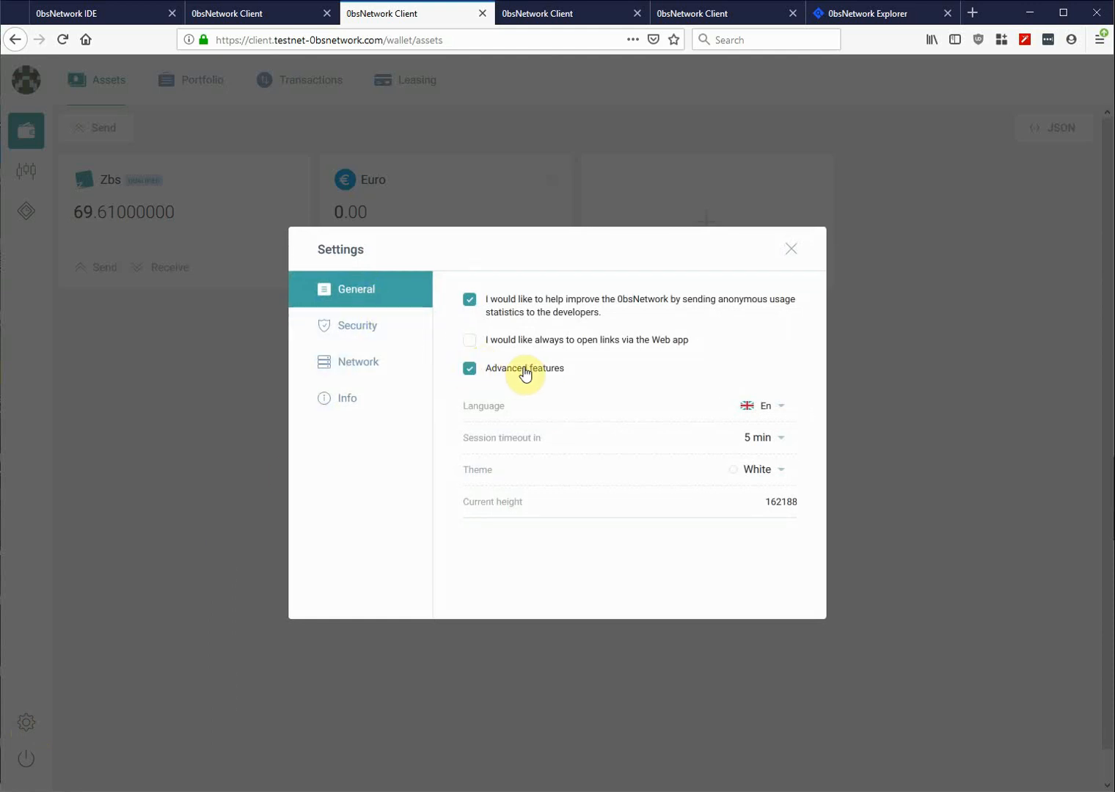
{"action": "left_click", "coordinate": [791, 249]}
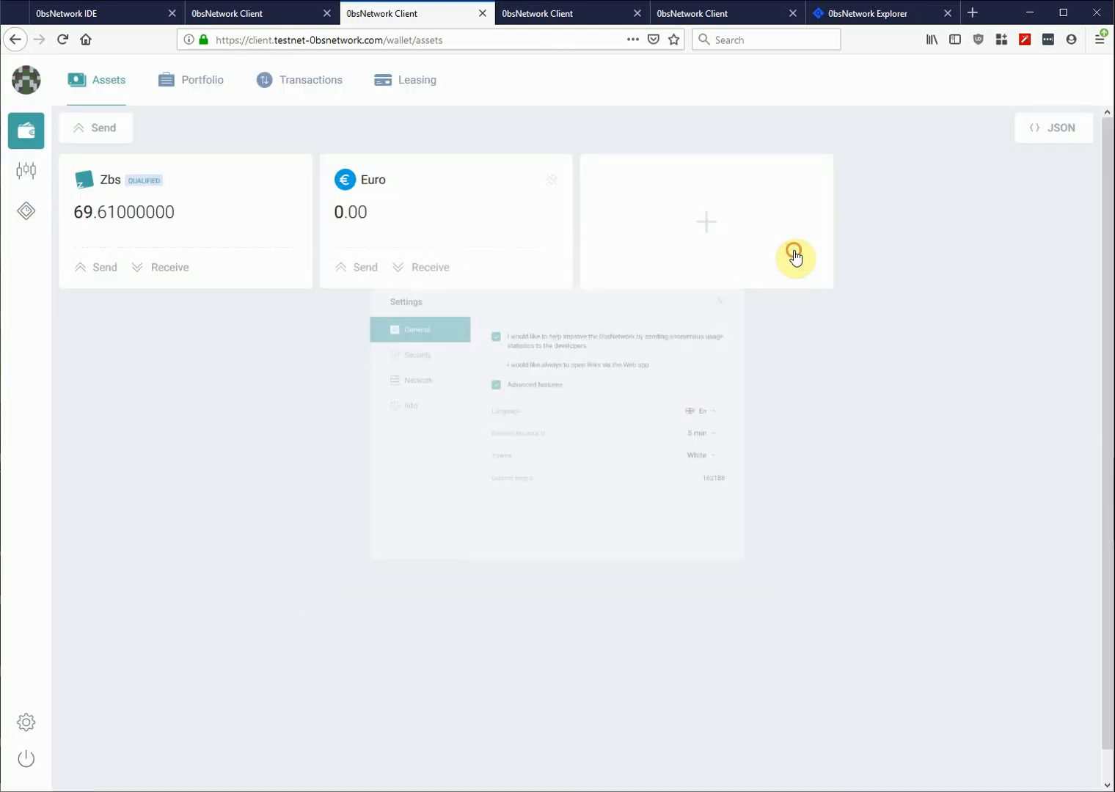
- Paste the copied transfer JSON, delete its existing proof string, and continue to confirmation
{"action": "left_click", "coordinate": [1054, 130]}
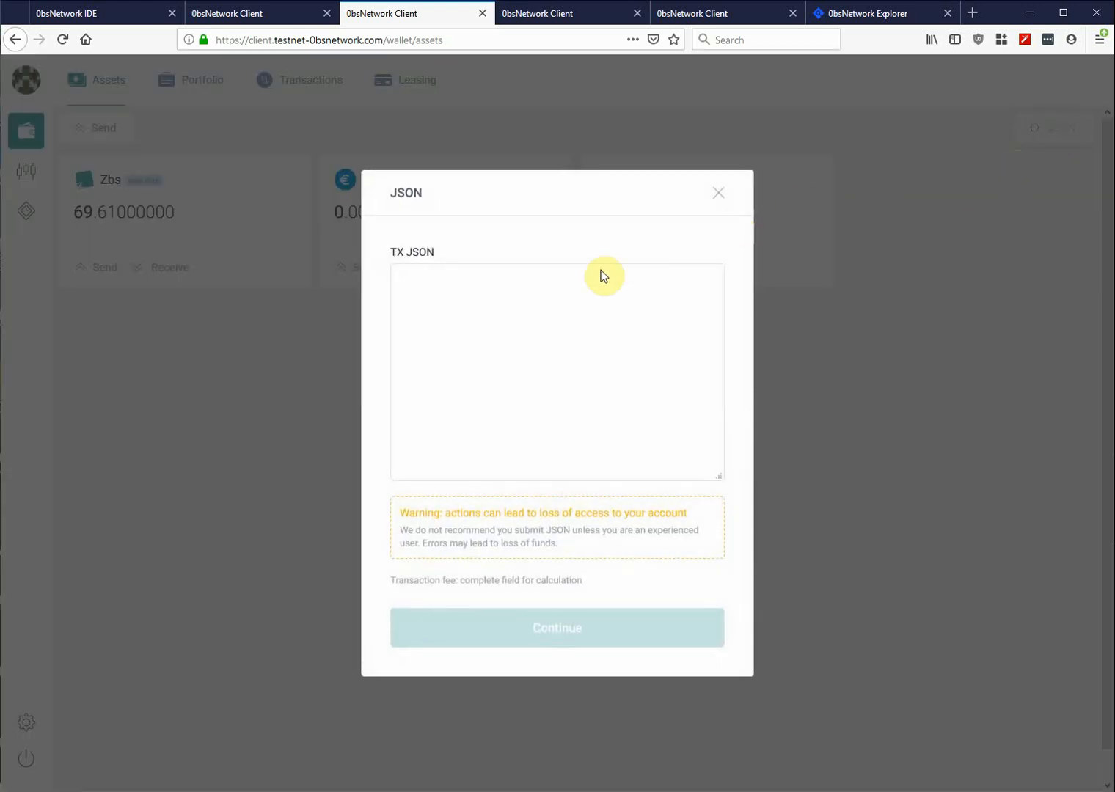
{"action": "left_click", "coordinate": [516, 299]}
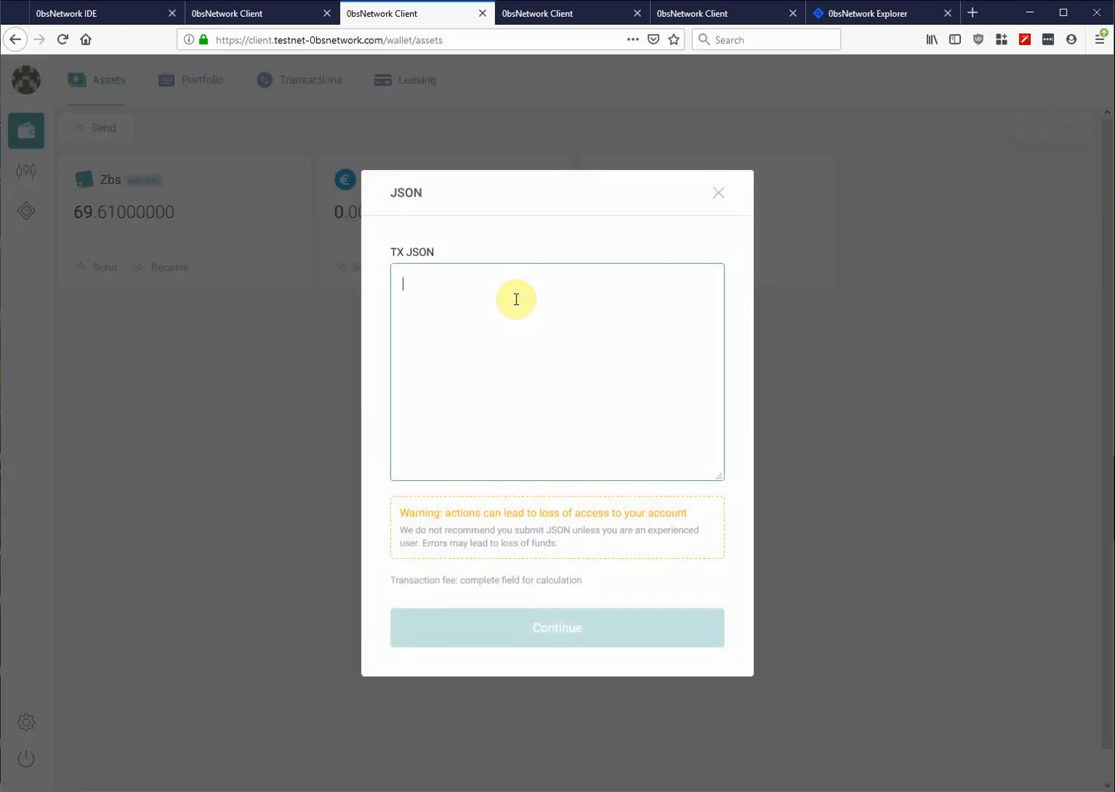
{"action": "key", "text": "ctrl+v"}
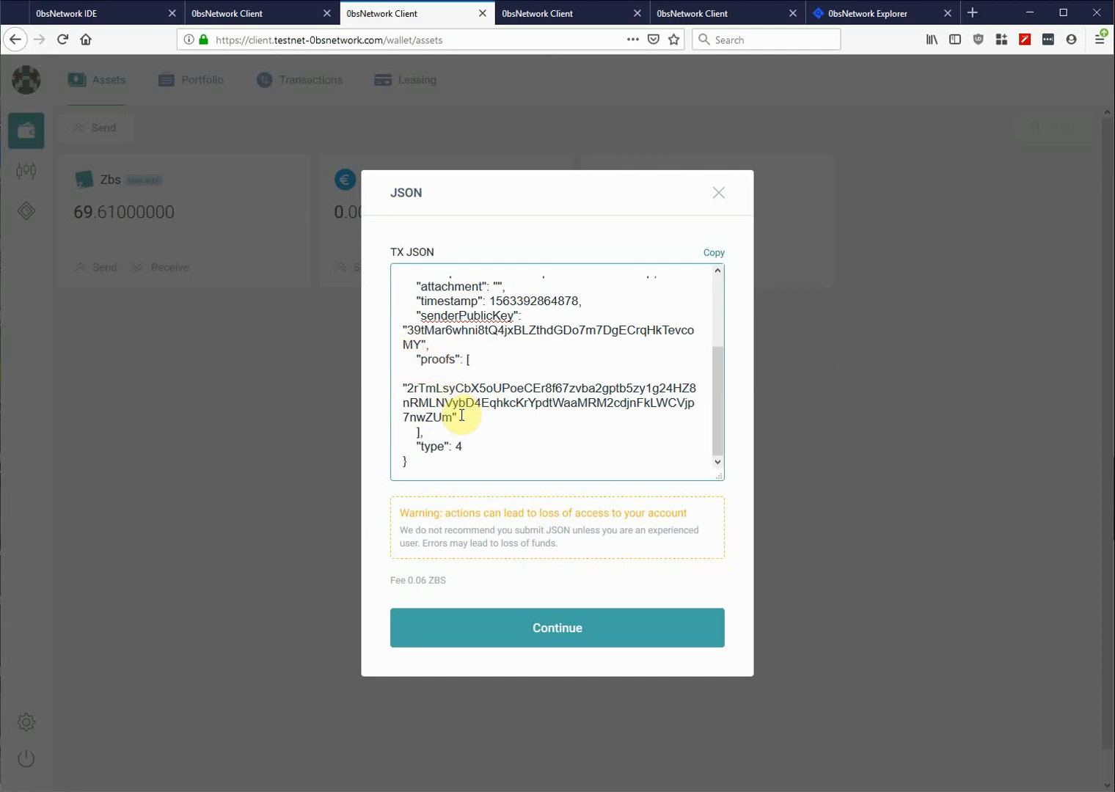
{"action": "left_click_drag", "start_coordinate": [461, 416], "coordinate": [398, 385]}
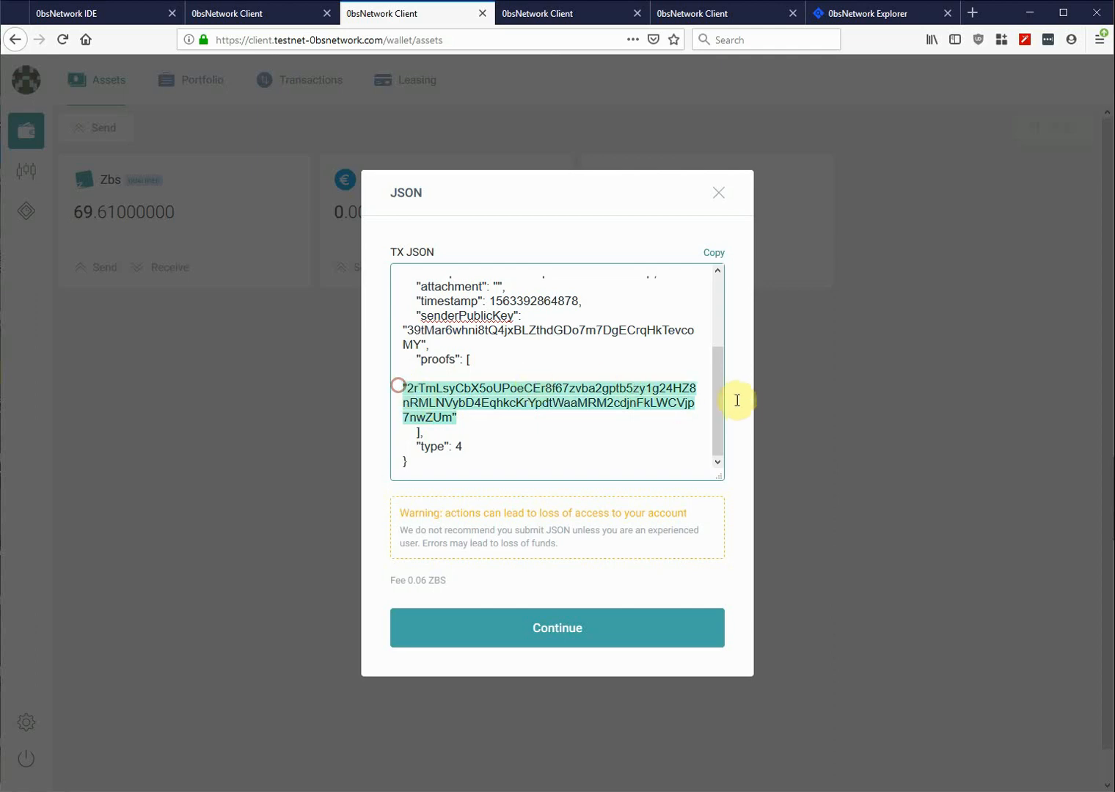
{"action": "key", "text": "BackSpace"}
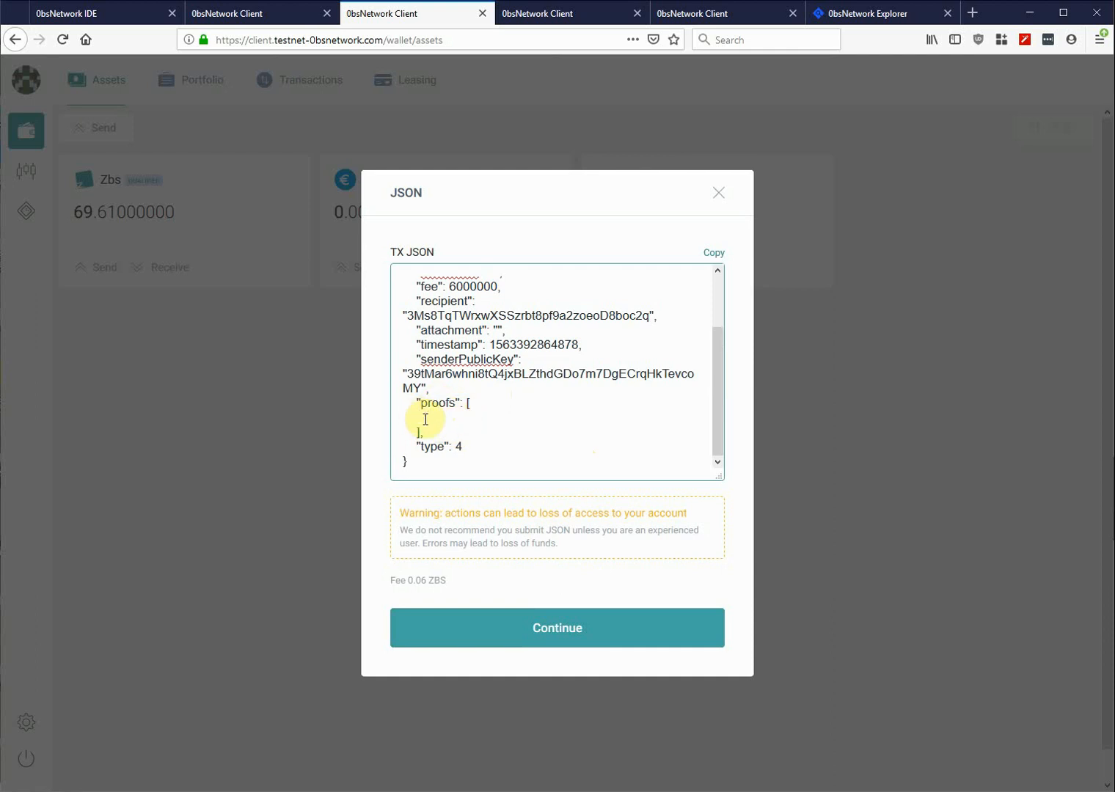
{"action": "left_click", "coordinate": [574, 633]}
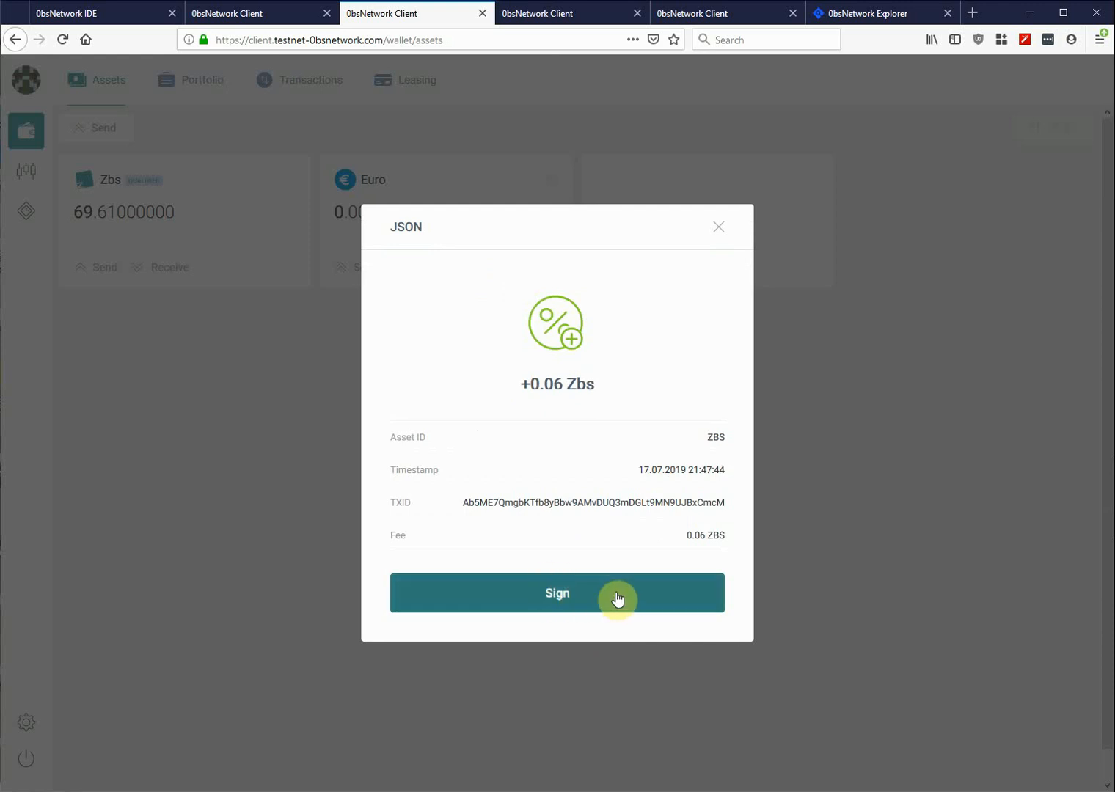
- Sign the transfer with the second wallet and copy its JSON carrying the new proof
{"action": "left_click", "coordinate": [575, 594]}
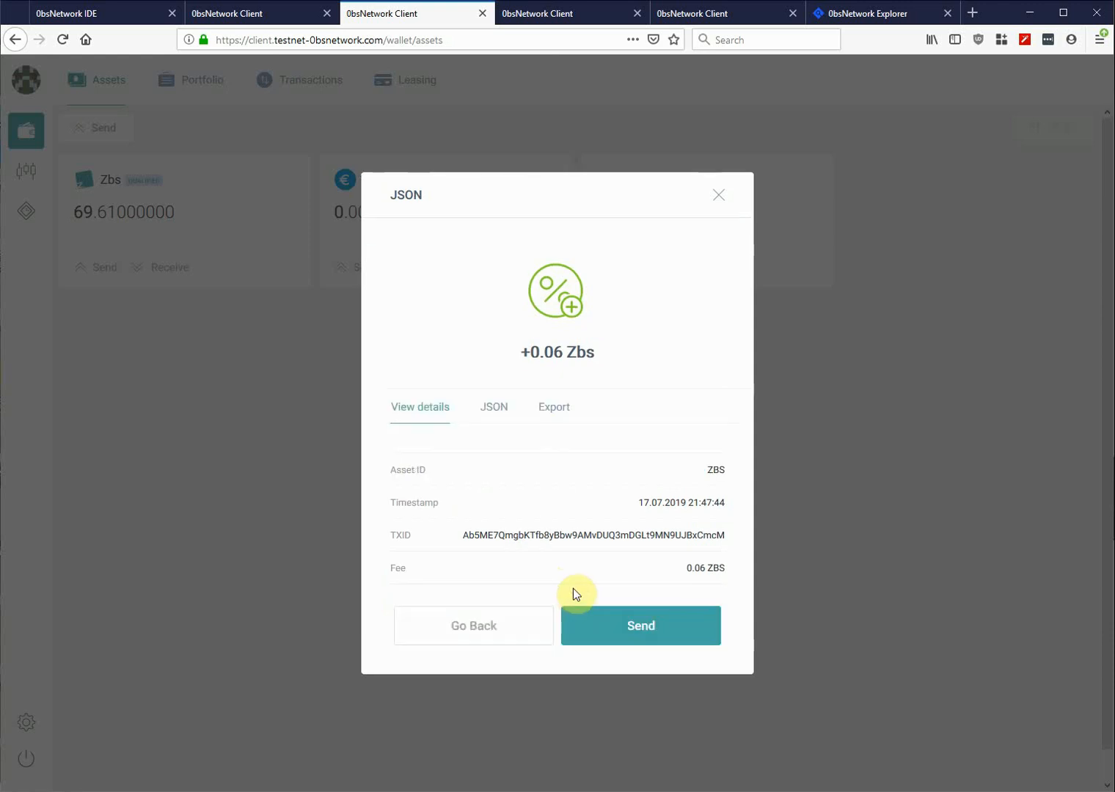
{"action": "left_click", "coordinate": [494, 410]}
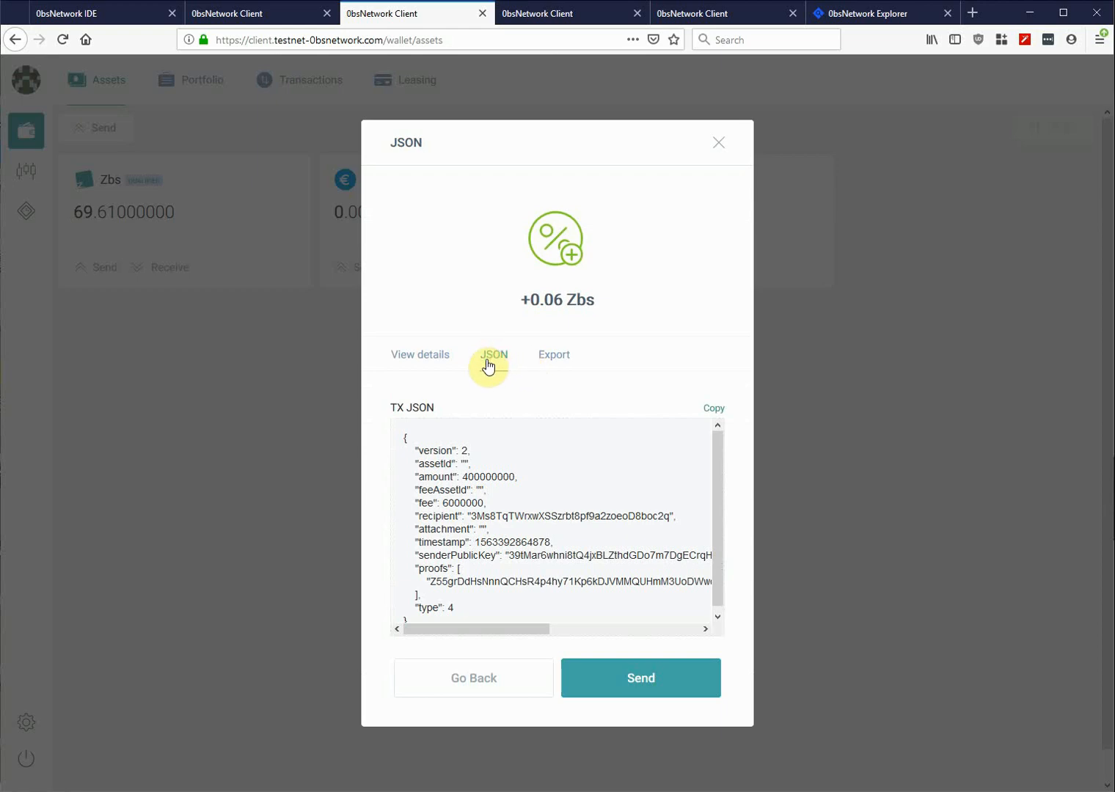
{"action": "double_click", "coordinate": [467, 585]}
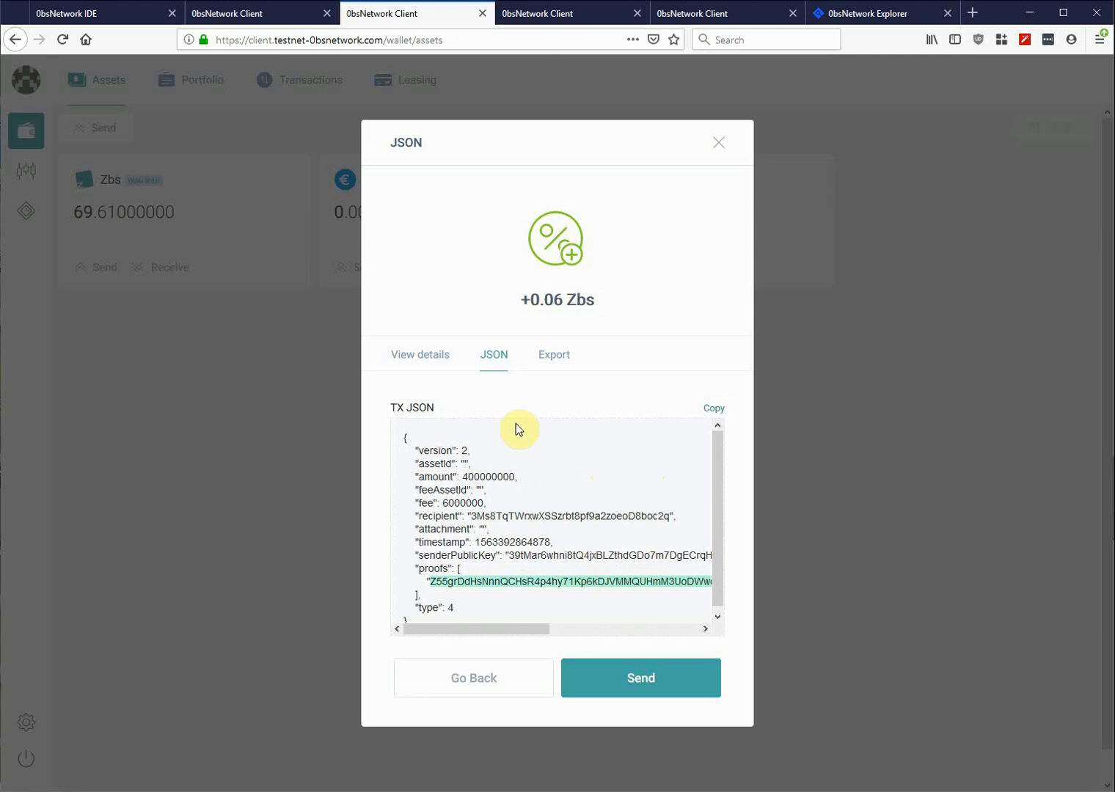
{"action": "left_click", "coordinate": [714, 407]}
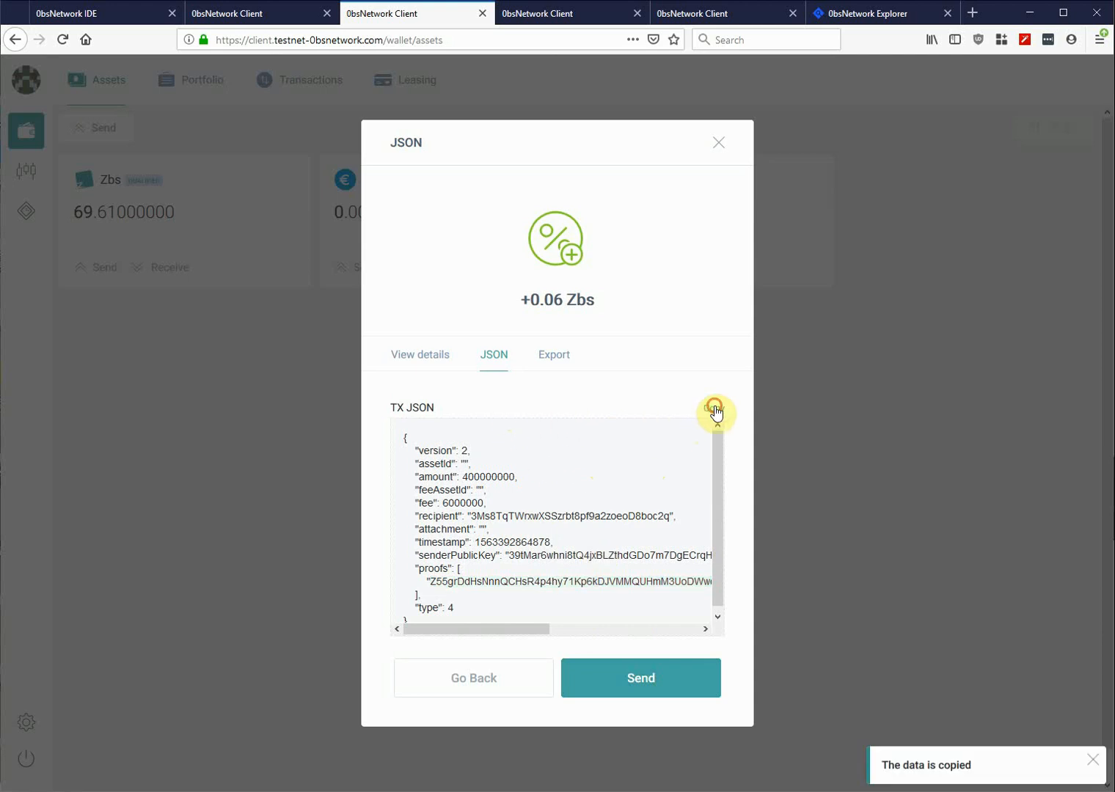
{"action": "left_click", "coordinate": [719, 142]}
{"action": "left_click", "coordinate": [562, 13]}
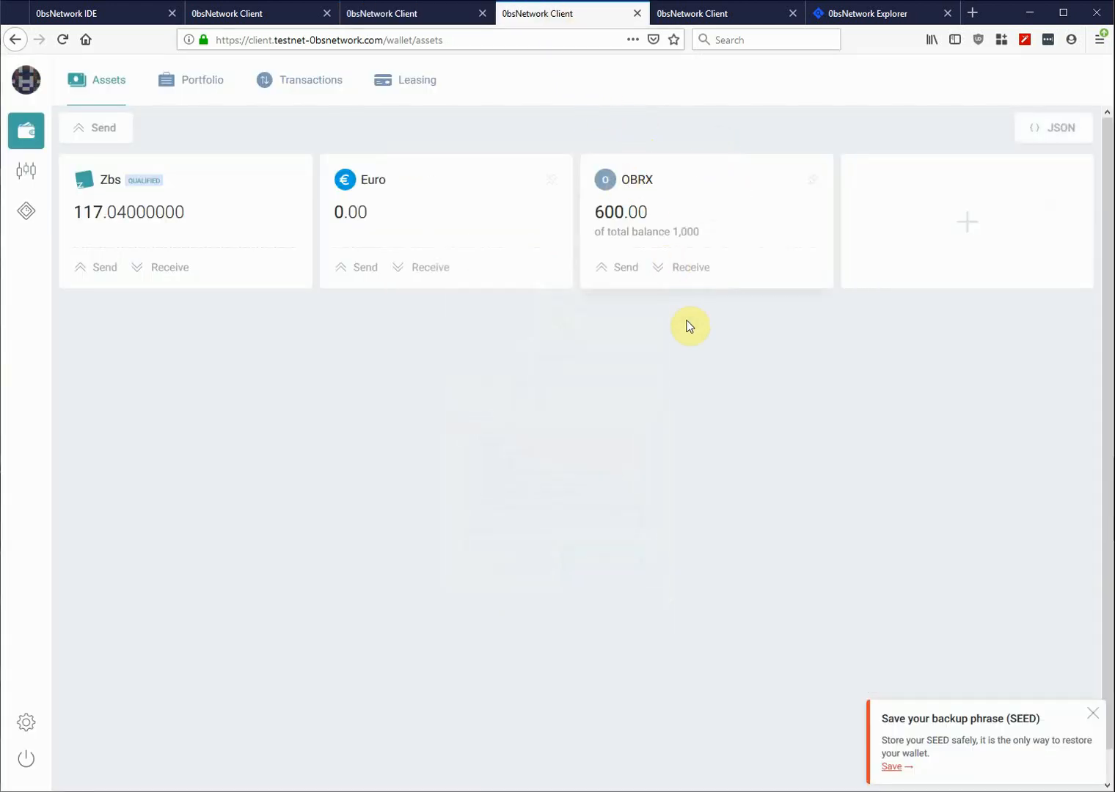
- Paste the signed transfer JSON into this wallet and sign the +4 Zbs transfer as well
{"action": "left_click", "coordinate": [1058, 133]}
{"action": "left_click", "coordinate": [538, 318]}
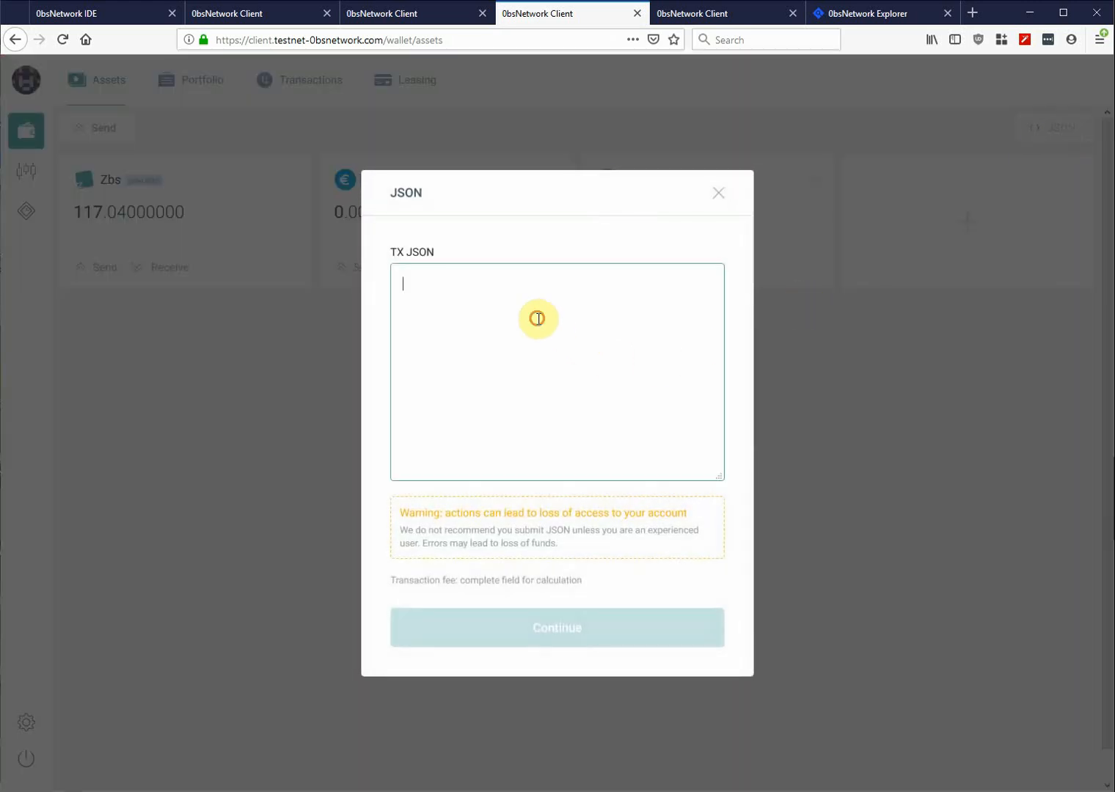
{"action": "key", "text": "ctrl+v"}
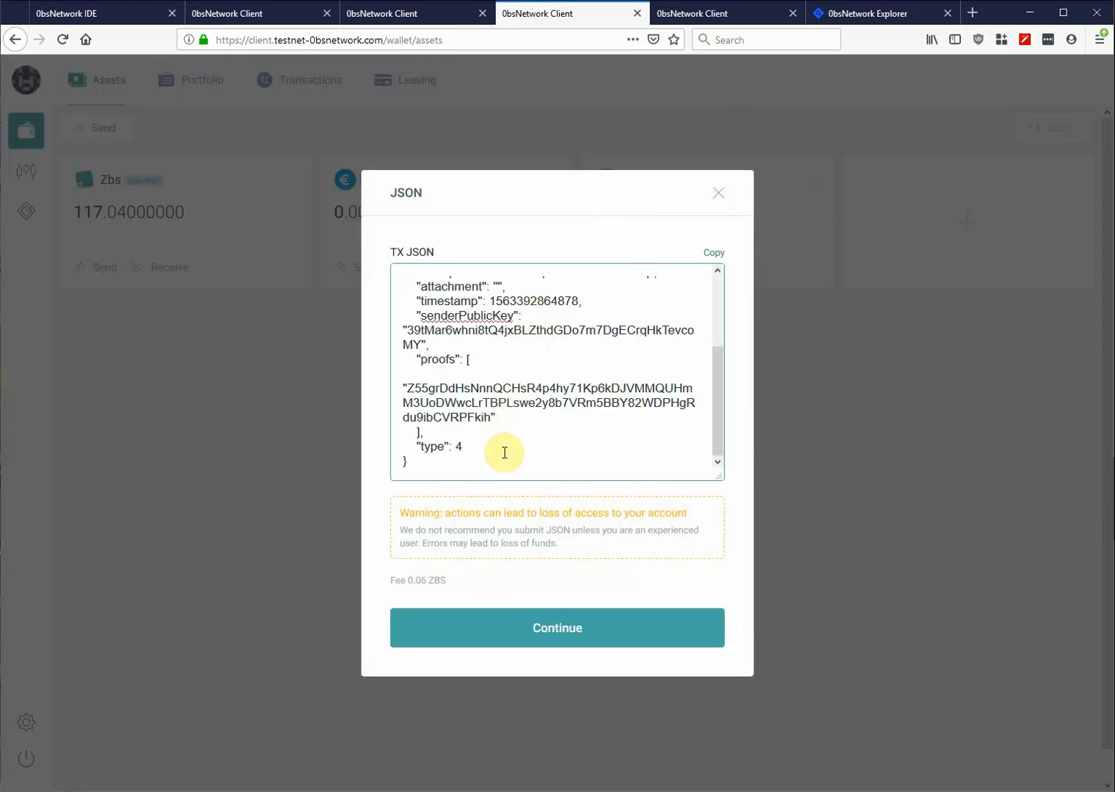
{"action": "left_click", "coordinate": [566, 630]}
{"action": "left_click", "coordinate": [619, 633]}
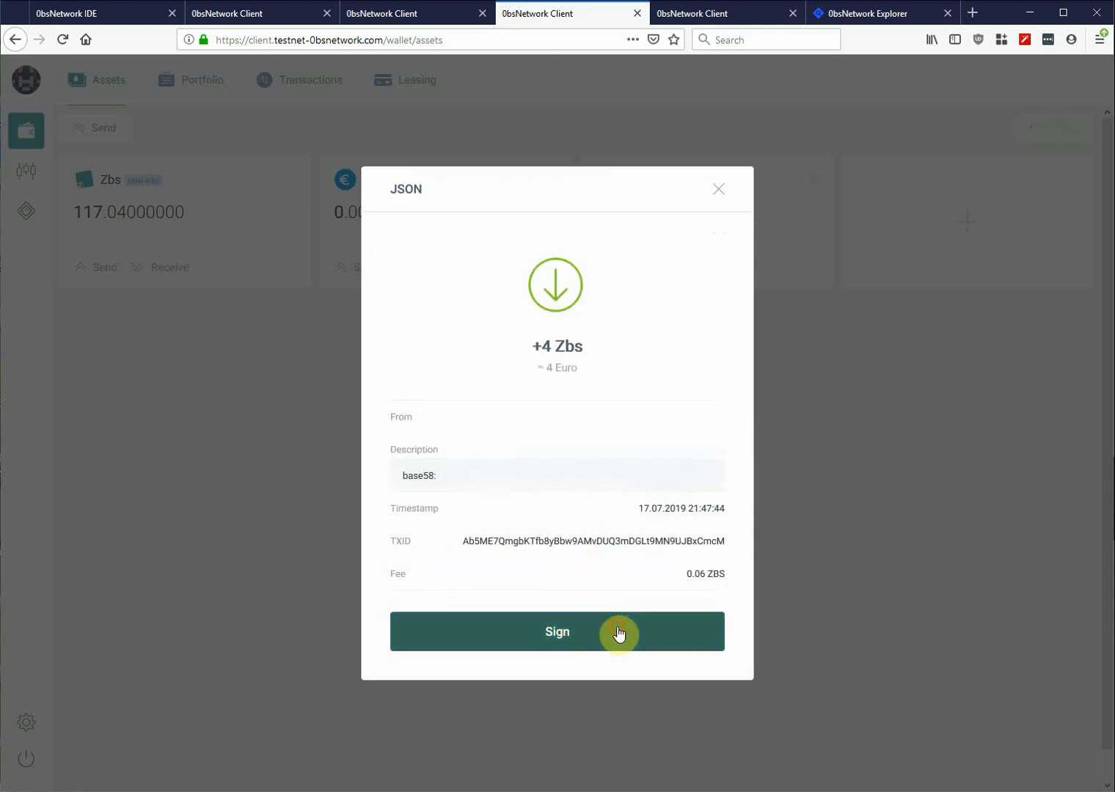
- Inspect both proof strings in the transaction JSON and copy the two-proof JSON
{"action": "left_click", "coordinate": [496, 389]}
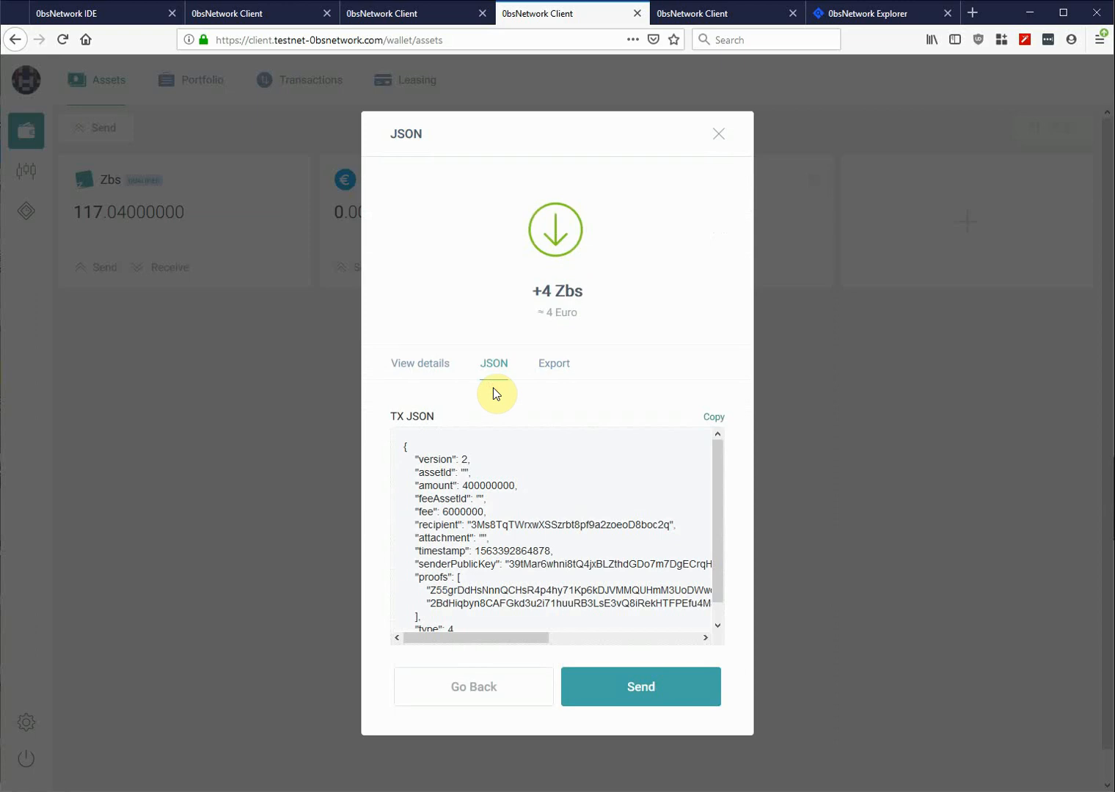
{"action": "scroll", "coordinate": [489, 569], "scroll_direction": "down", "scroll_amount": 1}
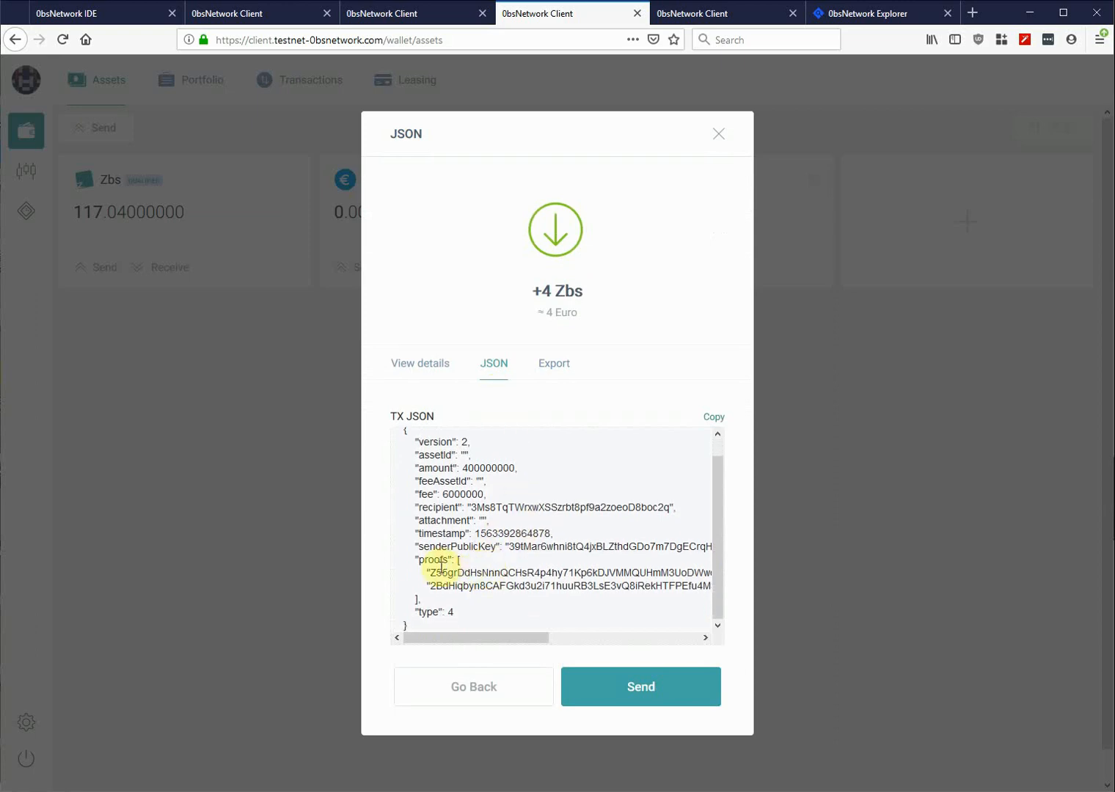
{"action": "left_click_drag", "start_coordinate": [426, 574], "coordinate": [622, 573]}
{"action": "left_click", "coordinate": [490, 585]}
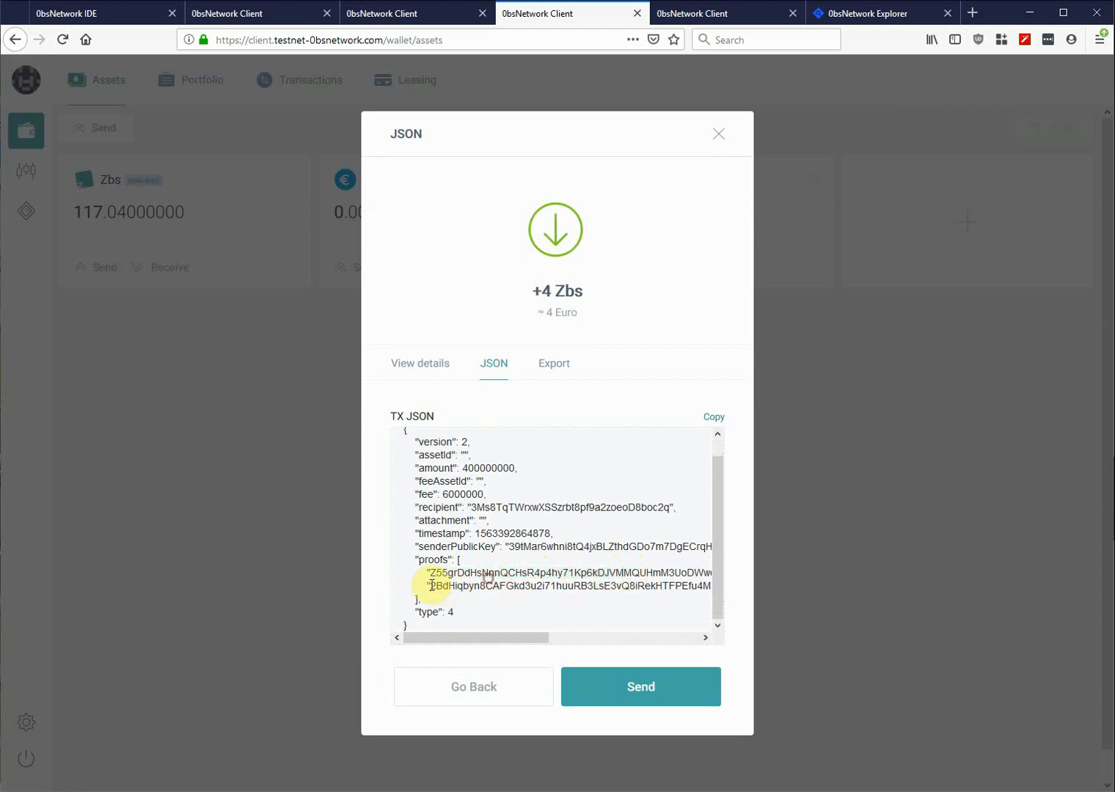
{"action": "left_click_drag", "start_coordinate": [427, 585], "coordinate": [707, 575]}
{"action": "left_click", "coordinate": [628, 585]}
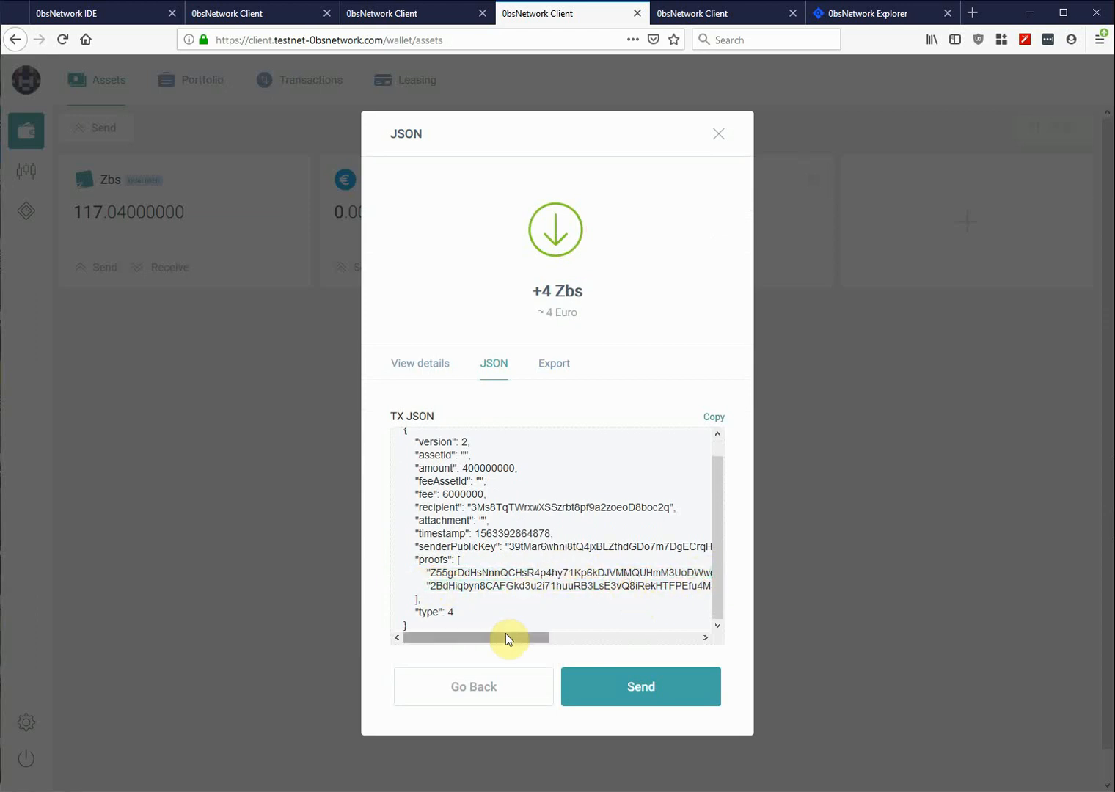
{"action": "left_click_drag", "start_coordinate": [505, 633], "coordinate": [467, 635]}
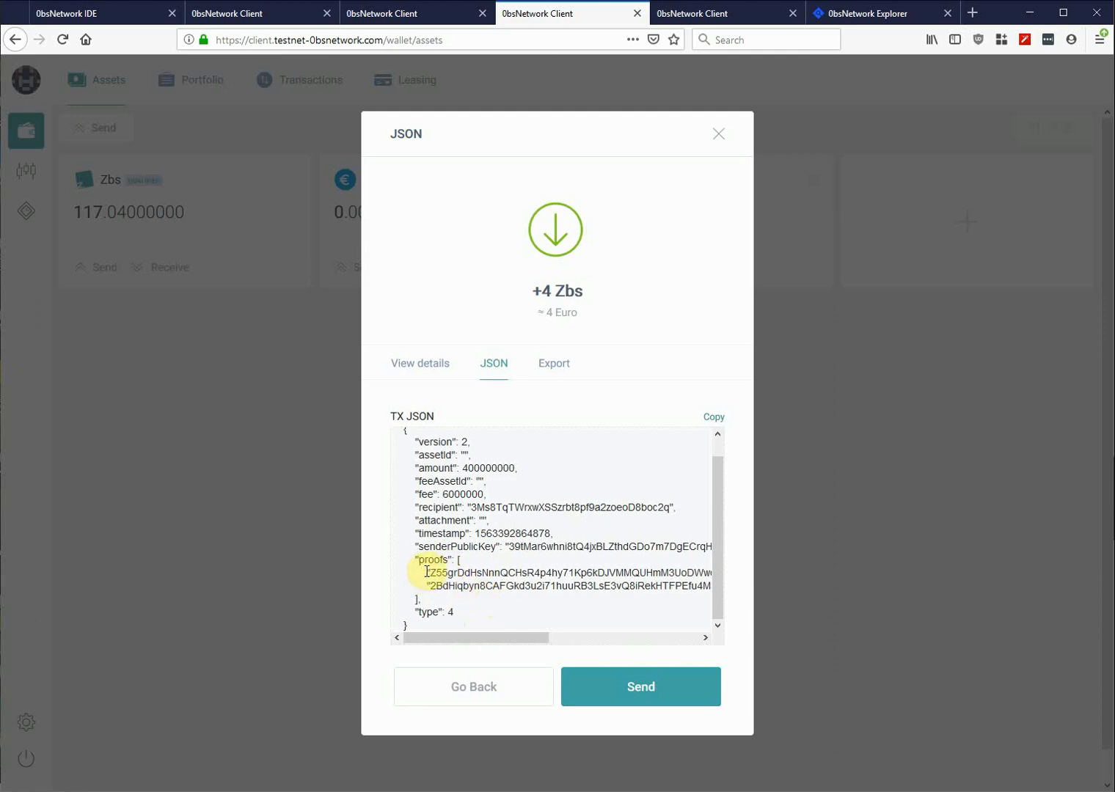
{"action": "left_click_drag", "start_coordinate": [427, 571], "coordinate": [581, 573]}
{"action": "left_click", "coordinate": [489, 545]}
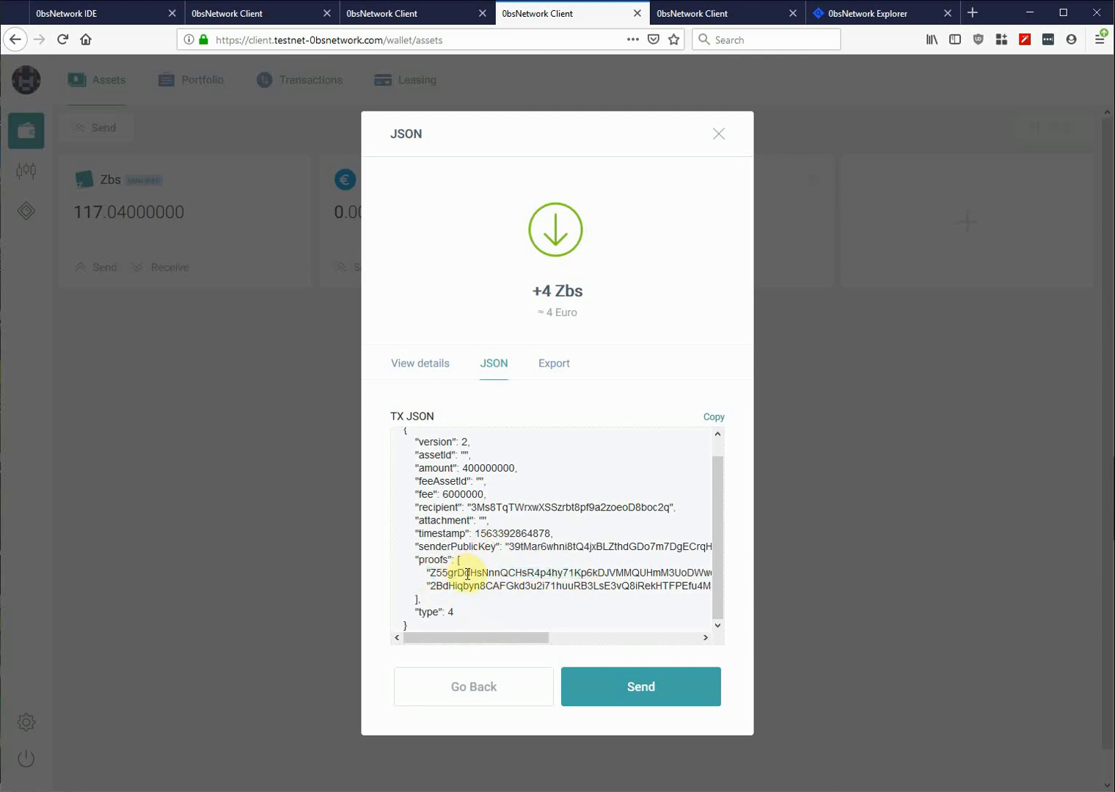
{"action": "triple_click", "coordinate": [467, 574]}
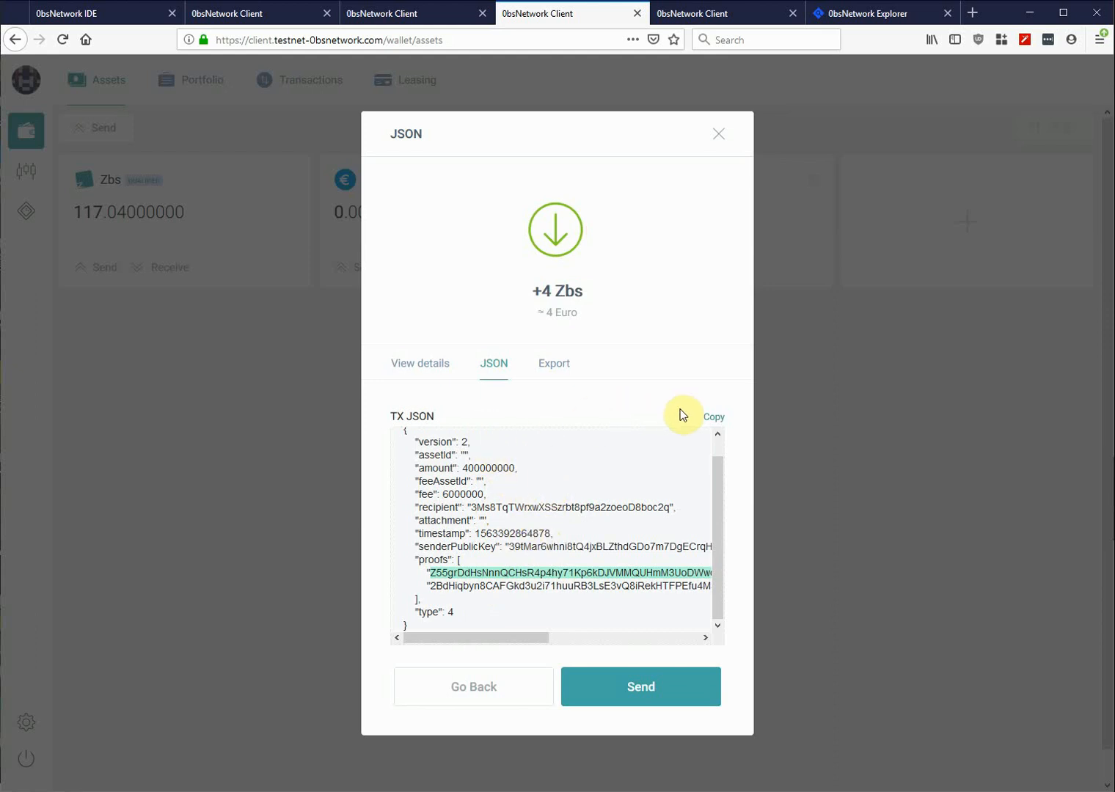
{"action": "left_click", "coordinate": [713, 421]}
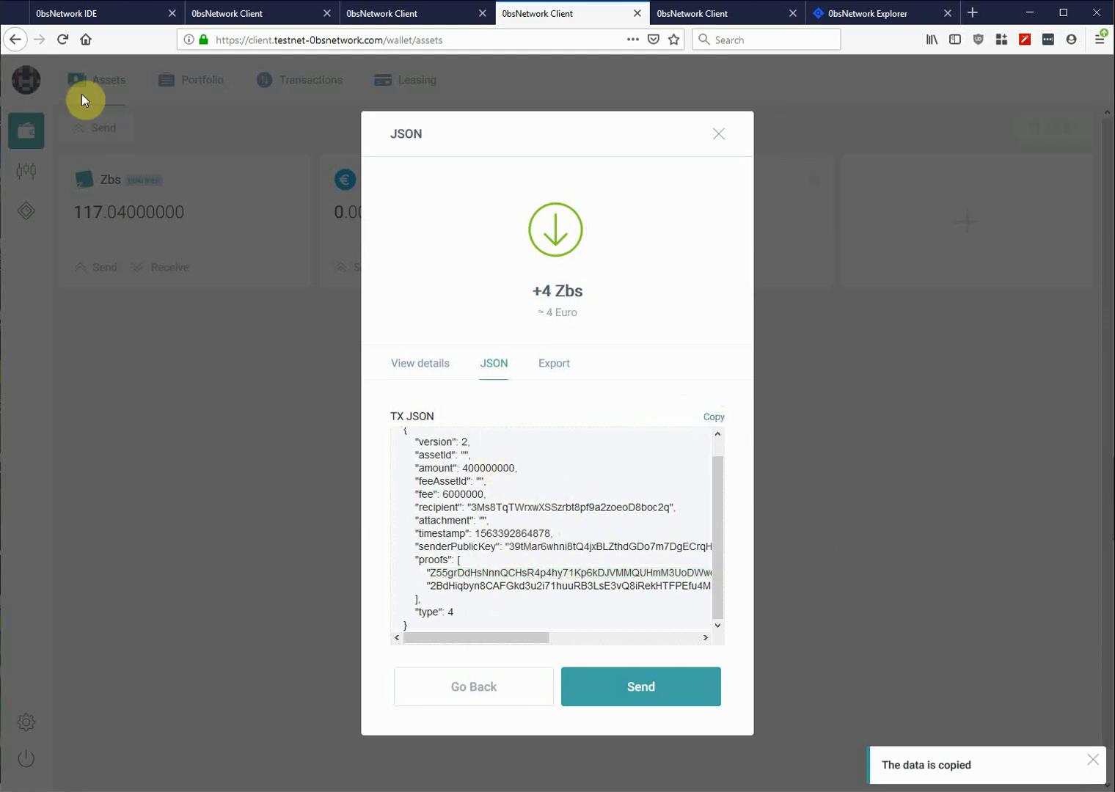
{"action": "left_click", "coordinate": [218, 16]}
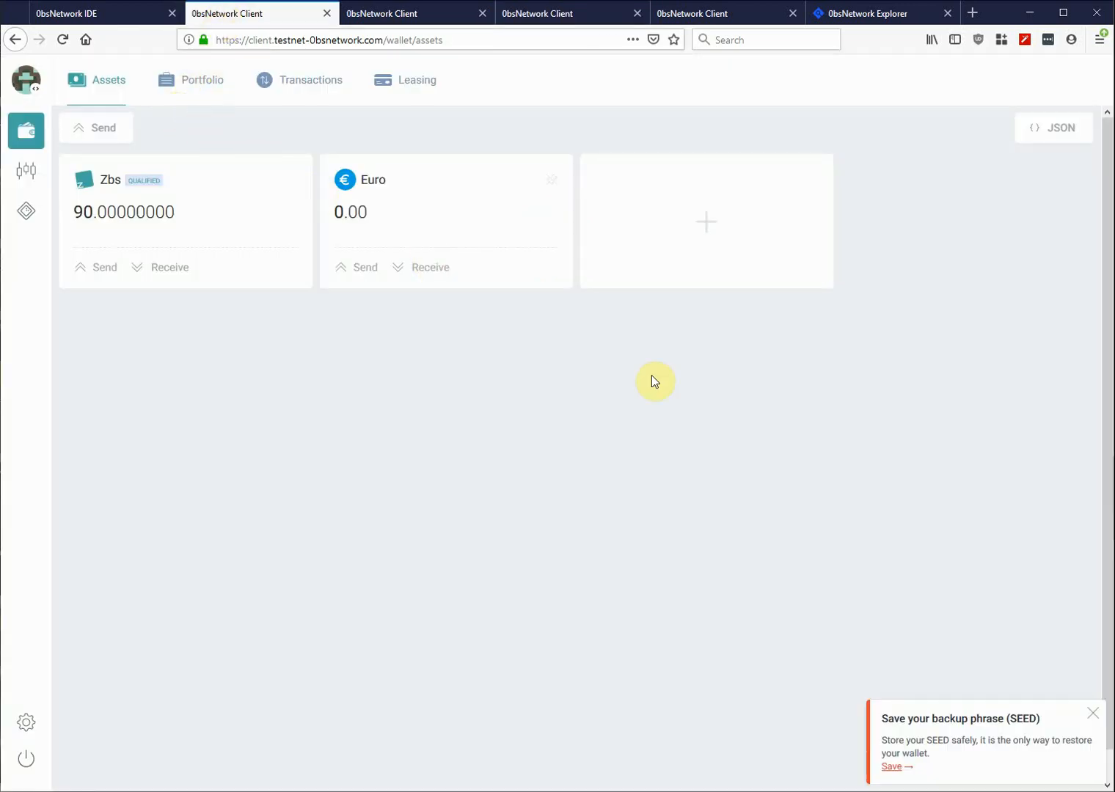
- Paste the two-proof JSON into the multisig wallet, then sign and send the 4 Zbs transfer
{"action": "left_click", "coordinate": [1057, 131]}
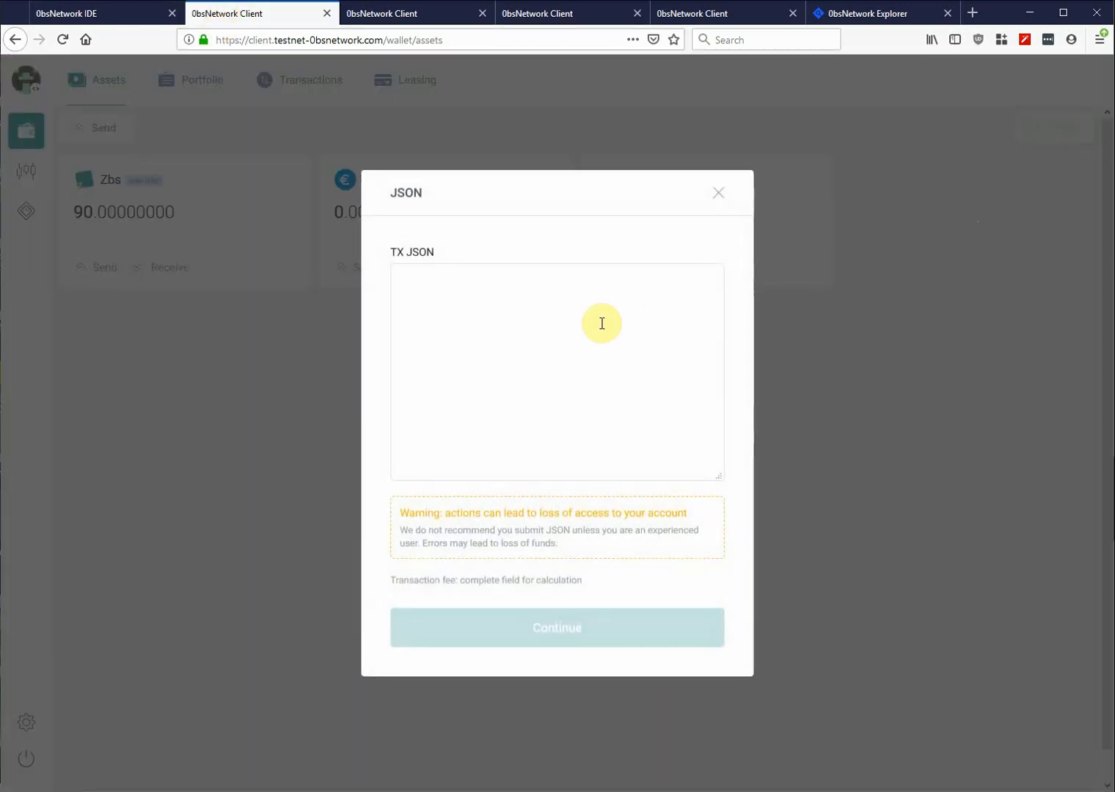
{"action": "left_click", "coordinate": [536, 320]}
{"action": "key", "text": "ctrl+v"}
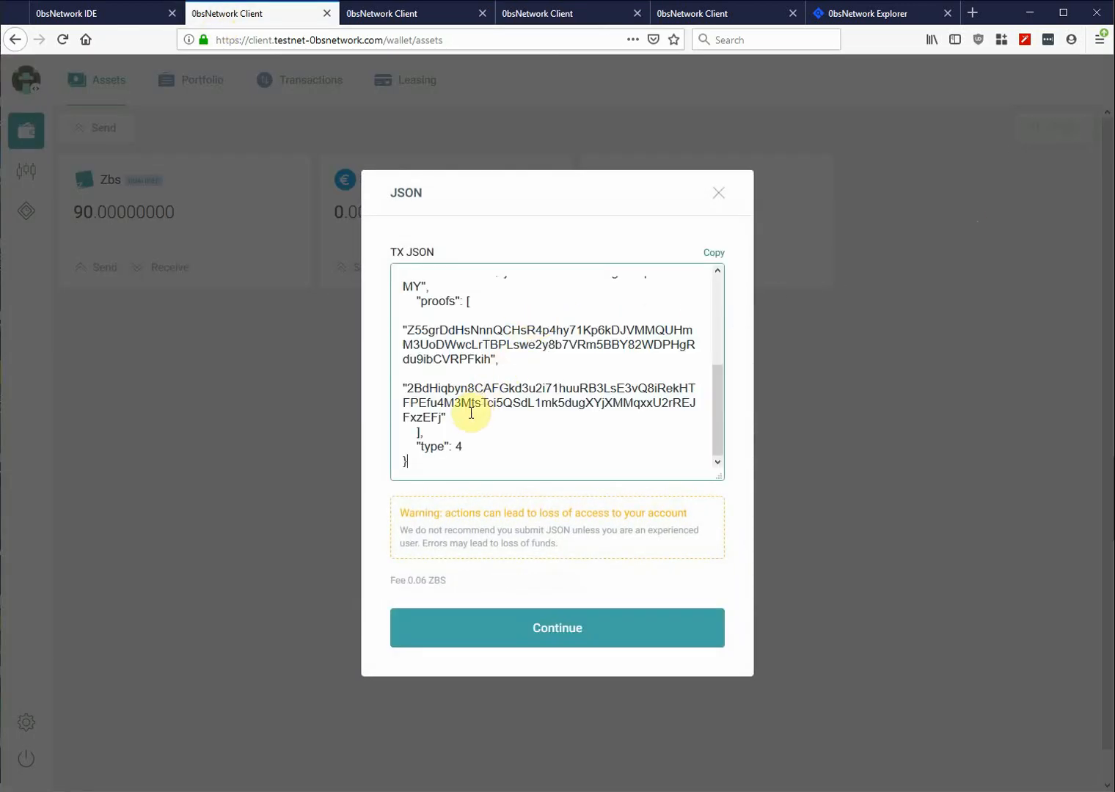
{"action": "scroll", "coordinate": [471, 413], "scroll_direction": "up", "scroll_amount": 4}
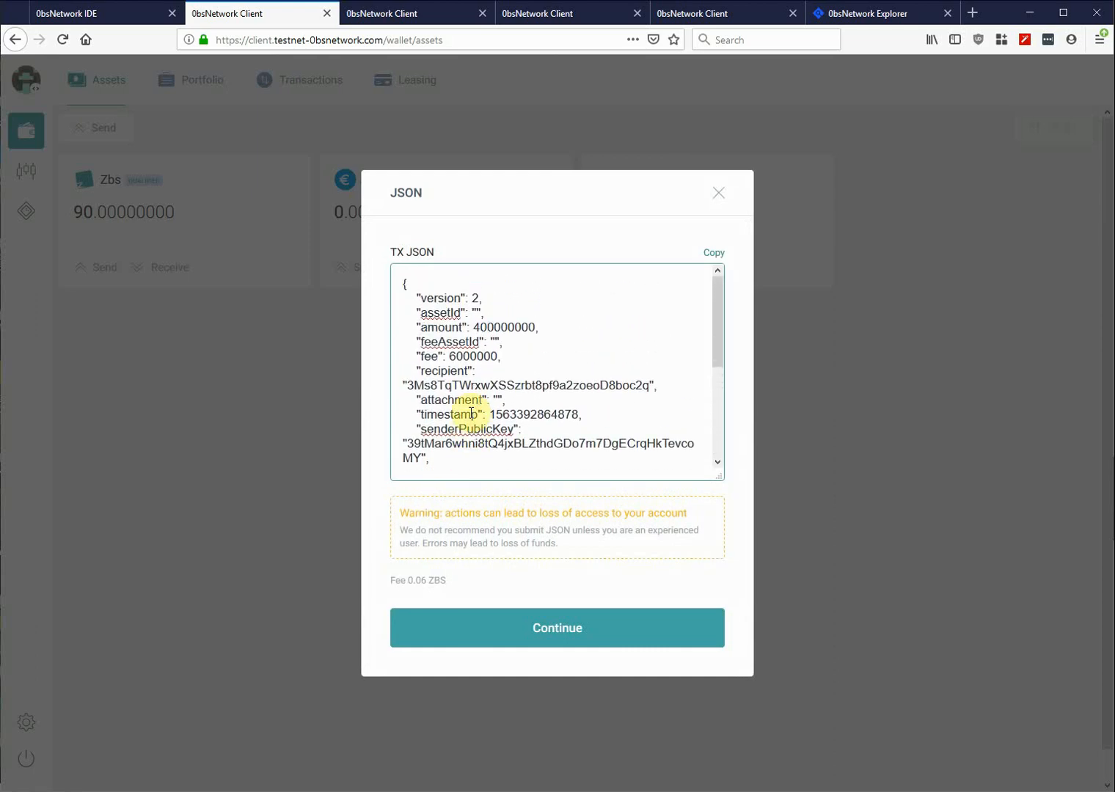
{"action": "scroll", "coordinate": [471, 413], "scroll_direction": "down", "scroll_amount": 3}
{"action": "scroll", "coordinate": [471, 413], "scroll_direction": "down", "scroll_amount": 2}
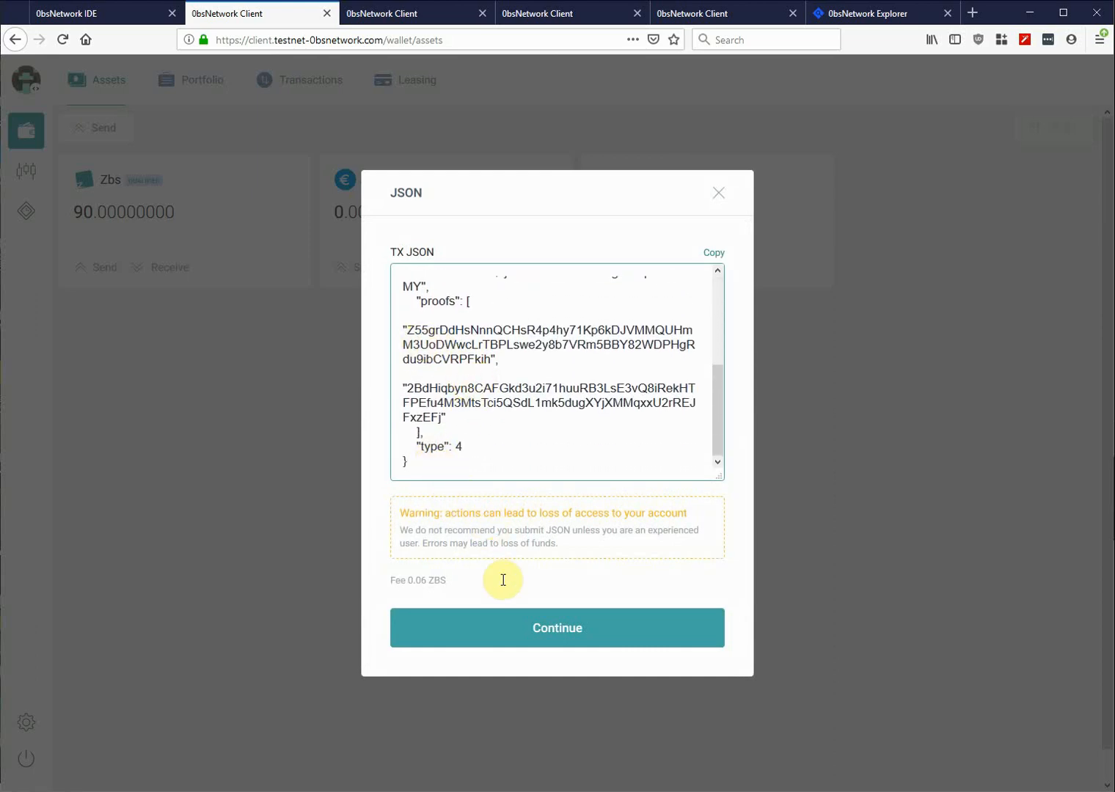
{"action": "left_click", "coordinate": [531, 636]}
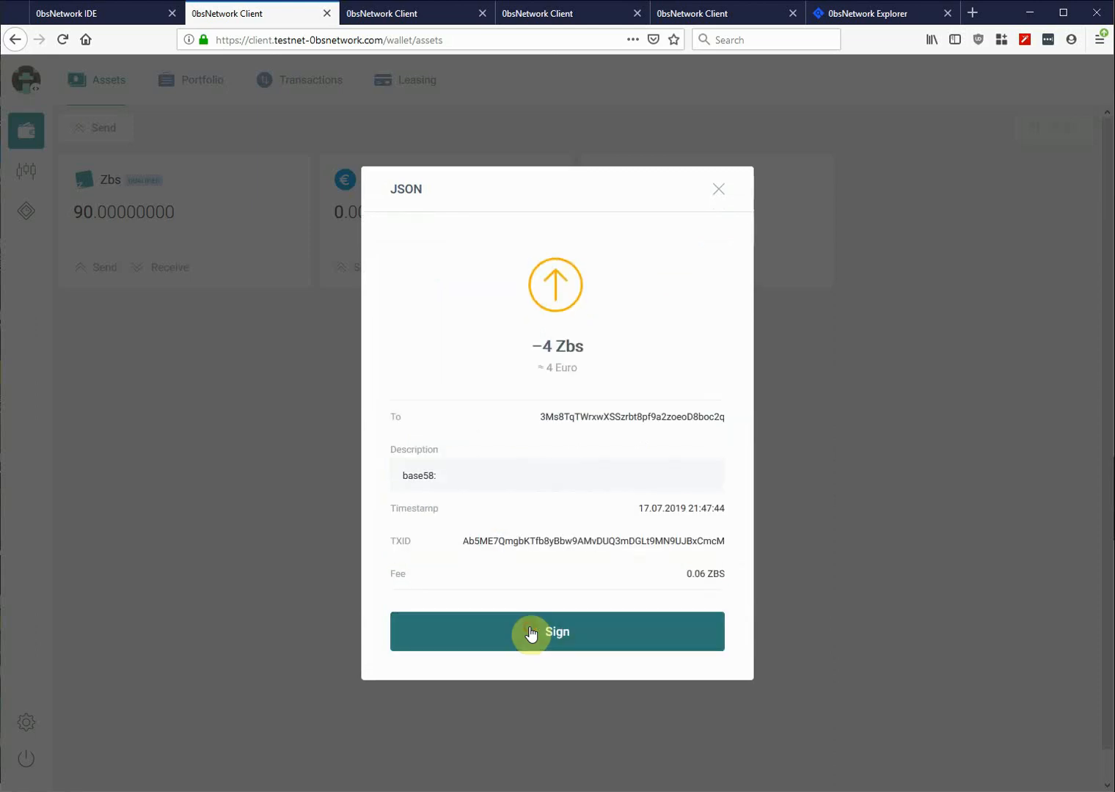
{"action": "left_click", "coordinate": [573, 637]}
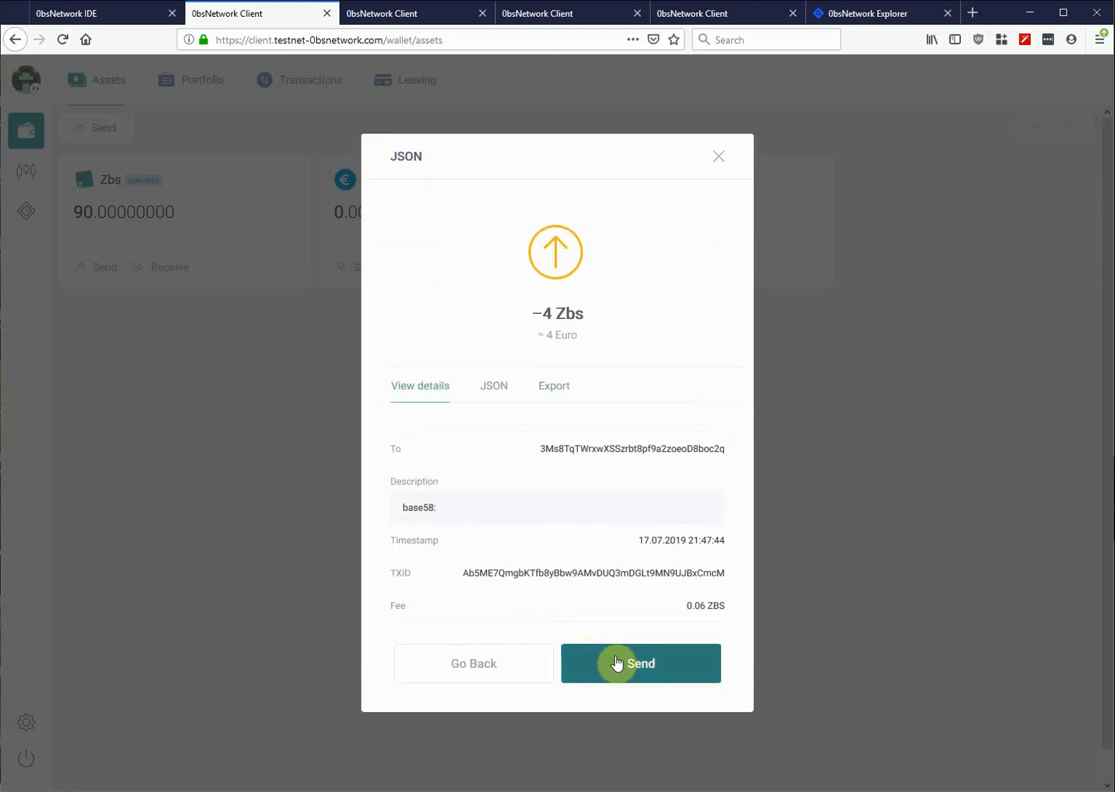
{"action": "left_click", "coordinate": [644, 668]}
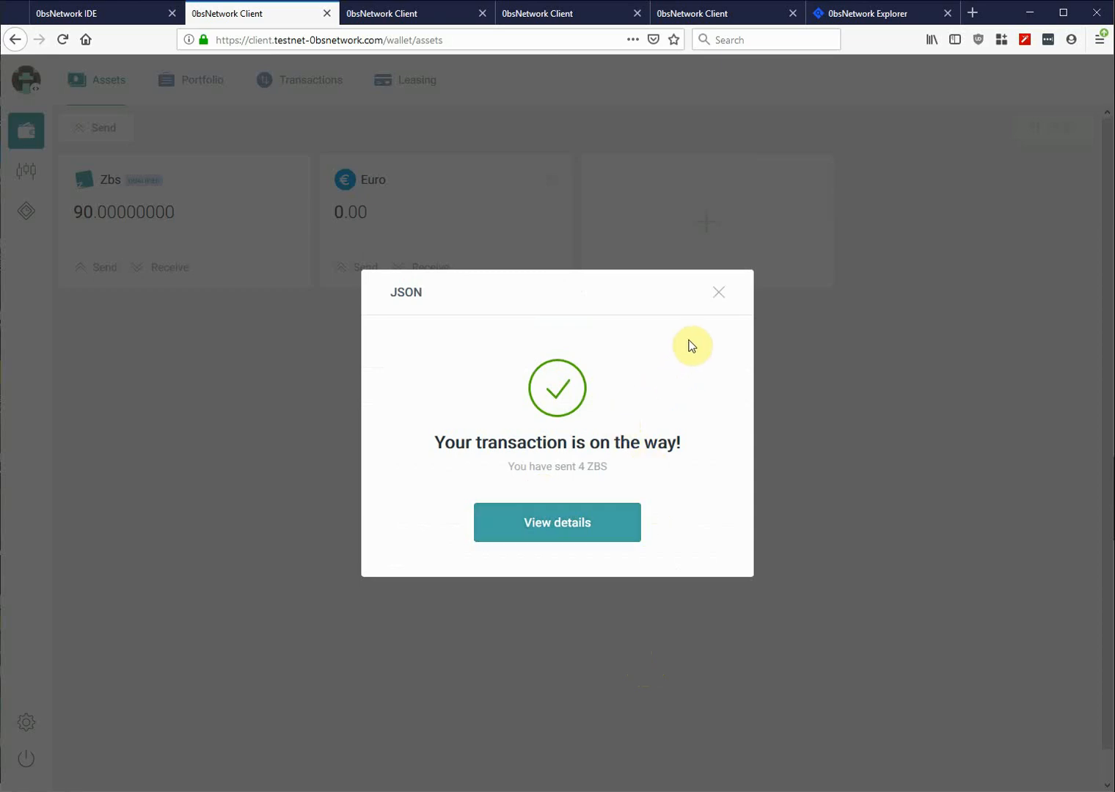
{"action": "left_click", "coordinate": [719, 292]}
{"action": "left_click", "coordinate": [561, 17]}
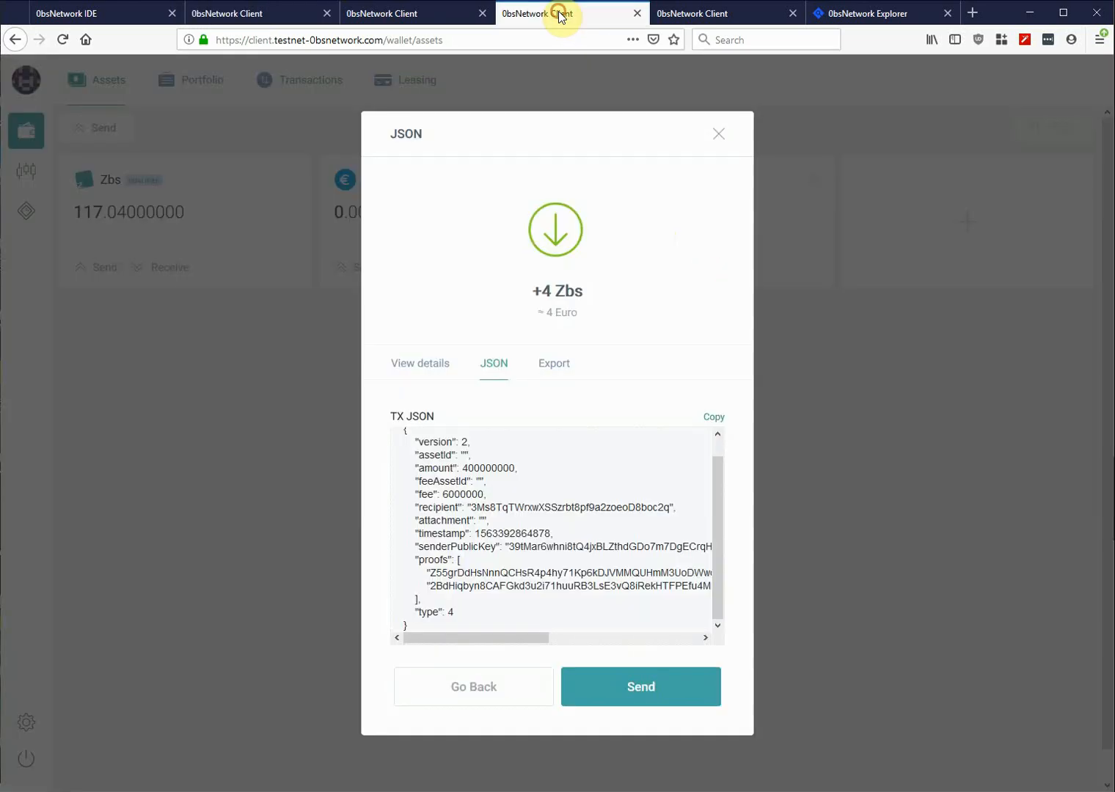
- Review the transaction history, the multisig account's address details, and its script in the IDE
{"action": "left_click", "coordinate": [716, 134]}
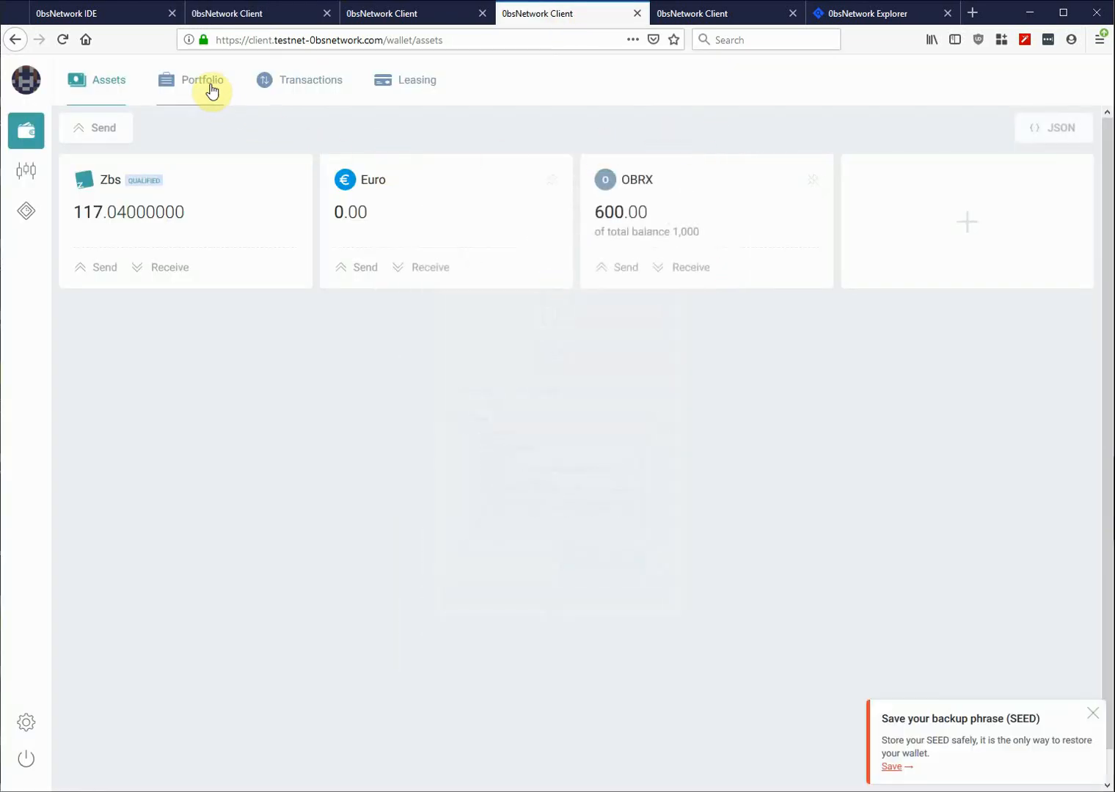
{"action": "left_click", "coordinate": [322, 84]}
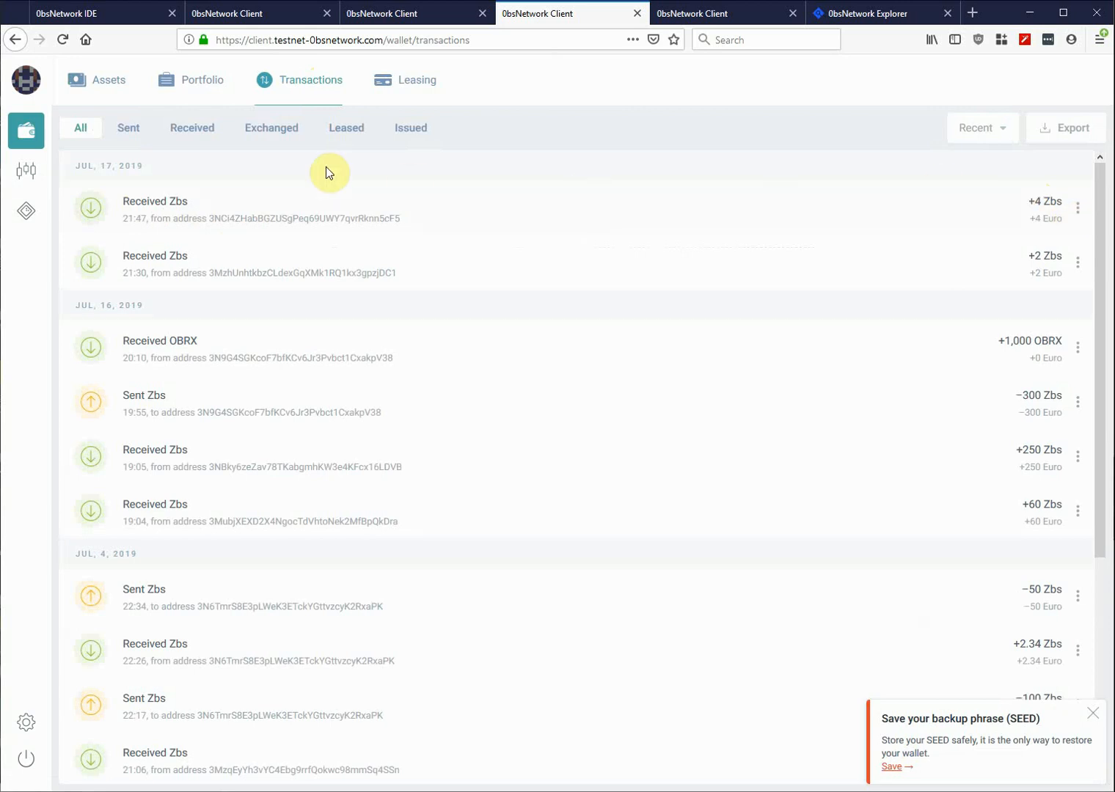
{"action": "left_click", "coordinate": [224, 16]}
{"action": "left_click", "coordinate": [28, 84]}
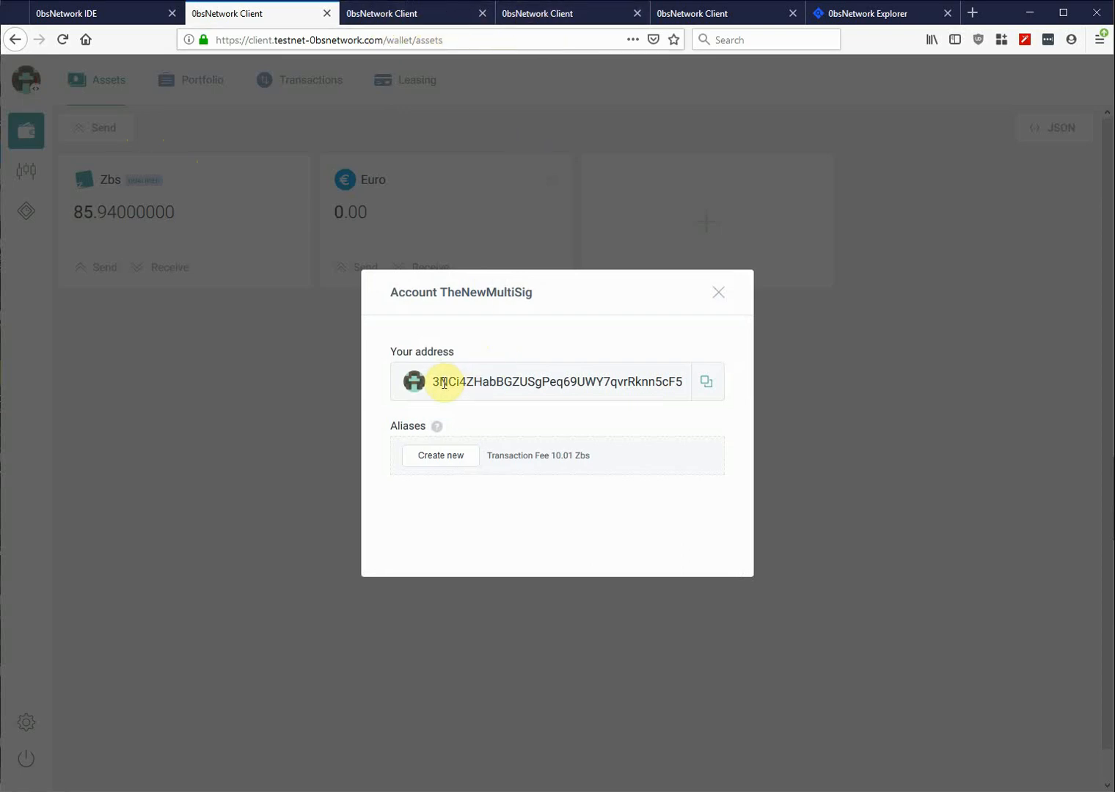
{"action": "left_click", "coordinate": [530, 15]}
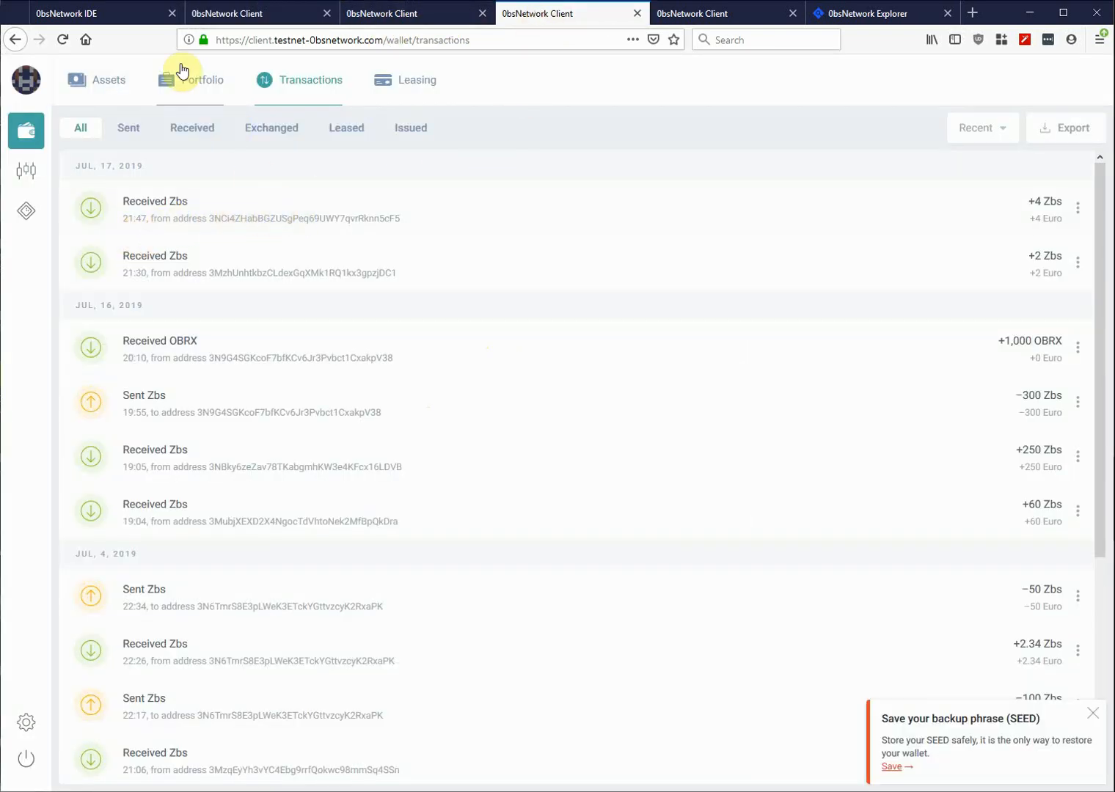
{"action": "left_click", "coordinate": [82, 12]}
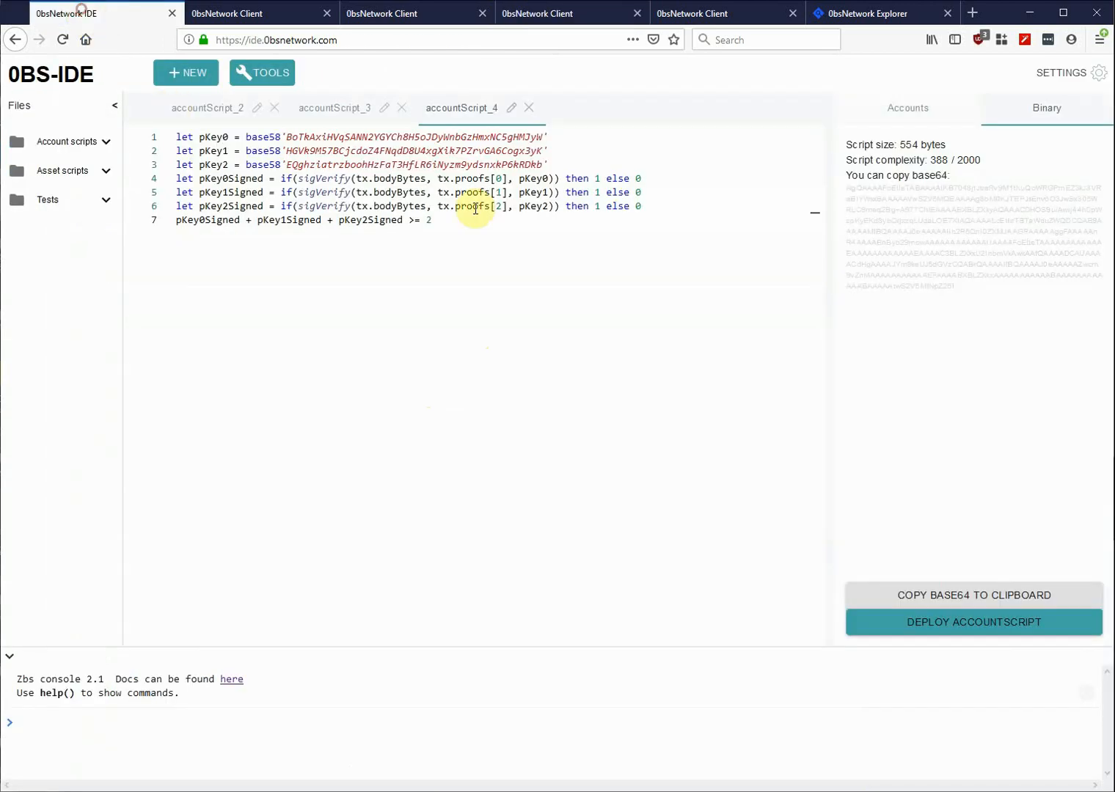
{"action": "left_click", "coordinate": [277, 14]}
{"action": "left_click", "coordinate": [718, 292]}
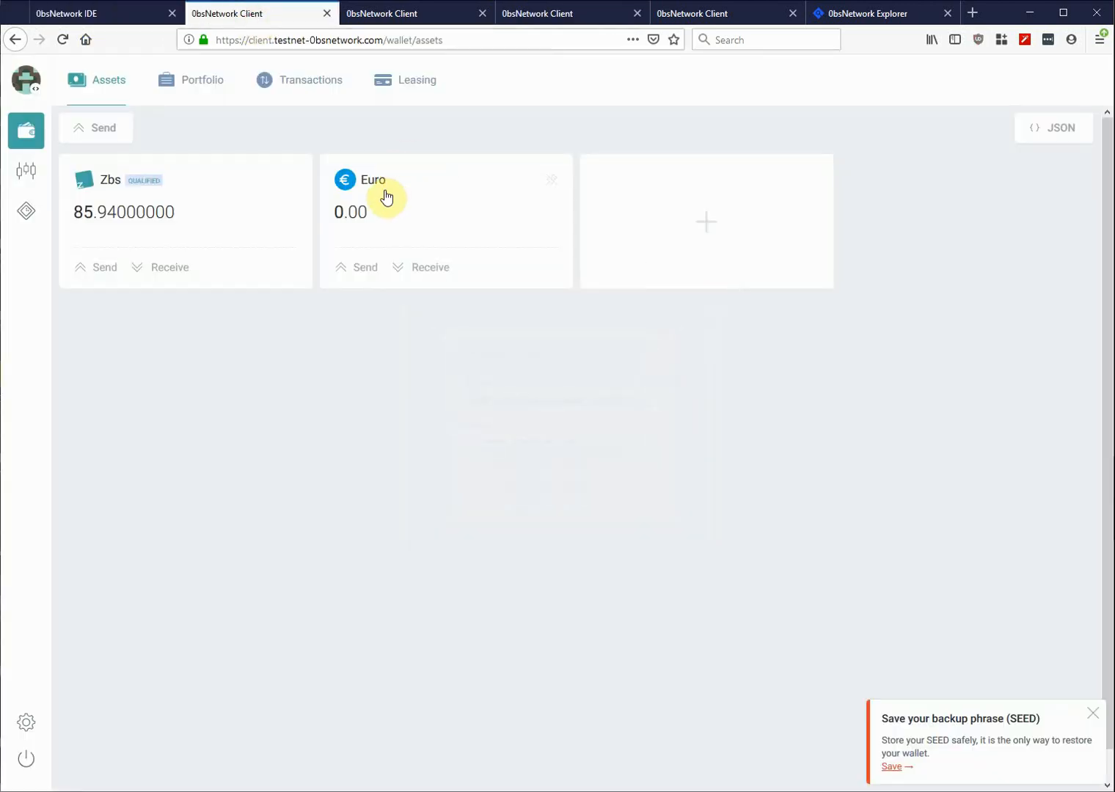
- Compare balances across the third, fourth, fifth and multisig wallets, ending on Signing Three's address details
{"action": "left_click", "coordinate": [422, 17]}
{"action": "left_click", "coordinate": [547, 14]}
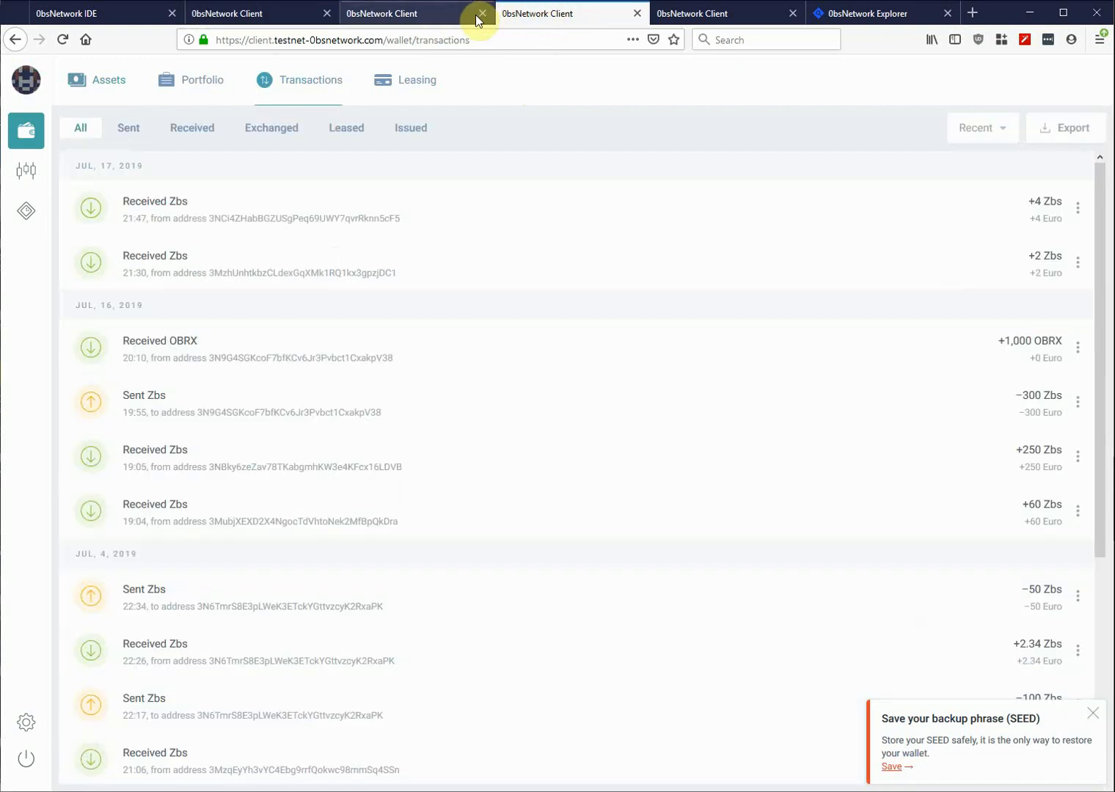
{"action": "left_click", "coordinate": [110, 78]}
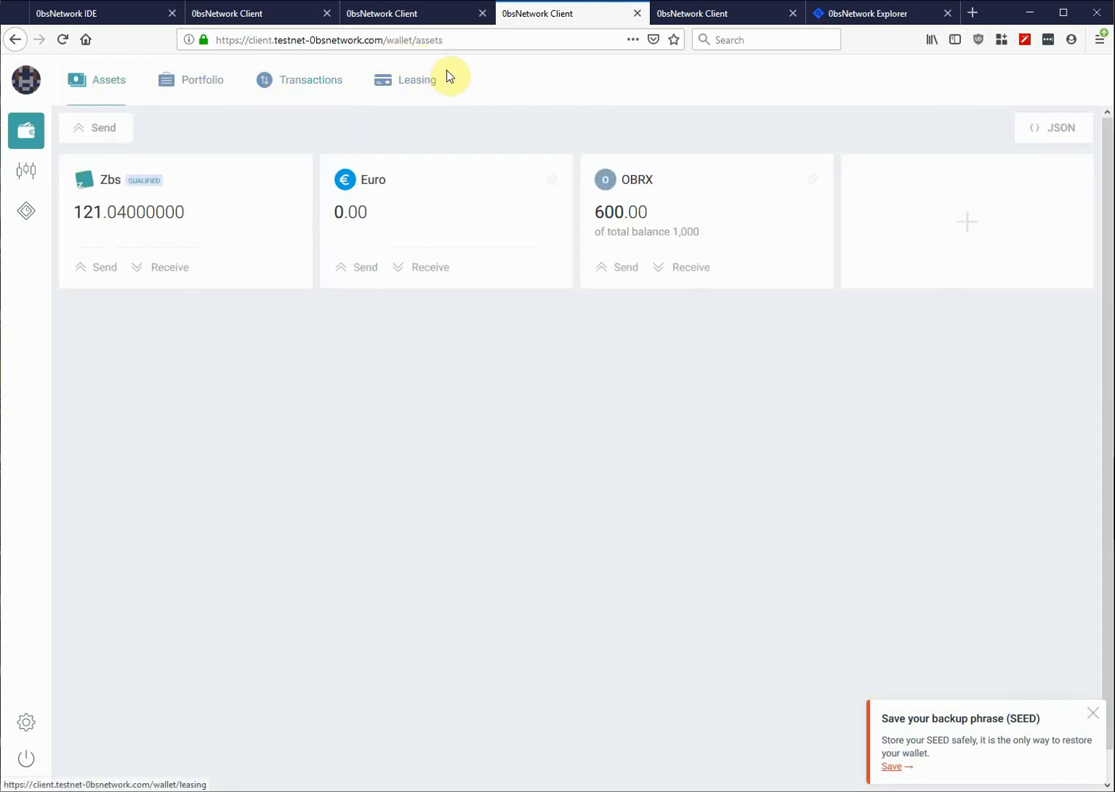
{"action": "left_click", "coordinate": [415, 13]}
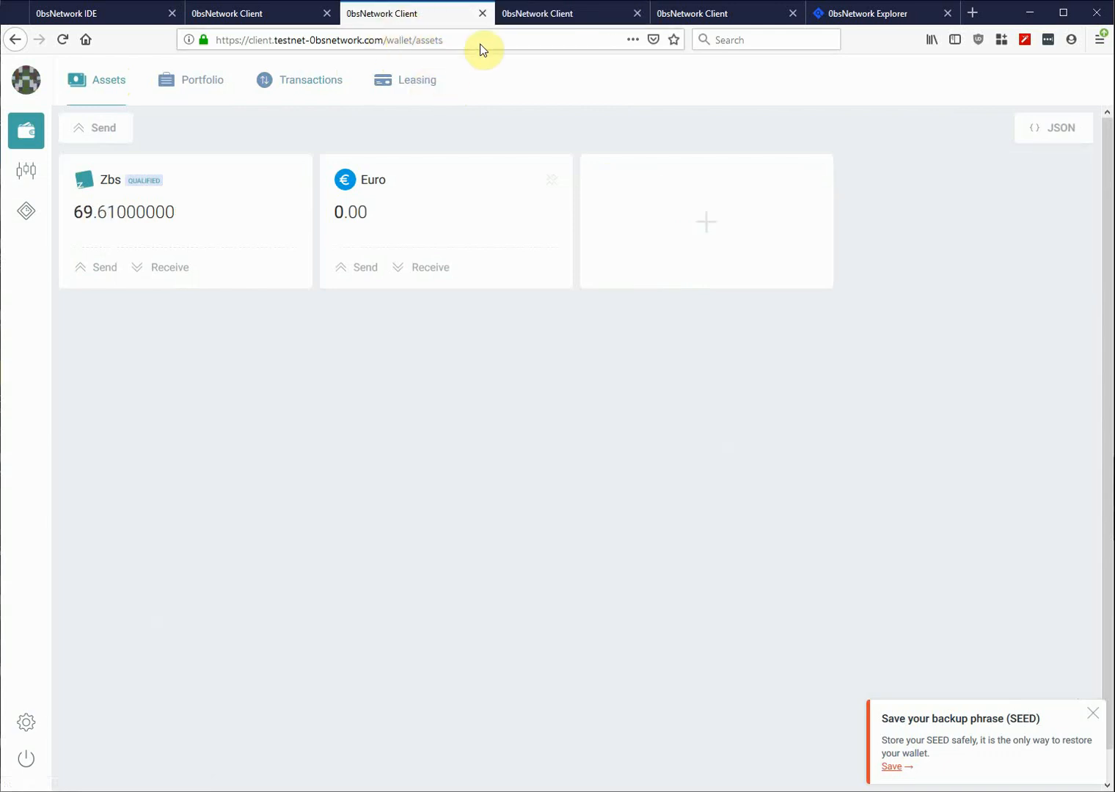
{"action": "left_click", "coordinate": [557, 17]}
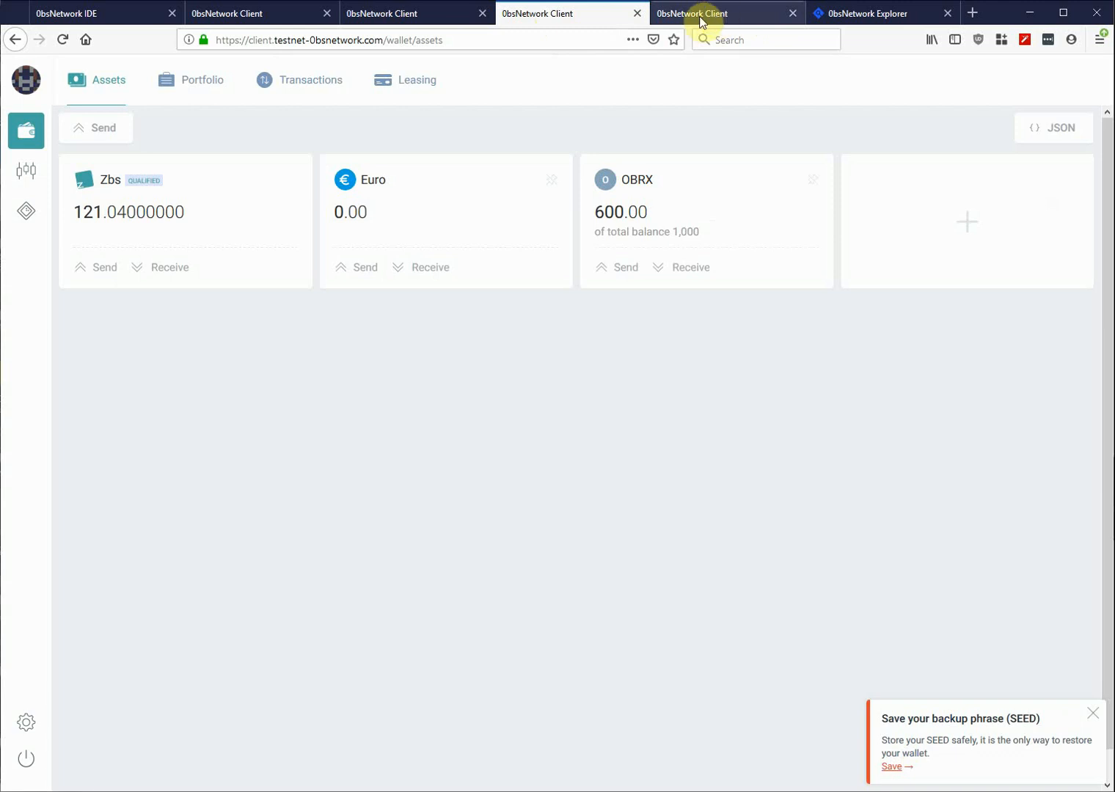
{"action": "left_click", "coordinate": [408, 16]}
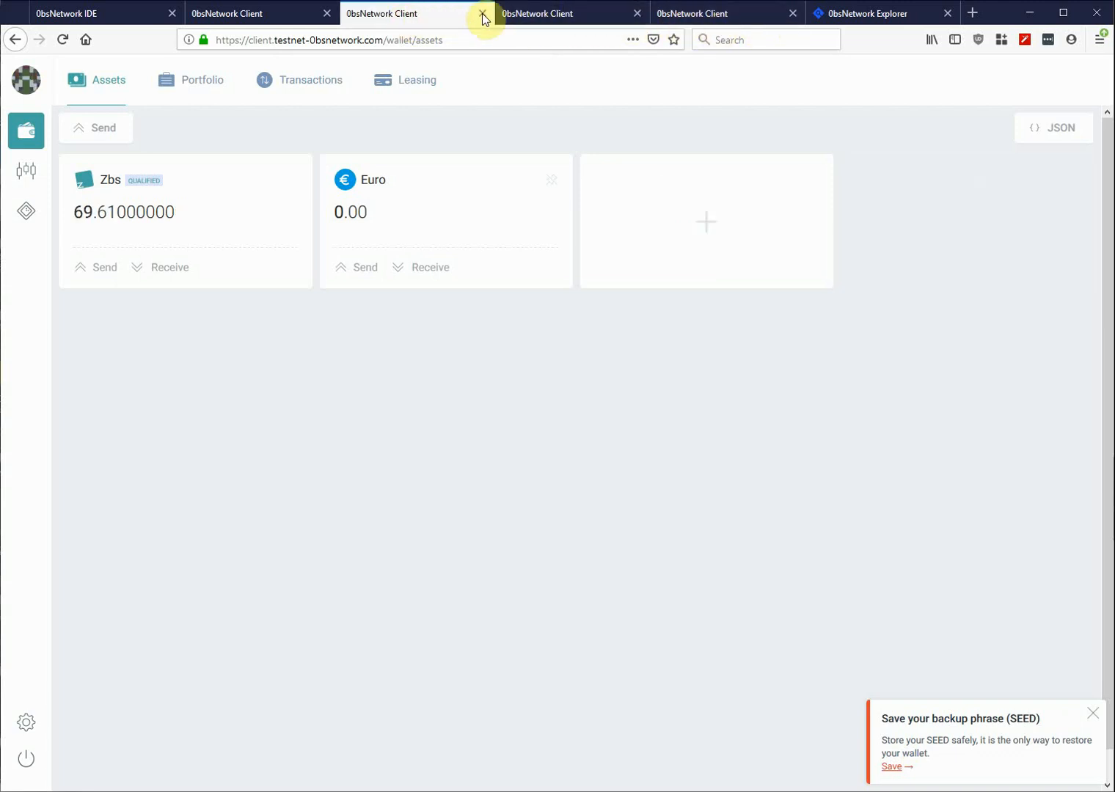
{"action": "left_click", "coordinate": [704, 17]}
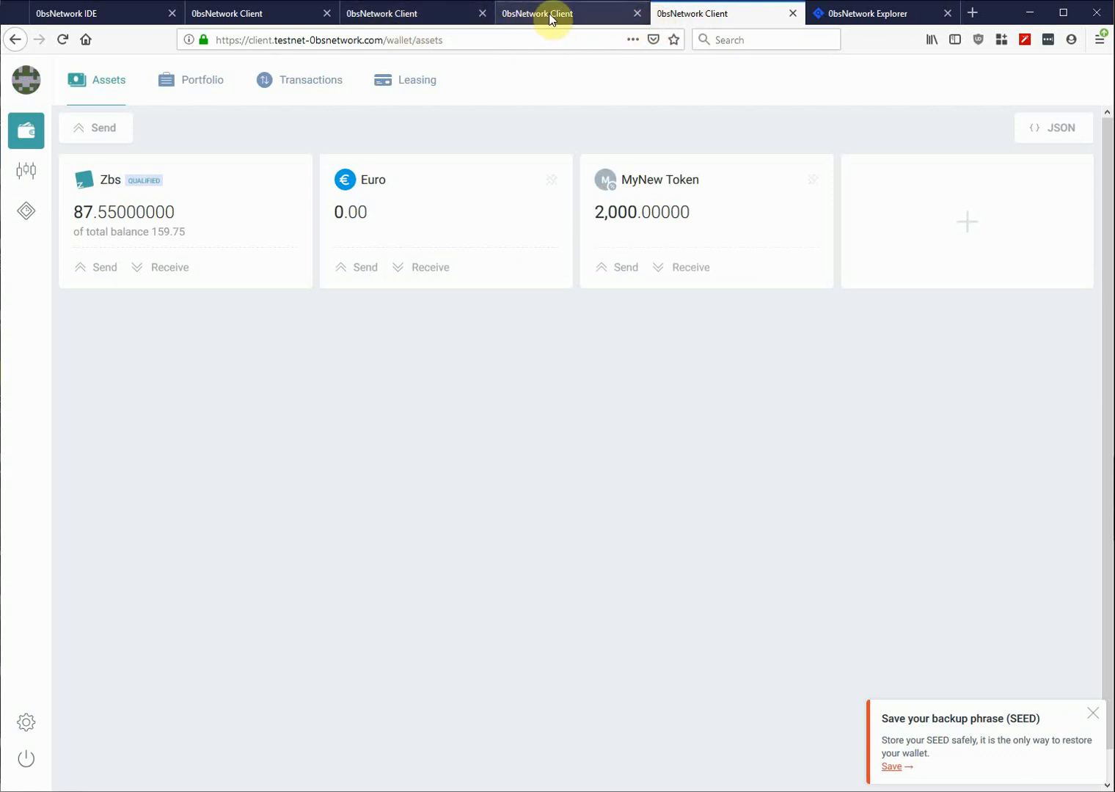
{"action": "left_click", "coordinate": [553, 18]}
{"action": "left_click", "coordinate": [699, 24]}
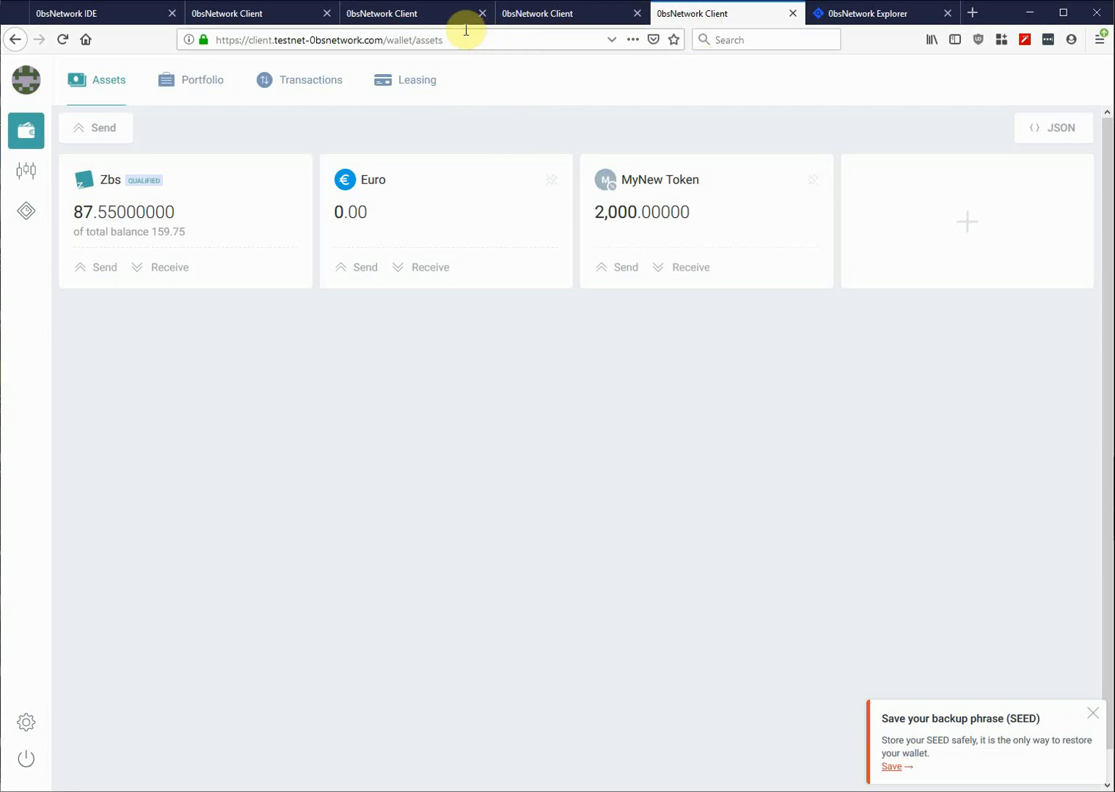
{"action": "left_click", "coordinate": [541, 14]}
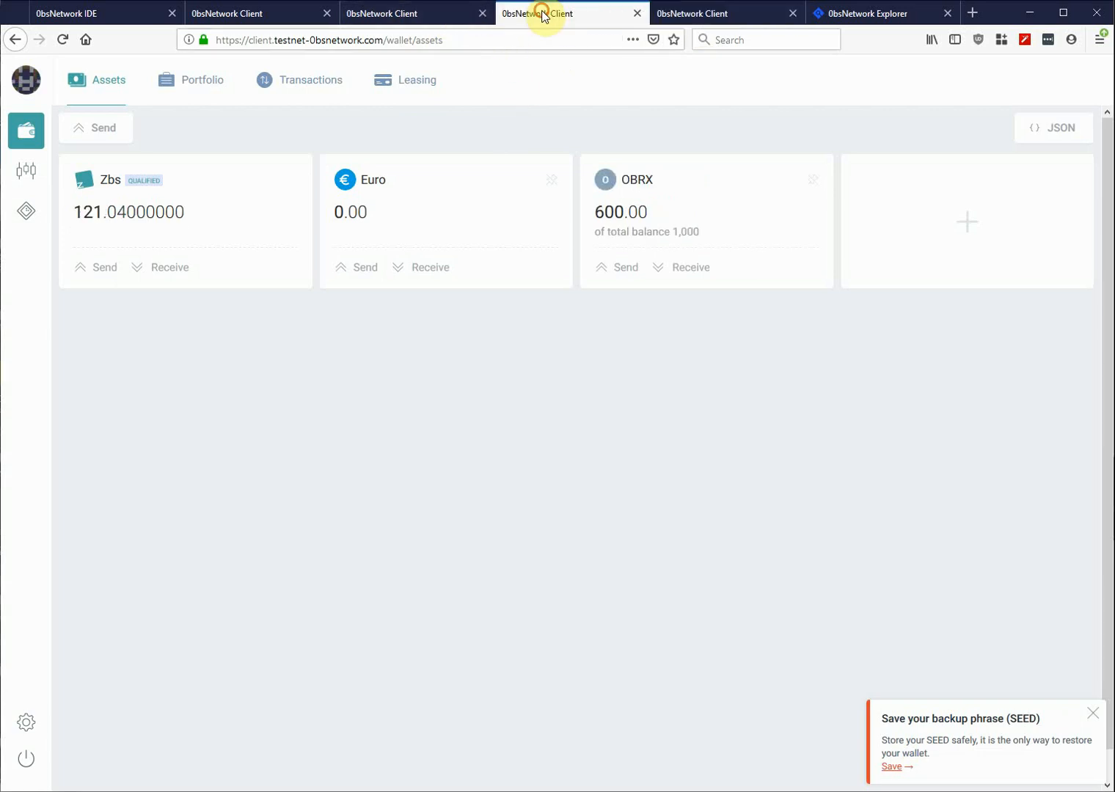
{"action": "left_click", "coordinate": [423, 14]}
{"action": "left_click", "coordinate": [585, 13]}
{"action": "left_click", "coordinate": [703, 14]}
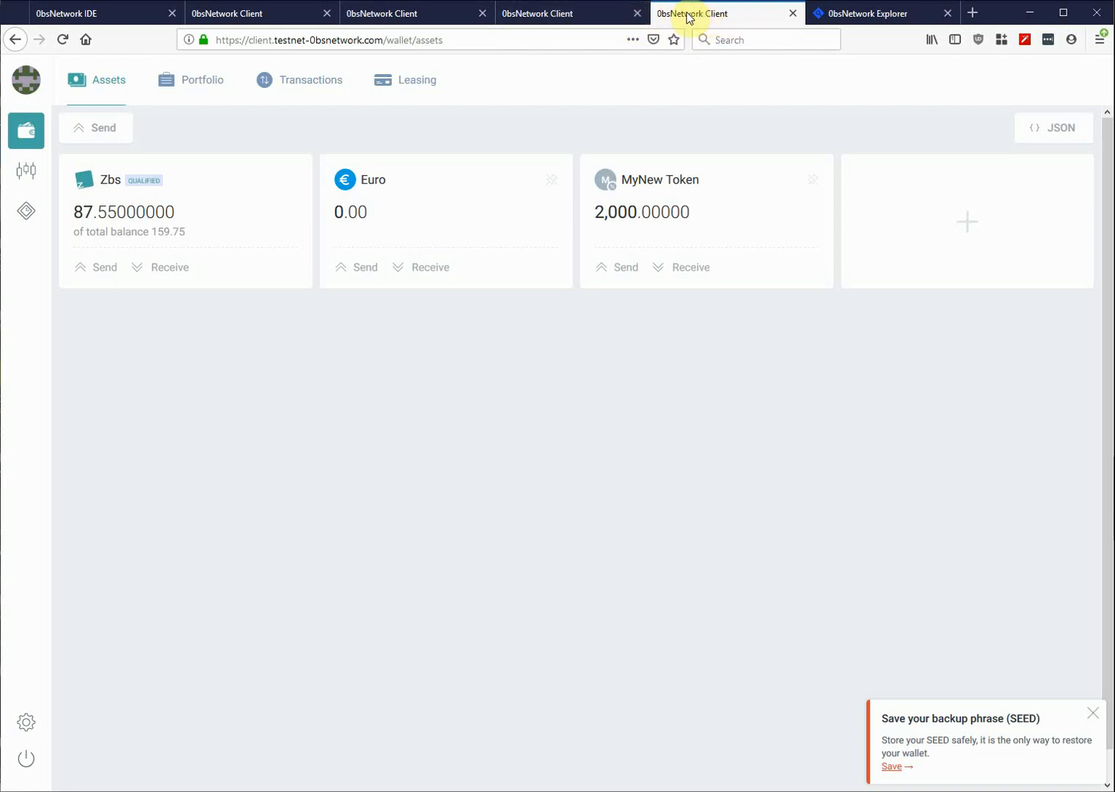
{"action": "left_click", "coordinate": [539, 20]}
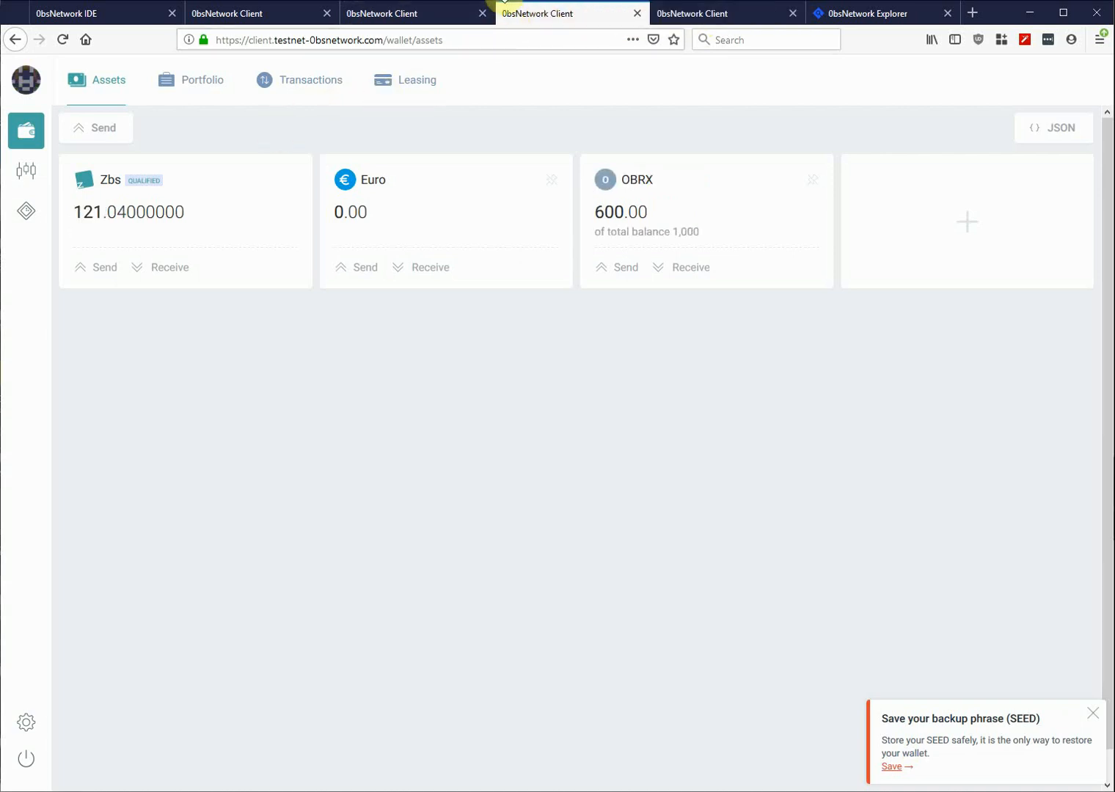
{"action": "left_click", "coordinate": [416, 12]}
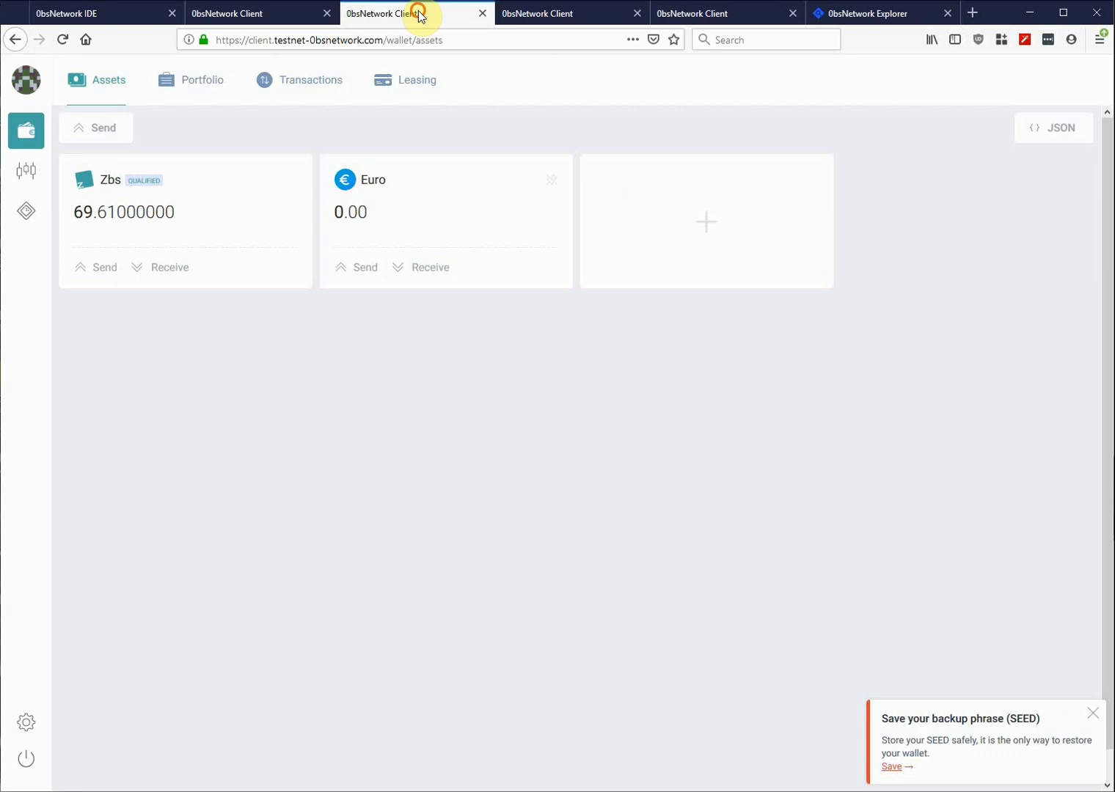
{"action": "left_click", "coordinate": [245, 16]}
{"action": "left_click", "coordinate": [700, 14]}
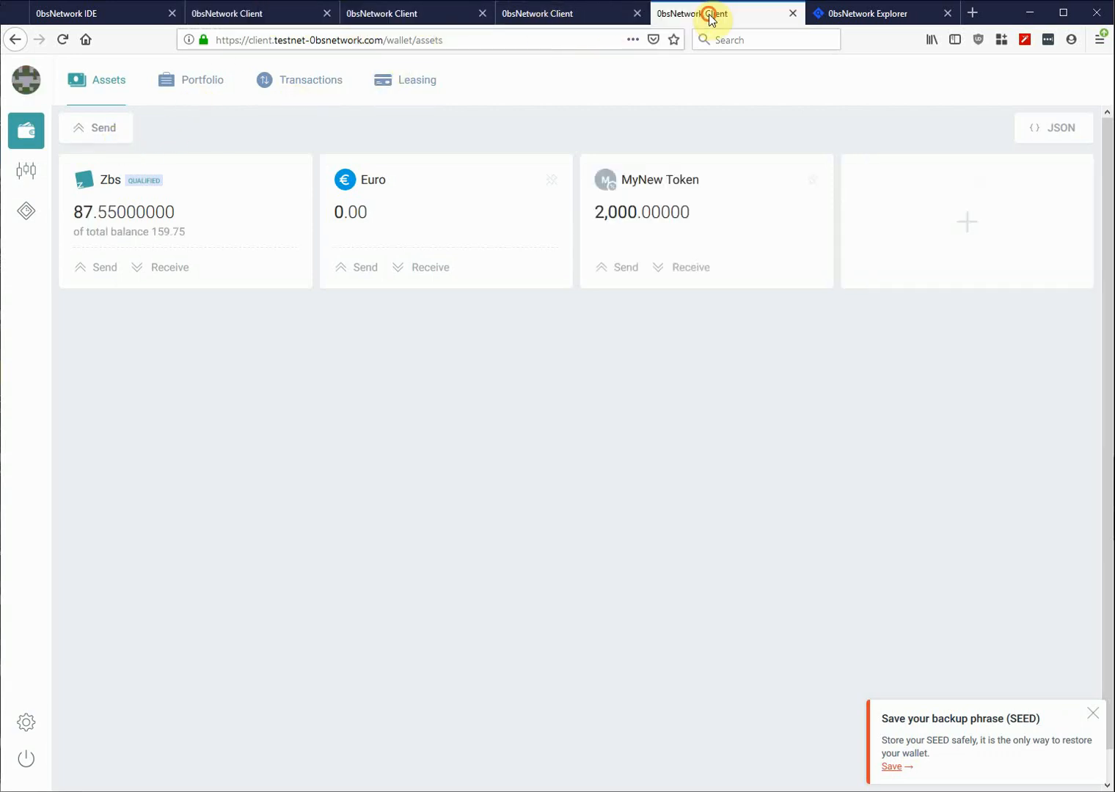
{"action": "left_click", "coordinate": [27, 79]}
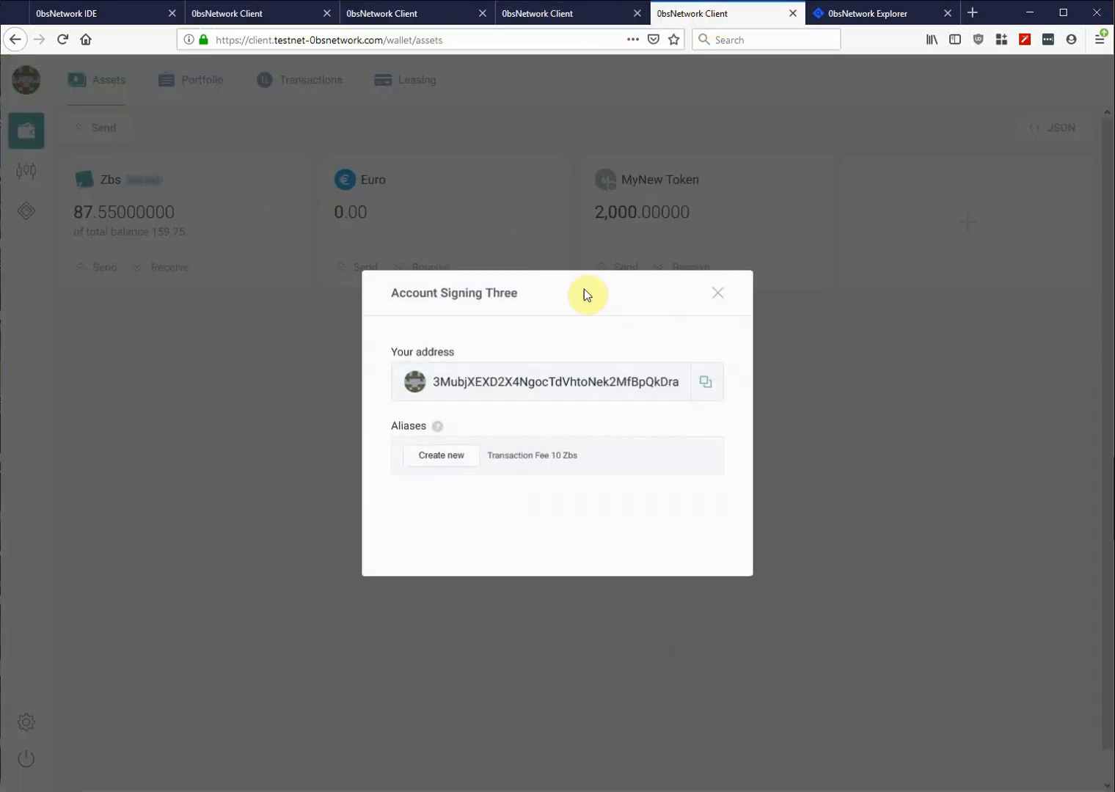
- Copy Account Signing Three's address and go to the 85.94 Zbs wallet
{"action": "left_click", "coordinate": [705, 385]}
{"action": "left_click", "coordinate": [718, 292]}
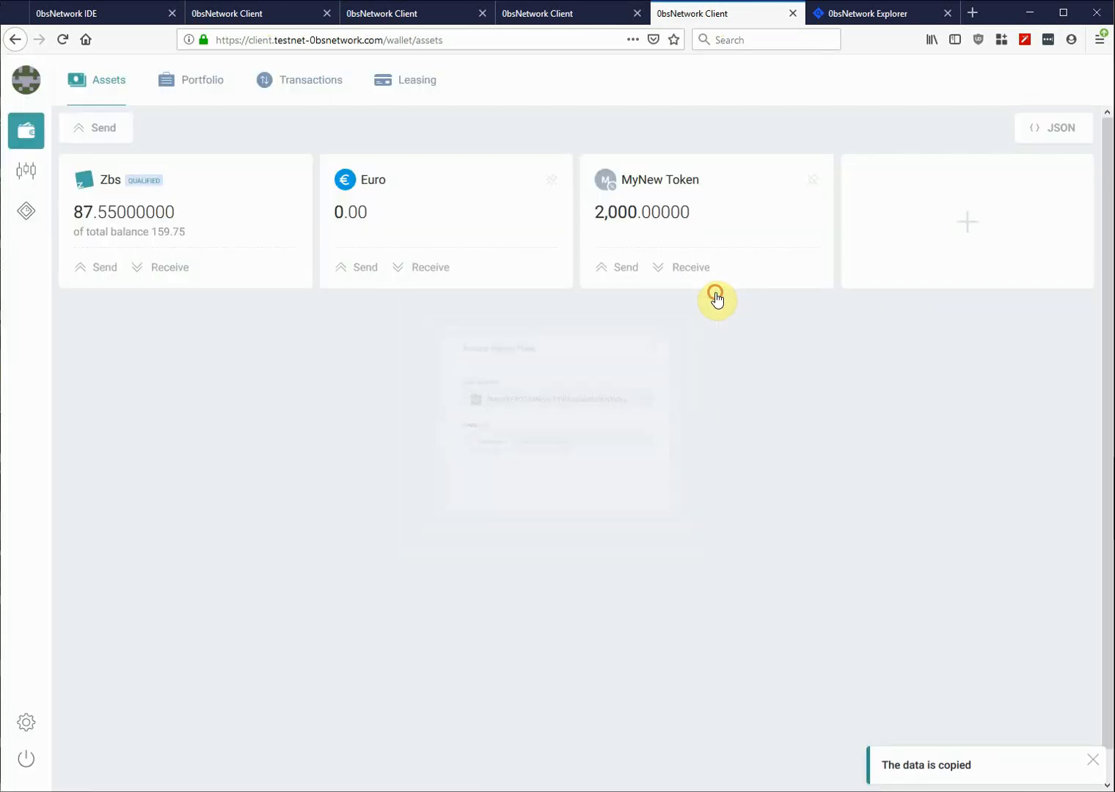
{"action": "left_click", "coordinate": [239, 13]}
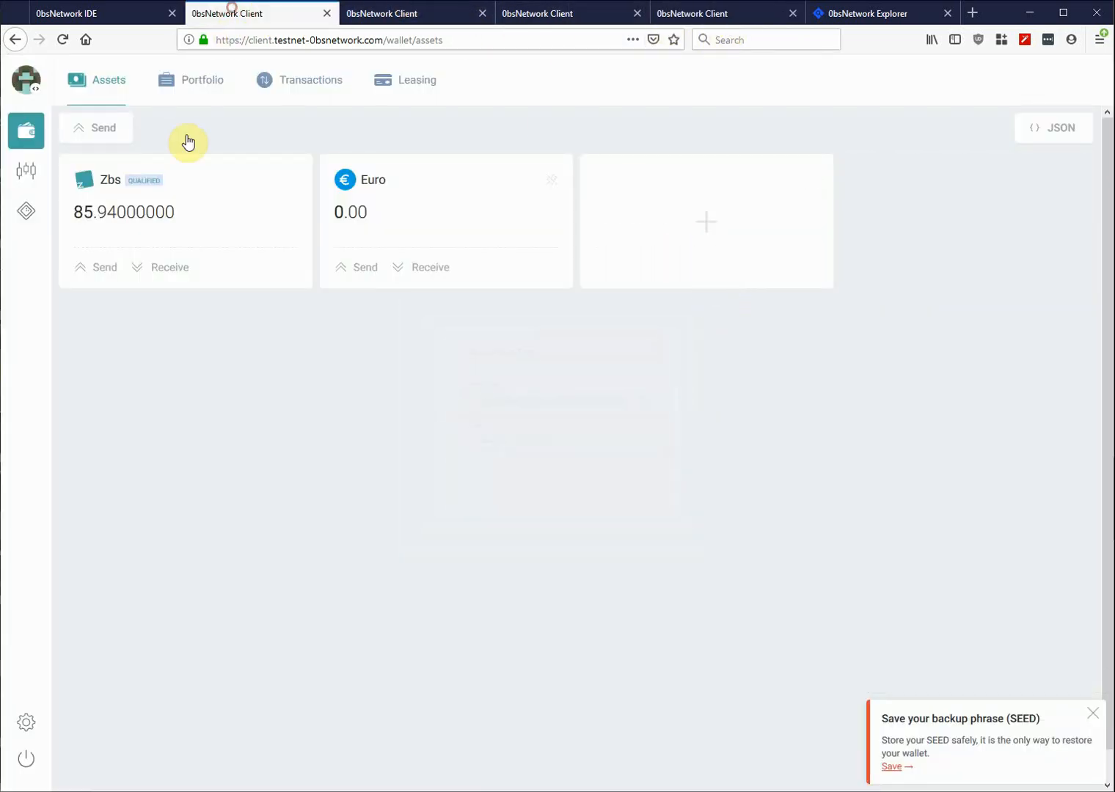
- Prepare a 5.2458 Zbs transfer to that address and copy its JSON without sending
{"action": "left_click", "coordinate": [91, 127]}
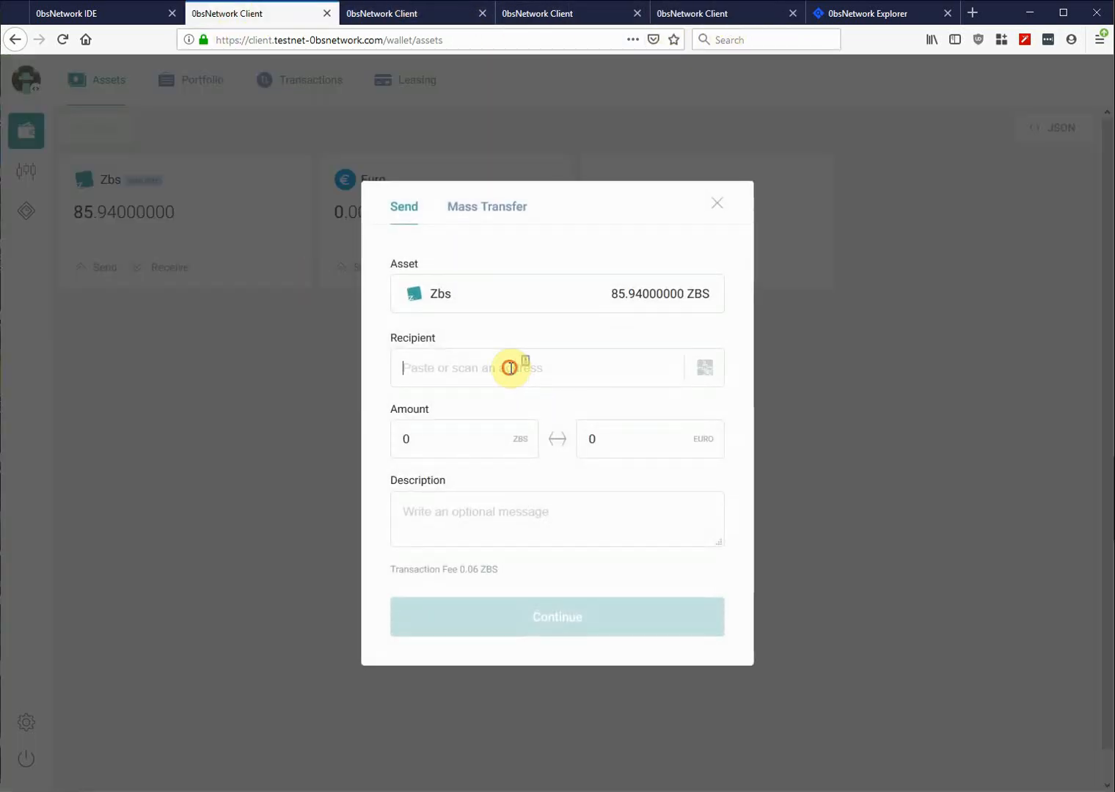
{"action": "left_click", "coordinate": [510, 367]}
{"action": "type", "text": "3MubjXEXD2X4NgocTdVhtoNek2MfBpQkDra"}
{"action": "left_click", "coordinate": [442, 440]}
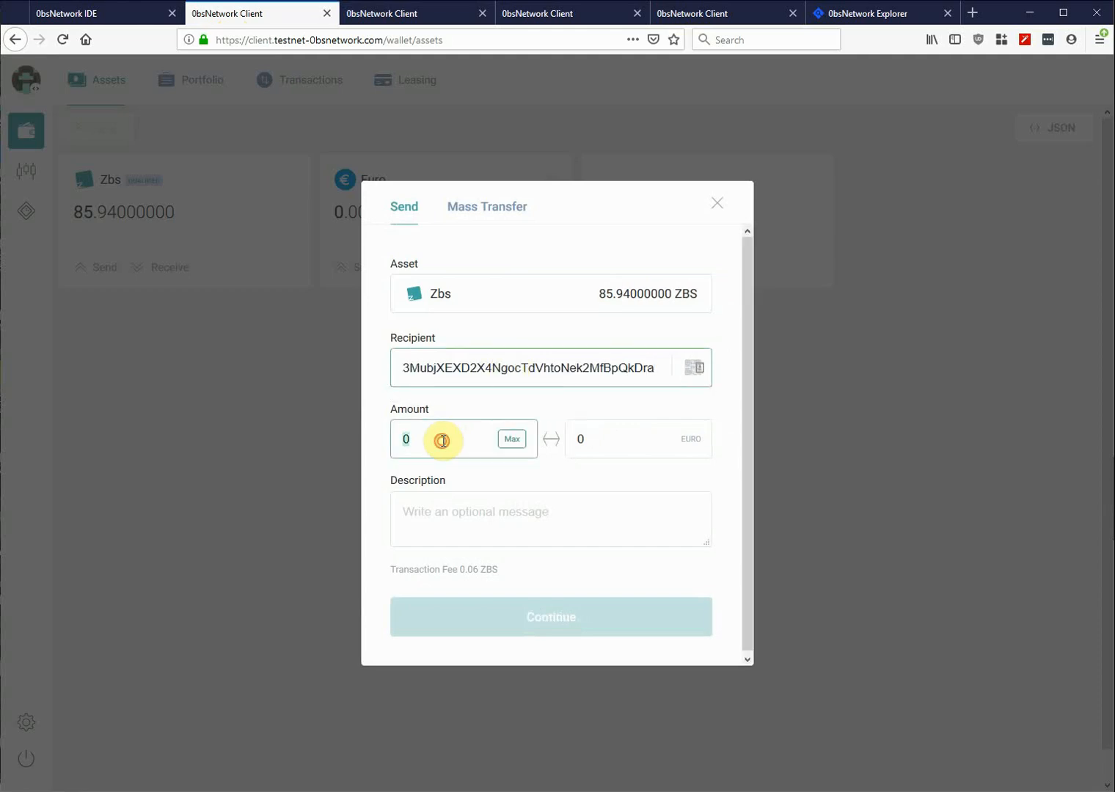
{"action": "type", "text": "5.2458"}
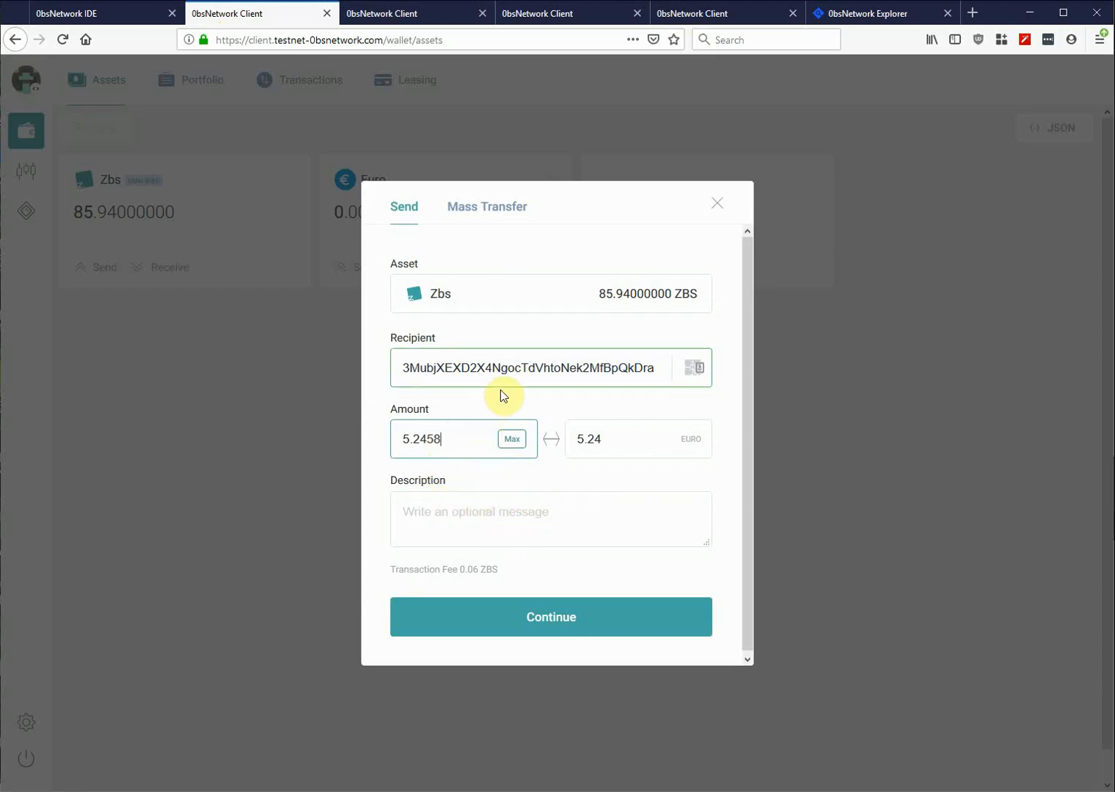
{"action": "left_click", "coordinate": [555, 622]}
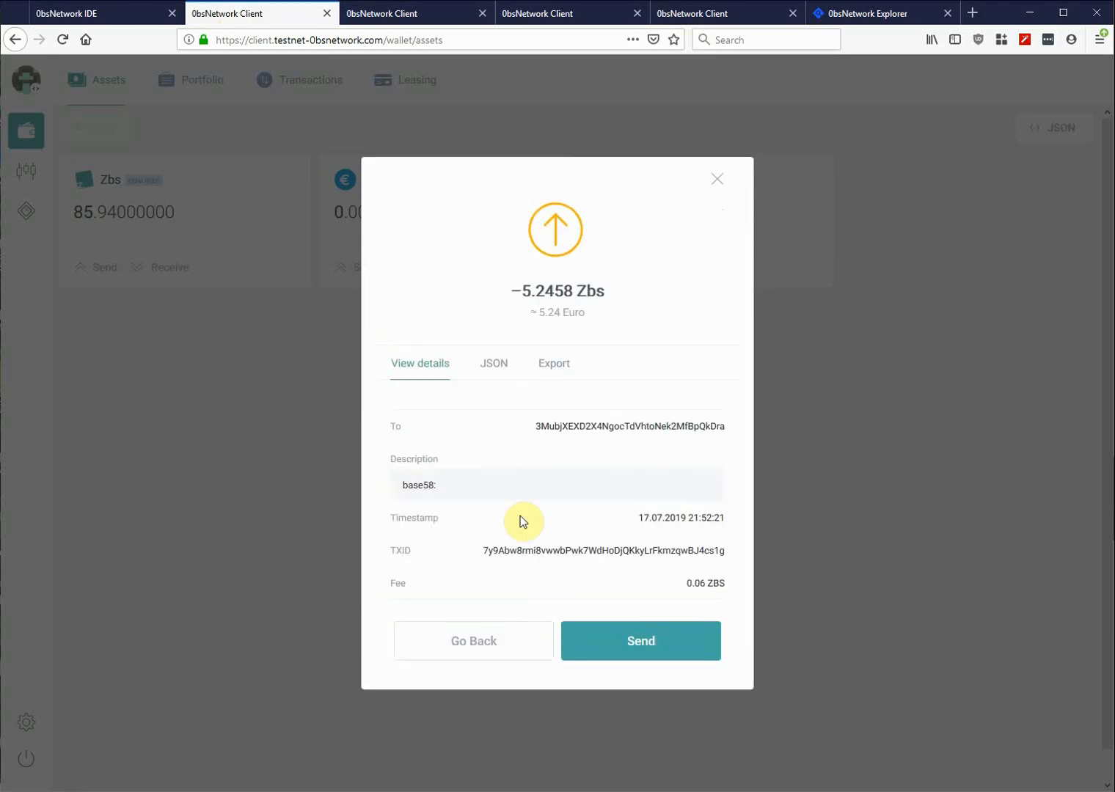
{"action": "left_click", "coordinate": [496, 364]}
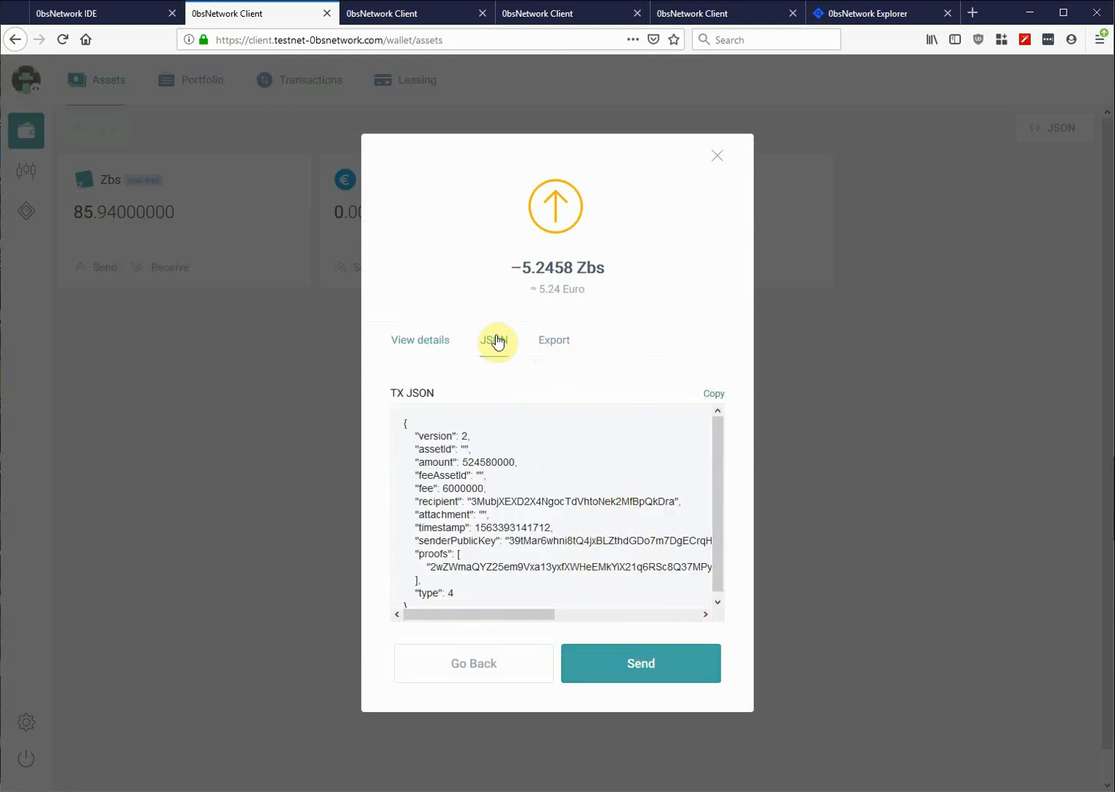
{"action": "left_click", "coordinate": [715, 395]}
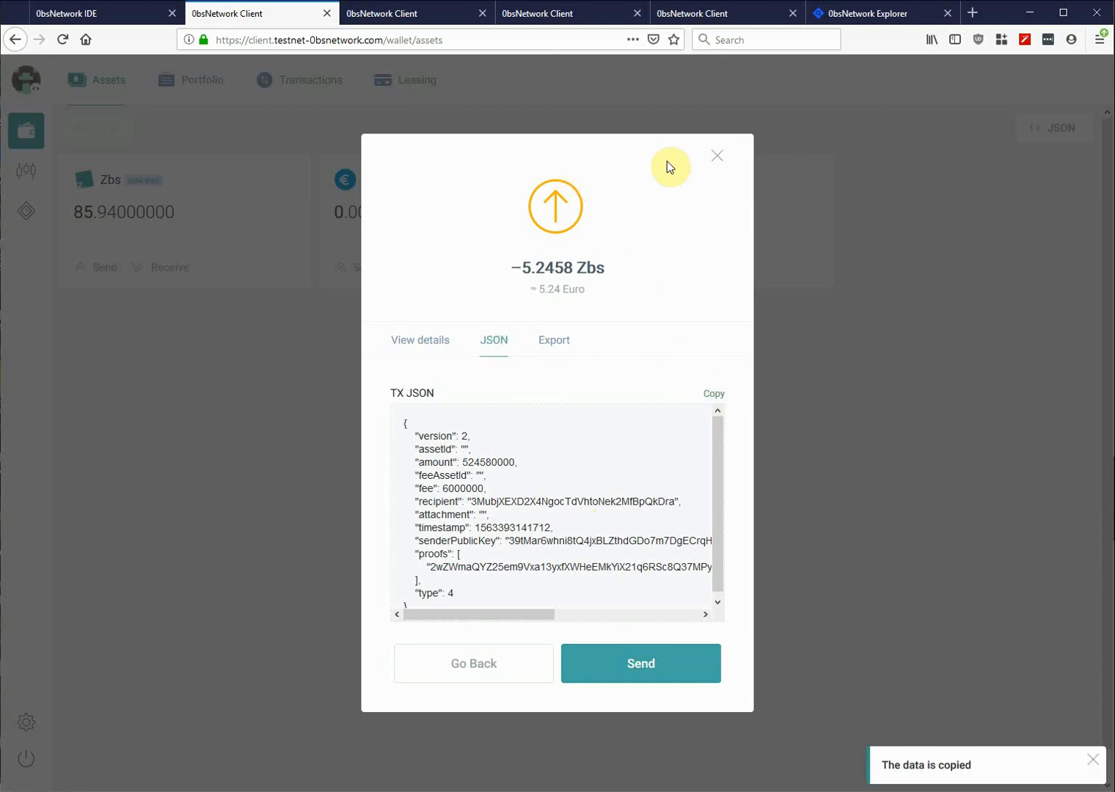
{"action": "left_click", "coordinate": [717, 155]}
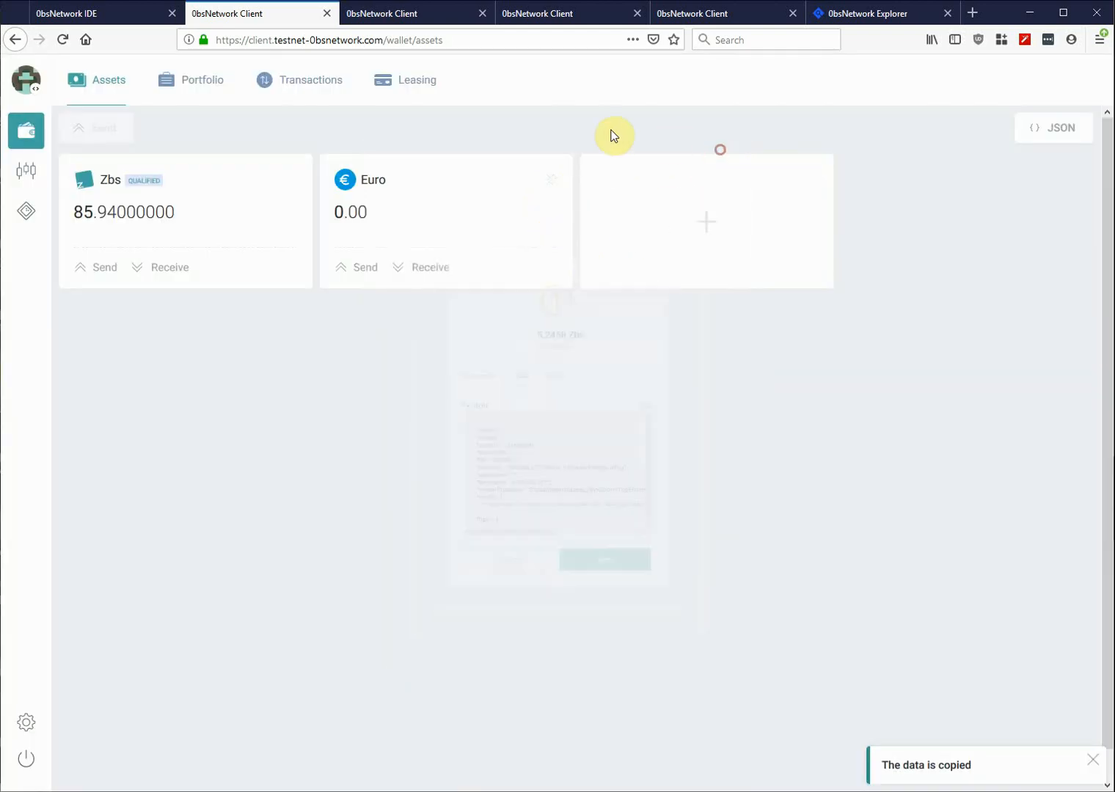
- In the 121.04 Zbs wallet, paste the transfer JSON with its existing proof deleted
{"action": "left_click", "coordinate": [548, 16]}
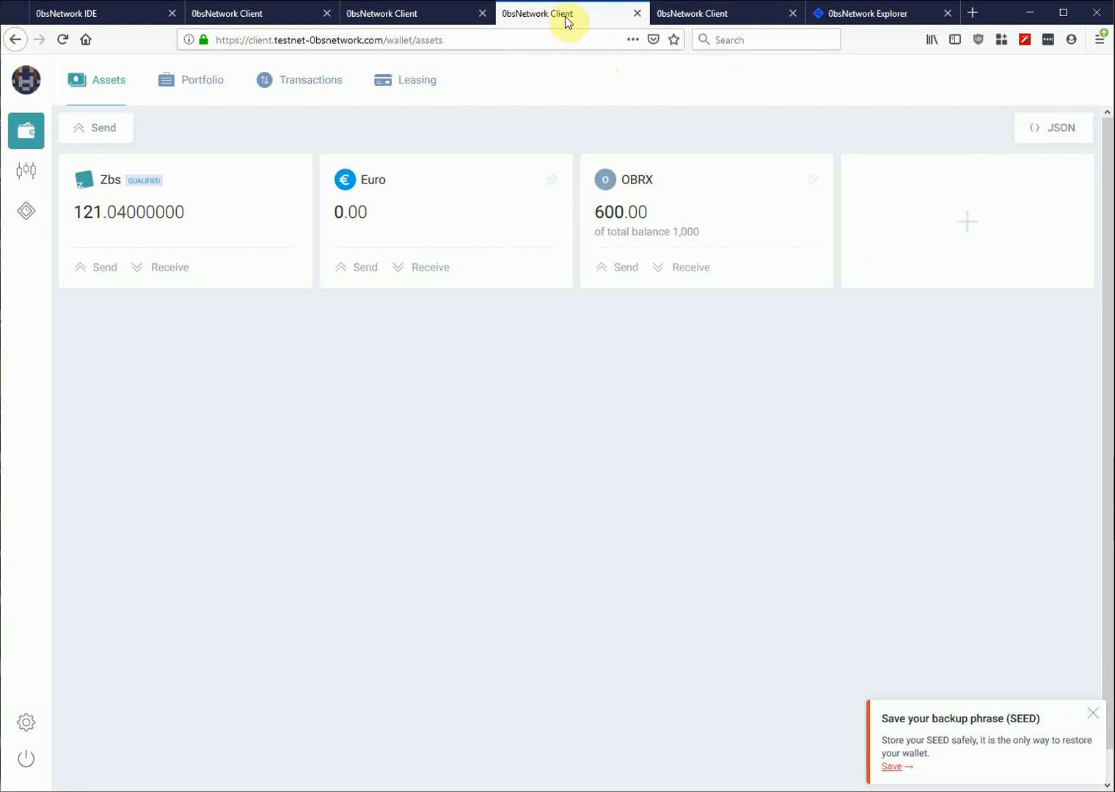
{"action": "left_click", "coordinate": [1046, 127]}
{"action": "left_click", "coordinate": [463, 316]}
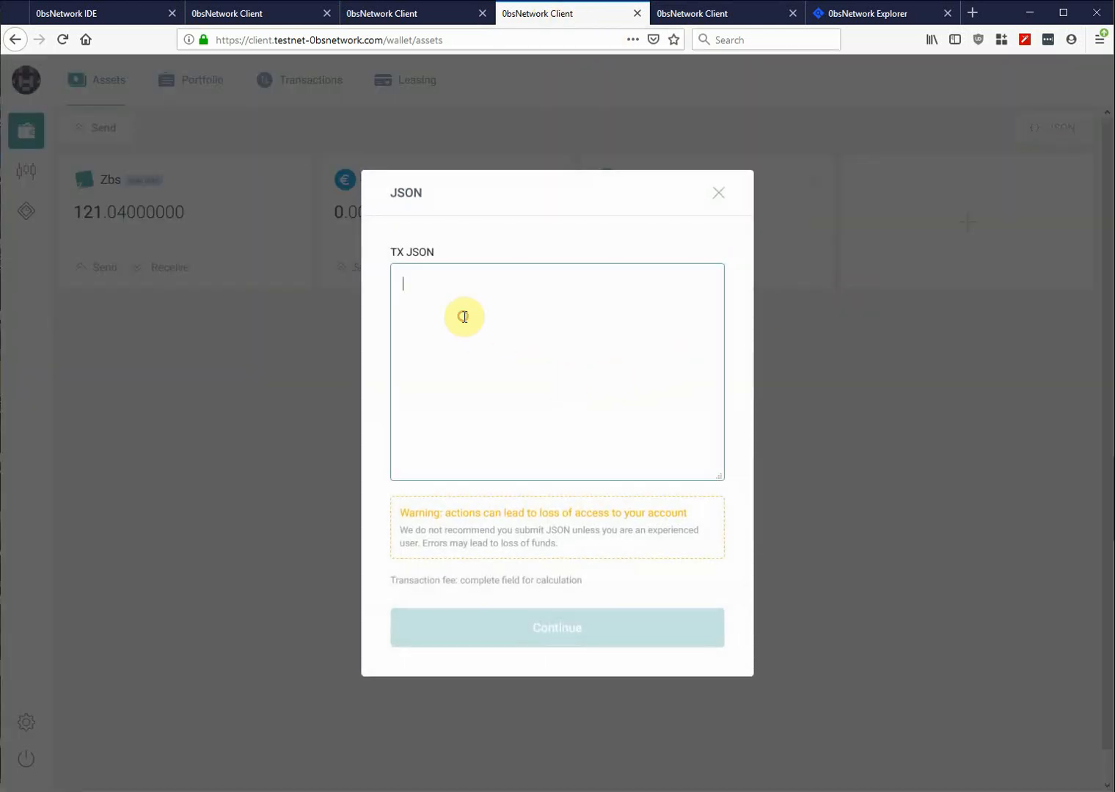
{"action": "key", "text": "ctrl+v"}
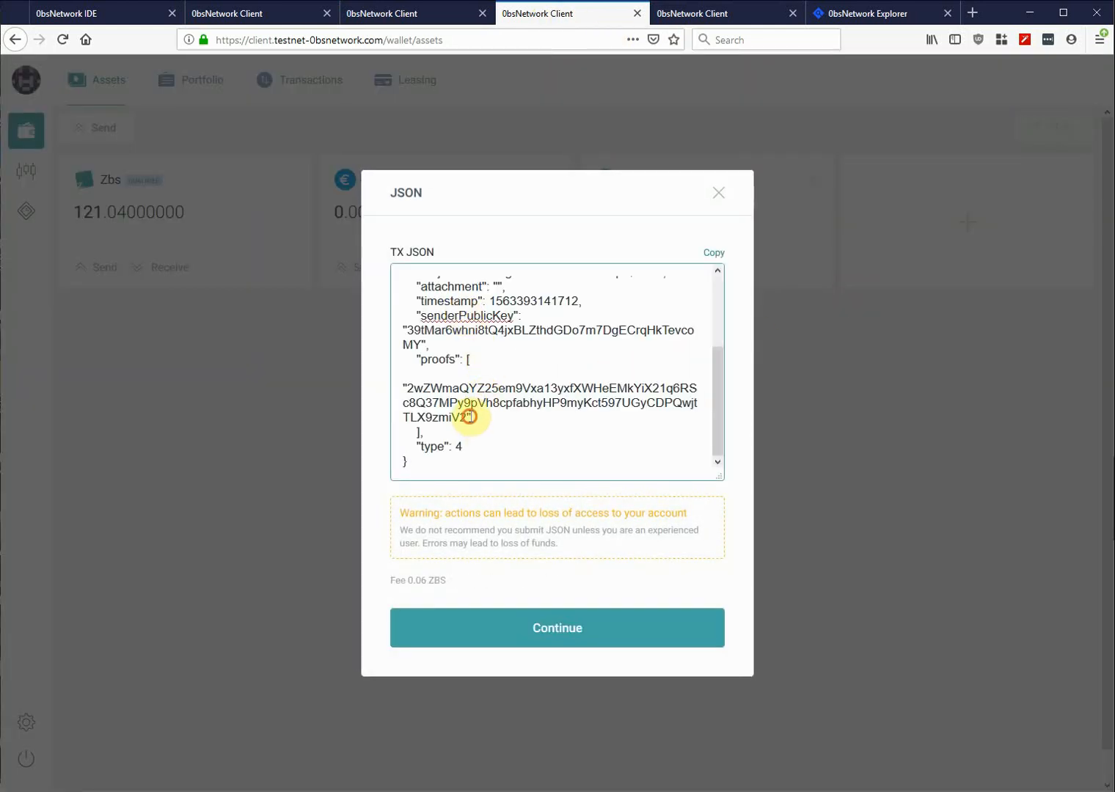
{"action": "left_click_drag", "start_coordinate": [469, 417], "coordinate": [400, 387]}
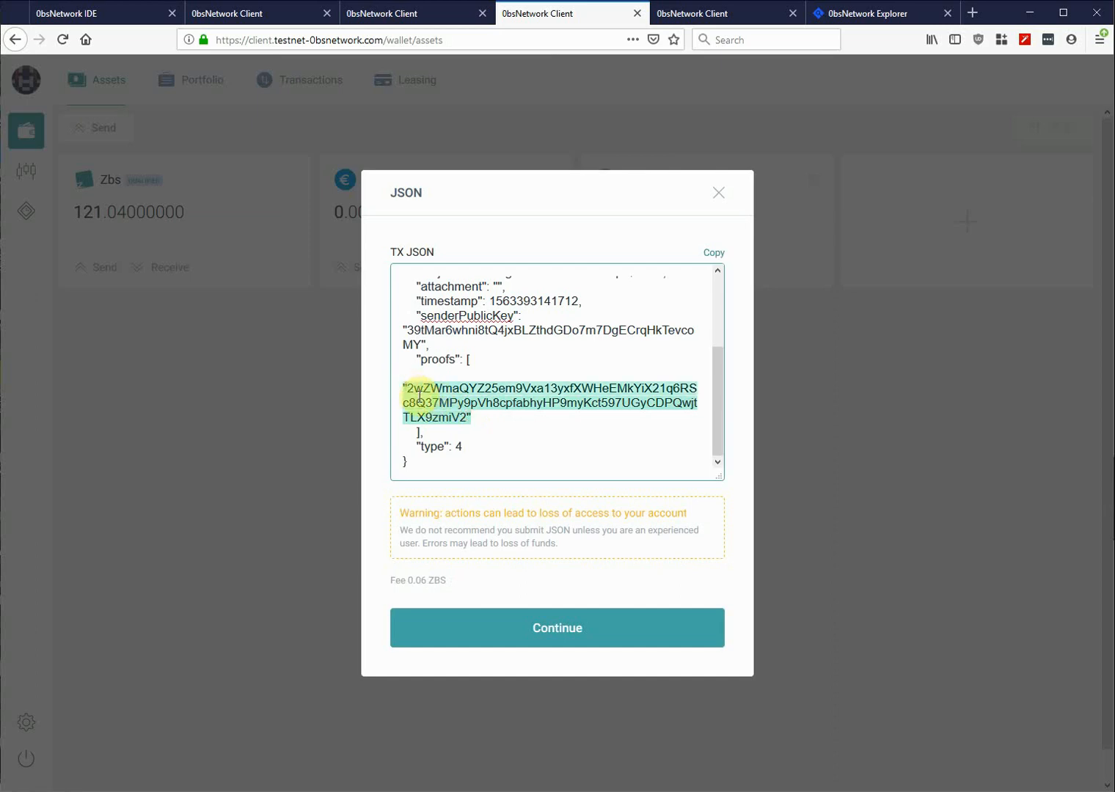
{"action": "key", "text": "BackSpace"}
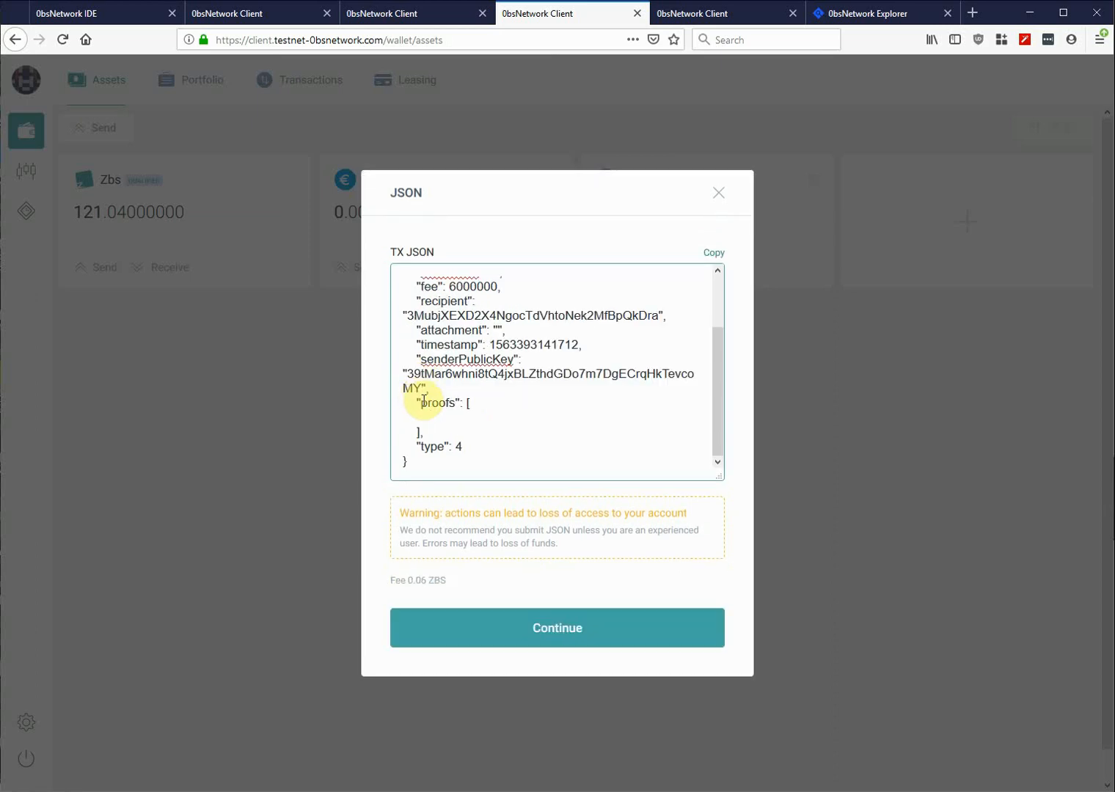
{"action": "left_click", "coordinate": [563, 625]}
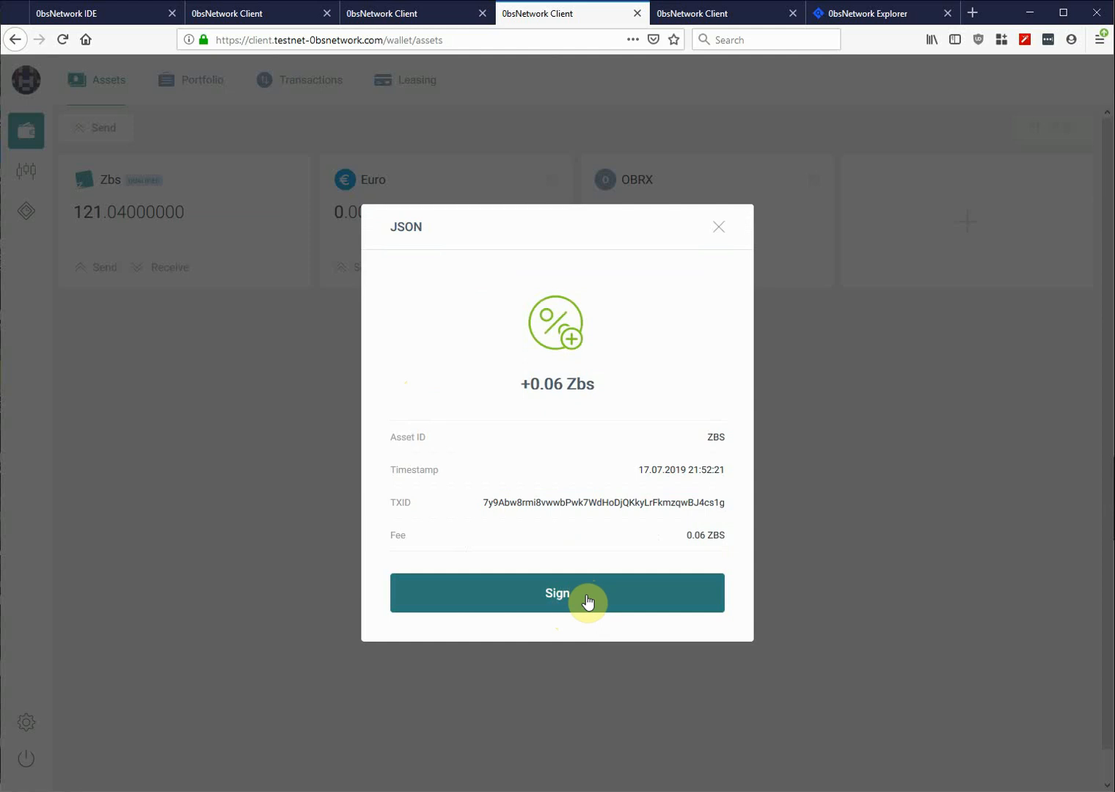
- Sign the 5.2458 Zbs transfer with this wallet and copy the signed JSON
{"action": "left_click", "coordinate": [587, 601]}
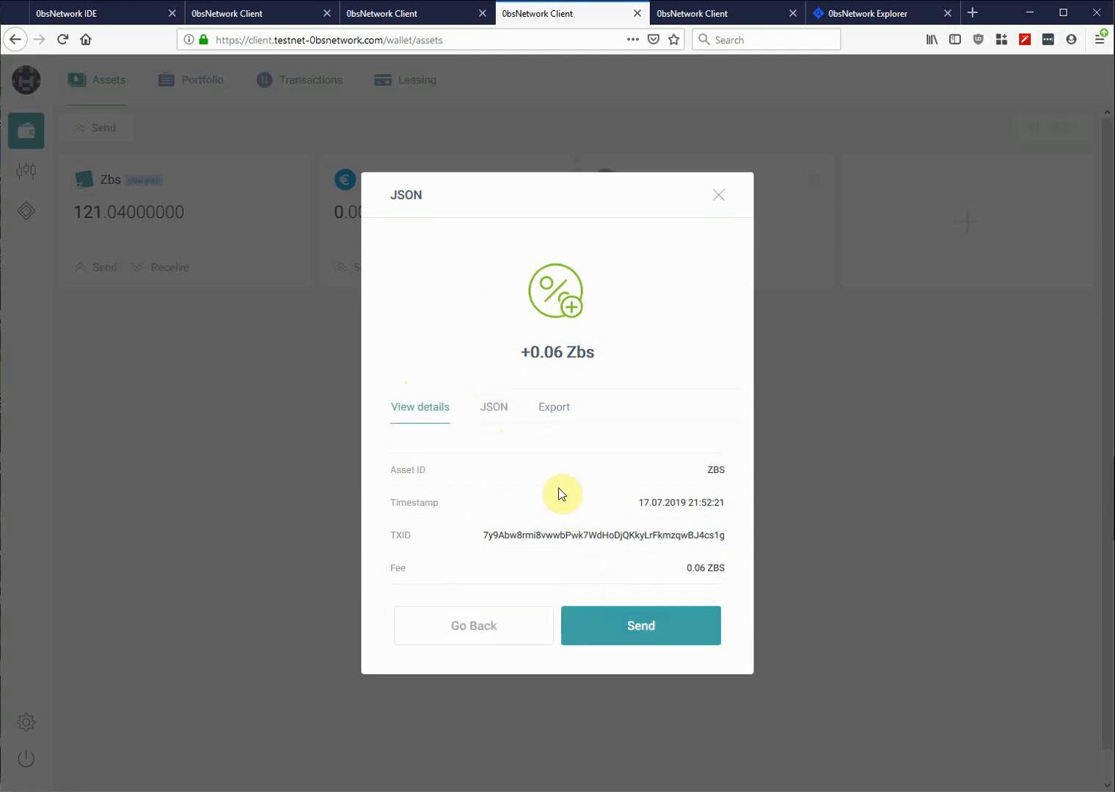
{"action": "left_click", "coordinate": [490, 403]}
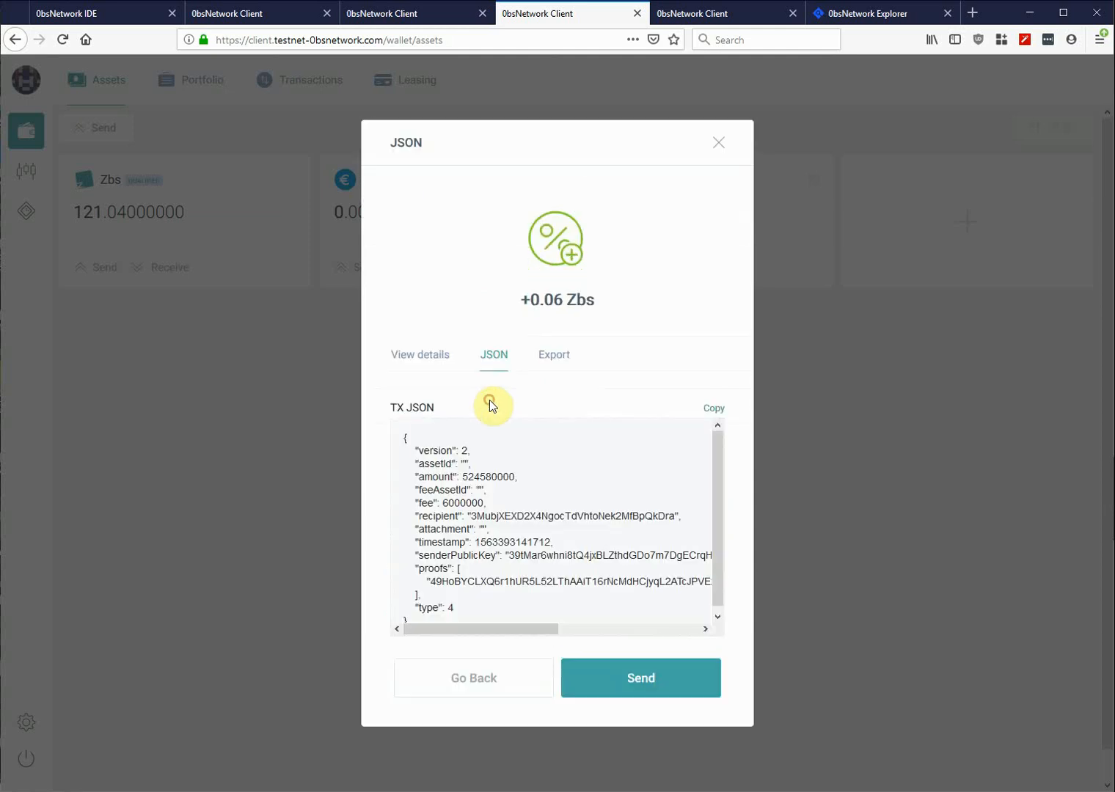
{"action": "left_click", "coordinate": [715, 408]}
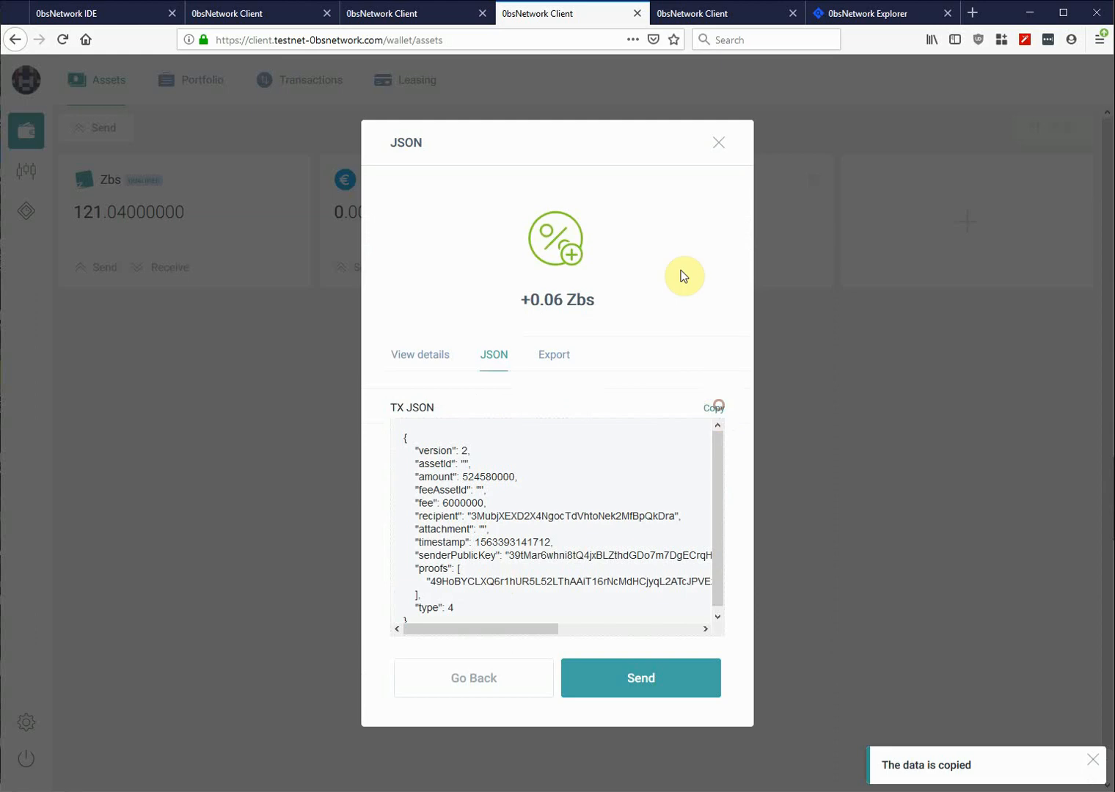
{"action": "left_click", "coordinate": [718, 144]}
{"action": "left_click", "coordinate": [714, 13]}
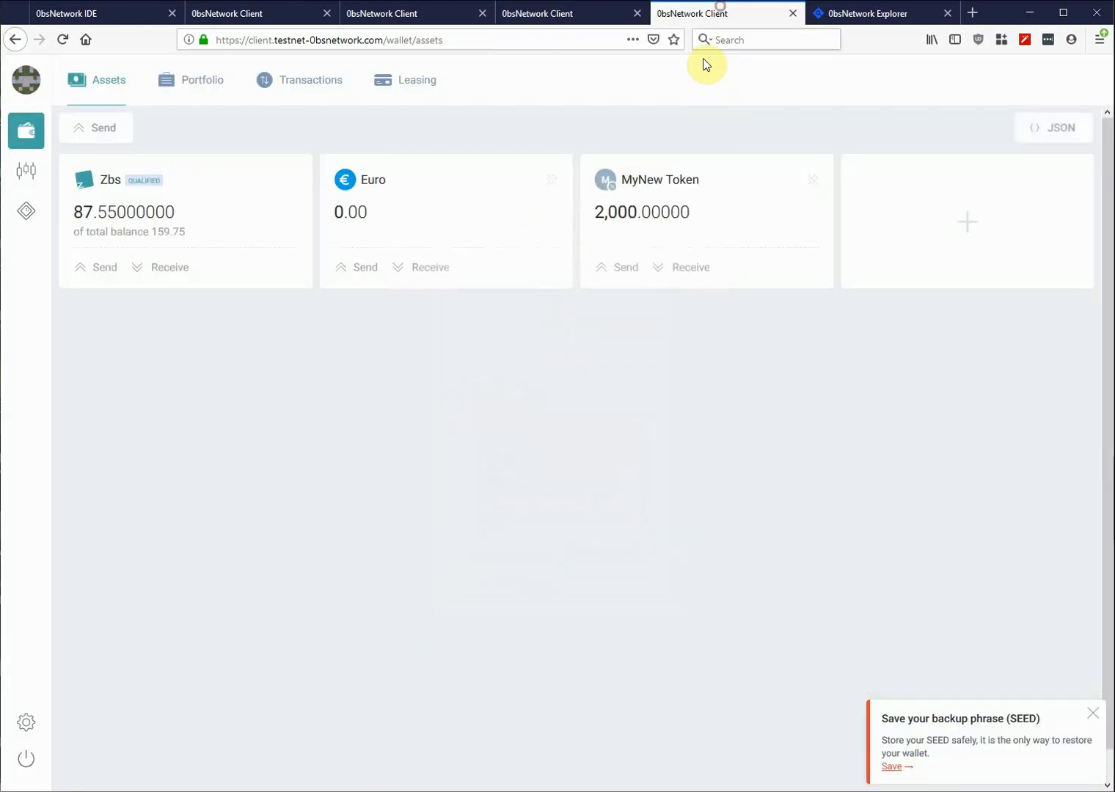
- Paste the signed JSON into the 87.55 Zbs wallet, sign it, and copy the two-proof JSON
{"action": "left_click", "coordinate": [1049, 134]}
{"action": "left_click", "coordinate": [565, 304]}
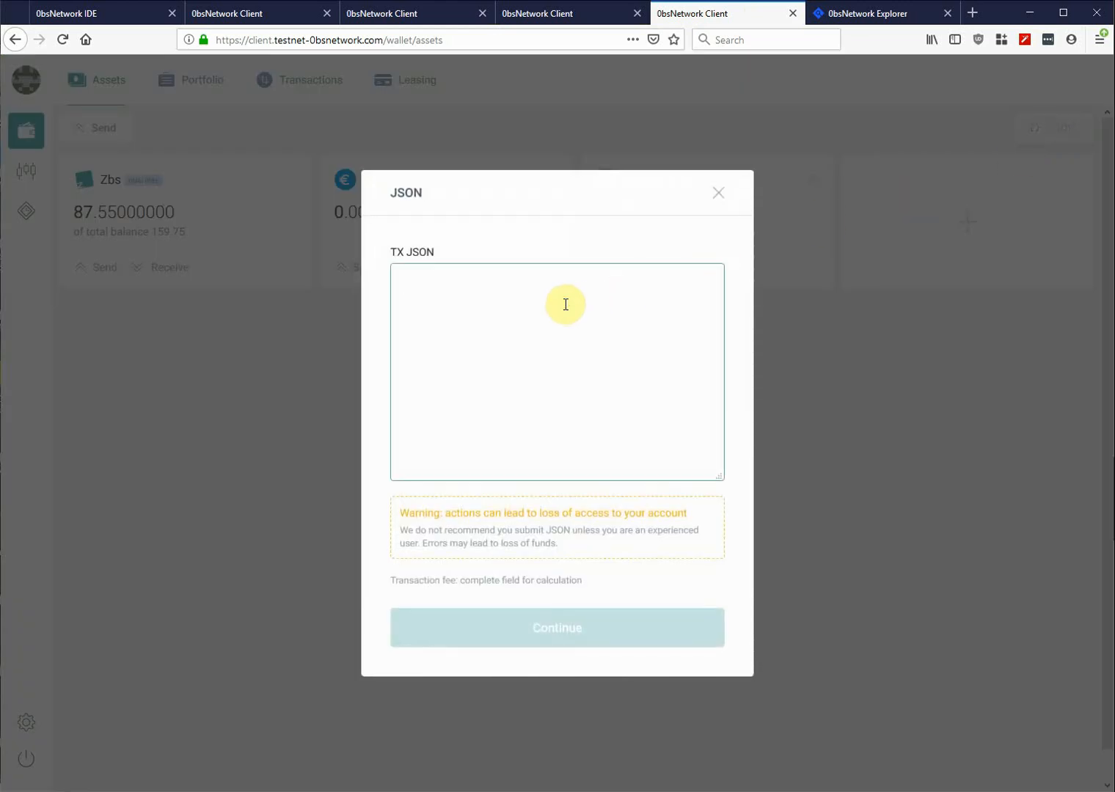
{"action": "key", "text": "ctrl+v"}
{"action": "left_click", "coordinate": [558, 633]}
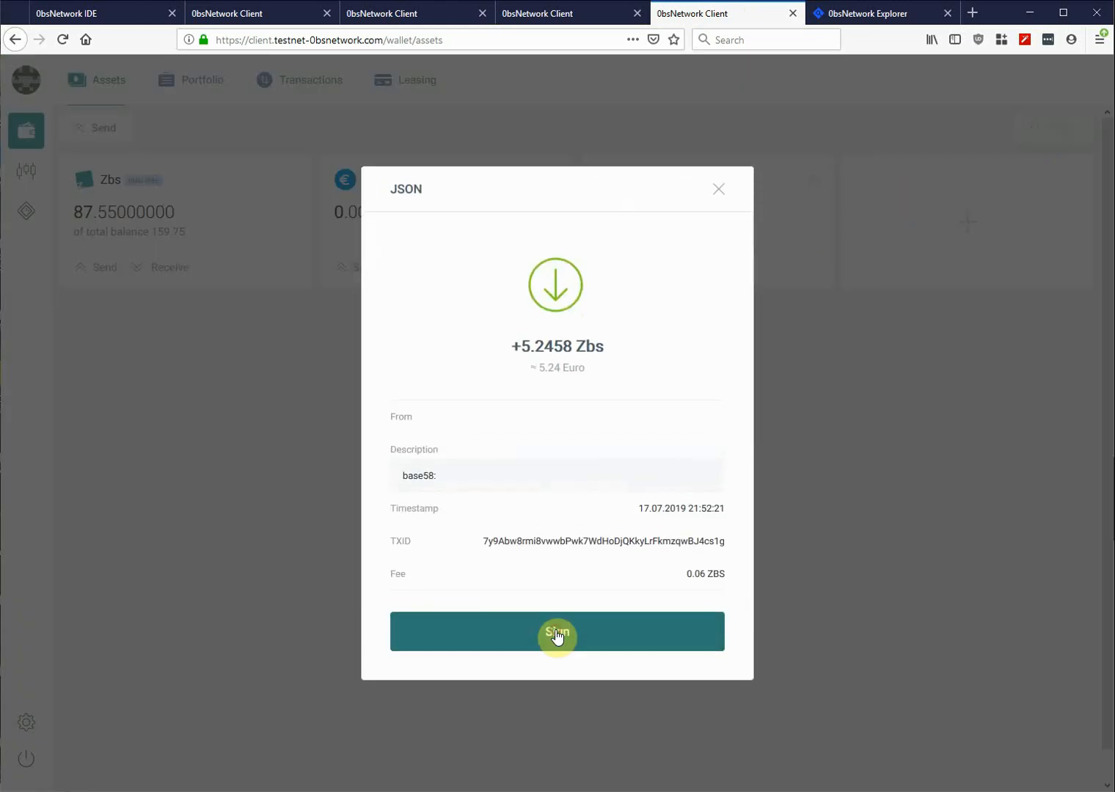
{"action": "left_click", "coordinate": [570, 634]}
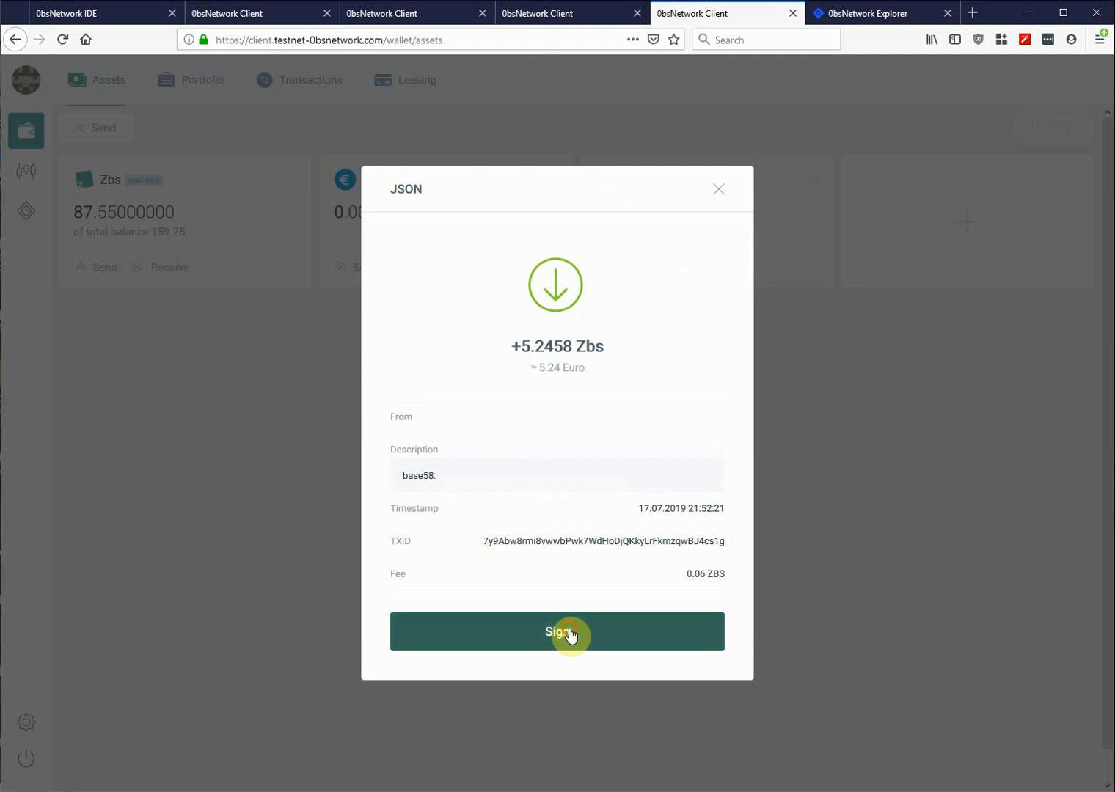
{"action": "left_click", "coordinate": [490, 388]}
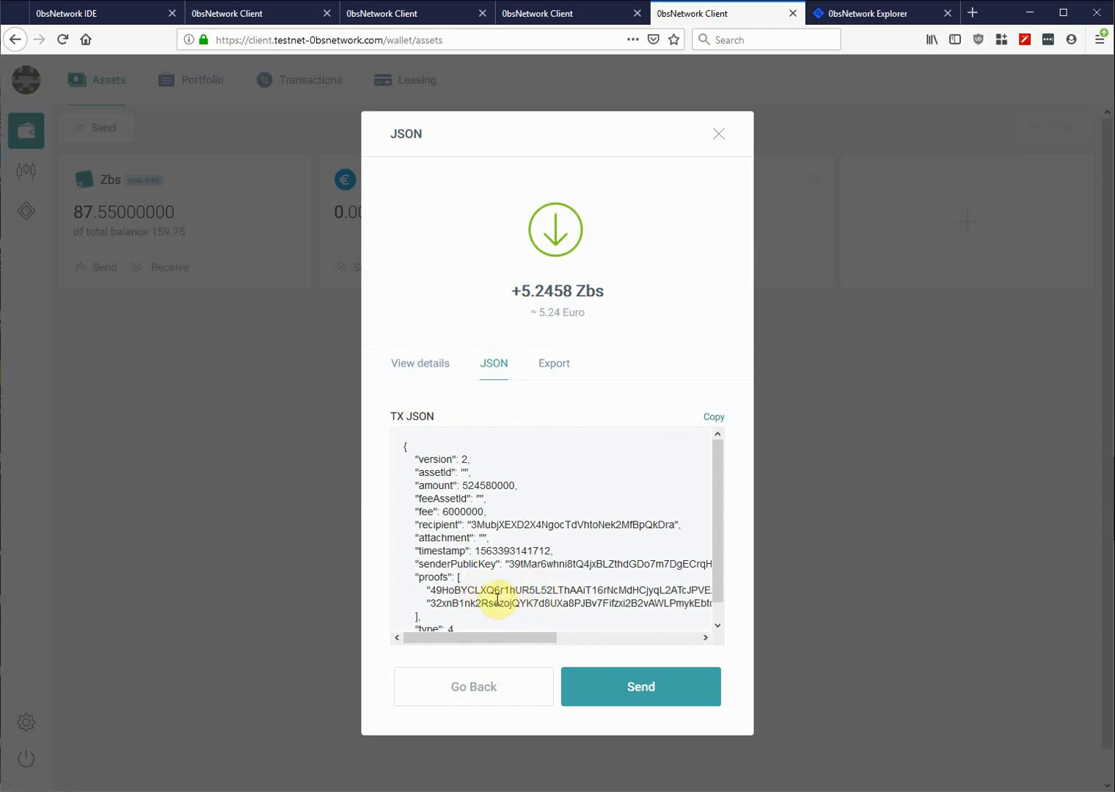
{"action": "left_click", "coordinate": [714, 420]}
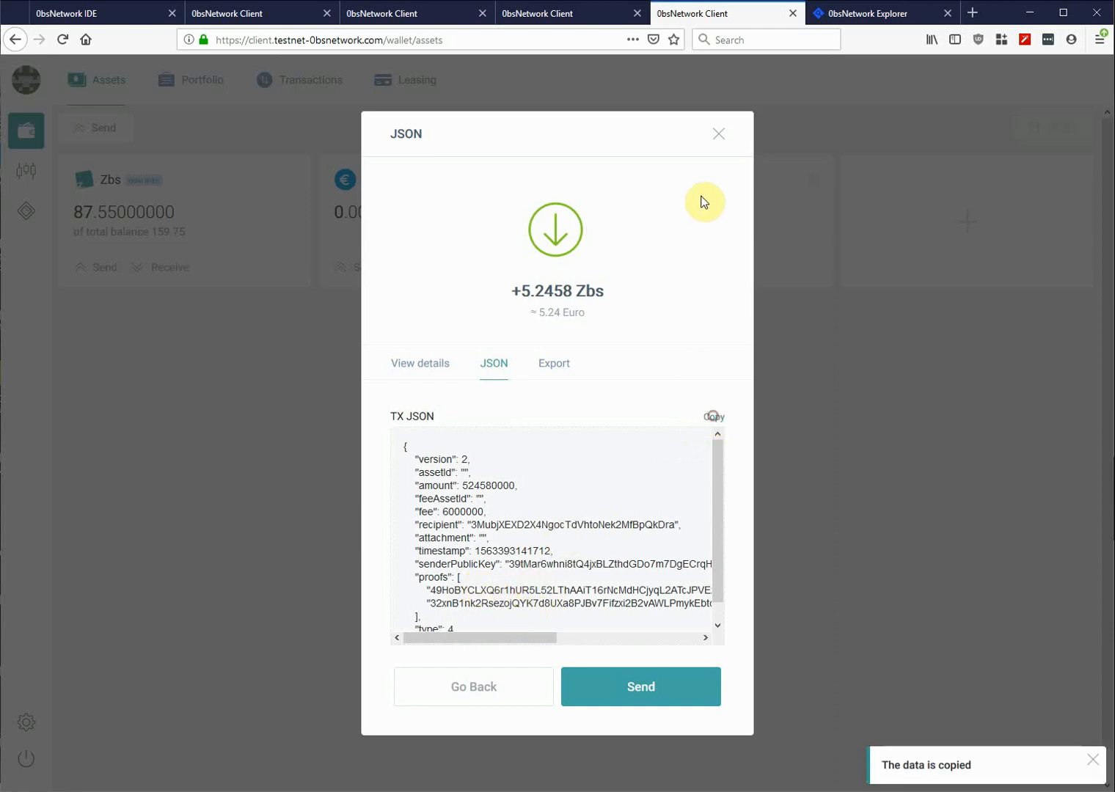
{"action": "left_click", "coordinate": [719, 133]}
- On the 85.94 Zbs wallet, paste the fully signed transfer JSON into the TX JSON box
{"action": "left_click", "coordinate": [245, 10]}
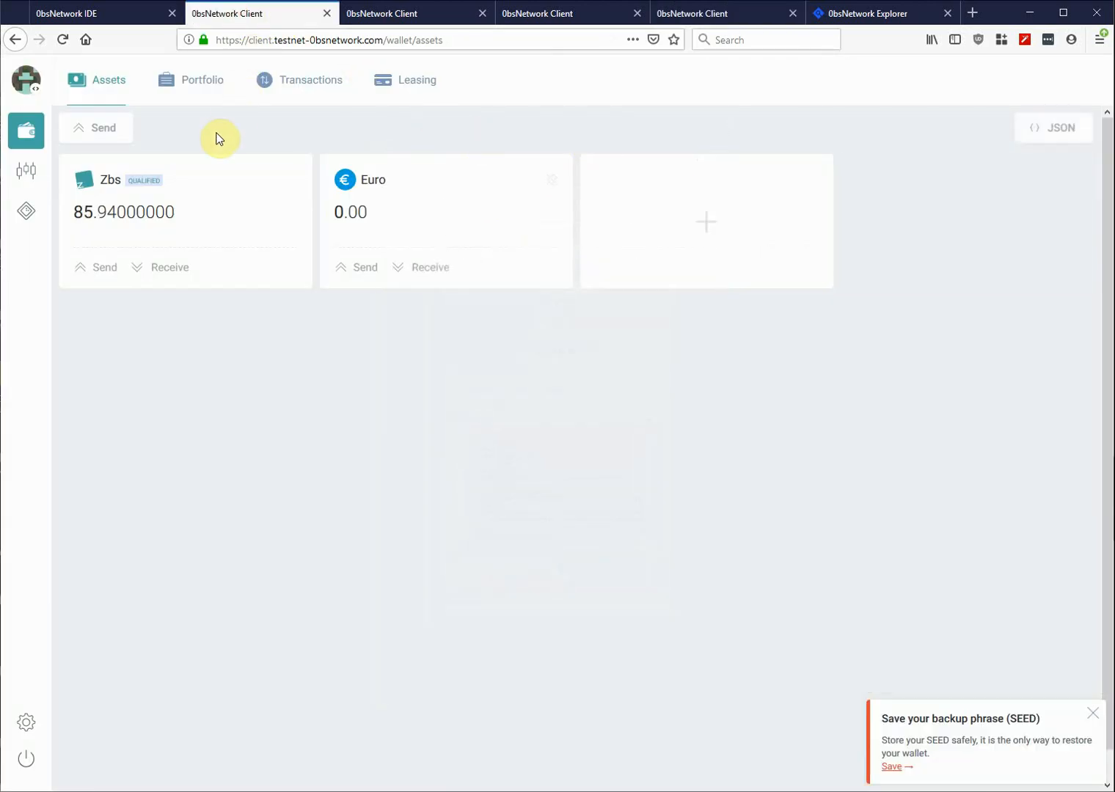
{"action": "left_click", "coordinate": [92, 132]}
{"action": "left_click", "coordinate": [720, 202]}
{"action": "left_click", "coordinate": [1058, 134]}
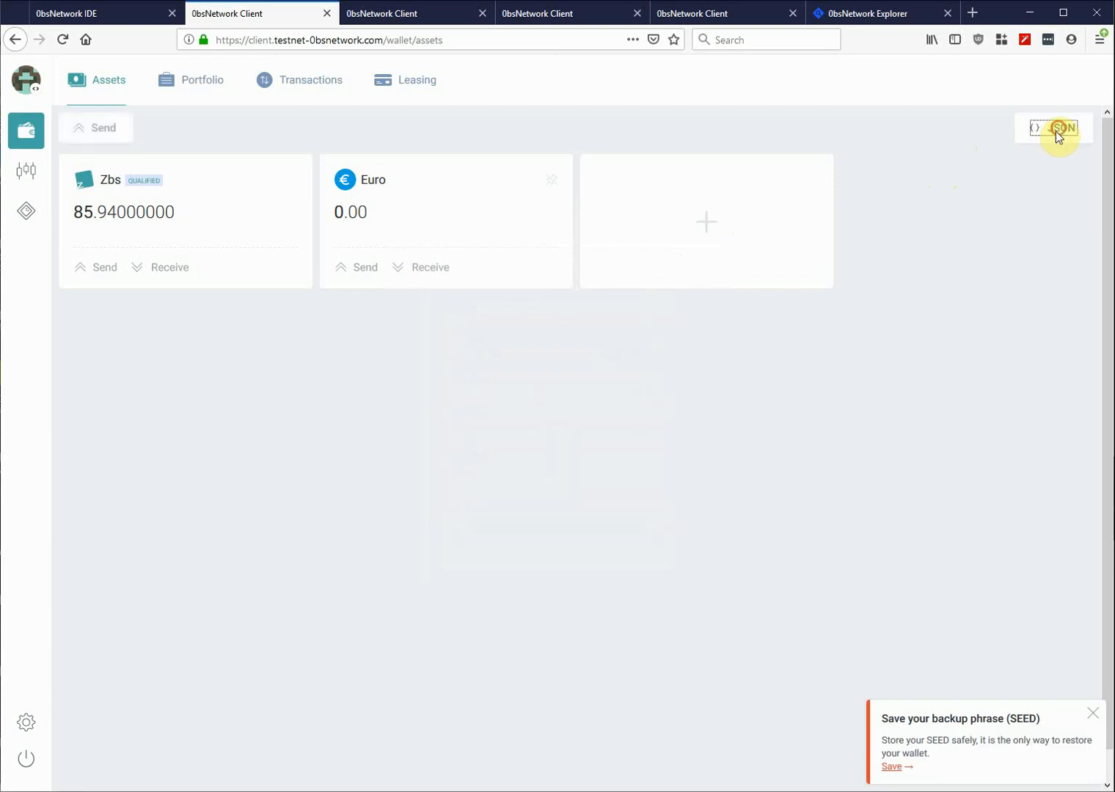
{"action": "left_click", "coordinate": [476, 311]}
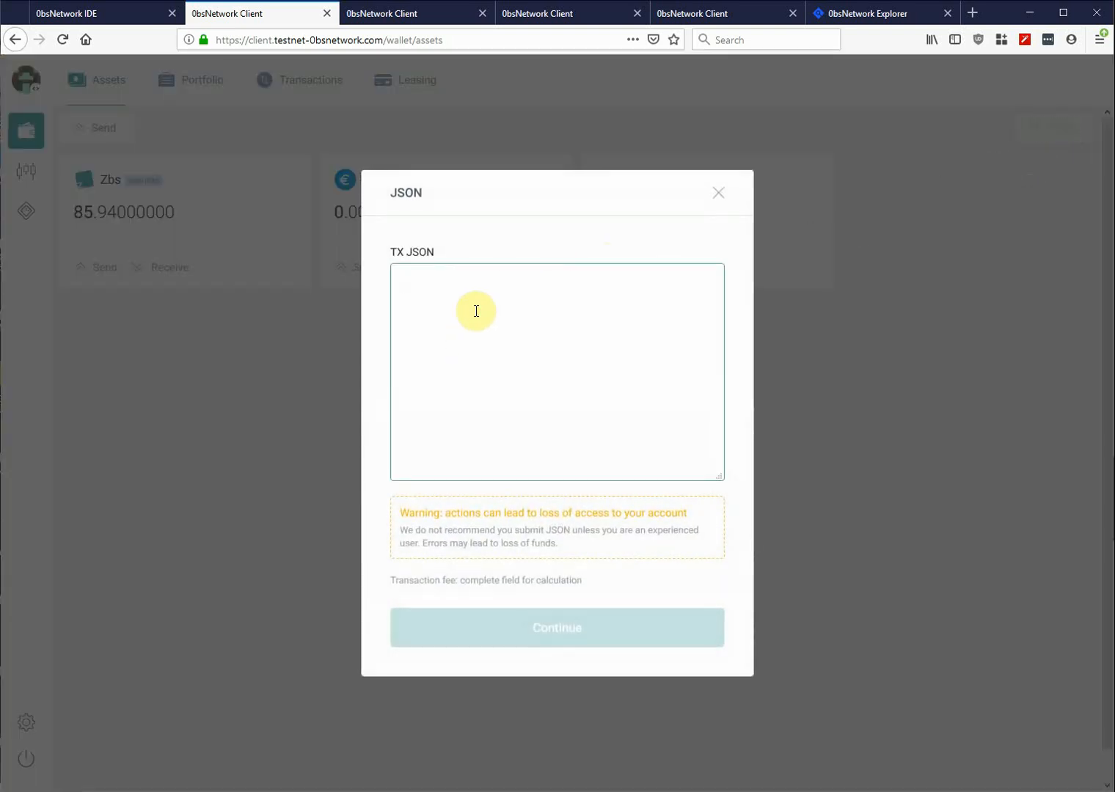
{"action": "key", "text": "ctrl+v"}
- Review, sign and send the 5.2458 Zbs transfer, then show its JSON with three proofs
{"action": "left_click", "coordinate": [562, 640]}
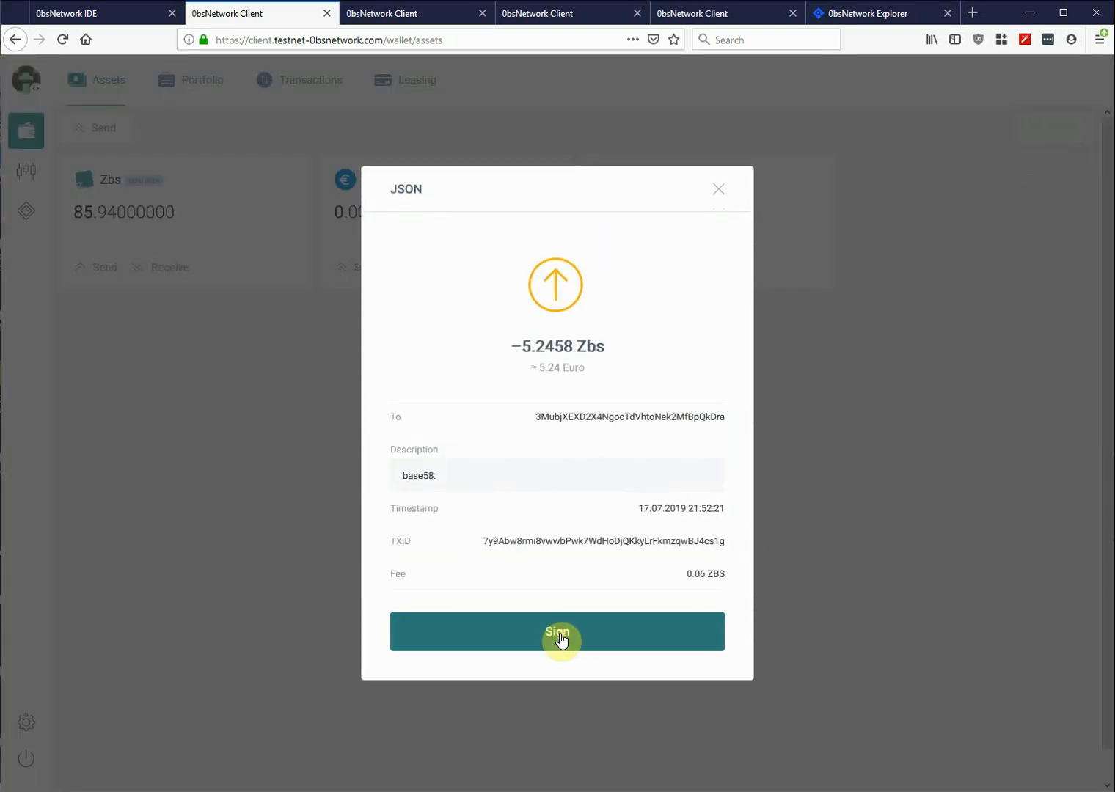
{"action": "left_click", "coordinate": [560, 641]}
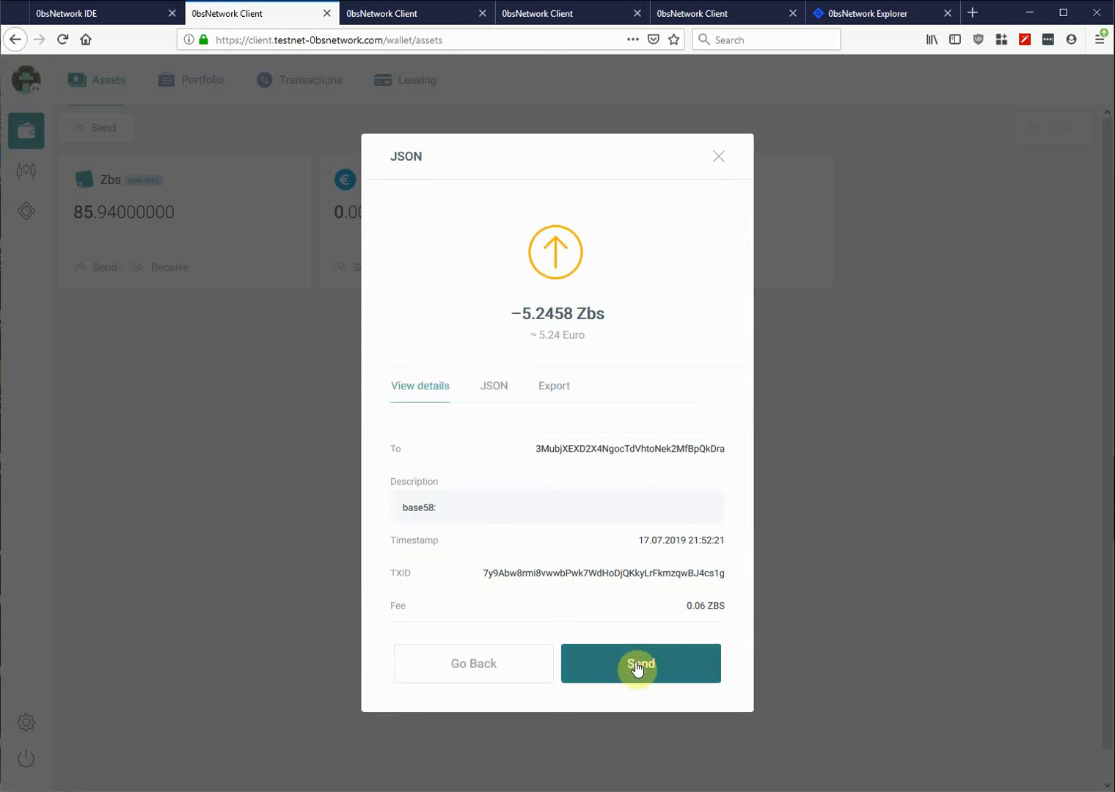
{"action": "left_click", "coordinate": [638, 666]}
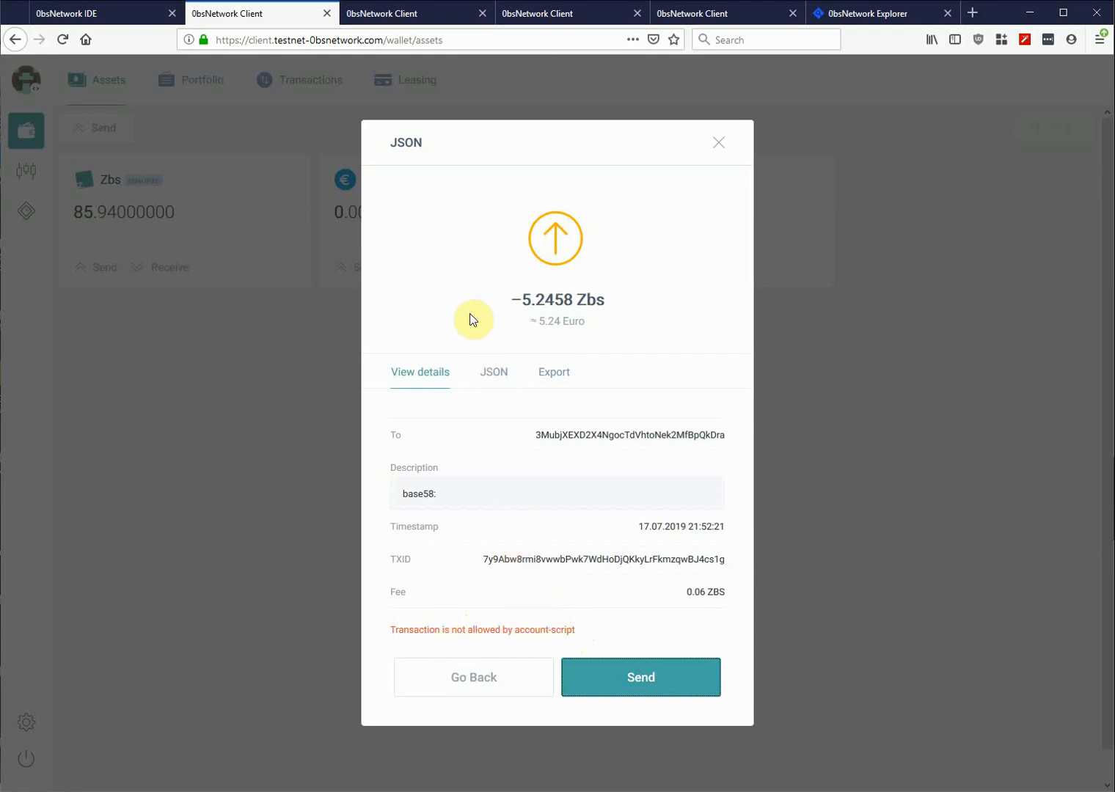
{"action": "left_click", "coordinate": [494, 375]}
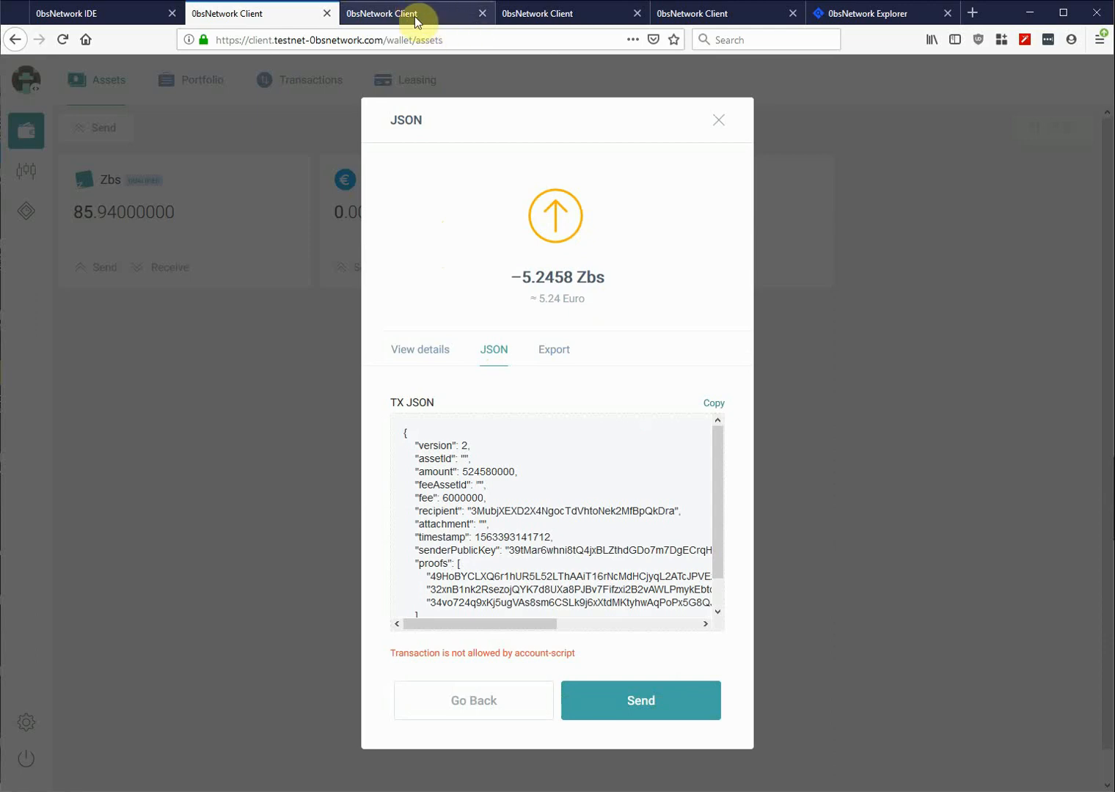
- Paste the copied transfer JSON into the empty TX JSON submission box
{"action": "left_click", "coordinate": [720, 122]}
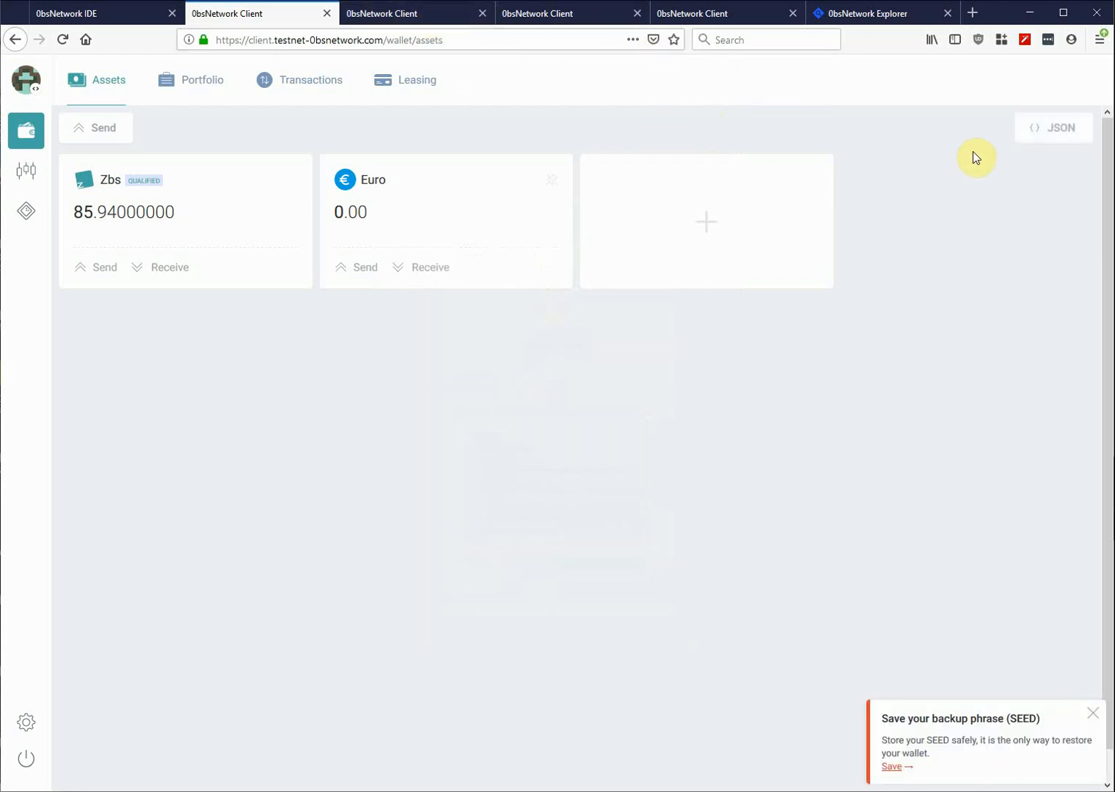
{"action": "left_click", "coordinate": [1054, 132]}
{"action": "left_click", "coordinate": [530, 308]}
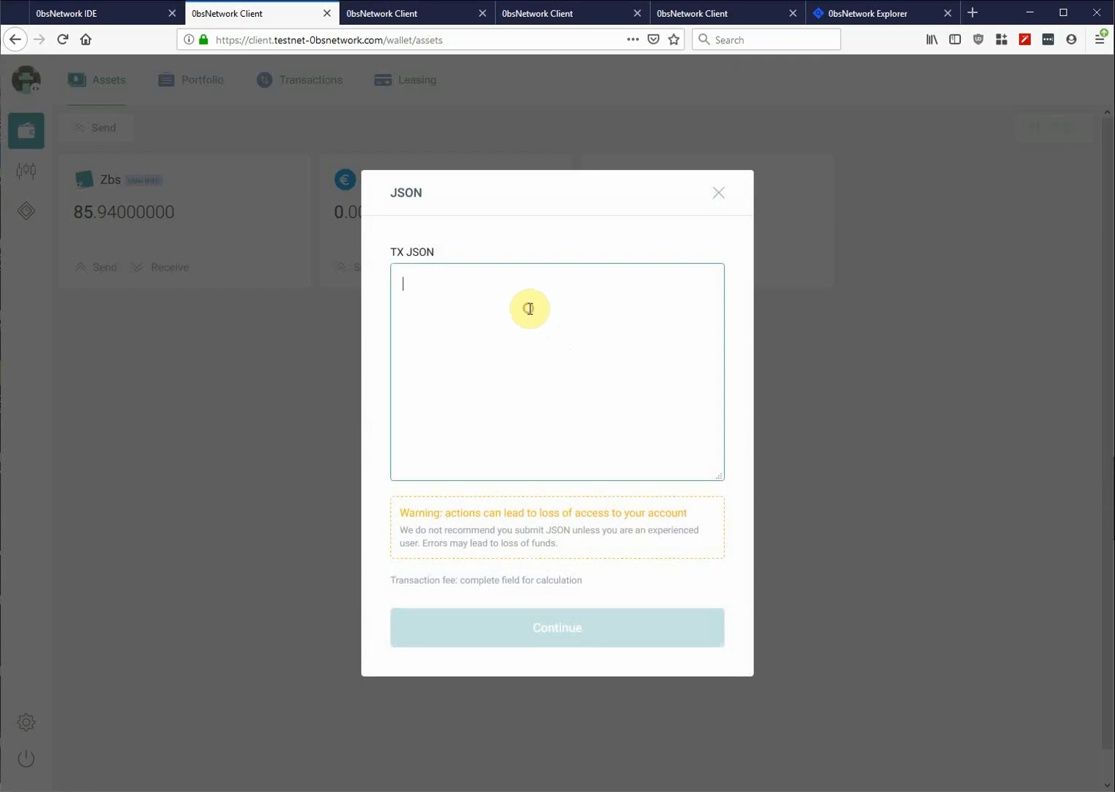
{"action": "key", "text": "ctrl+v"}
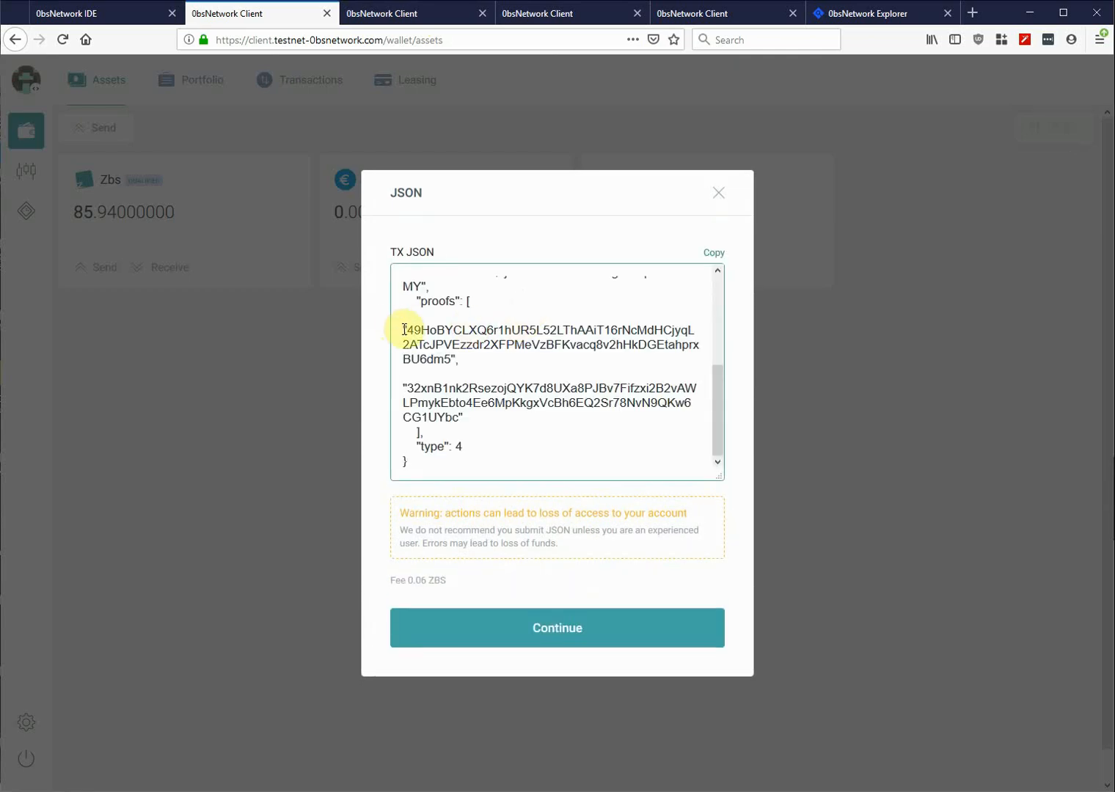
{"action": "left_click", "coordinate": [719, 193]}
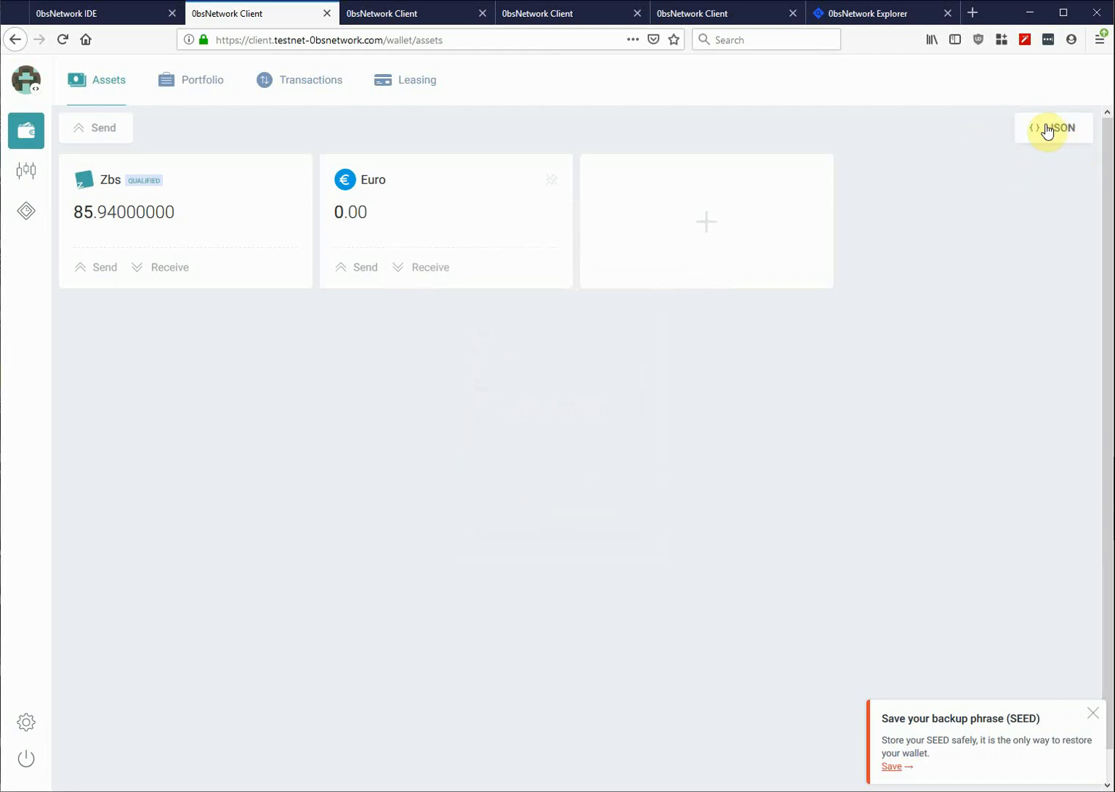
{"action": "left_click", "coordinate": [1047, 130]}
{"action": "left_click", "coordinate": [509, 297]}
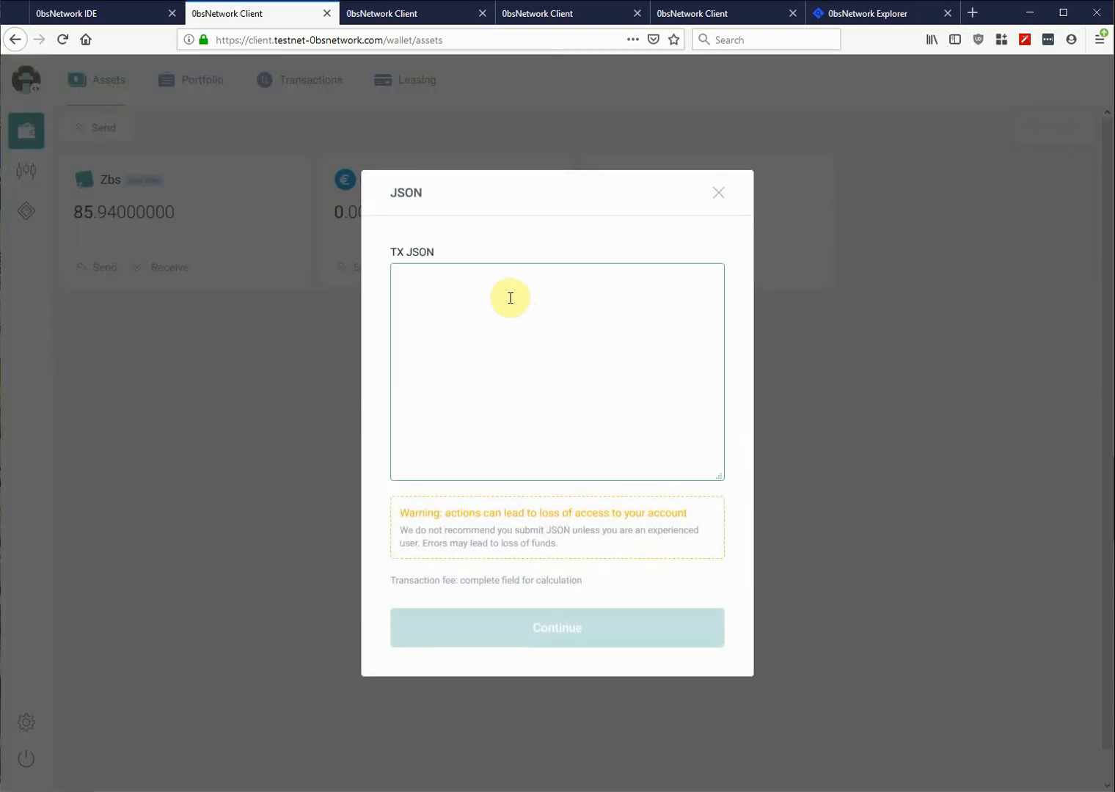
{"action": "key", "text": "ctrl+v"}
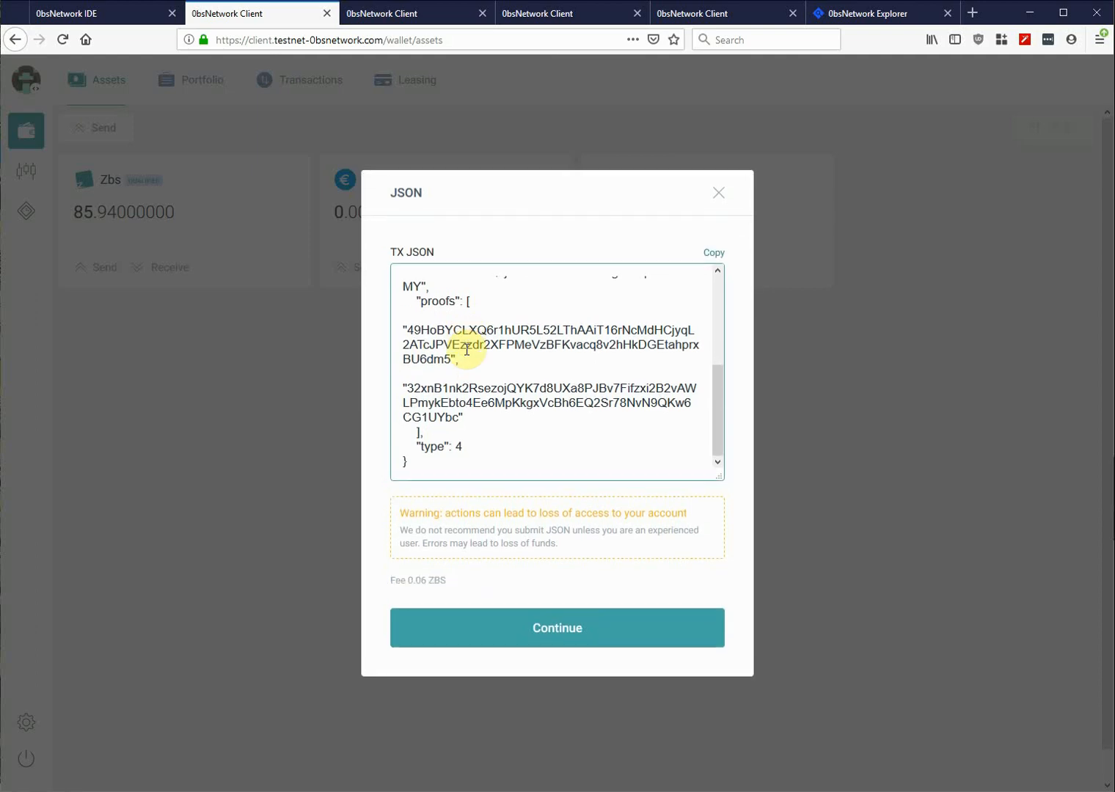
- Add a 'null,' entry ahead of the two existing proofs, on its own line
{"action": "type", "text": "n"}
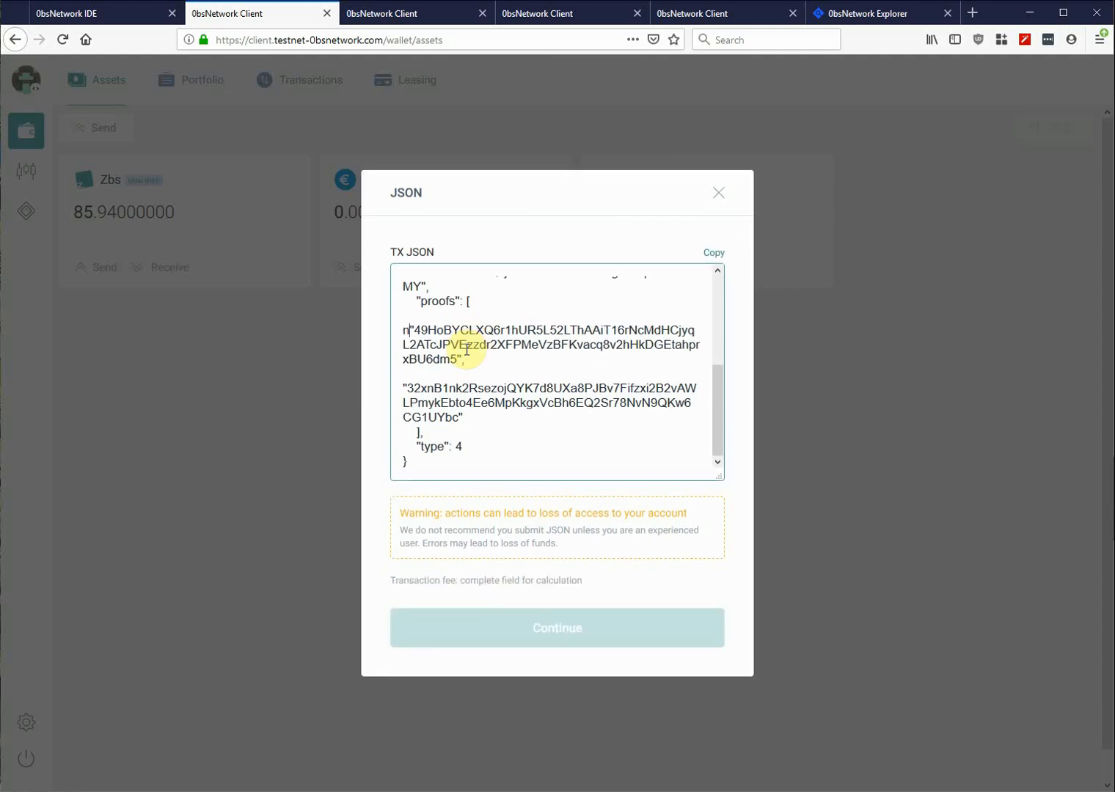
{"action": "type", "text": "ull,"}
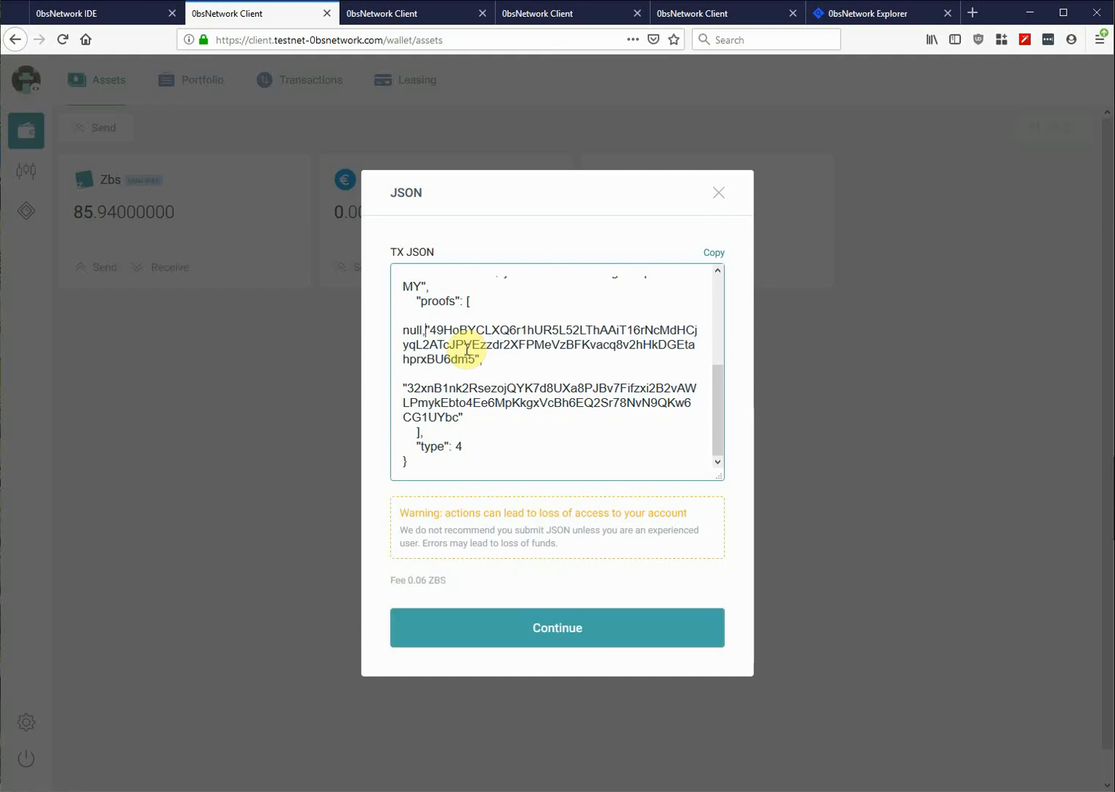
{"action": "key", "text": "Return"}
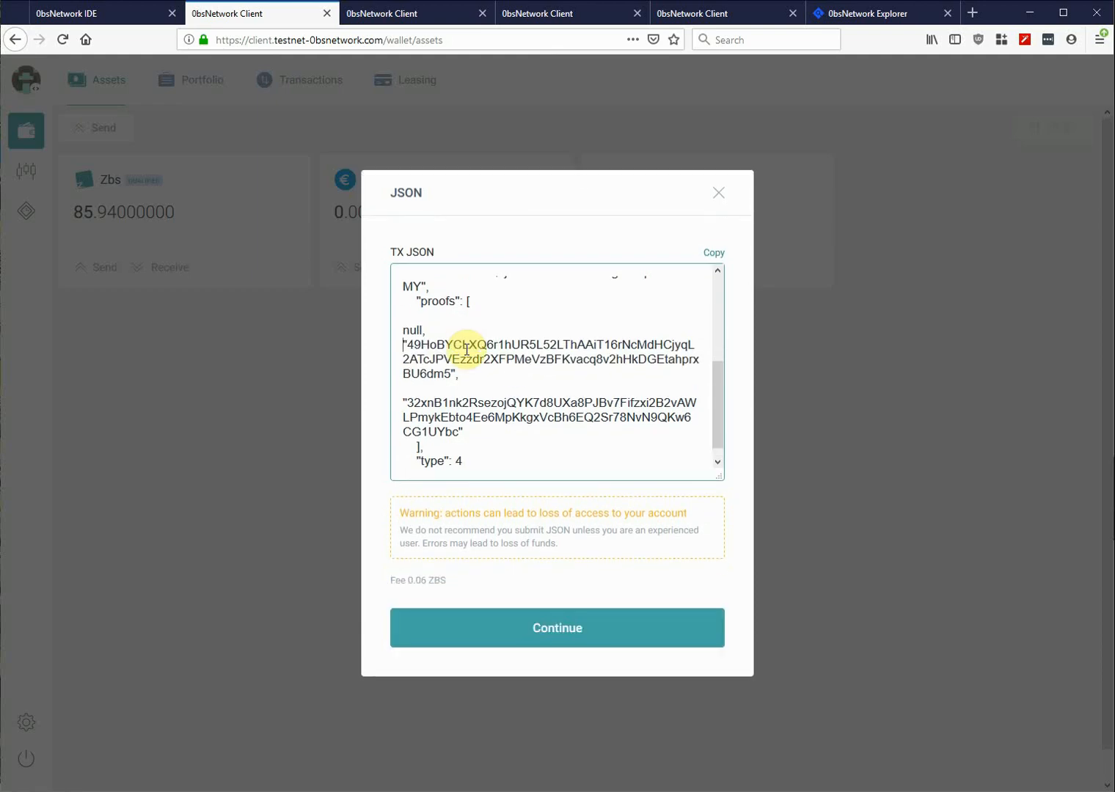
{"action": "key", "text": "Return"}
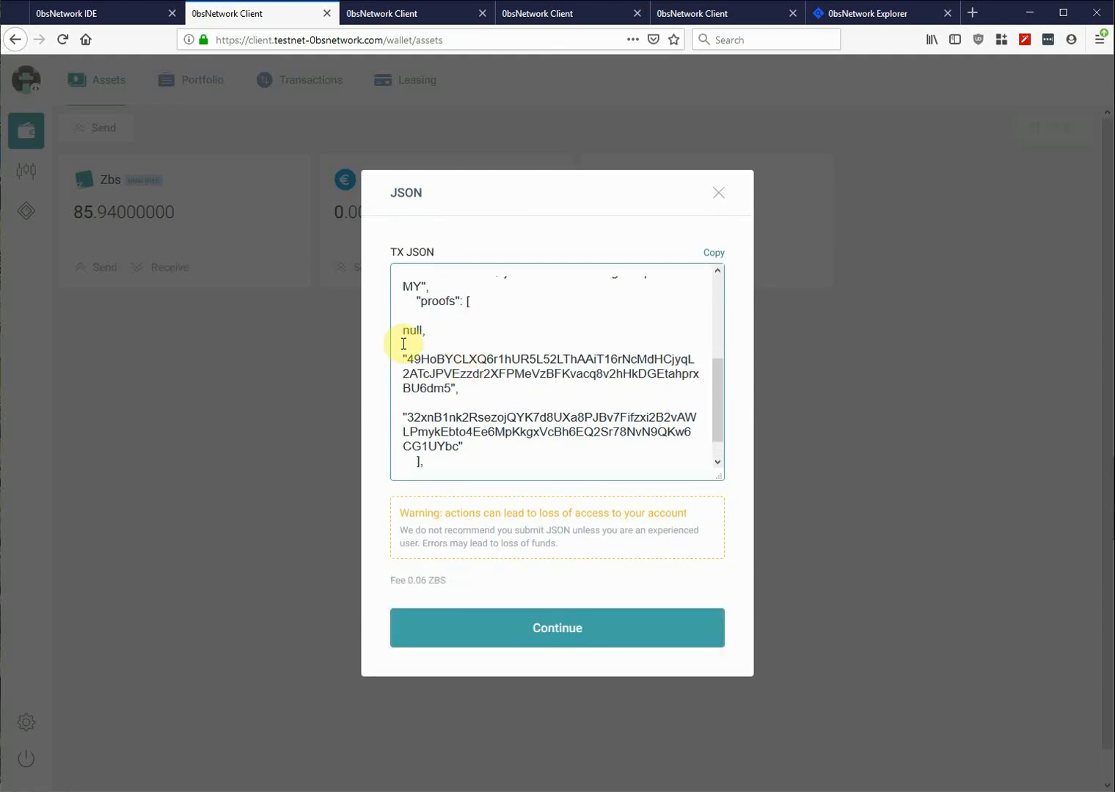
{"action": "double_click", "coordinate": [410, 330]}
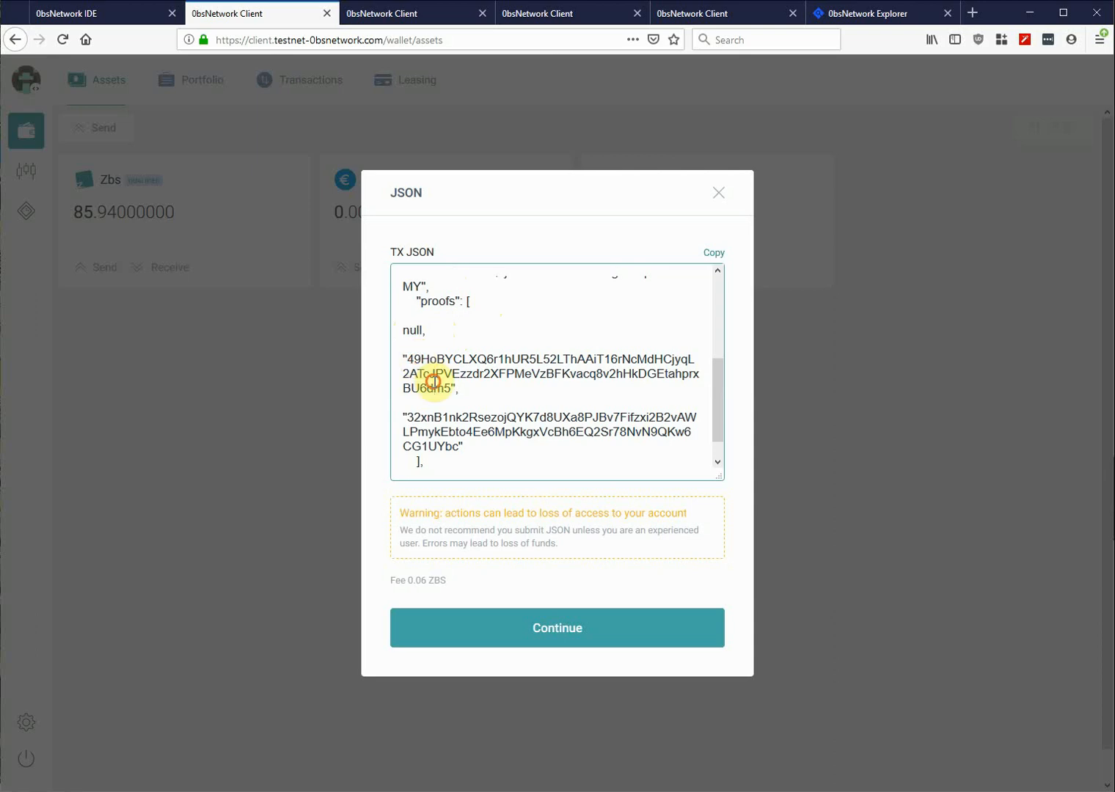
{"action": "double_click", "coordinate": [443, 422]}
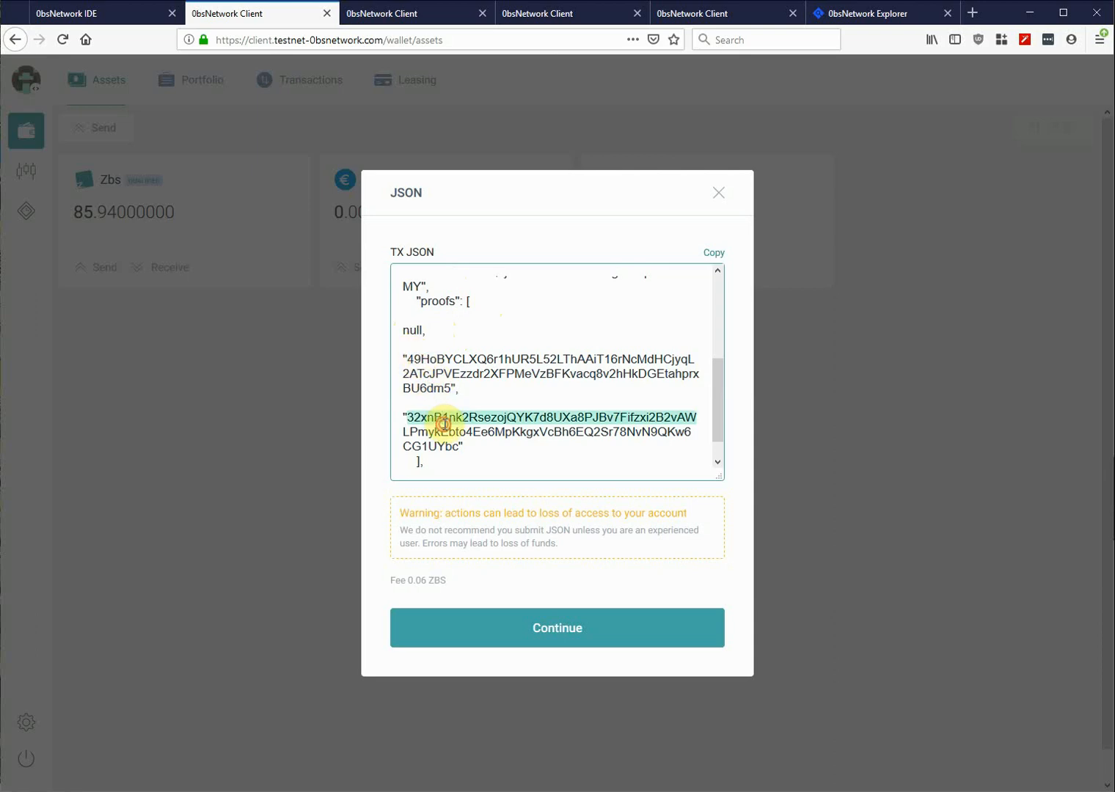
{"action": "left_click", "coordinate": [439, 377]}
{"action": "left_click", "coordinate": [438, 327]}
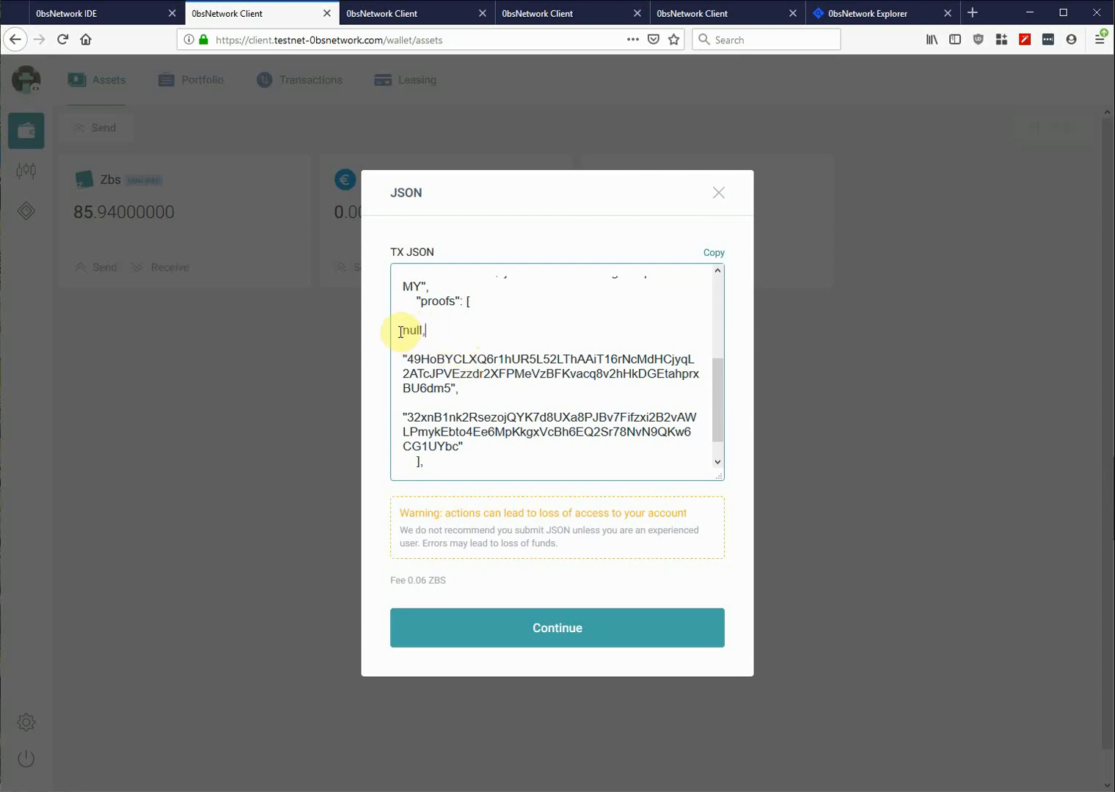
{"action": "mouse_move", "coordinate": [401, 330]}
{"action": "left_mouse_down"}
{"action": "mouse_move", "coordinate": [446, 338]}
{"action": "mouse_move", "coordinate": [405, 325]}
{"action": "mouse_move", "coordinate": [418, 329]}
{"action": "mouse_move", "coordinate": [398, 333]}
{"action": "left_mouse_up"}
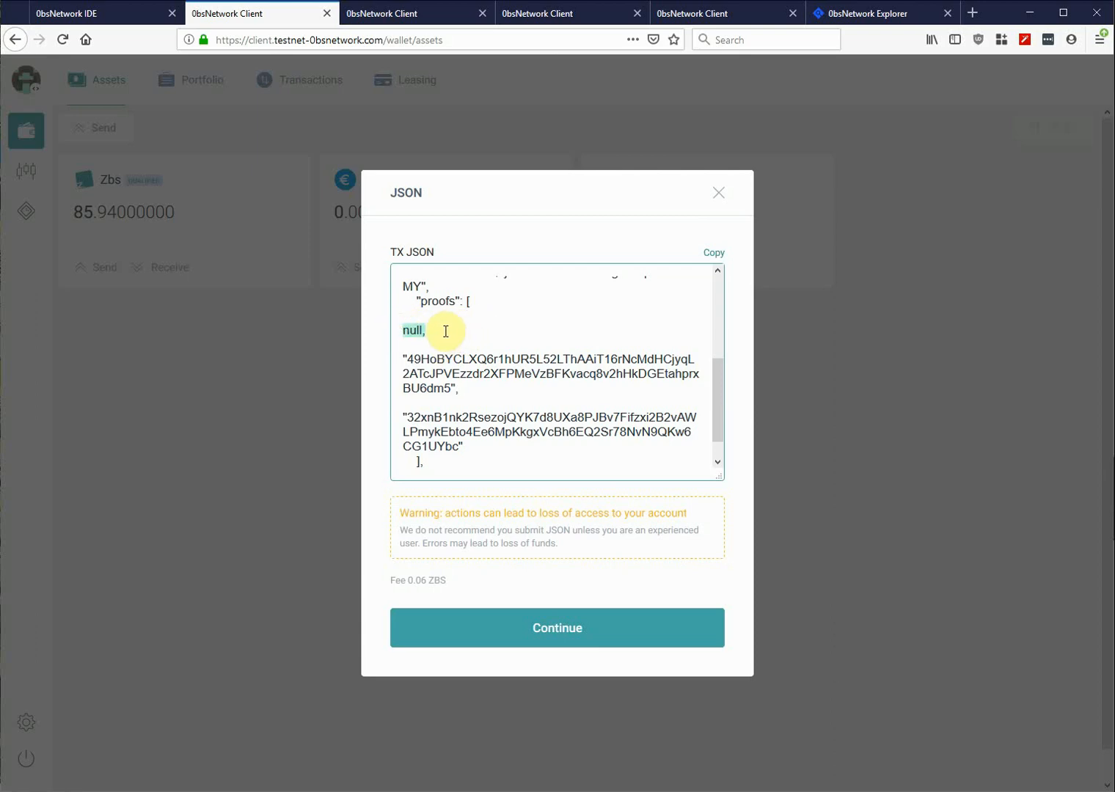
- Continue, sign and send the 5.2458 Zbs transfer with the null first proof, then close the confirmation
{"action": "left_click", "coordinate": [528, 629]}
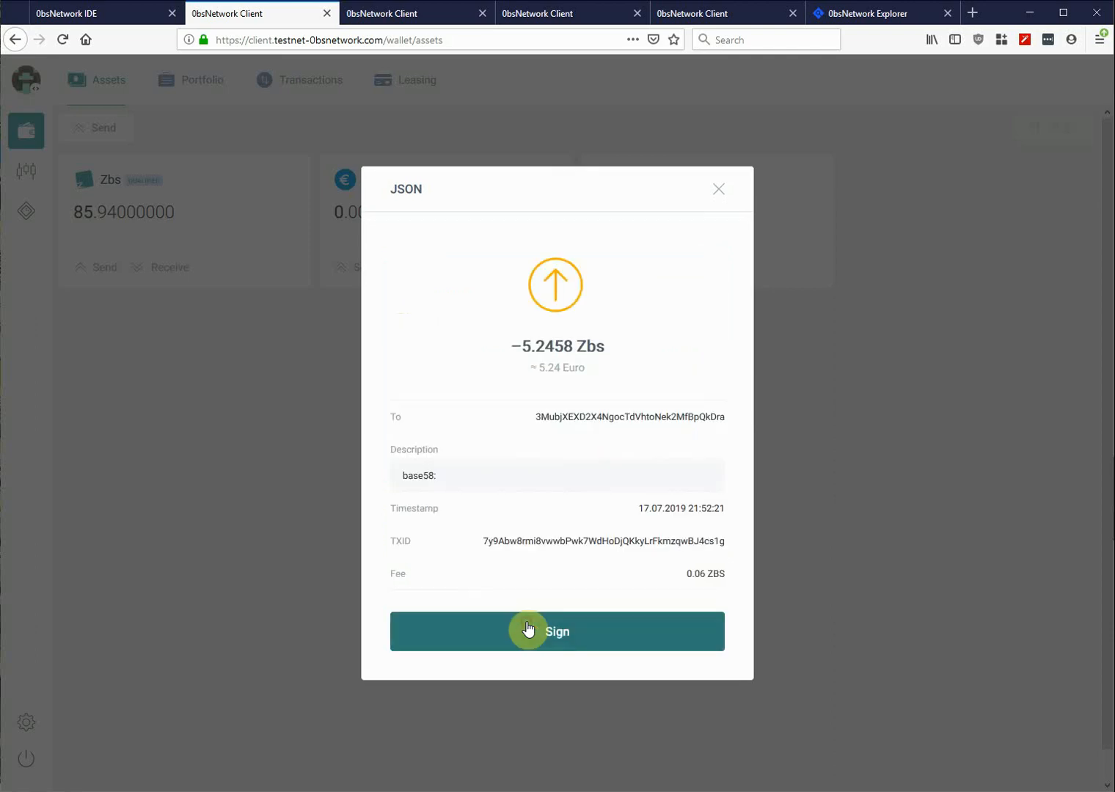
{"action": "left_click", "coordinate": [583, 643]}
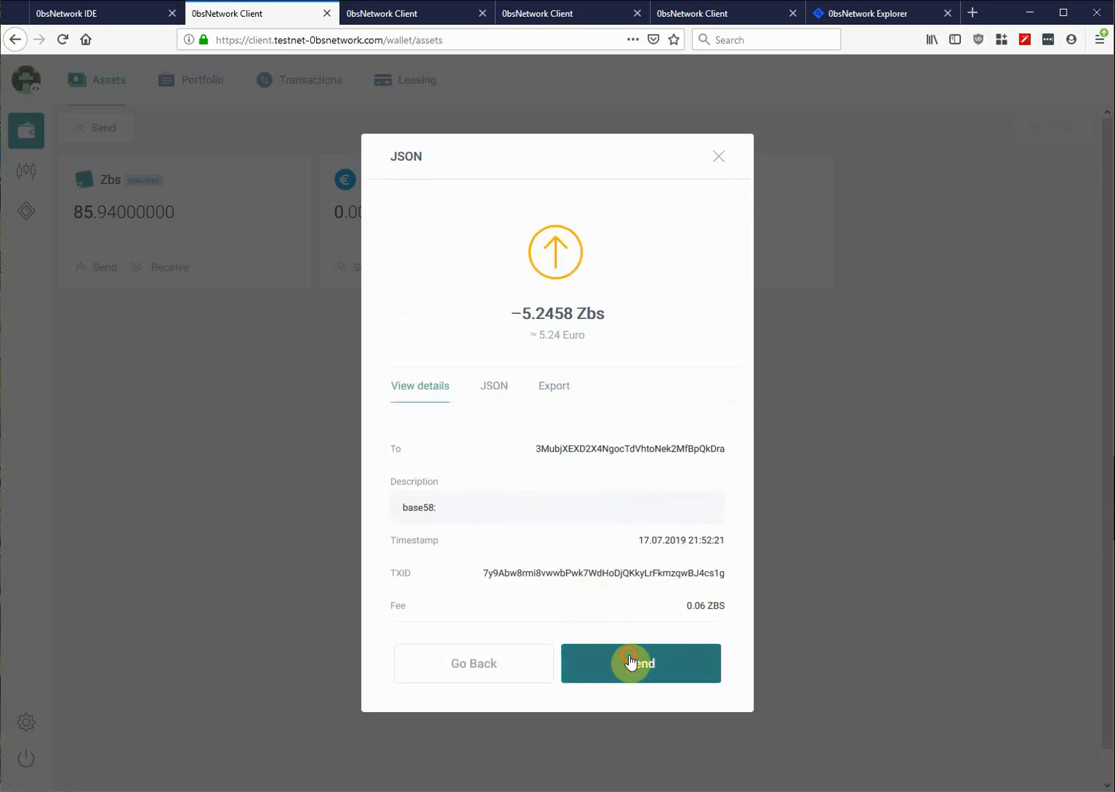
{"action": "left_click", "coordinate": [629, 659]}
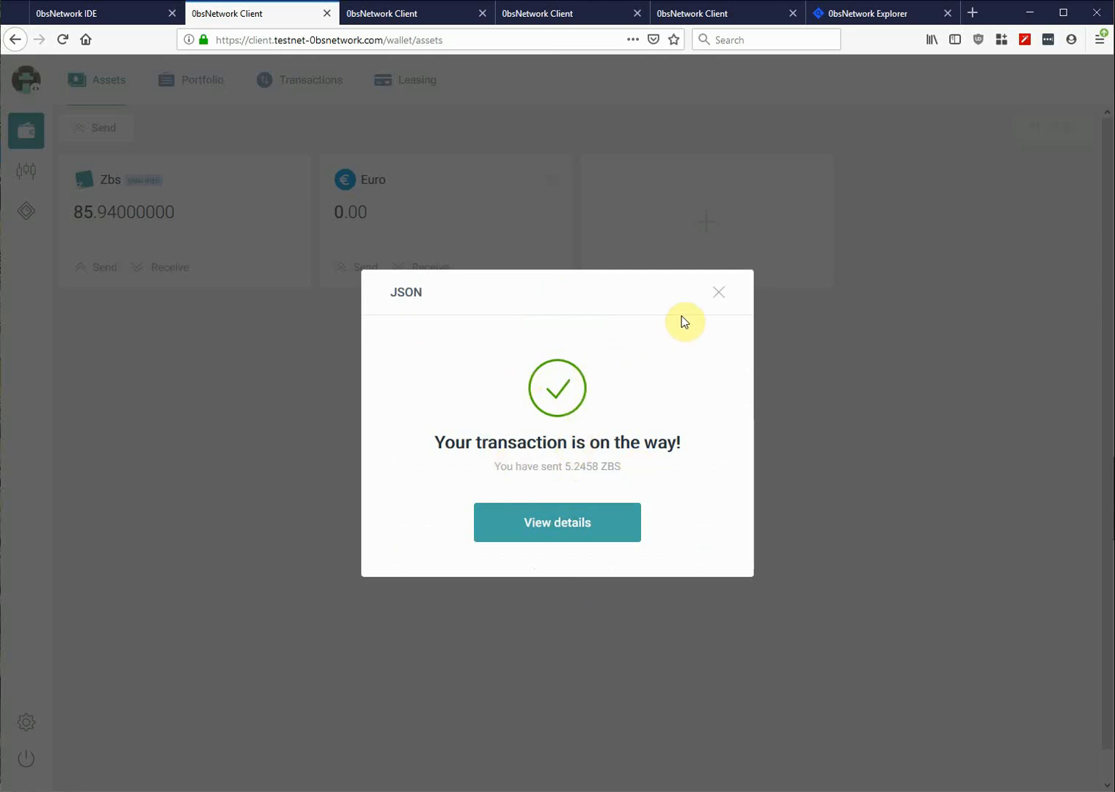
{"action": "left_click", "coordinate": [719, 292]}
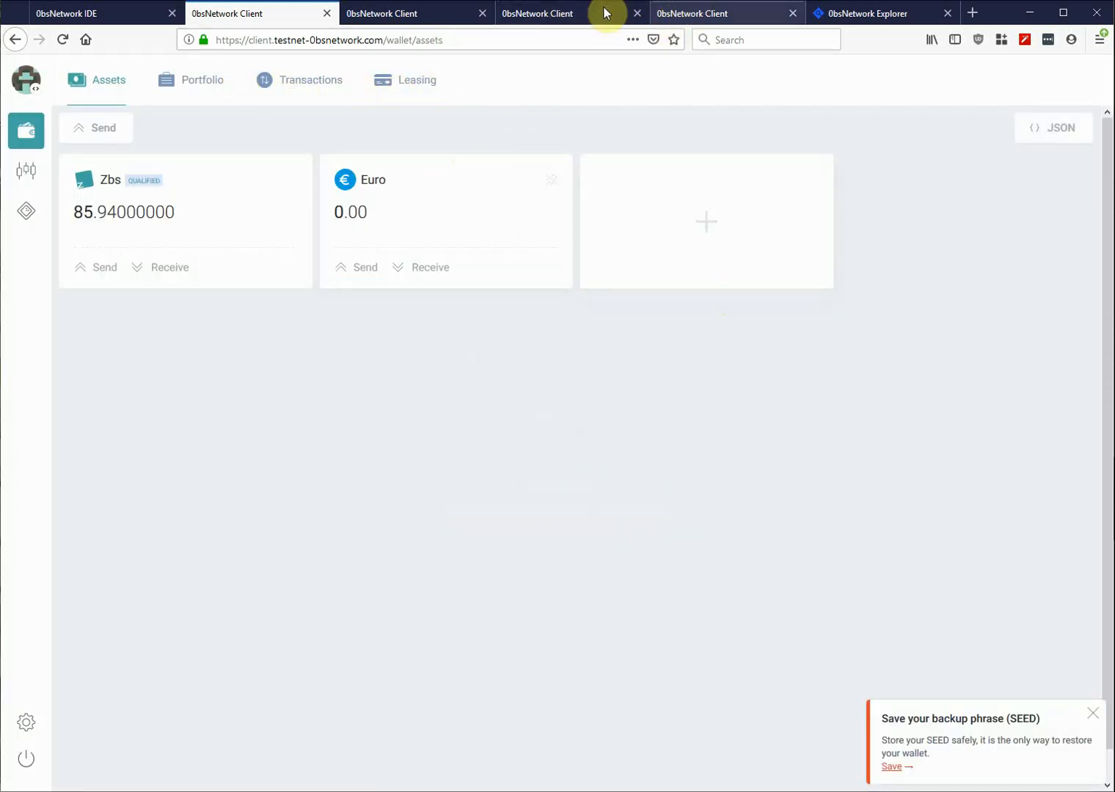
- Copy the address of the 69.61 Zbs wallet
{"action": "left_click", "coordinate": [422, 13]}
{"action": "left_click", "coordinate": [25, 80]}
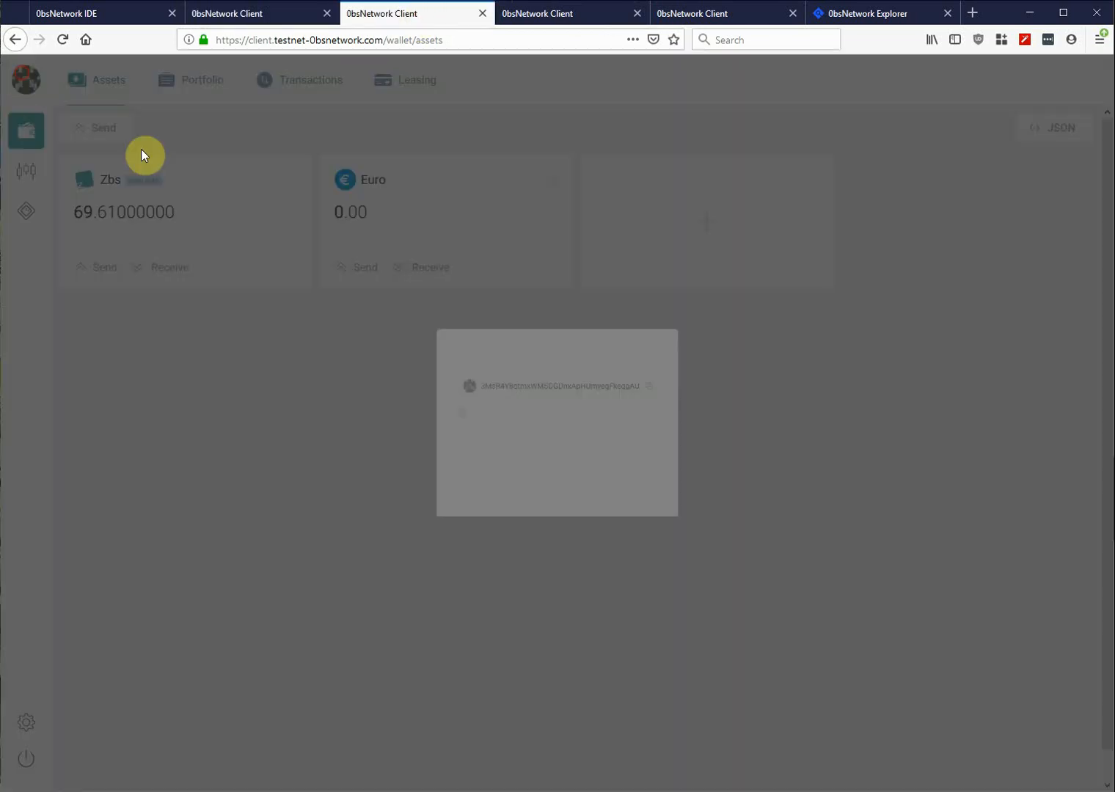
{"action": "left_click", "coordinate": [708, 383]}
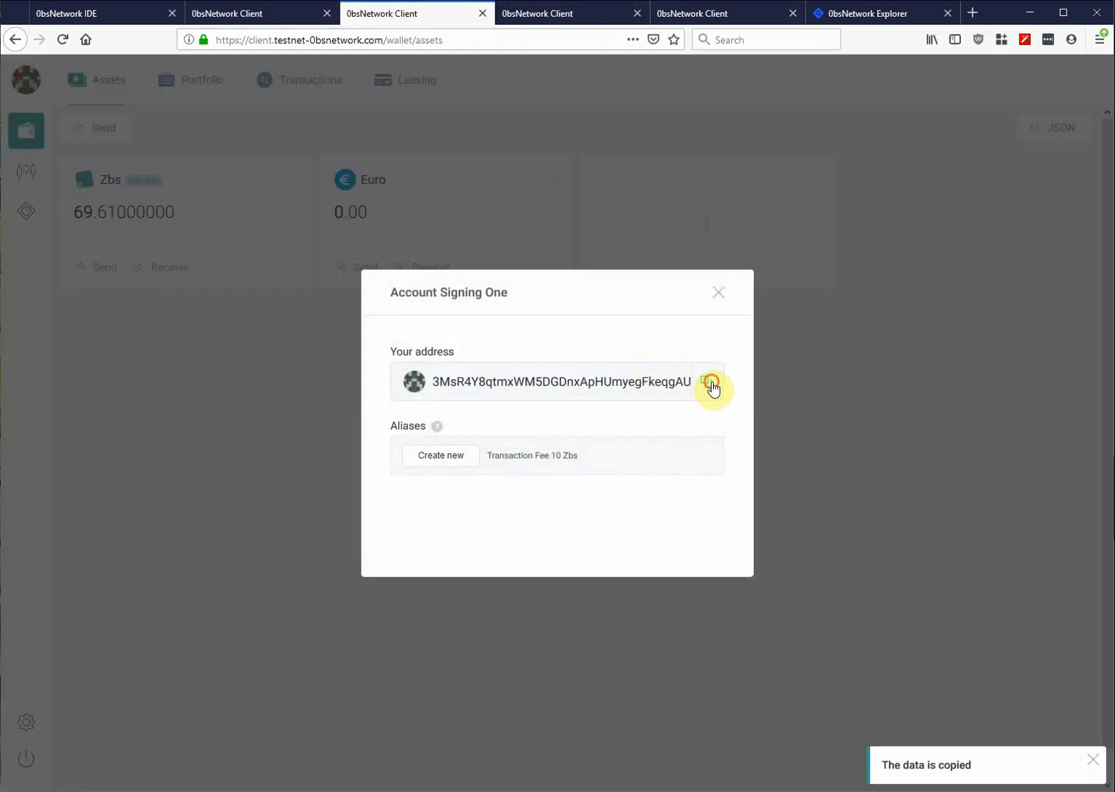
{"action": "left_click", "coordinate": [718, 292]}
- From the 80.63 Zbs wallet, prepare a 12 Zbs transfer to that address and copy its JSON
{"action": "left_click", "coordinate": [251, 15]}
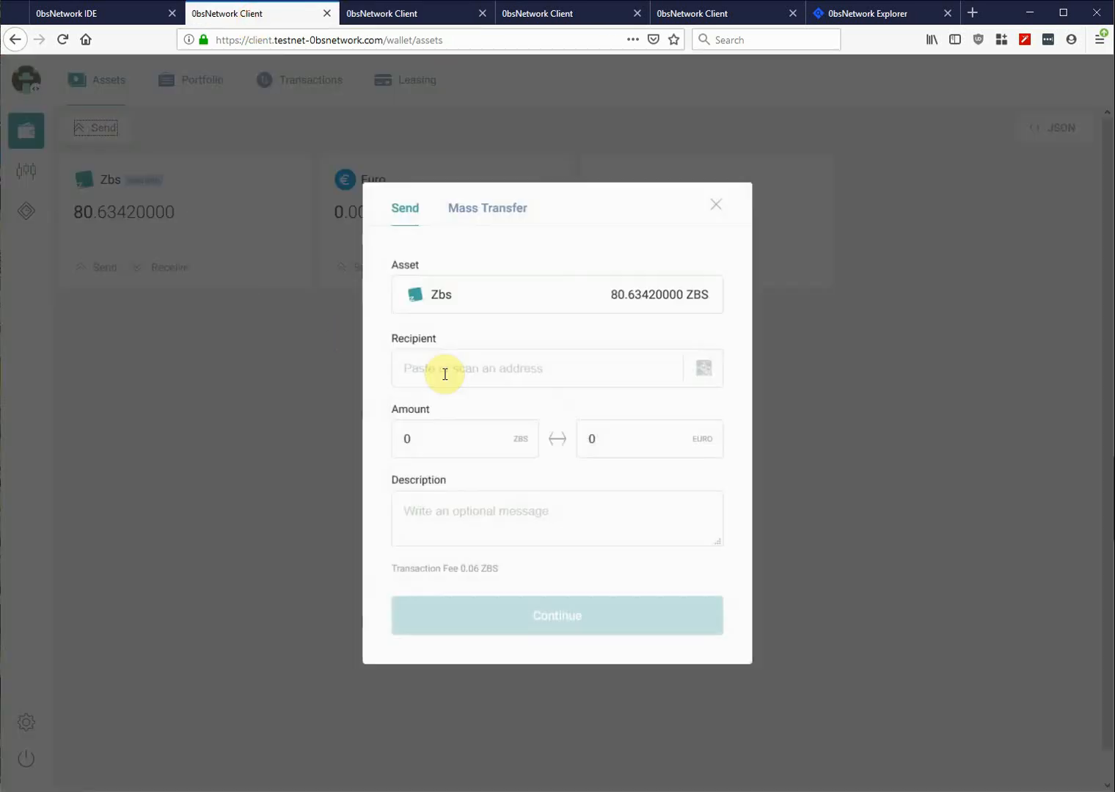
{"action": "left_click", "coordinate": [463, 373]}
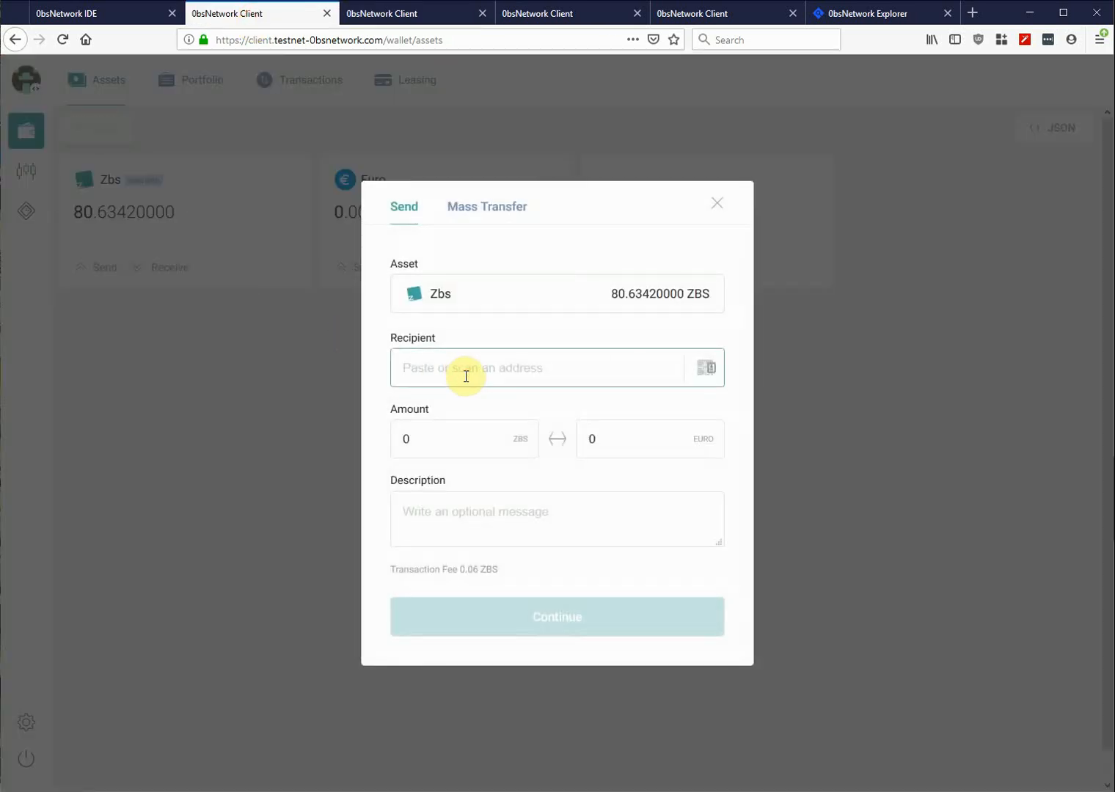
{"action": "key", "text": "ctrl+v"}
{"action": "left_click", "coordinate": [448, 447]}
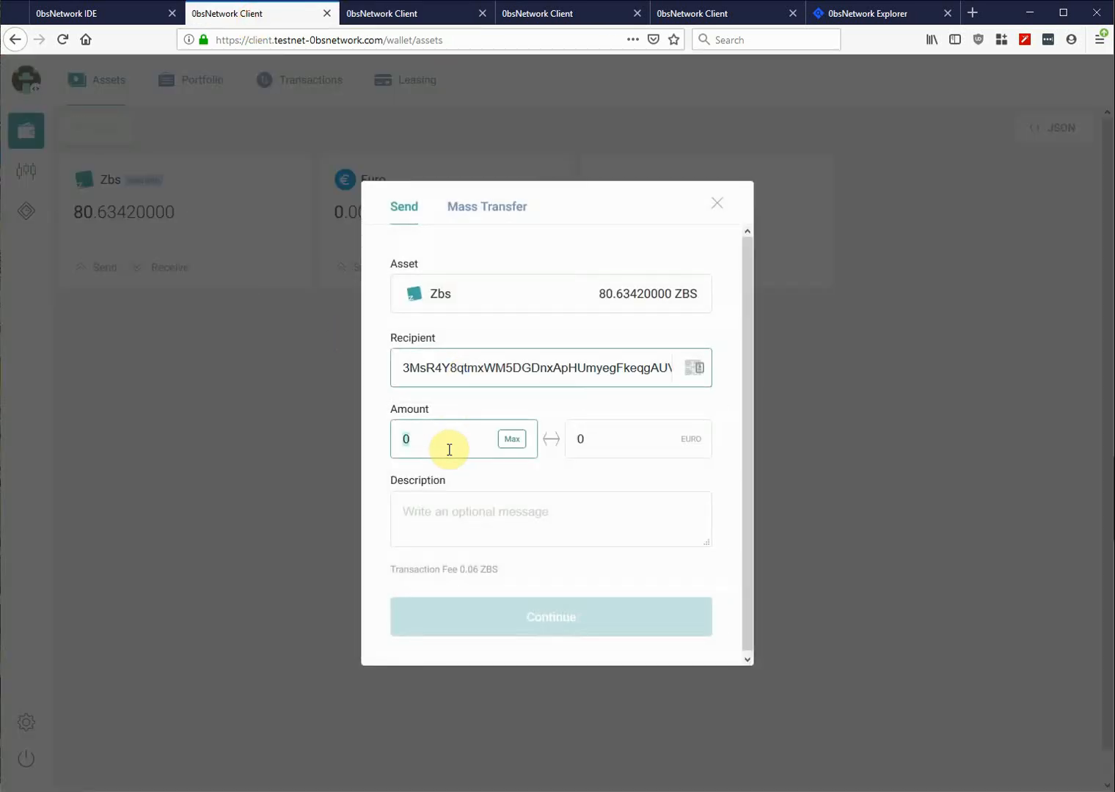
{"action": "type", "text": "12"}
{"action": "left_click", "coordinate": [519, 618]}
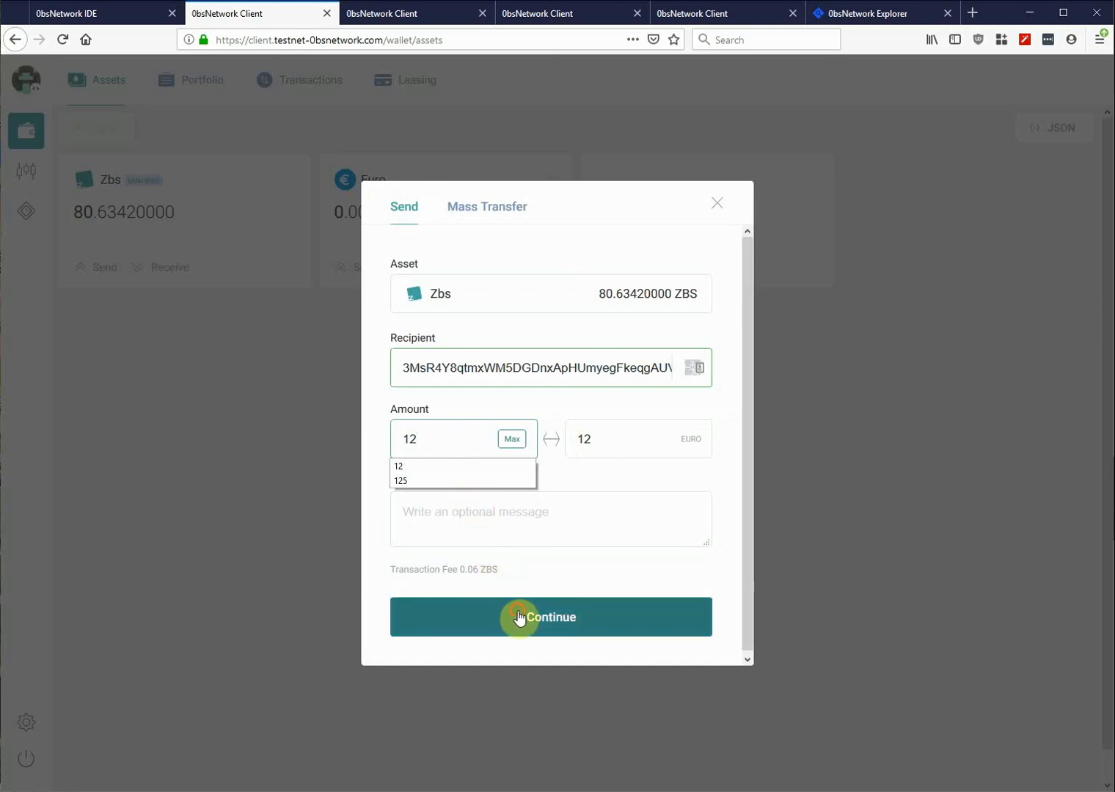
{"action": "left_click", "coordinate": [505, 361]}
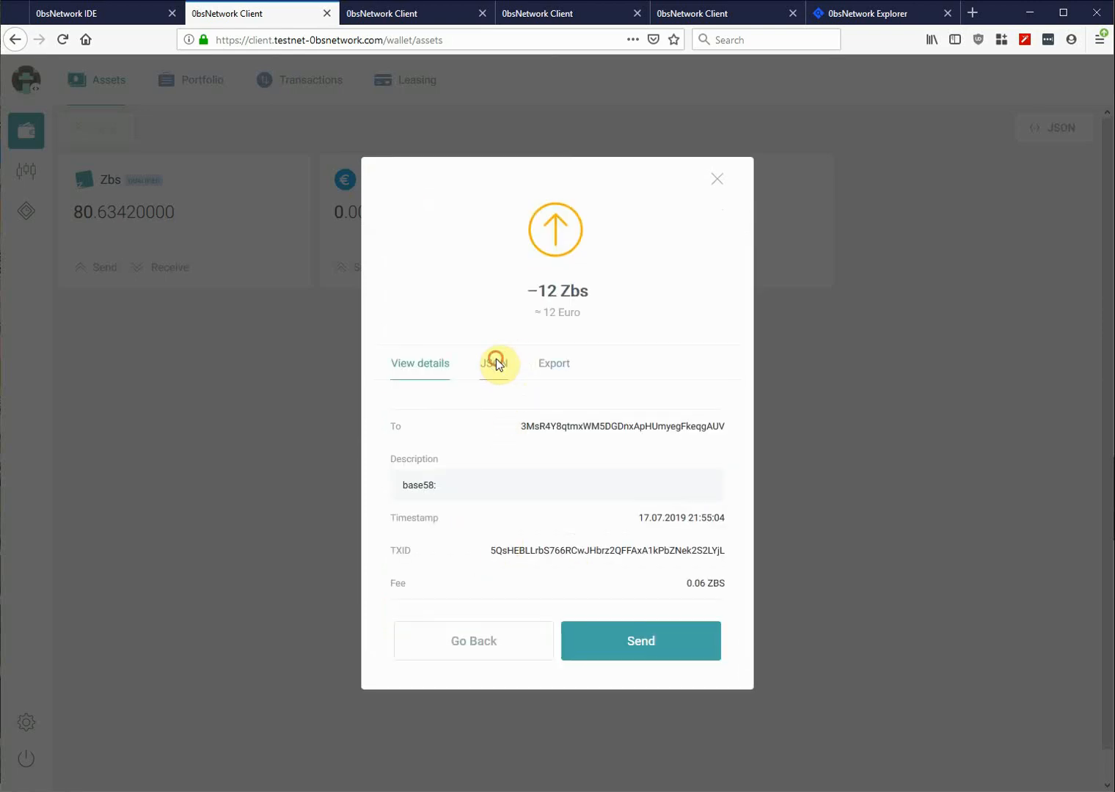
{"action": "left_click", "coordinate": [715, 398]}
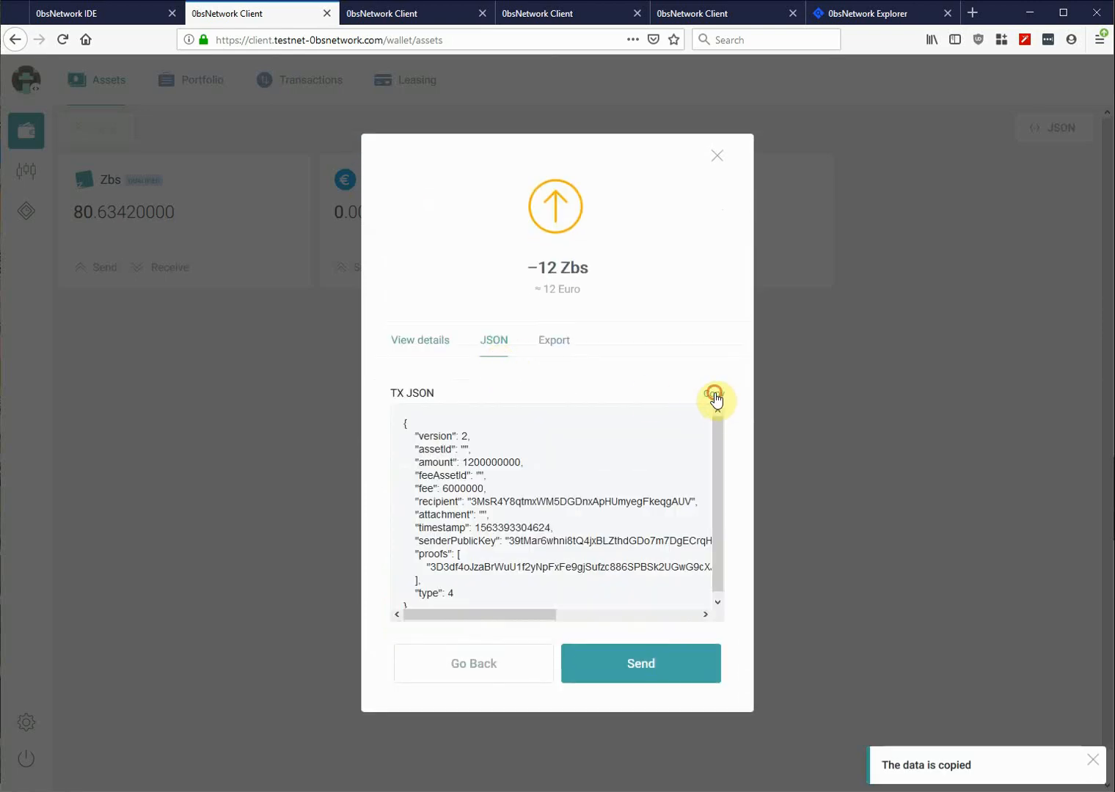
{"action": "left_click", "coordinate": [717, 155]}
{"action": "left_click", "coordinate": [402, 15]}
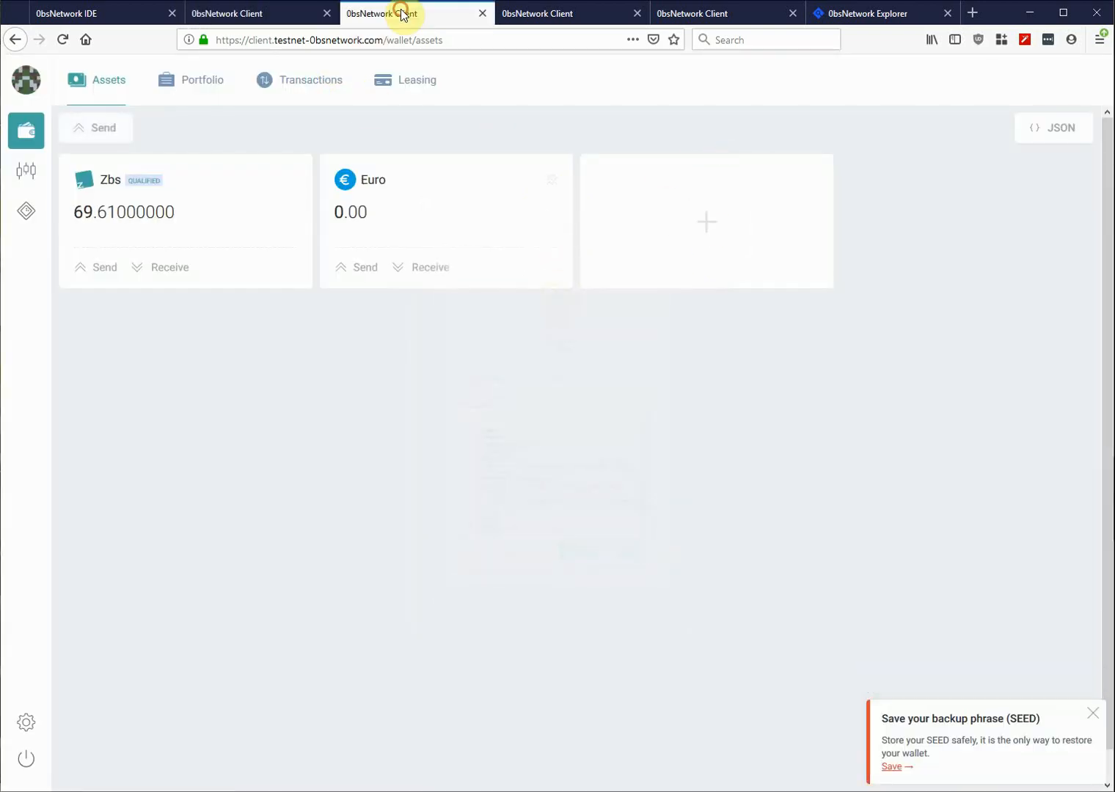
- Paste the 12 Zbs transfer JSON into TX JSON and delete its old proof
{"action": "left_click", "coordinate": [1050, 127]}
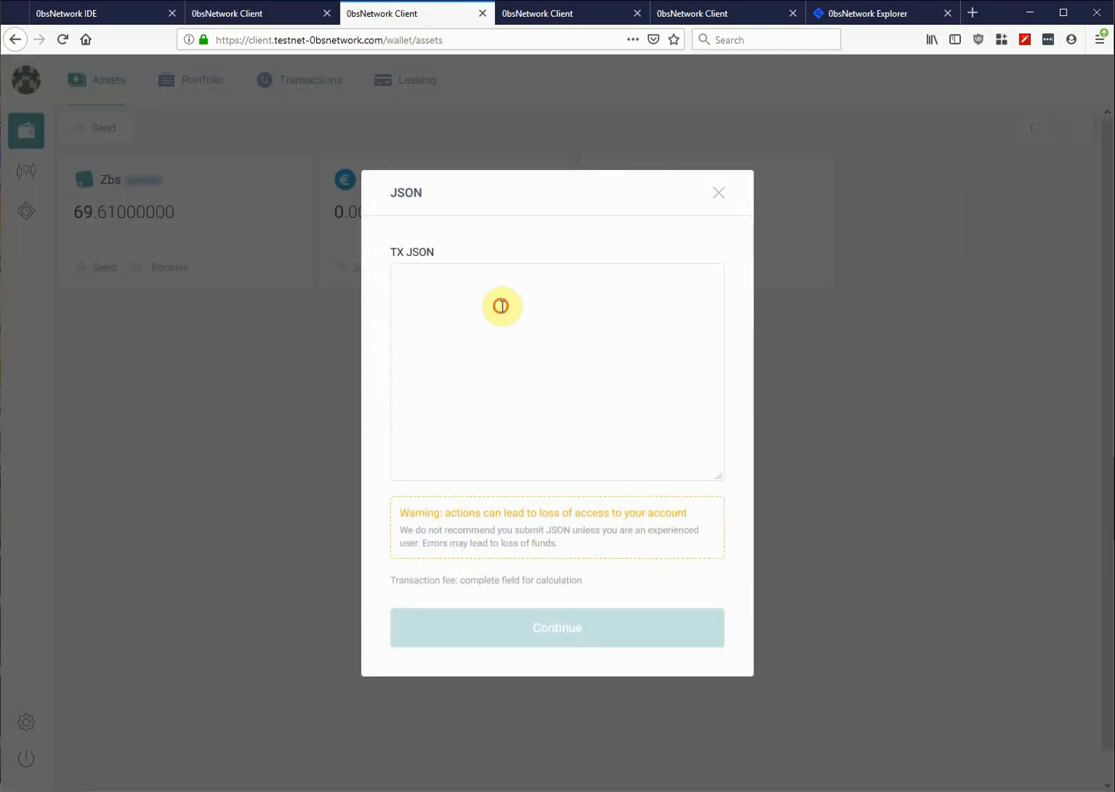
{"action": "left_click", "coordinate": [498, 304]}
{"action": "key", "text": "ctrl+v"}
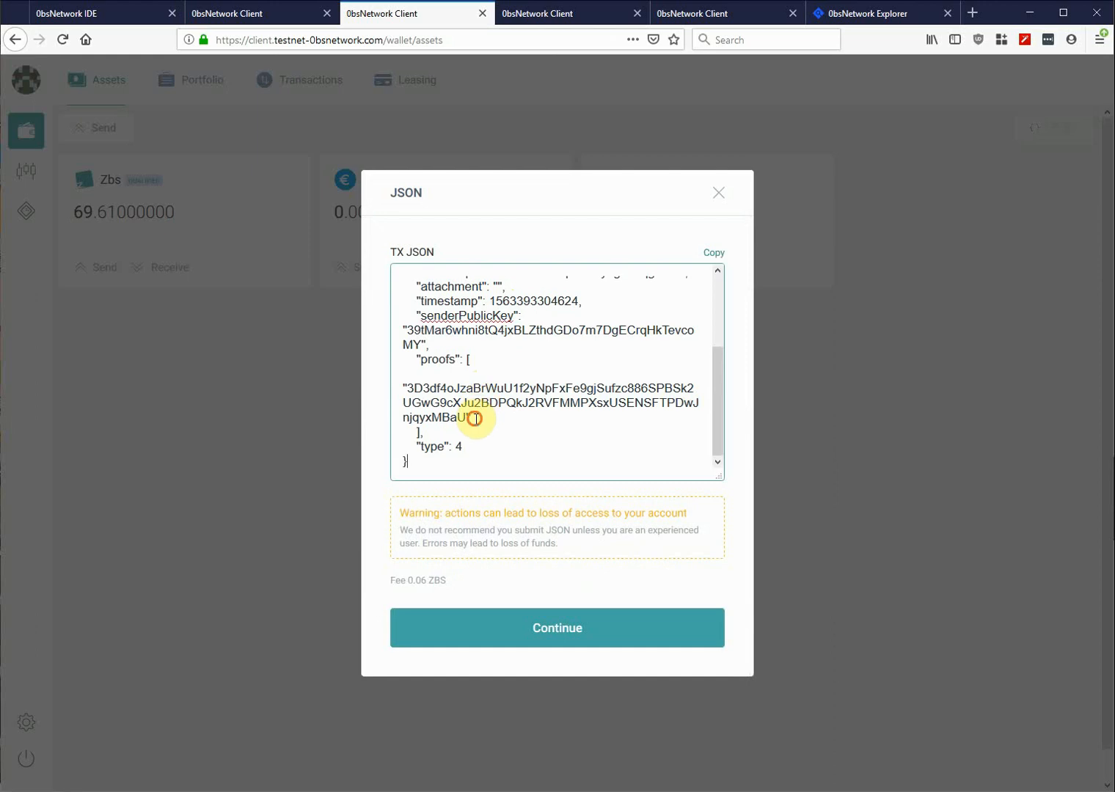
{"action": "left_click_drag", "start_coordinate": [472, 417], "coordinate": [395, 386]}
{"action": "key", "text": "BackSpace"}
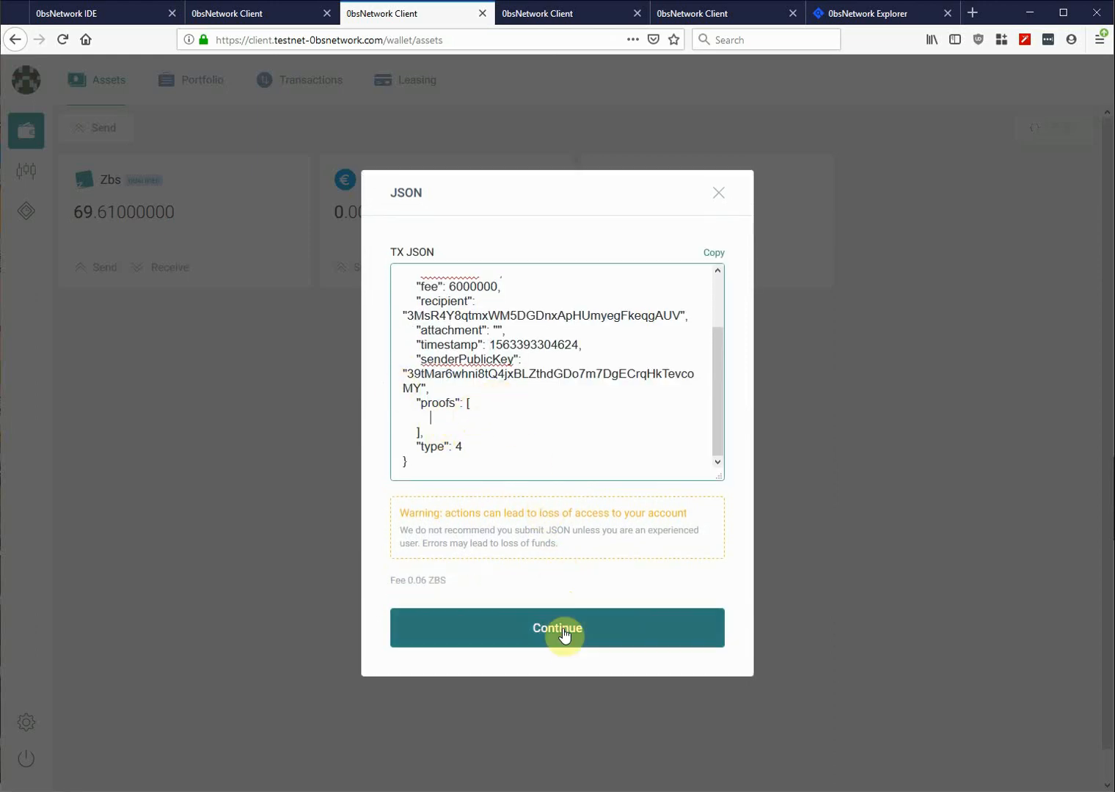
- Sign the edited transfer with the 69.61 Zbs wallet and copy the signed JSON
{"action": "left_click", "coordinate": [567, 632]}
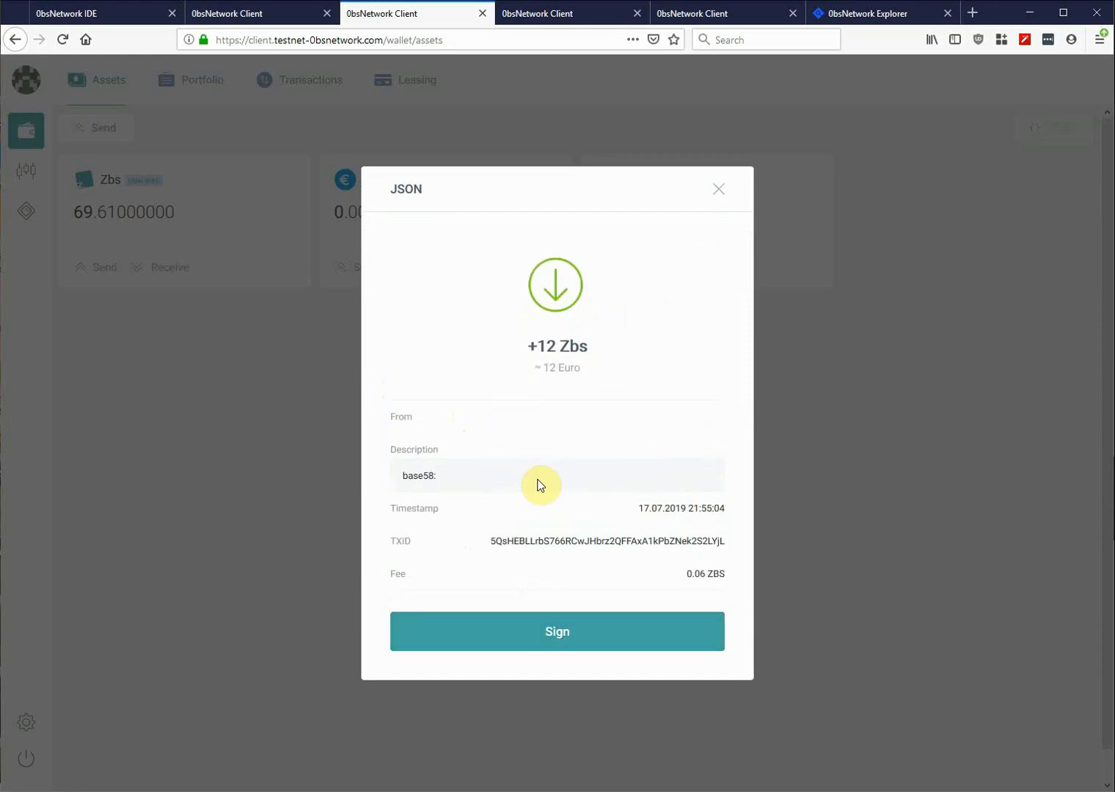
{"action": "left_click", "coordinate": [590, 634]}
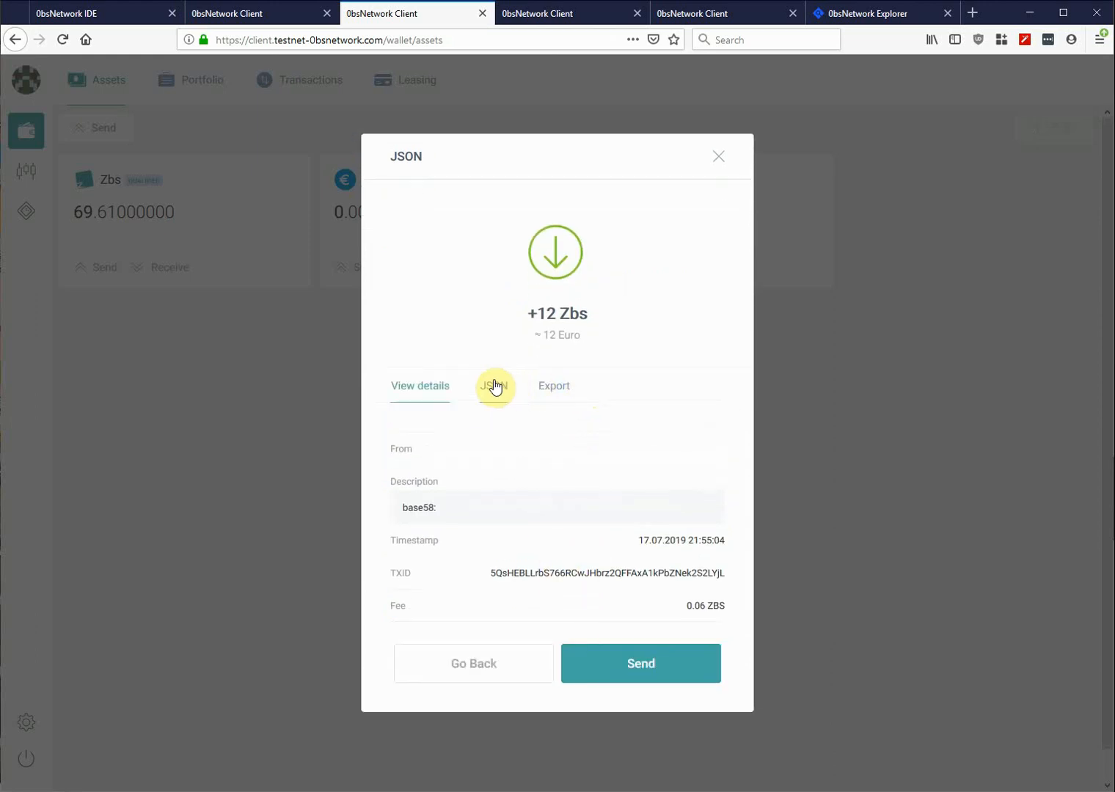
{"action": "left_click", "coordinate": [496, 385]}
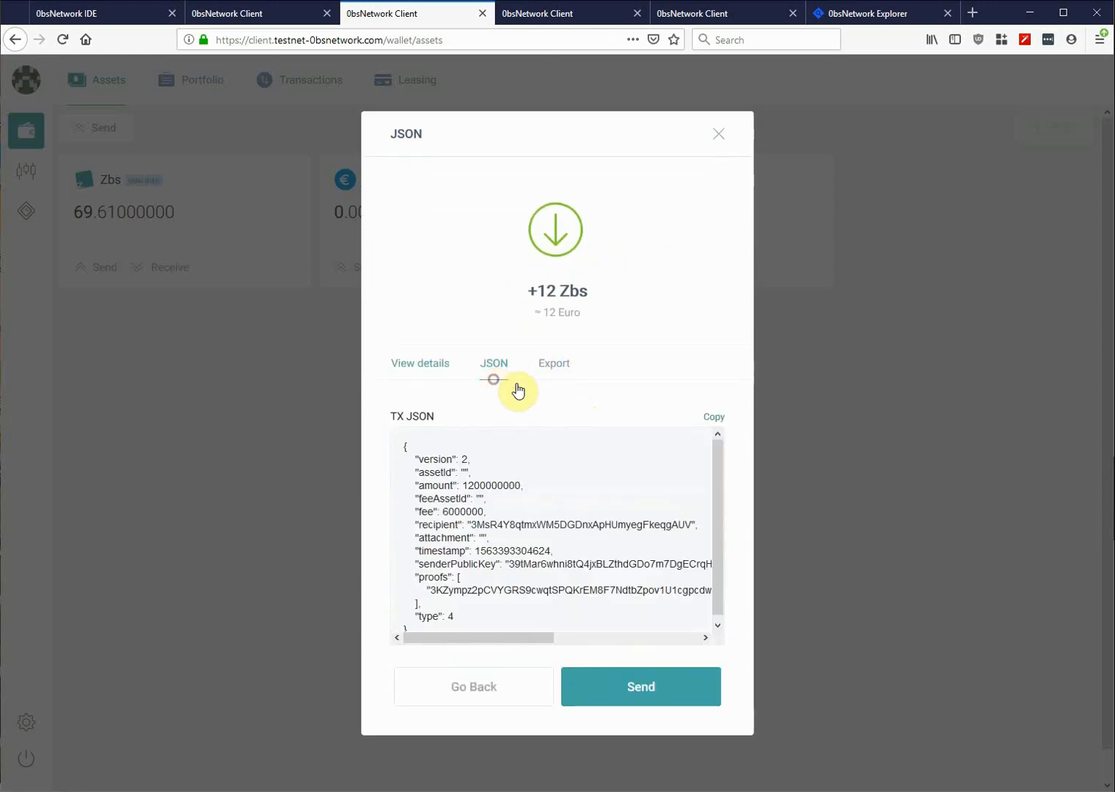
{"action": "left_click", "coordinate": [716, 418]}
{"action": "left_click", "coordinate": [718, 142]}
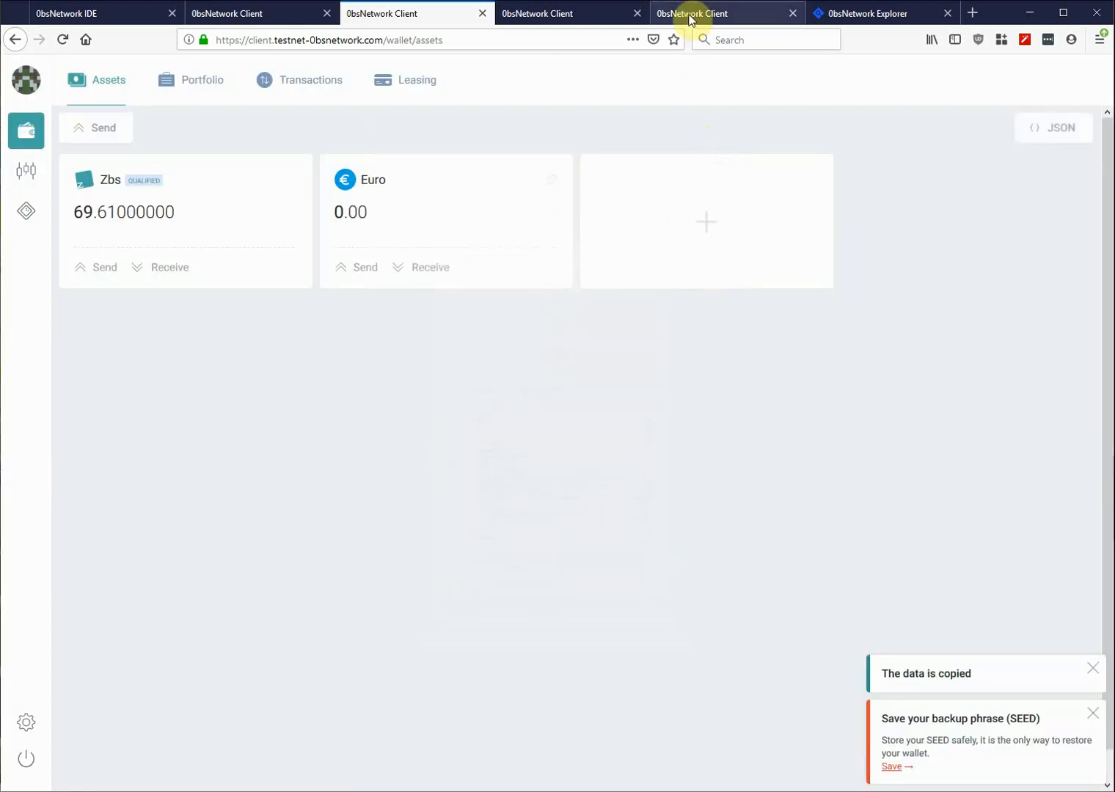
- On the MyNew Token wallet, paste the 12 Zbs transfer JSON and co-sign it
{"action": "left_click", "coordinate": [688, 14]}
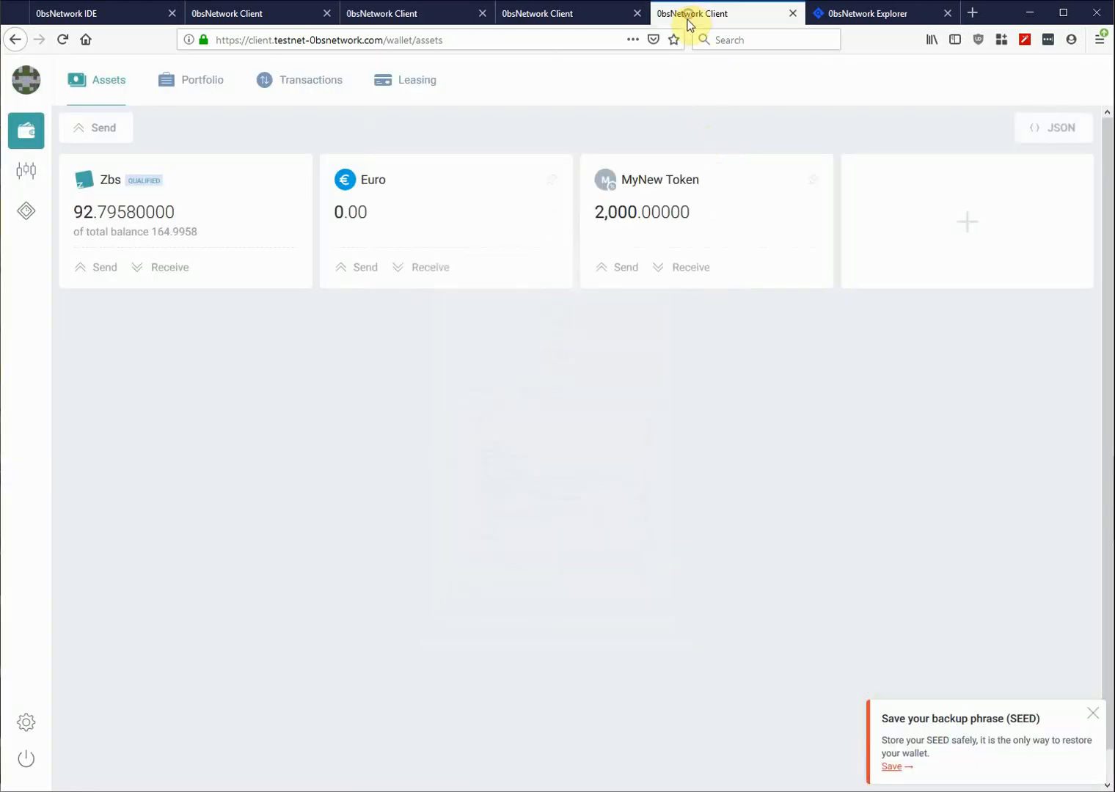
{"action": "left_click", "coordinate": [1056, 132]}
{"action": "left_click", "coordinate": [572, 299]}
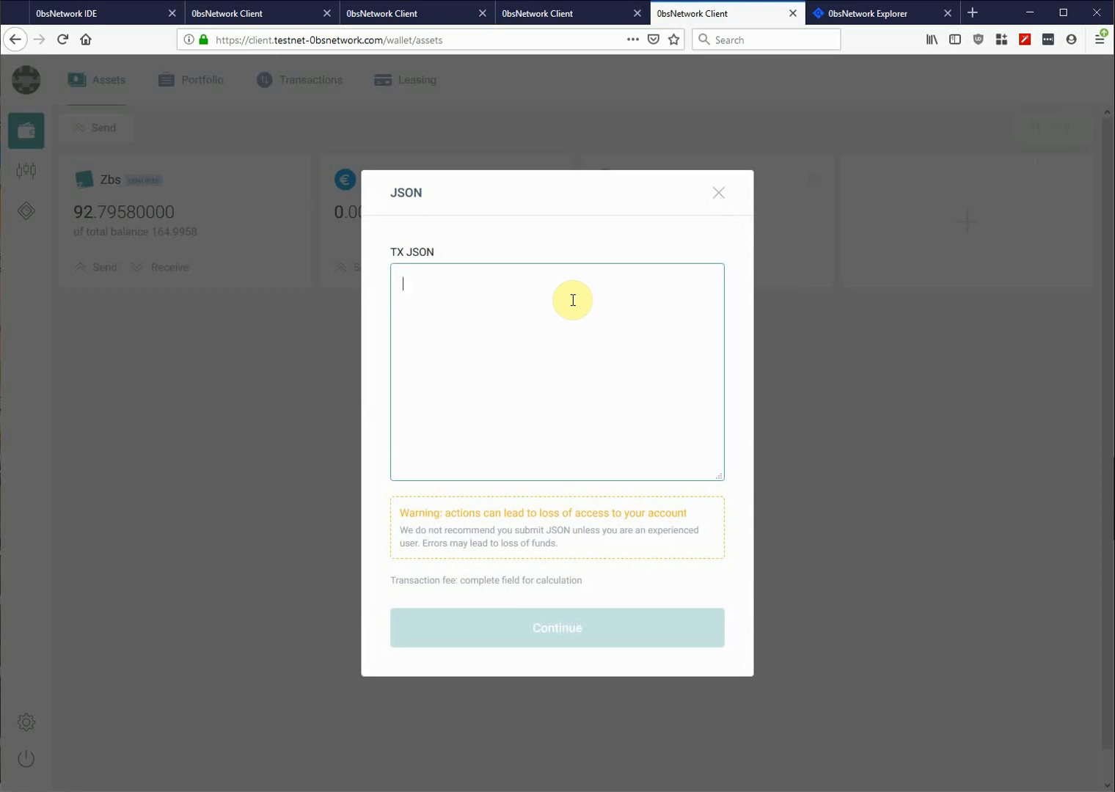
{"action": "key", "text": "ctrl+v"}
{"action": "left_click", "coordinate": [572, 633]}
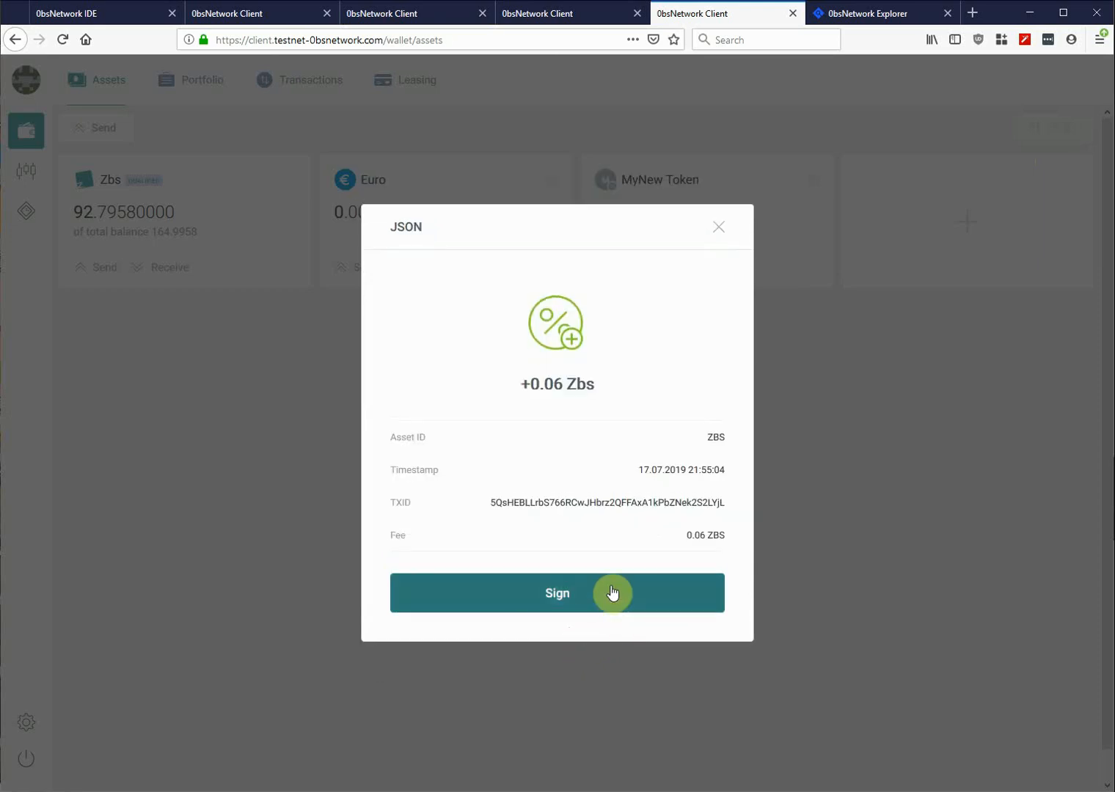
{"action": "left_click", "coordinate": [611, 593]}
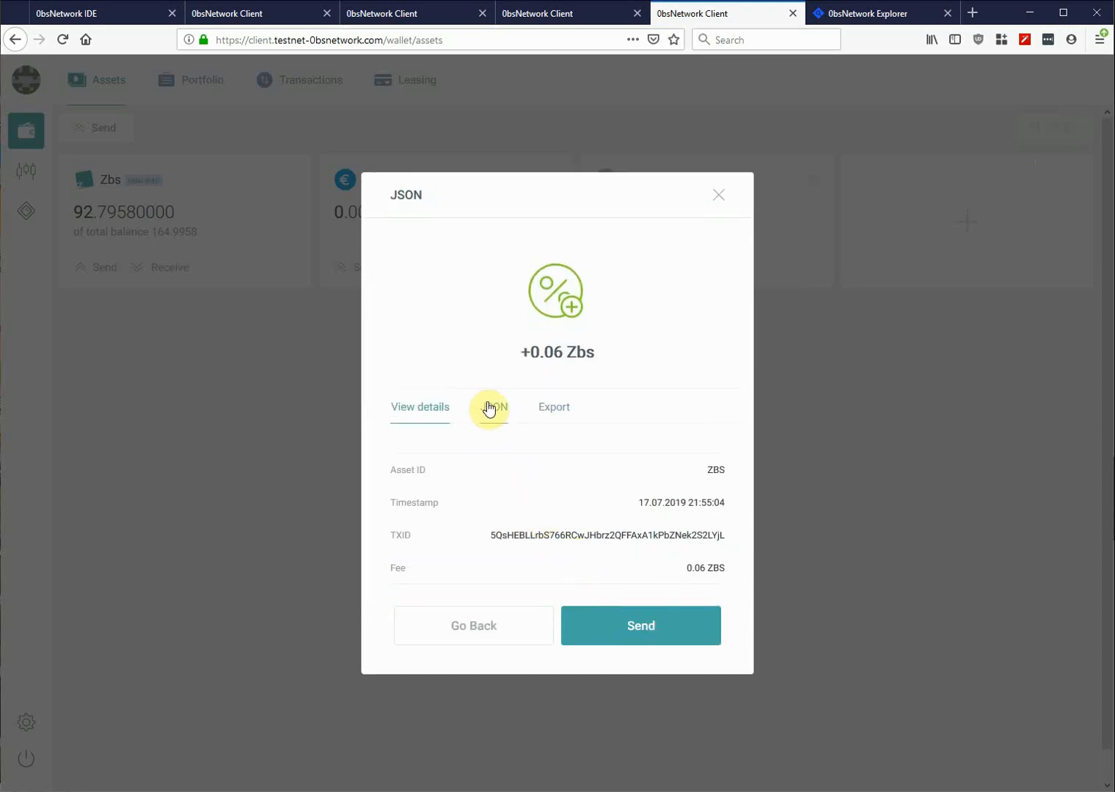
- Copy the resulting JSON carrying both proofs
{"action": "left_click", "coordinate": [496, 411]}
{"action": "left_click", "coordinate": [713, 408]}
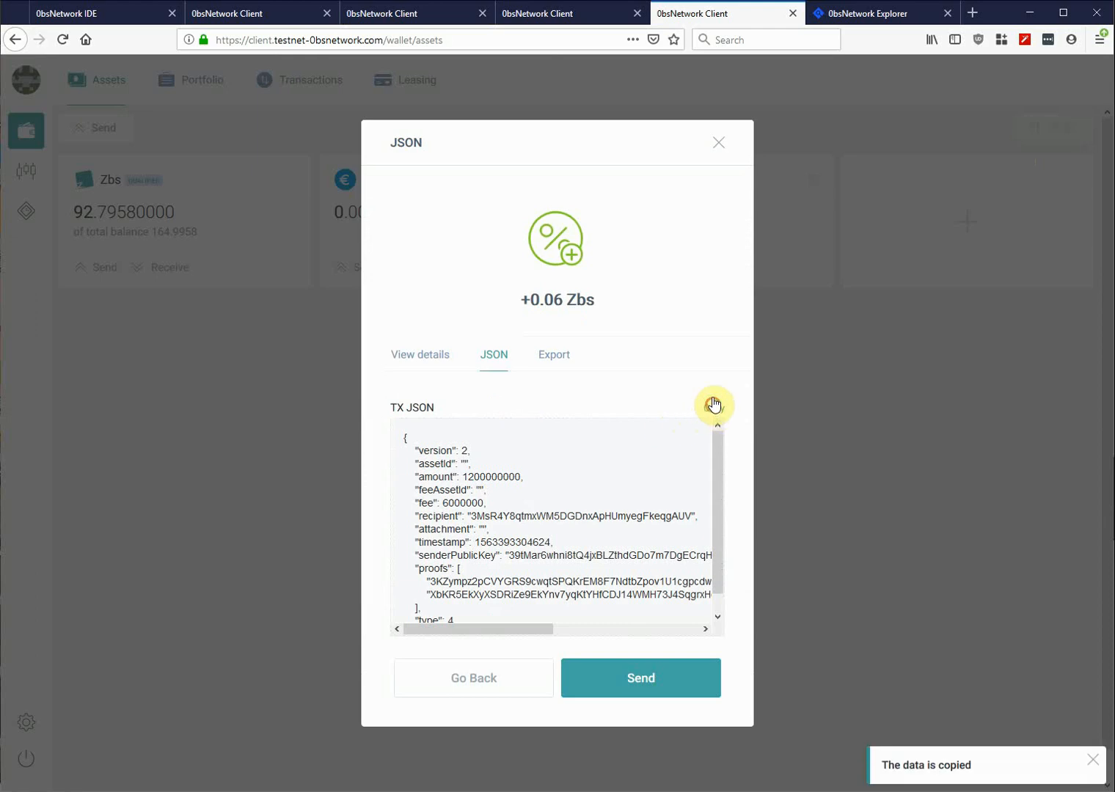
{"action": "left_click", "coordinate": [724, 153]}
{"action": "left_click", "coordinate": [228, 12]}
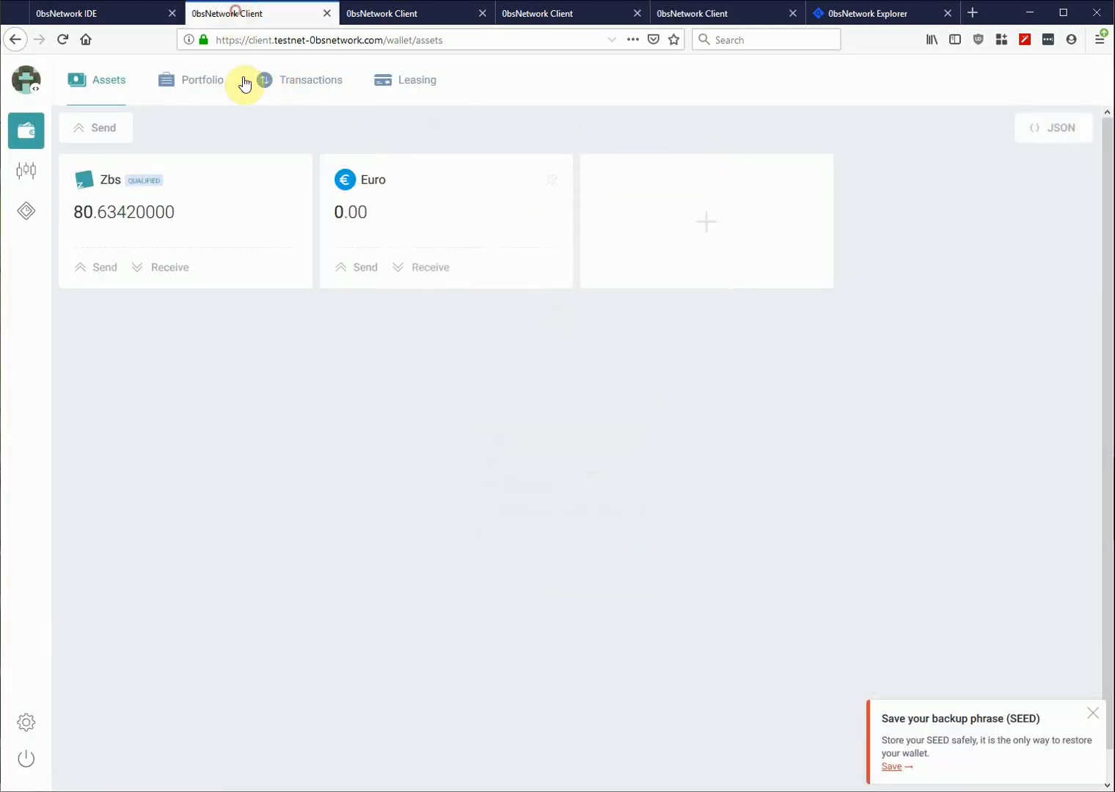
- Paste the two-proof 12 Zbs transfer JSON into the multisig wallet's TX JSON box
{"action": "left_click", "coordinate": [1050, 137]}
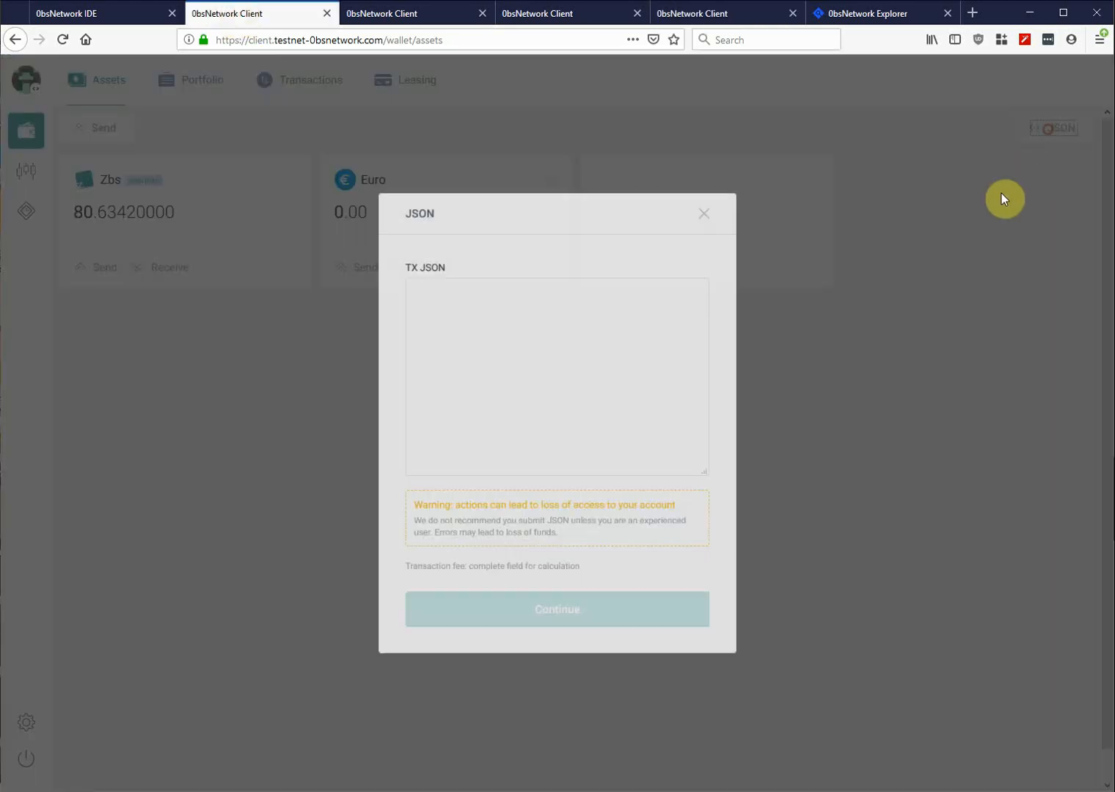
{"action": "left_click", "coordinate": [562, 306]}
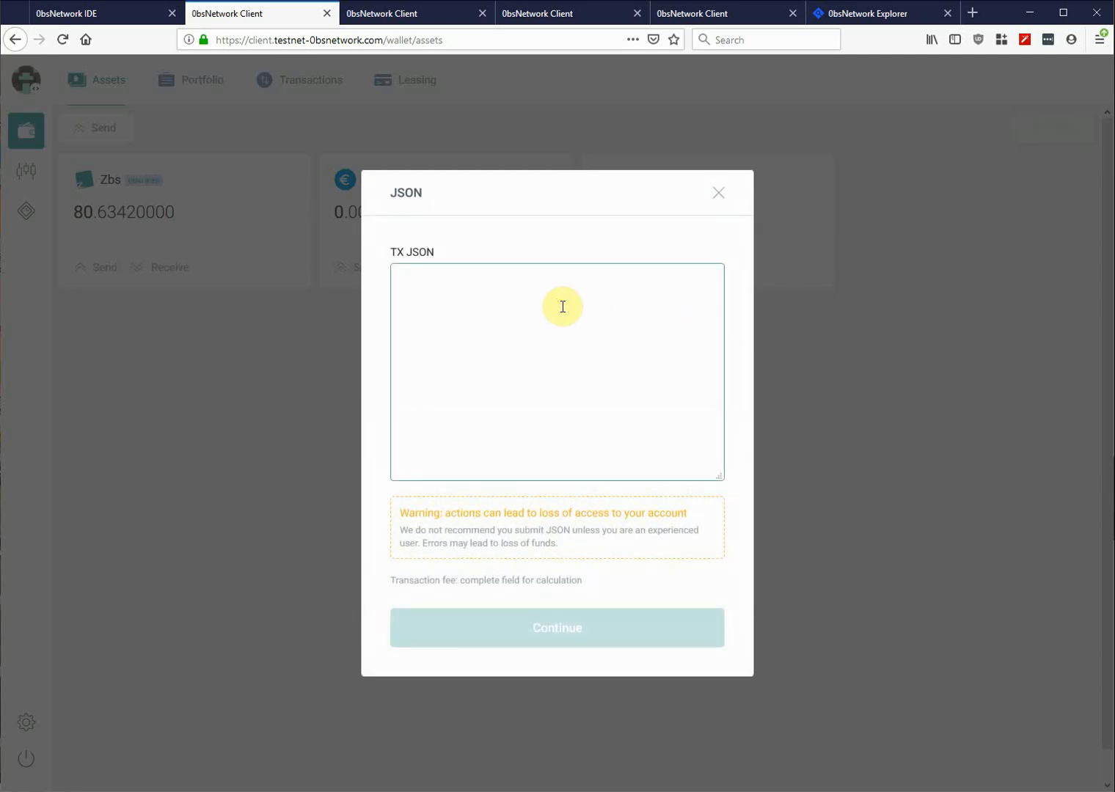
{"action": "key", "text": "ctrl+v"}
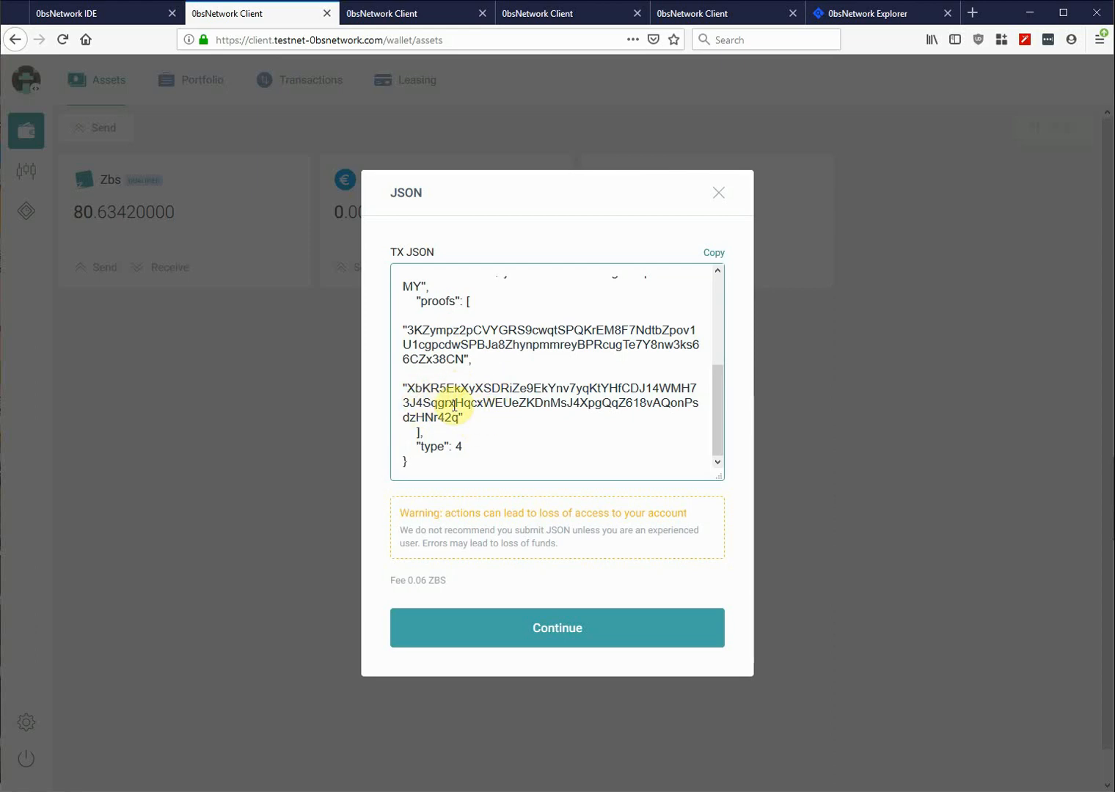
- Insert 'null,' between the two proofs, then review and send the 12 Zbs transfer
{"action": "left_click", "coordinate": [497, 361]}
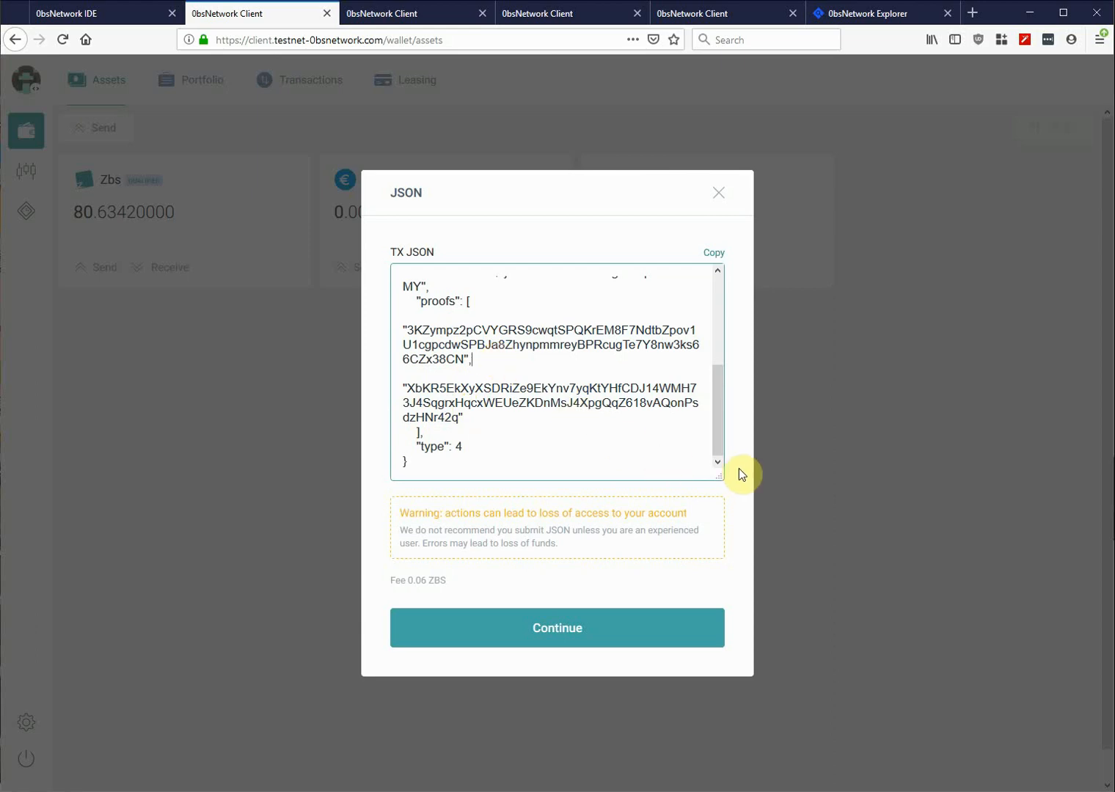
{"action": "key", "text": "Return"}
{"action": "key", "text": "Return"}
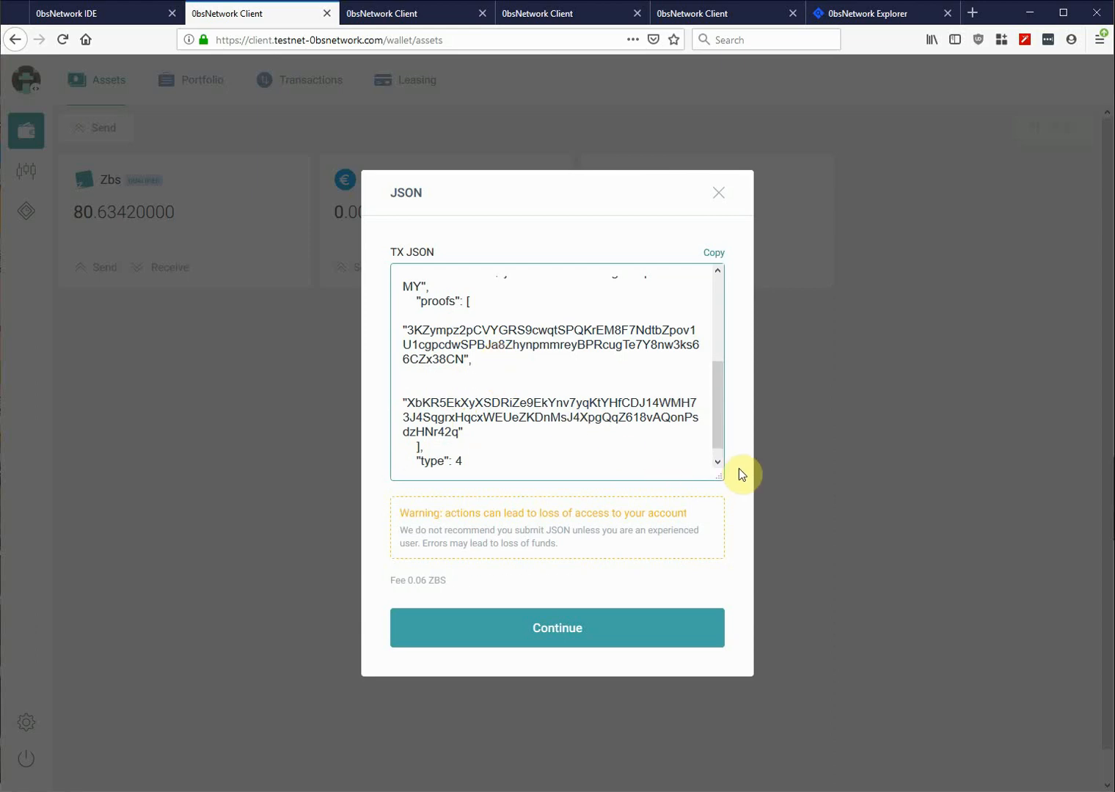
{"action": "type", "text": "null,"}
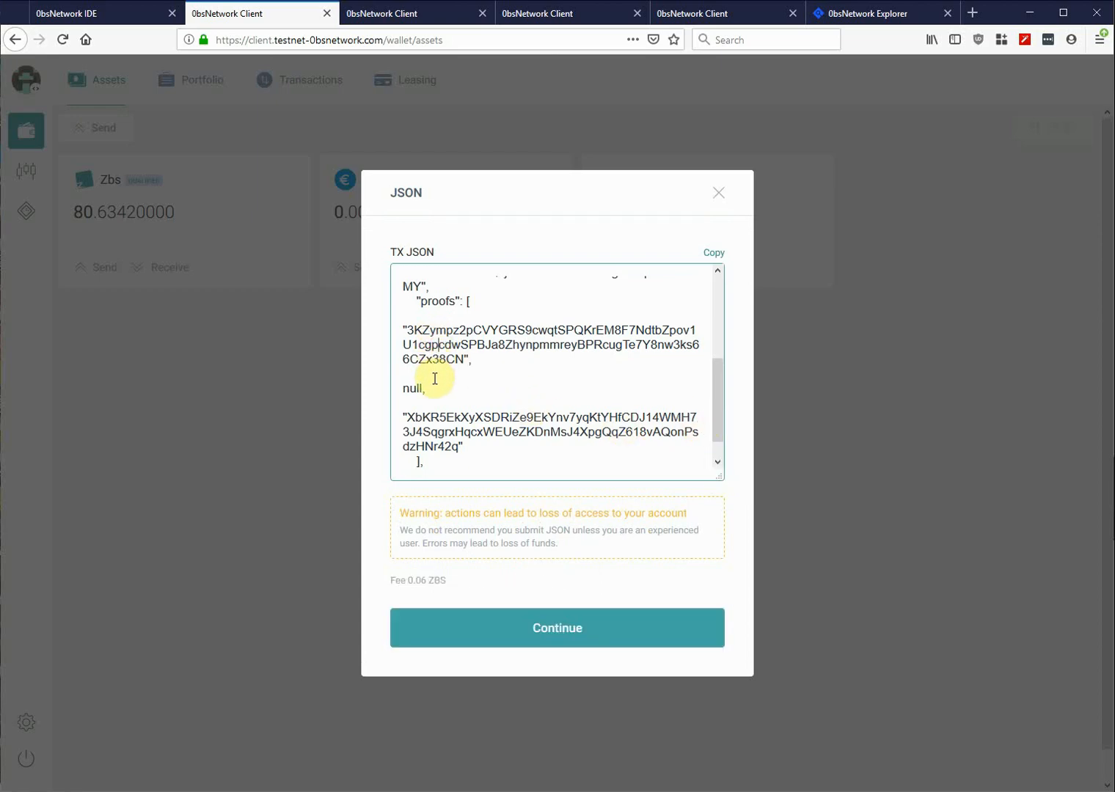
{"action": "left_click_drag", "start_coordinate": [406, 387], "coordinate": [430, 389]}
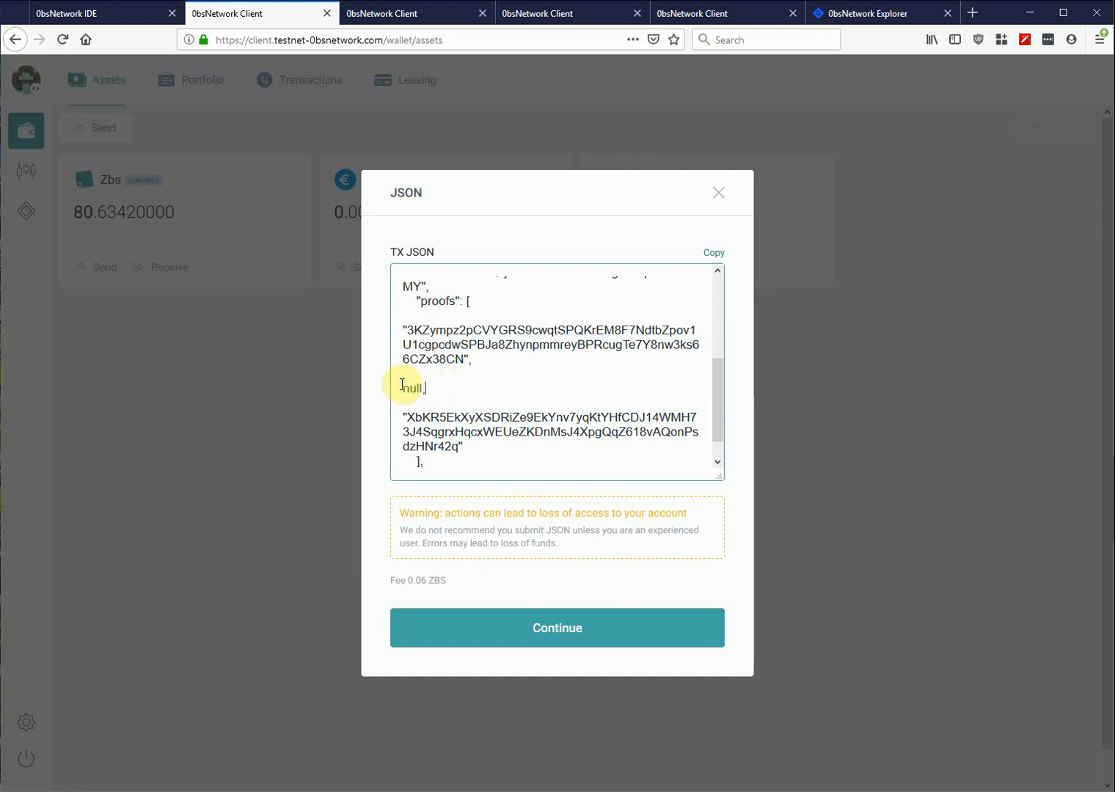
{"action": "double_click", "coordinate": [425, 420]}
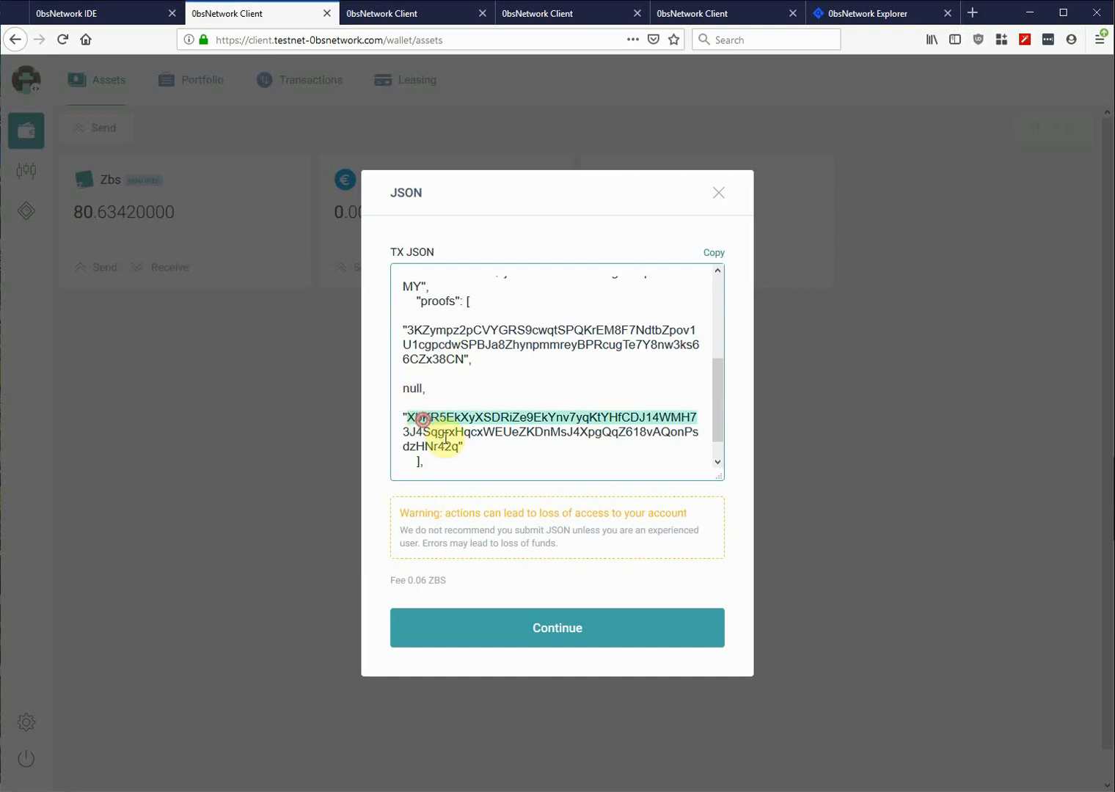
{"action": "left_click", "coordinate": [539, 629]}
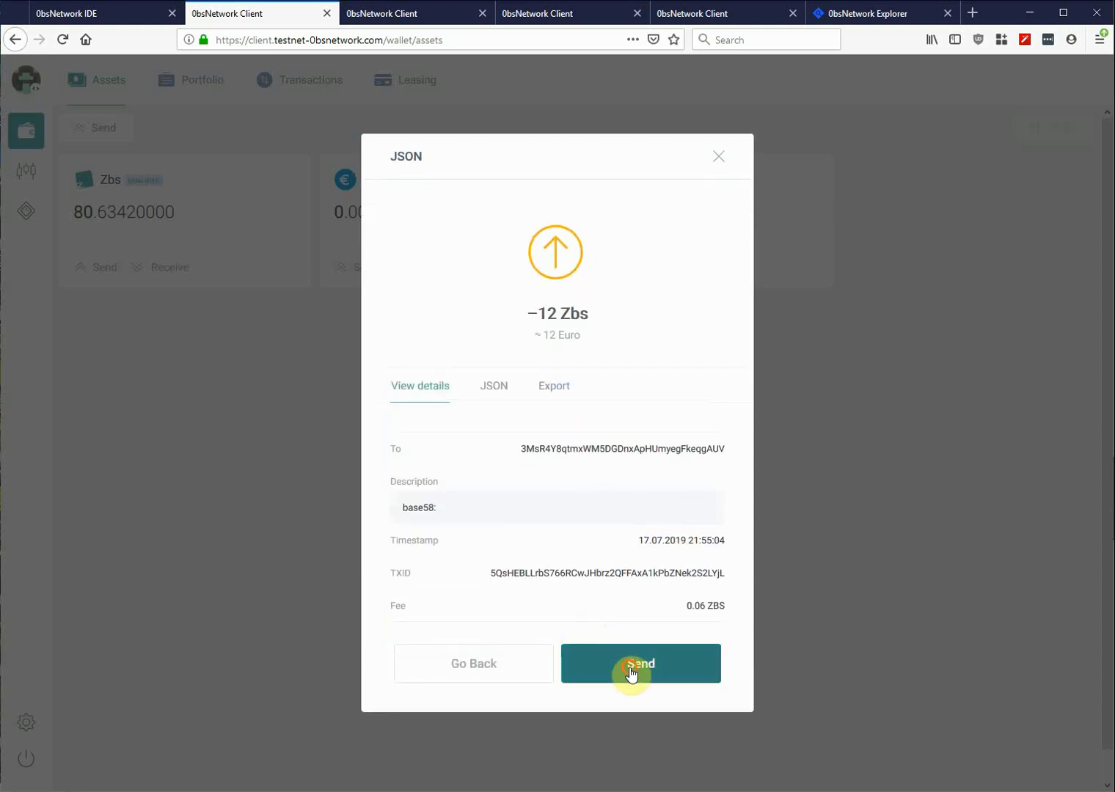
{"action": "left_click", "coordinate": [631, 668]}
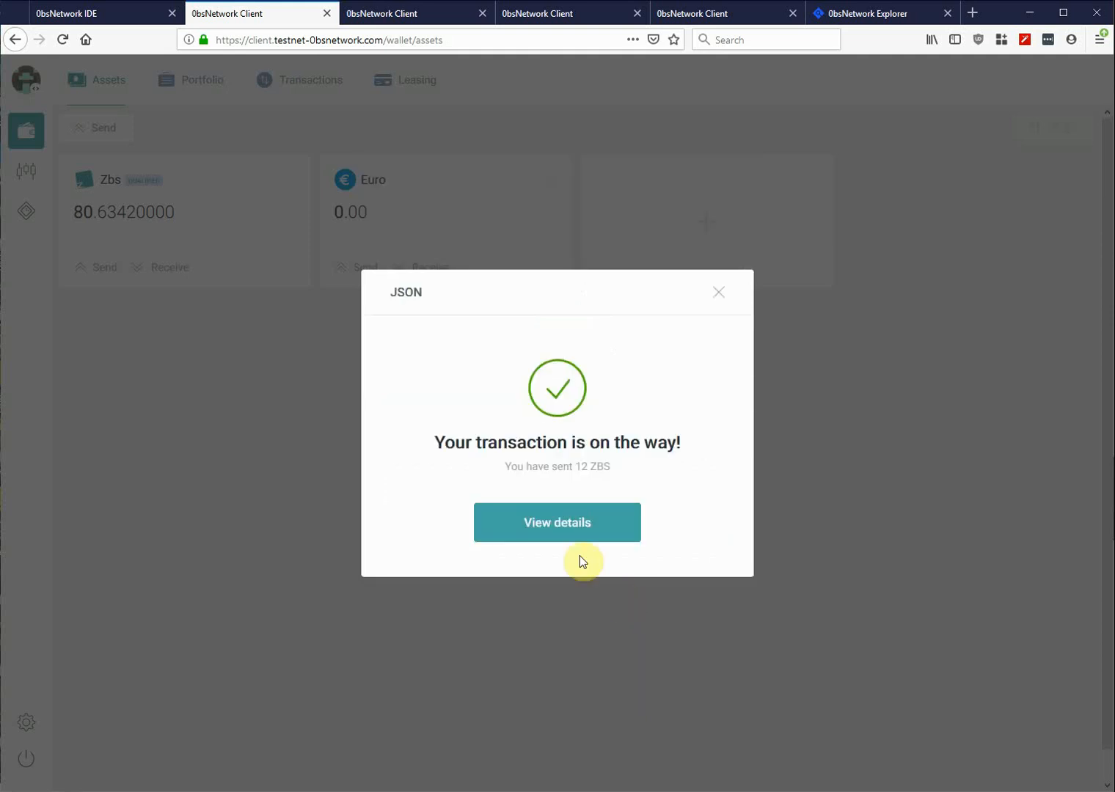
- Close the sent confirmation and check the wallets, confirming the recipient now holds 81.61 Zbs
{"action": "left_click", "coordinate": [722, 293]}
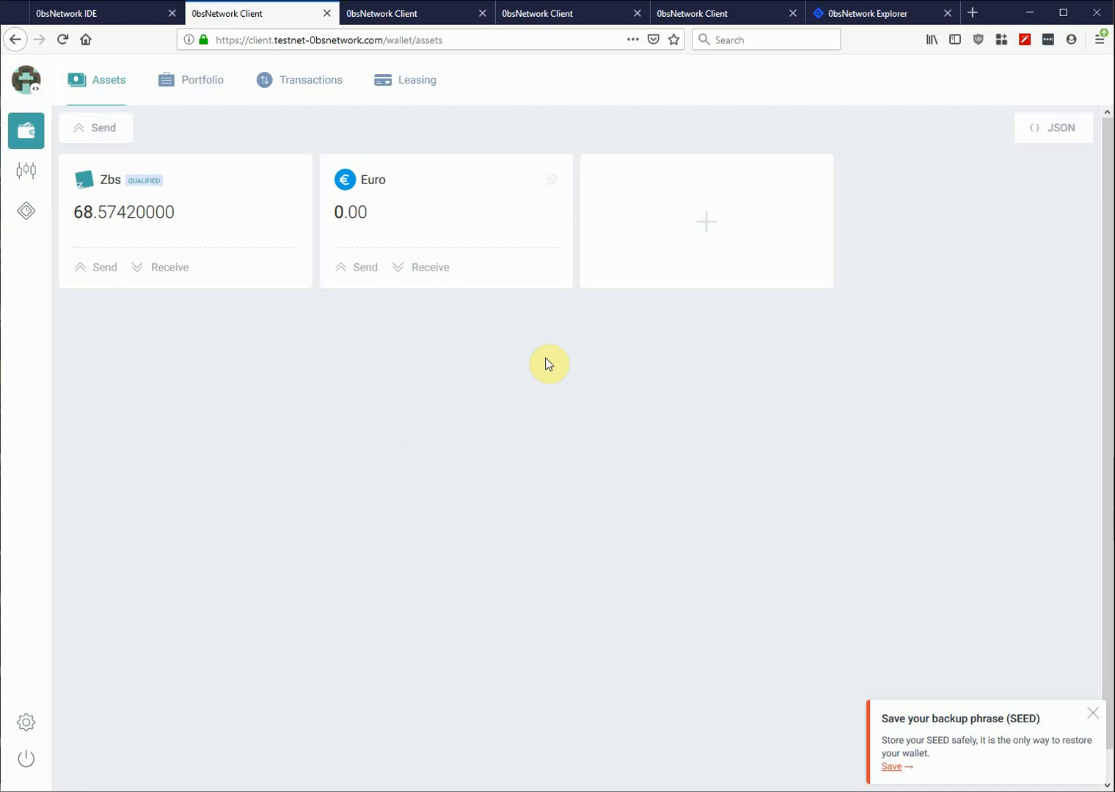
{"action": "left_click", "coordinate": [427, 15]}
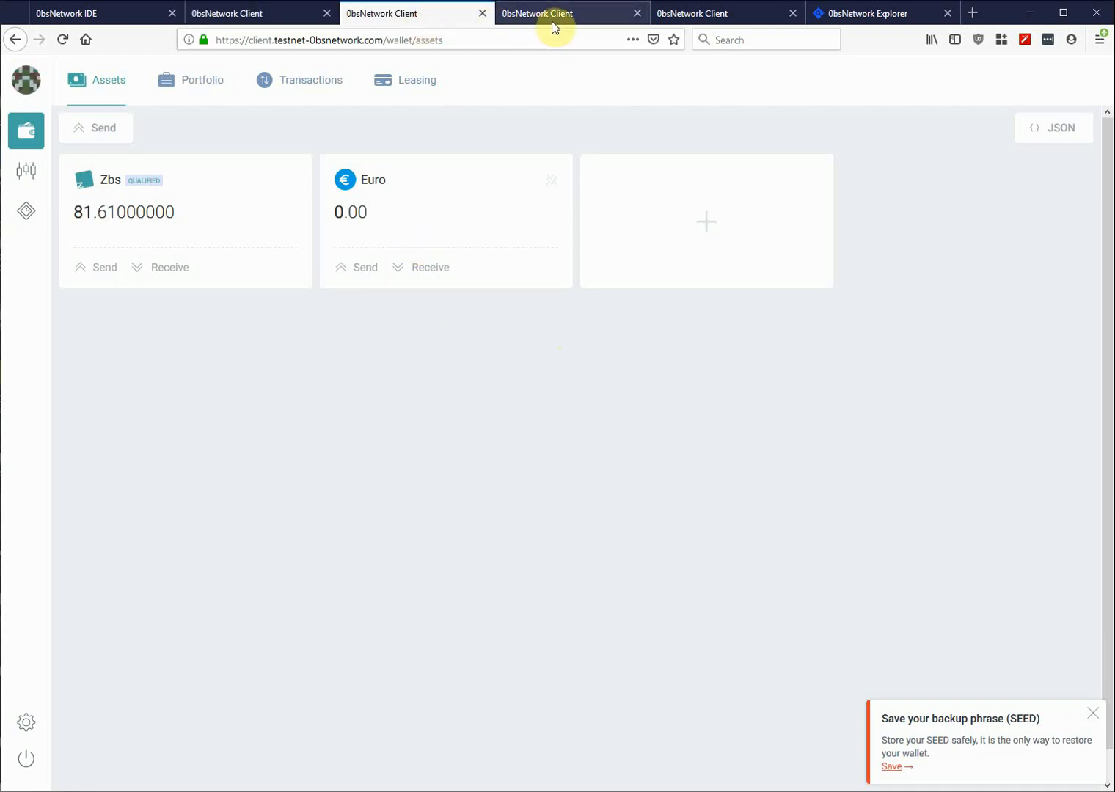
{"action": "left_click", "coordinate": [554, 22]}
{"action": "left_click", "coordinate": [664, 18]}
{"action": "left_click", "coordinate": [436, 15]}
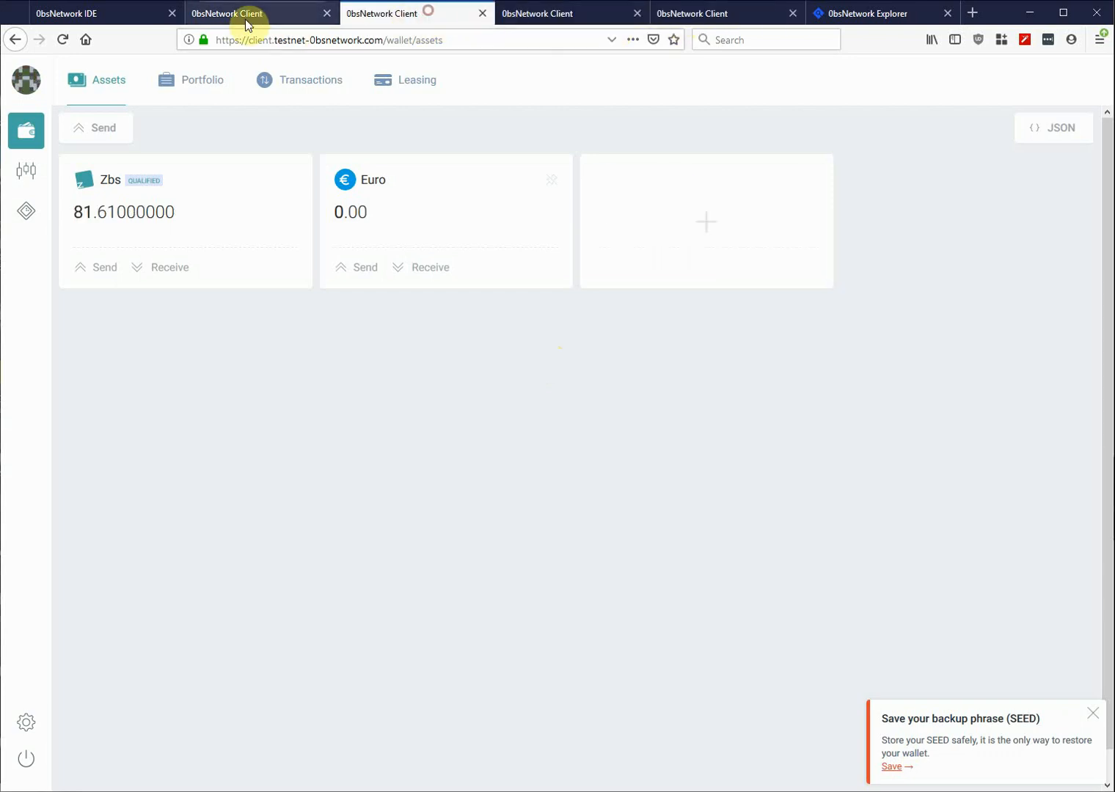